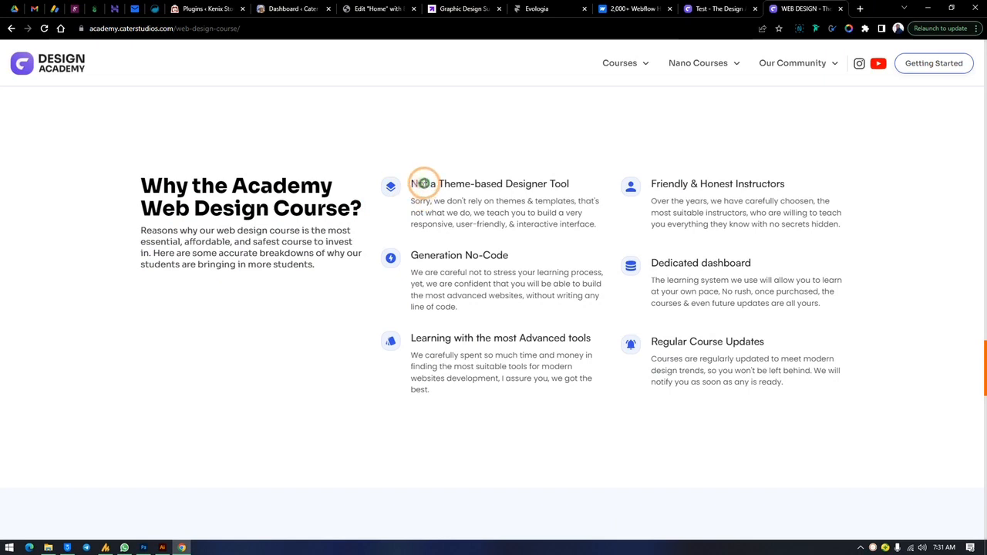
- Examine the "Not a Theme-based Designer Tool" item in the "Why the Academy Web Design Course?" section
drag(422, 184, 520, 182)
drag(441, 201, 487, 205)
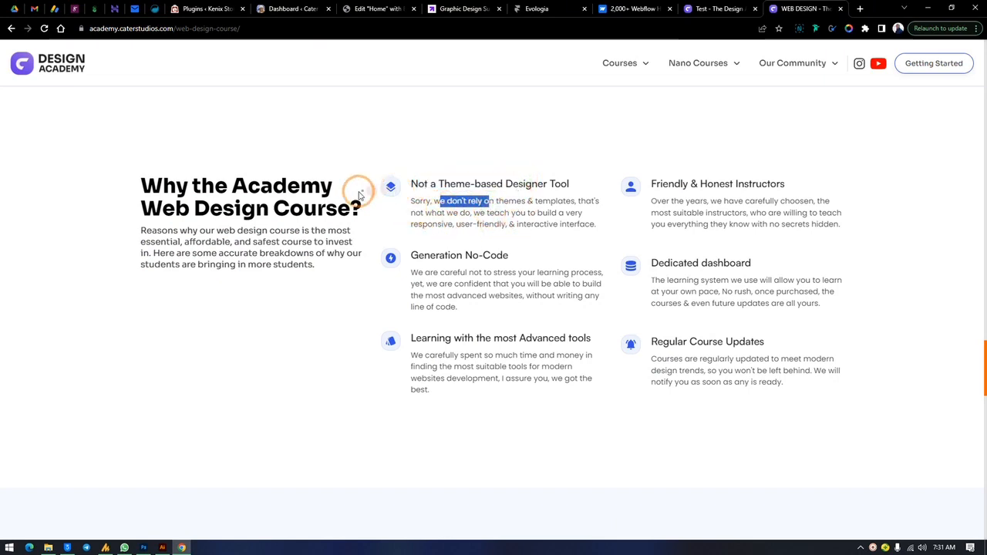
drag(371, 169, 409, 226)
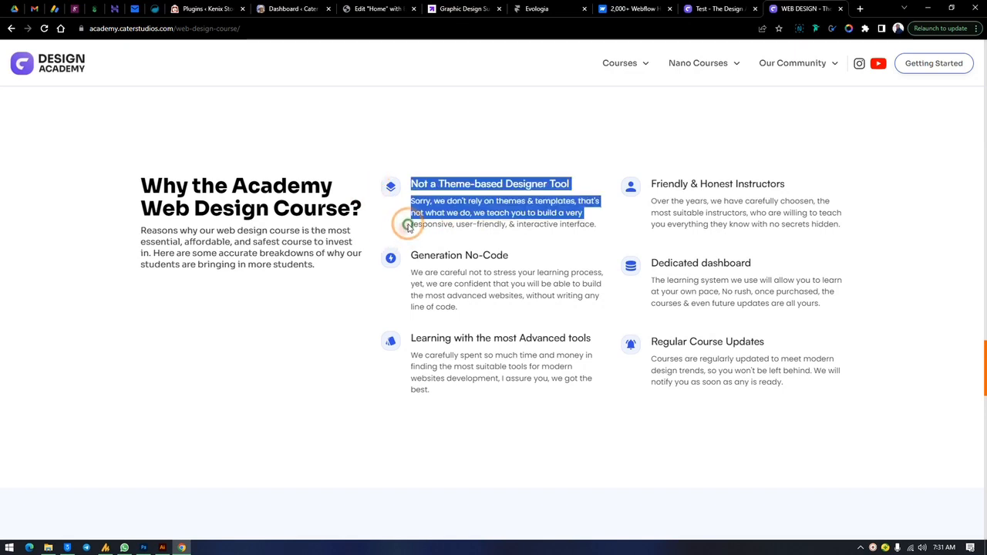
click(390, 169)
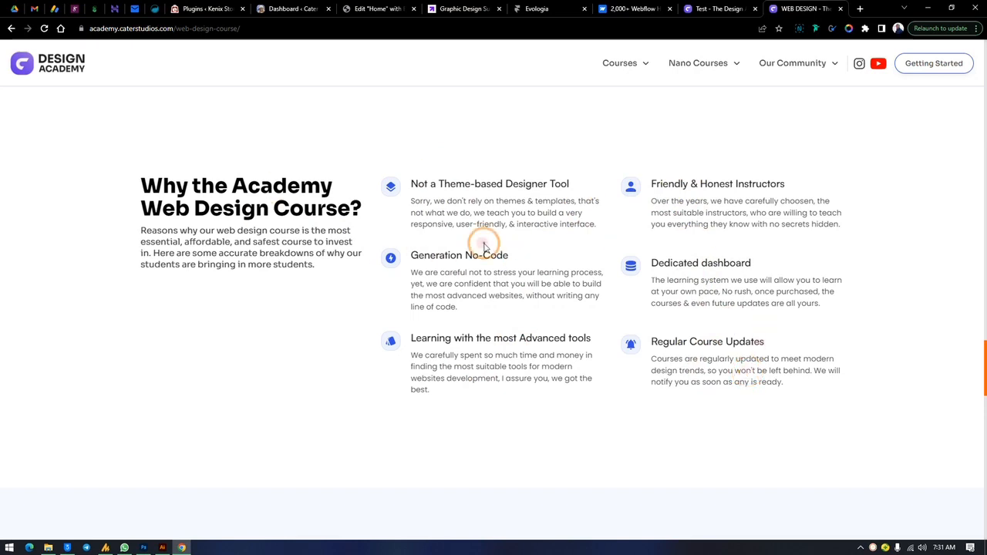
- Switch to the Test page in the page builder and add a section to its empty content area
click(720, 9)
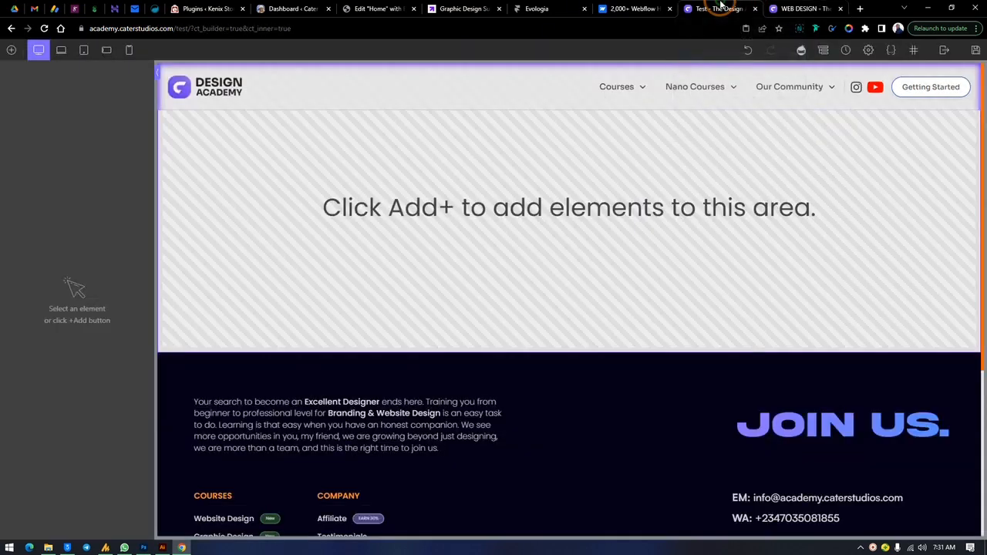
click(11, 51)
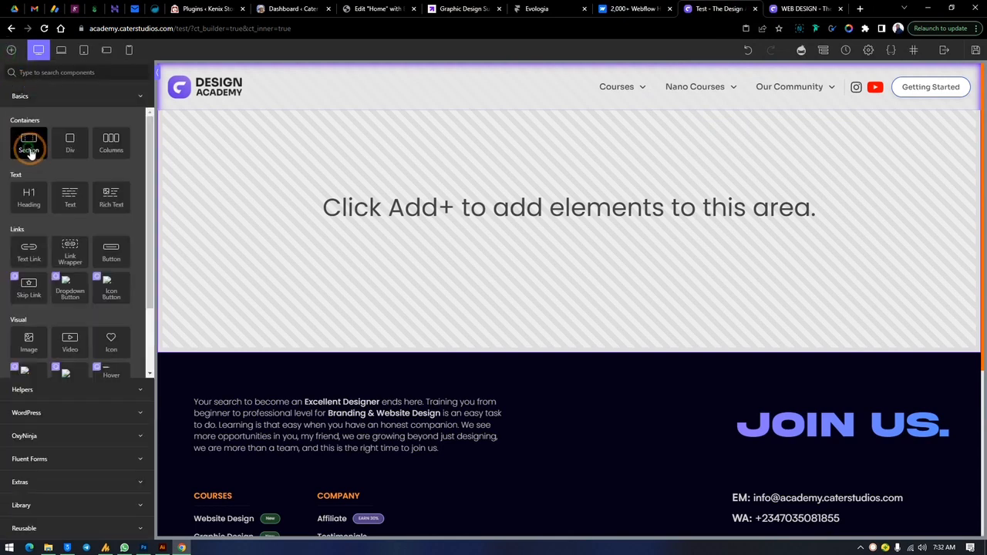
click(28, 145)
- Set the new section's height to 100 vh
click(113, 128)
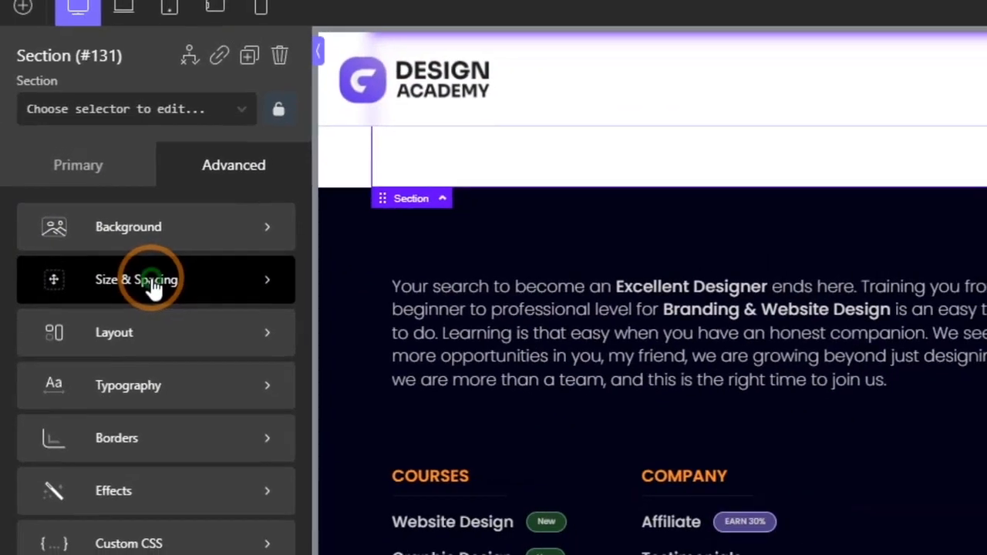
click(153, 281)
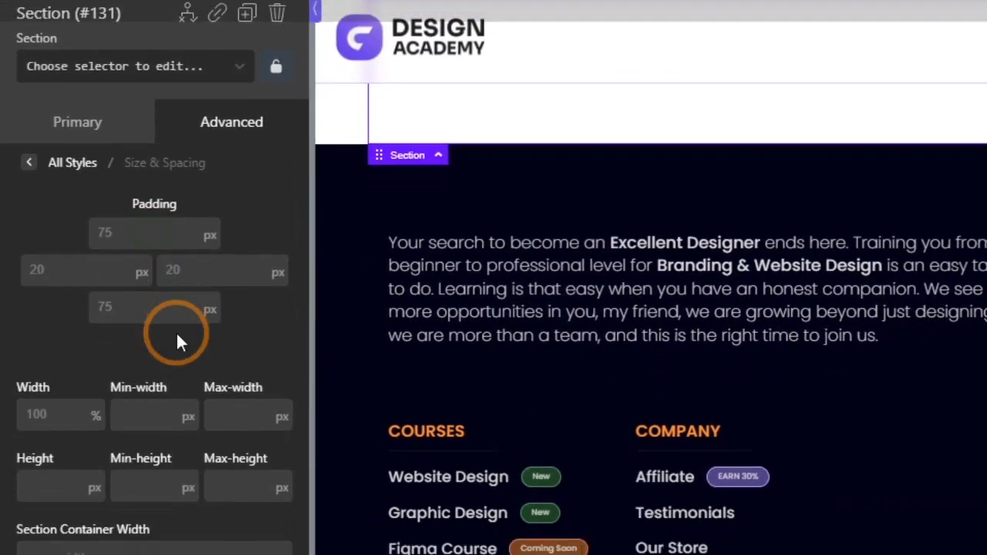
click(103, 281)
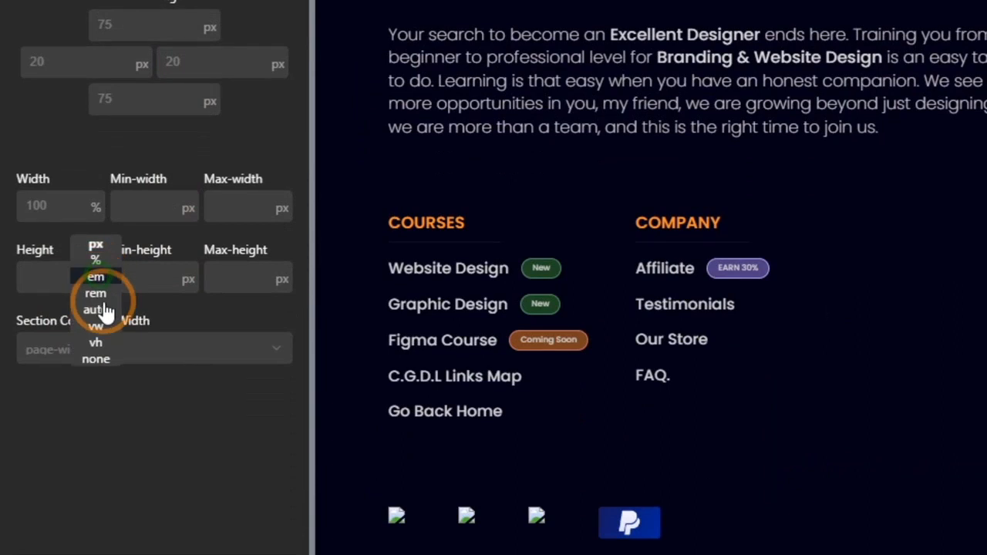
click(104, 287)
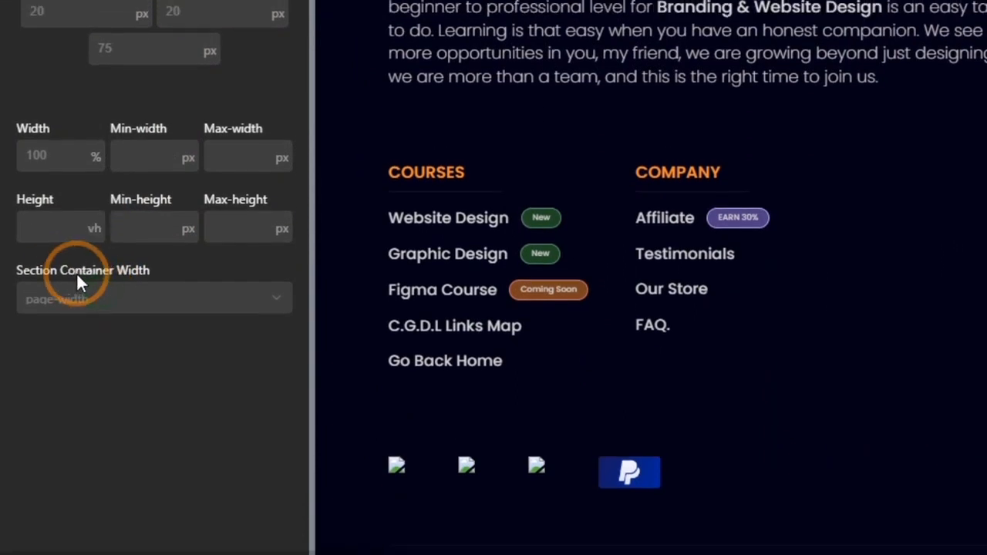
click(46, 220)
text(100)
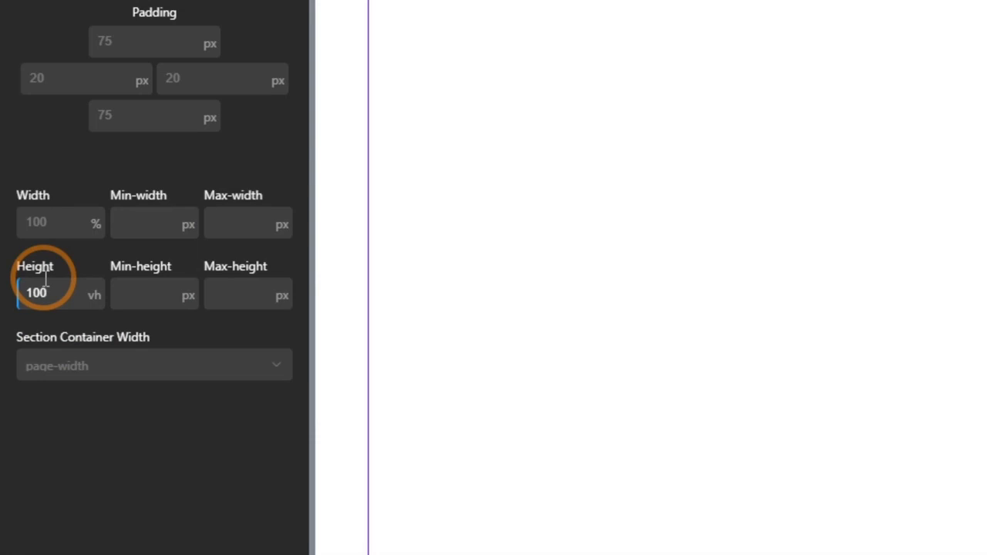
text(Aceworld)
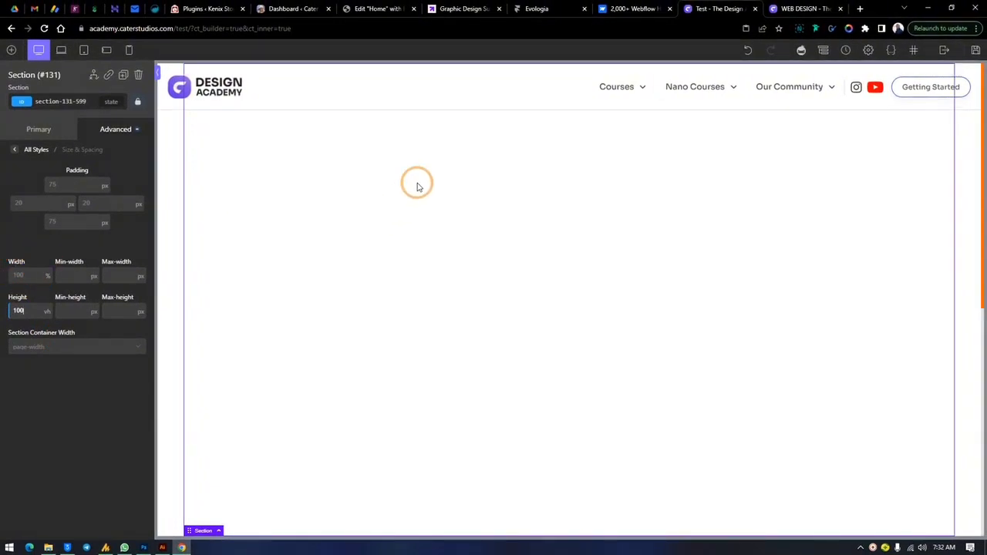
- Add a button inside the section and set the section's horizontal item alignment to Center
click(36, 129)
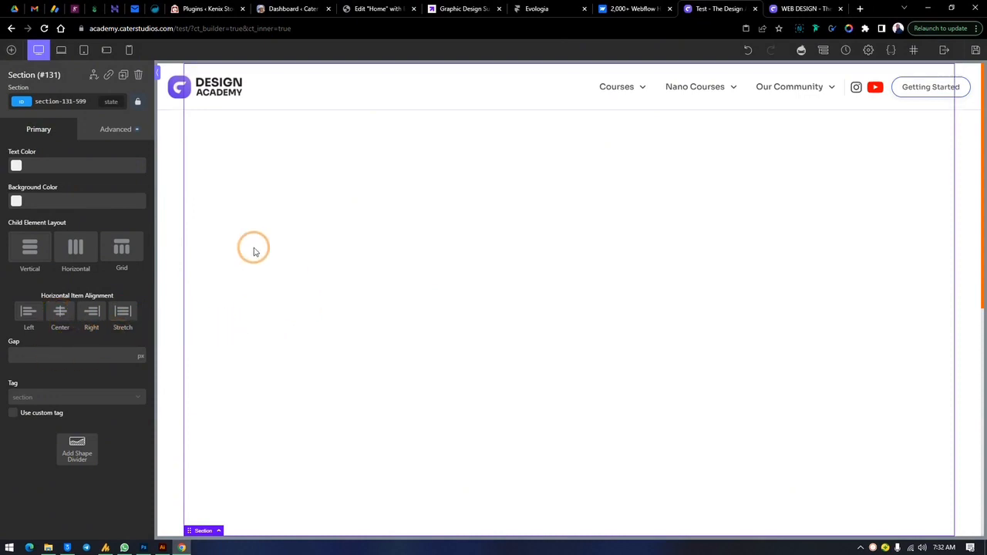
click(11, 49)
click(108, 251)
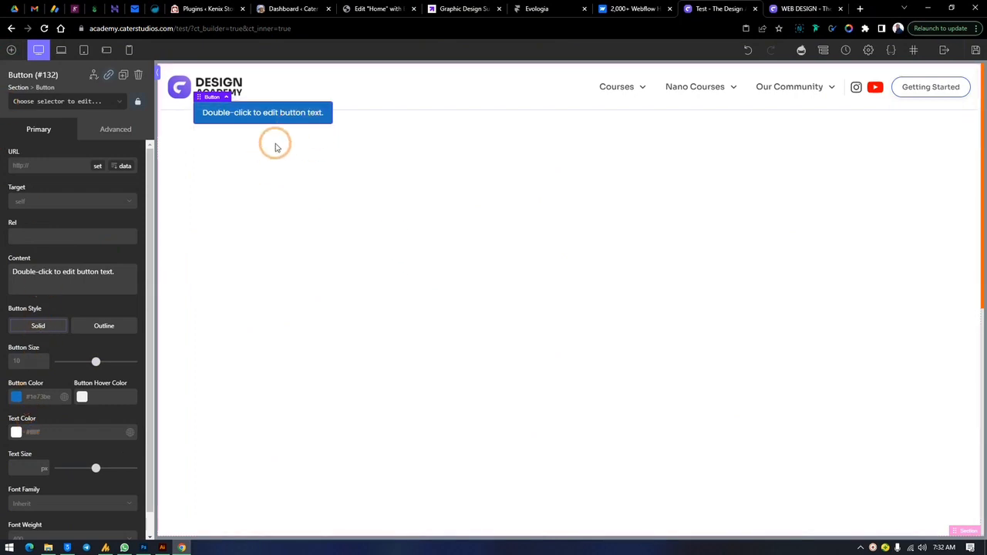
click(435, 199)
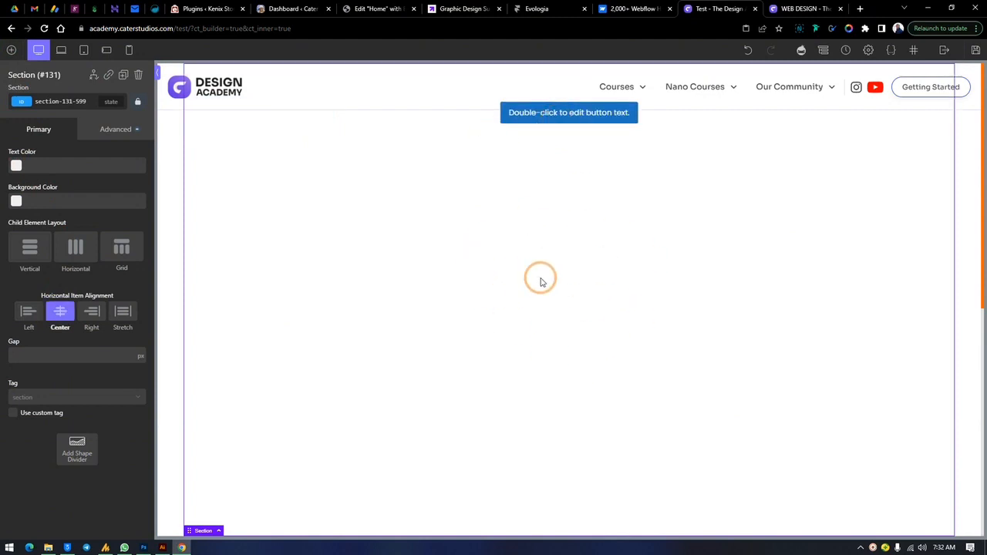
- Delete the button from the section and add a div in its place
click(548, 120)
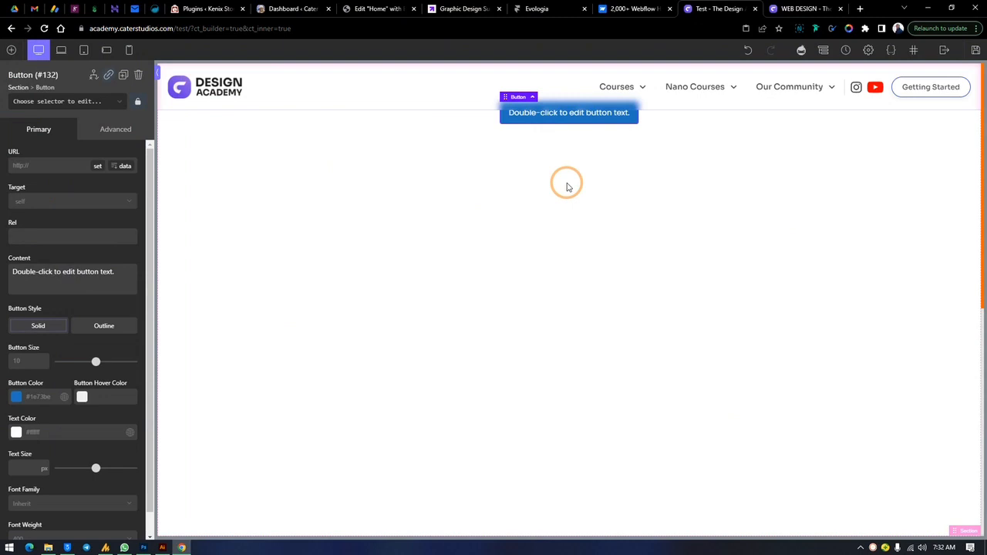
key(Delete)
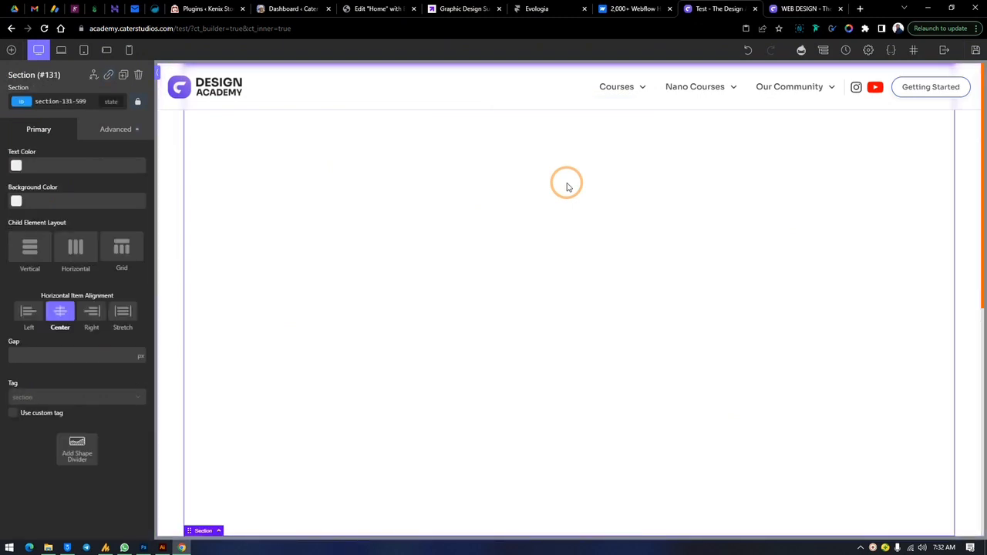
click(11, 49)
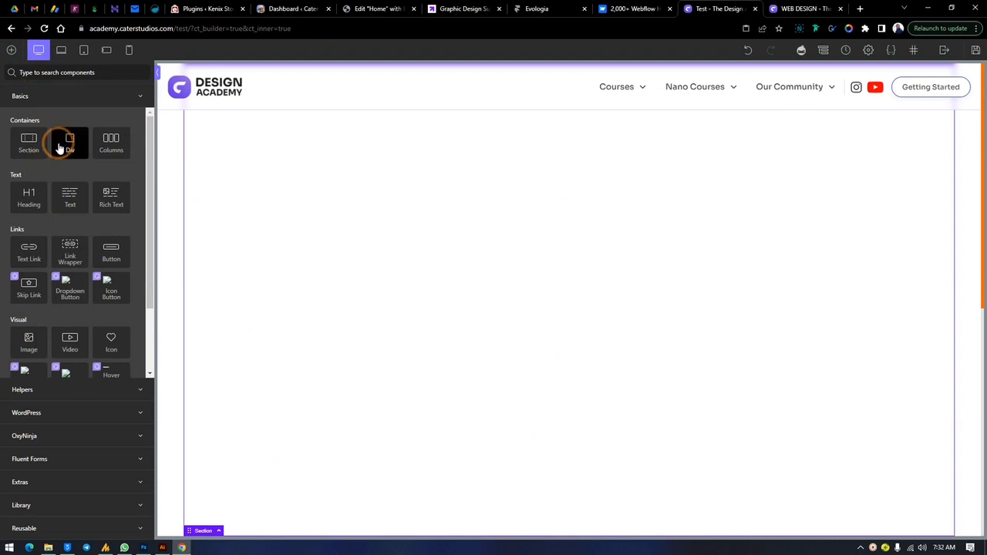
click(61, 144)
- Size the div to a height of 100 vh and a width of 100%
click(115, 131)
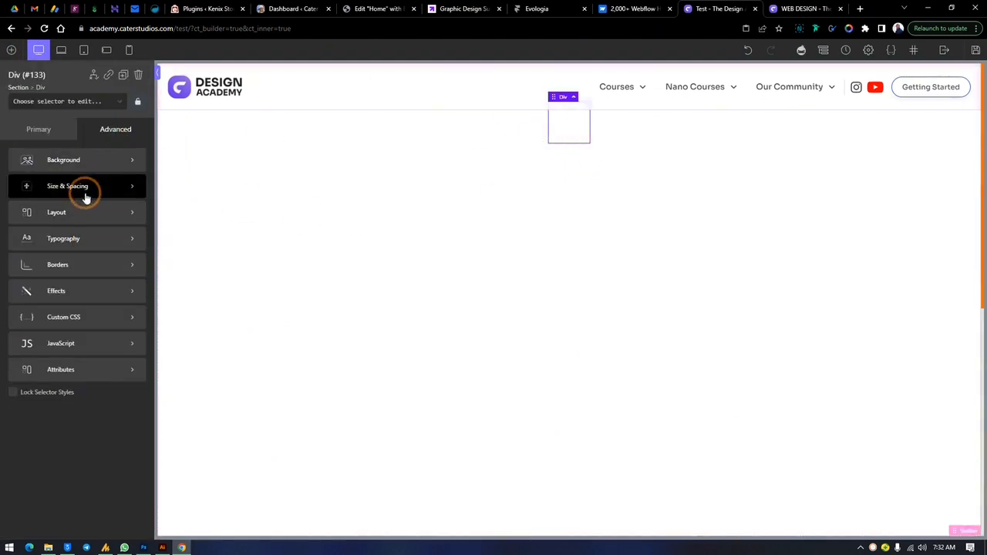
click(85, 196)
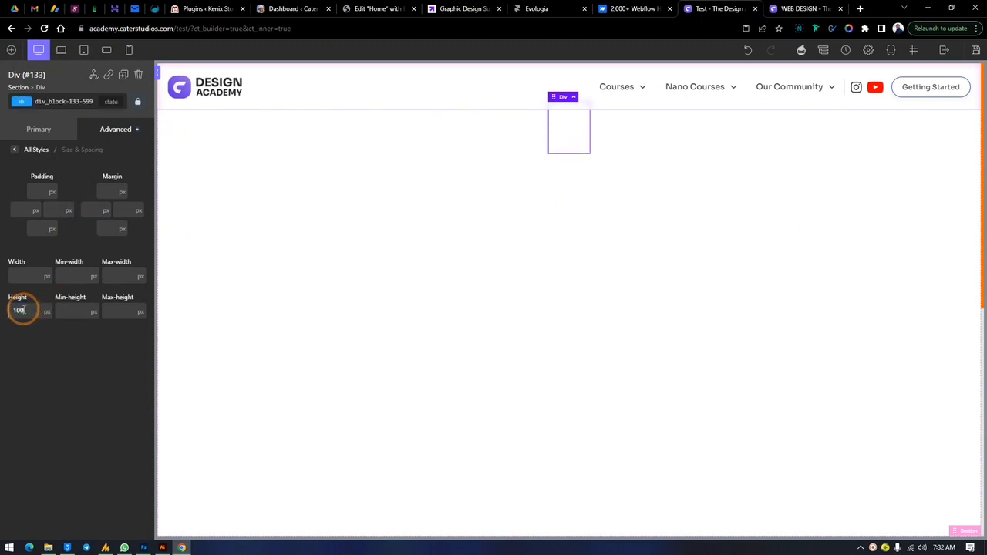
click(49, 313)
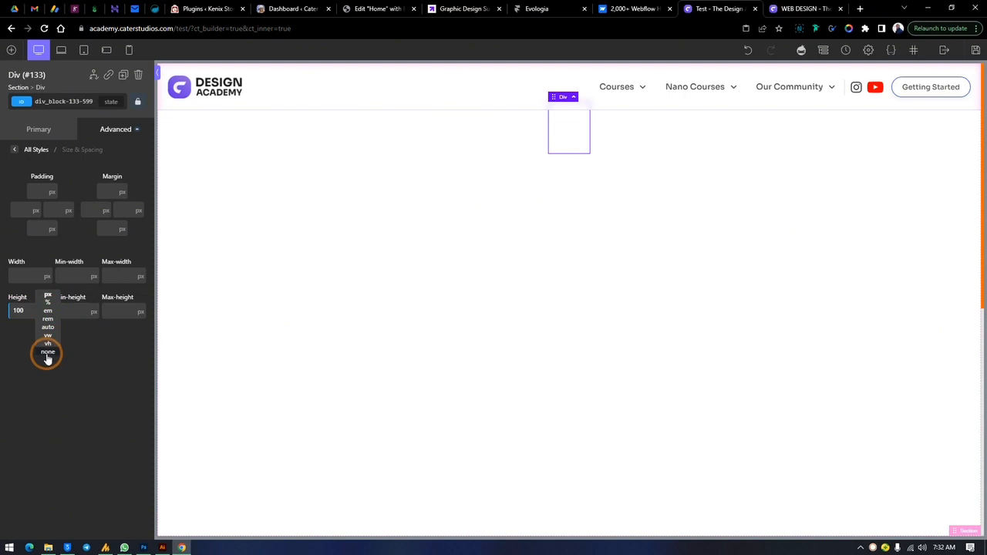
click(45, 345)
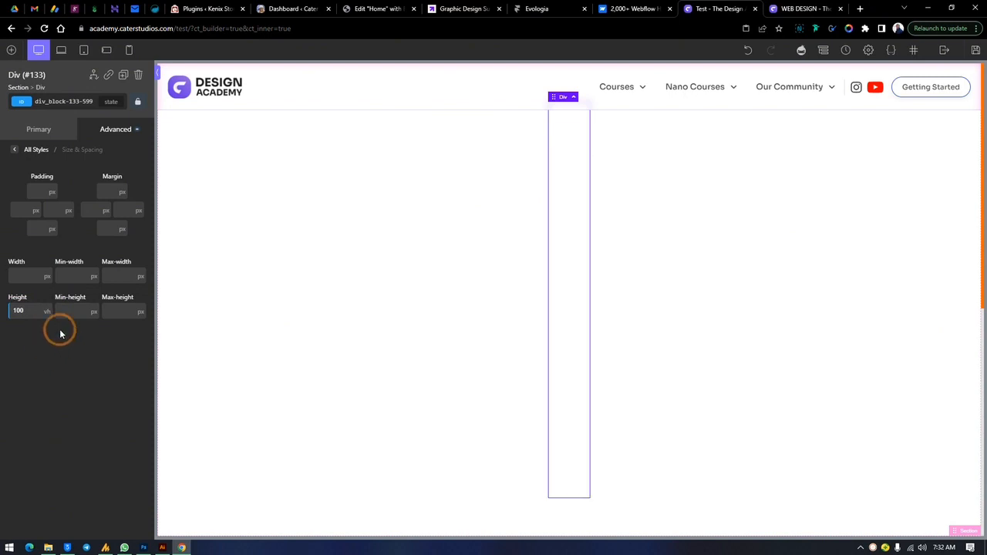
click(26, 273)
text(100)
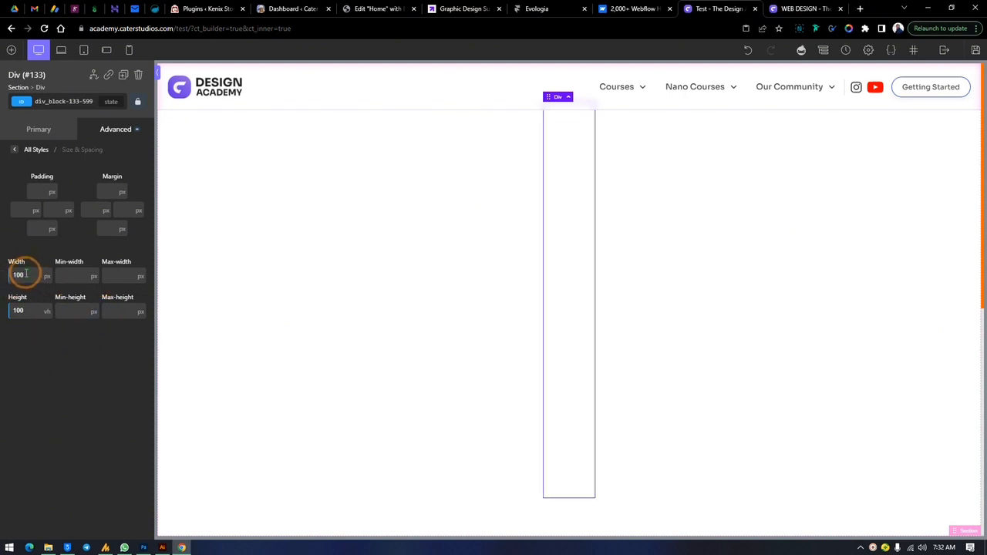
click(46, 278)
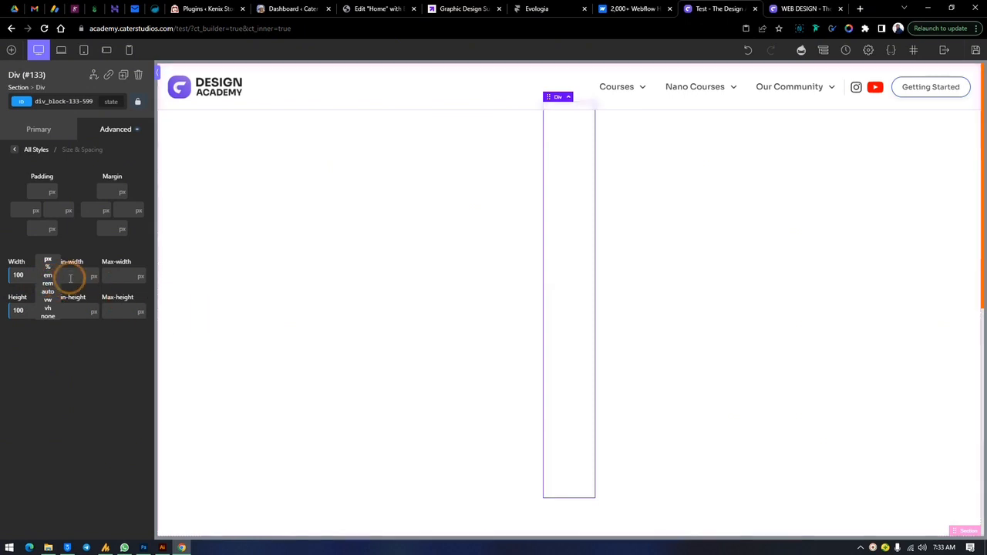
click(46, 269)
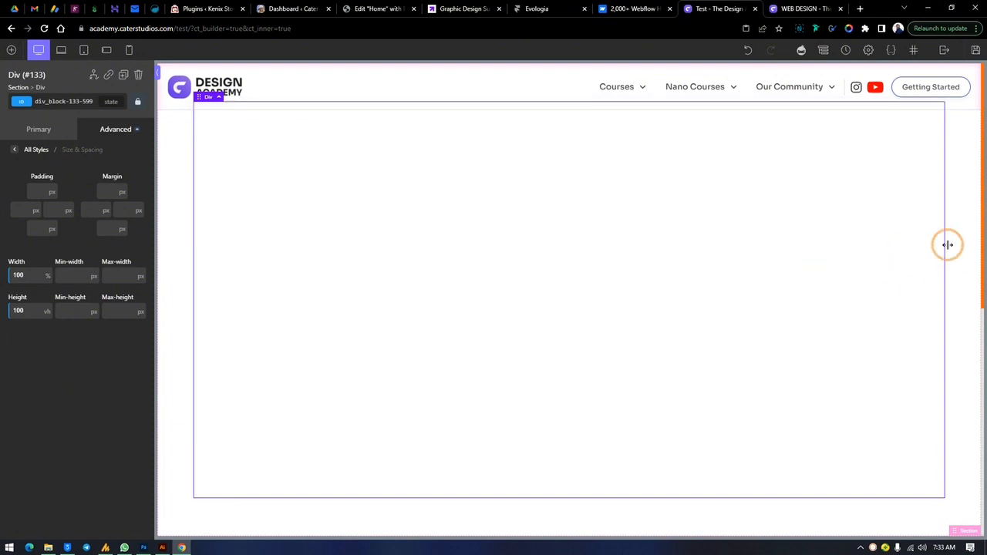
- Set the parent section's padding to 0 px on all sides
click(949, 193)
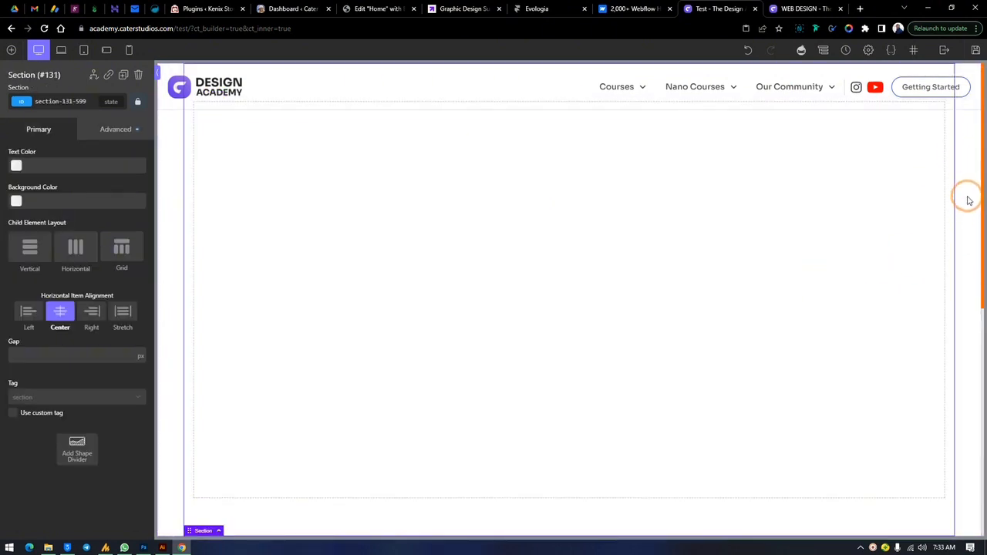
click(85, 133)
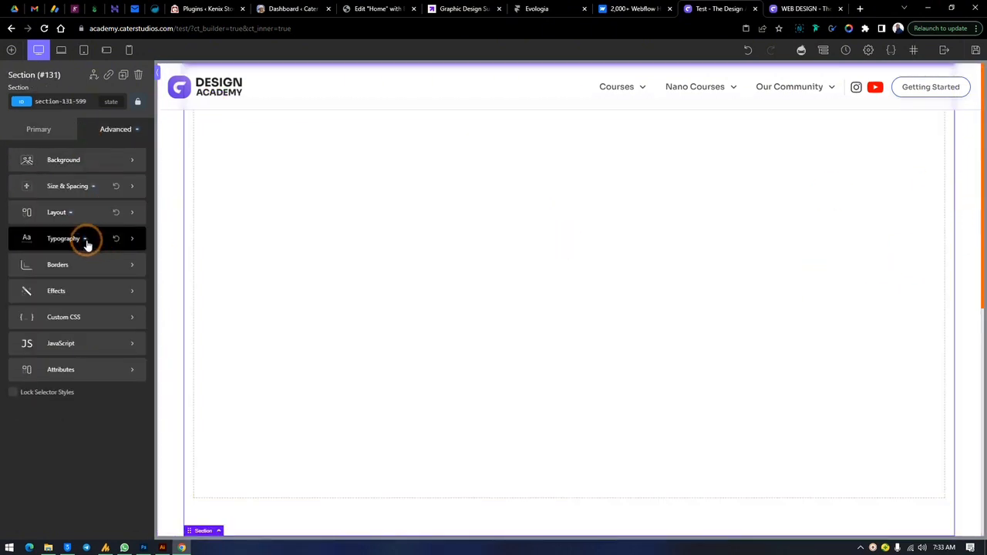
click(60, 190)
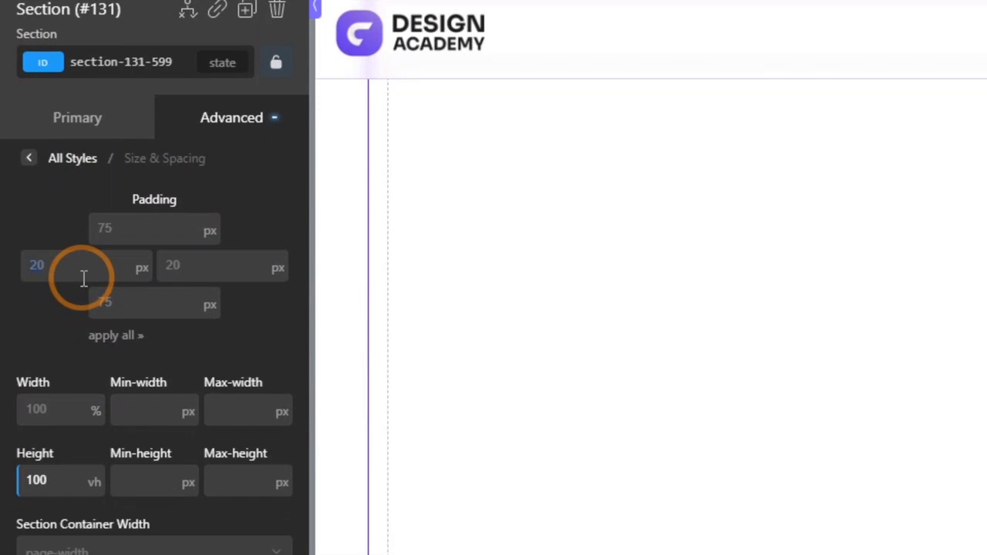
text(0)
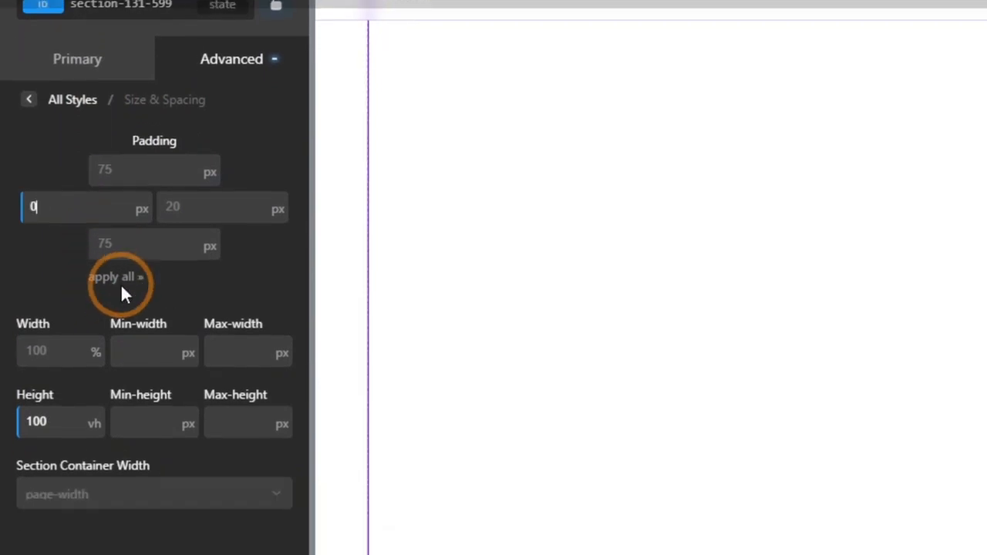
click(113, 279)
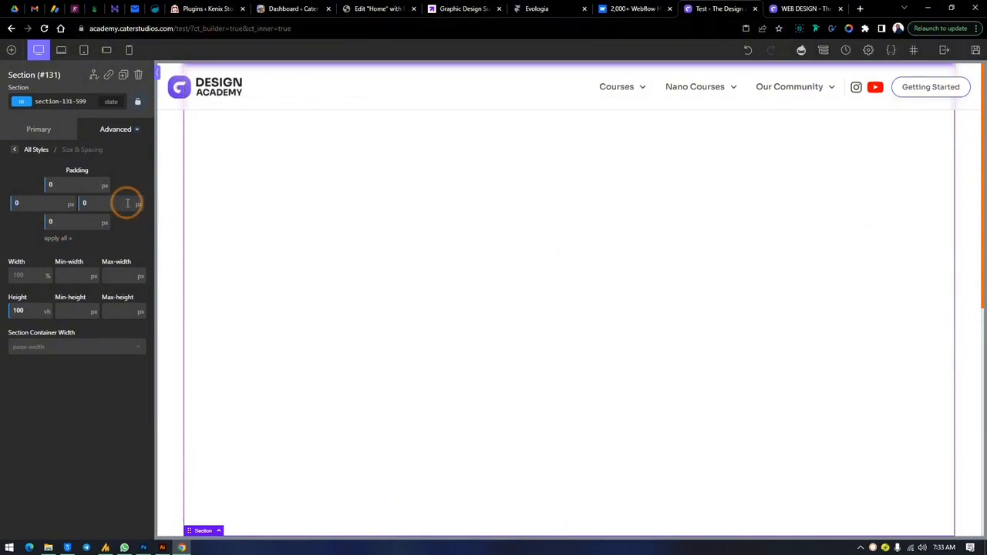
- Try the section container at full width and return it to page width
click(39, 346)
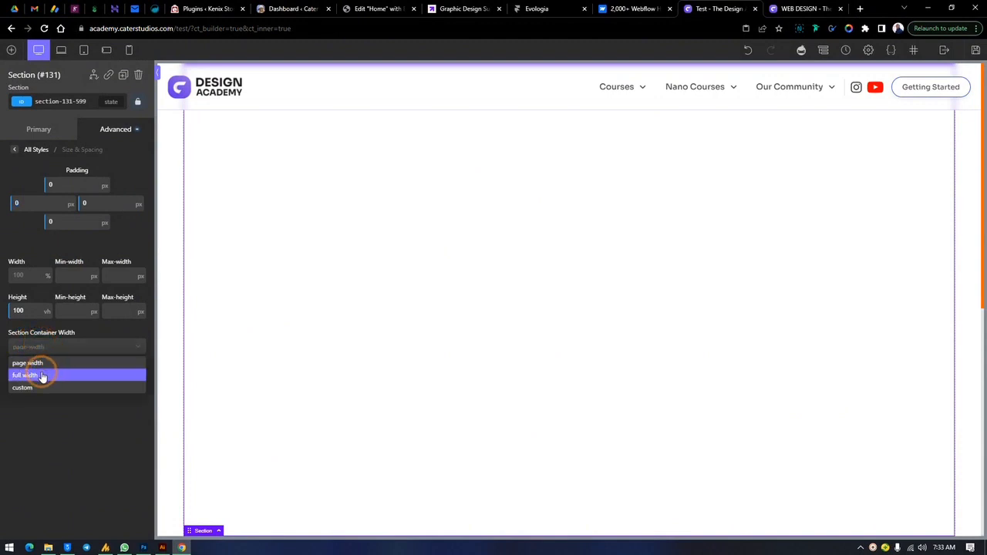
click(75, 374)
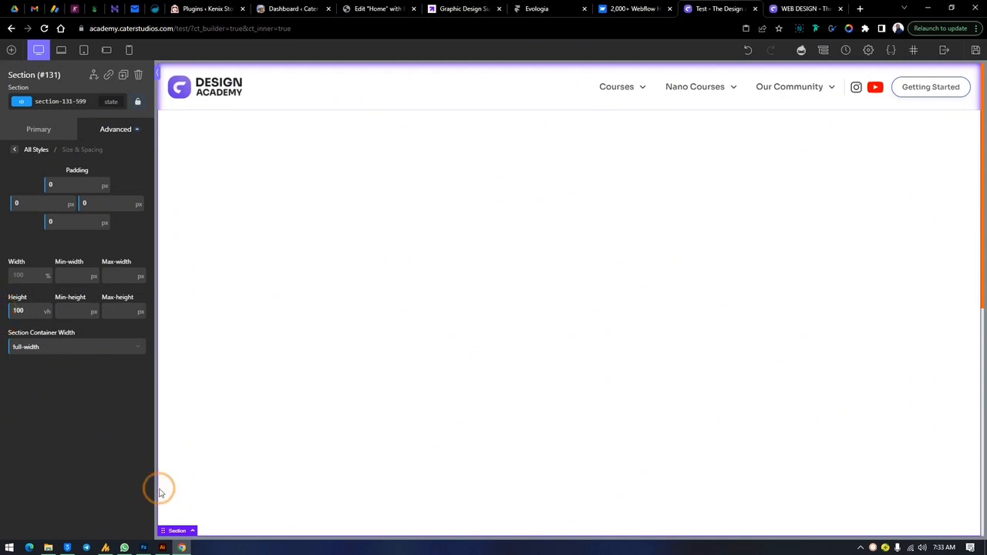
click(69, 354)
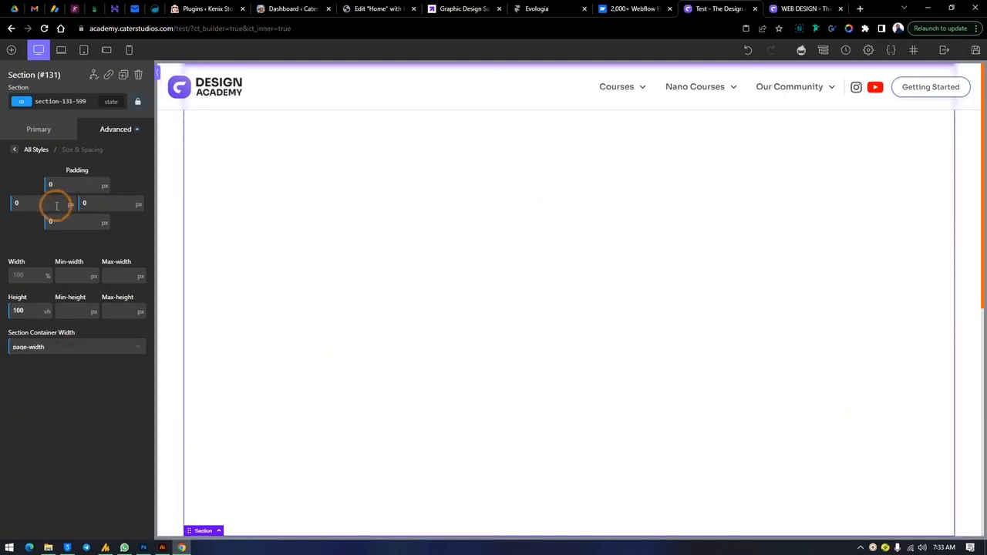
- Clear the section's custom padding values and select the div inside it
click(80, 311)
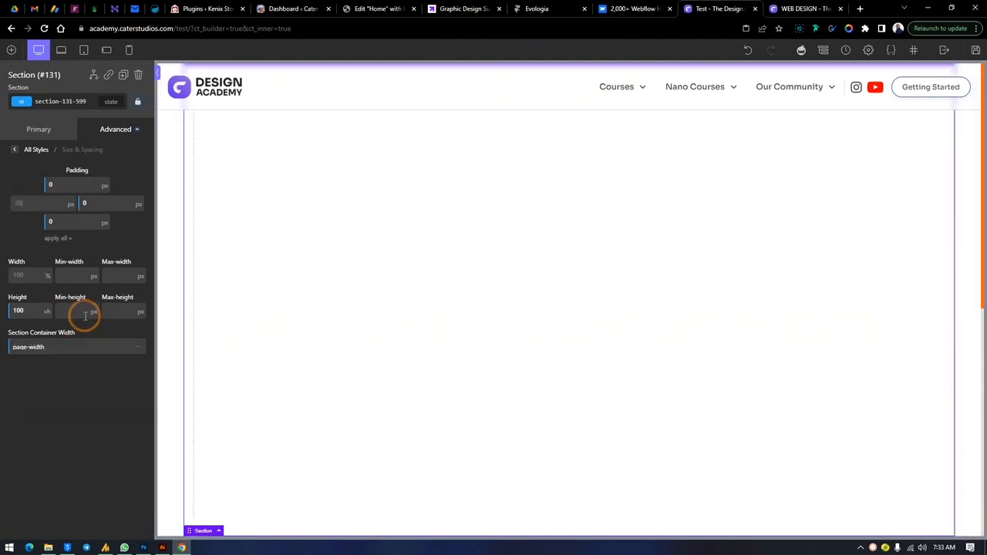
drag(57, 209, 56, 207)
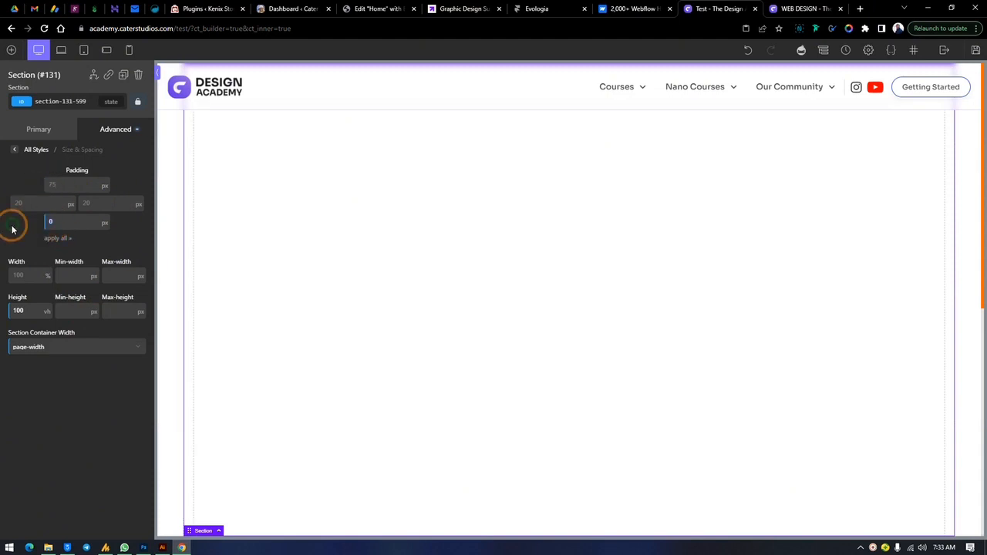
click(370, 237)
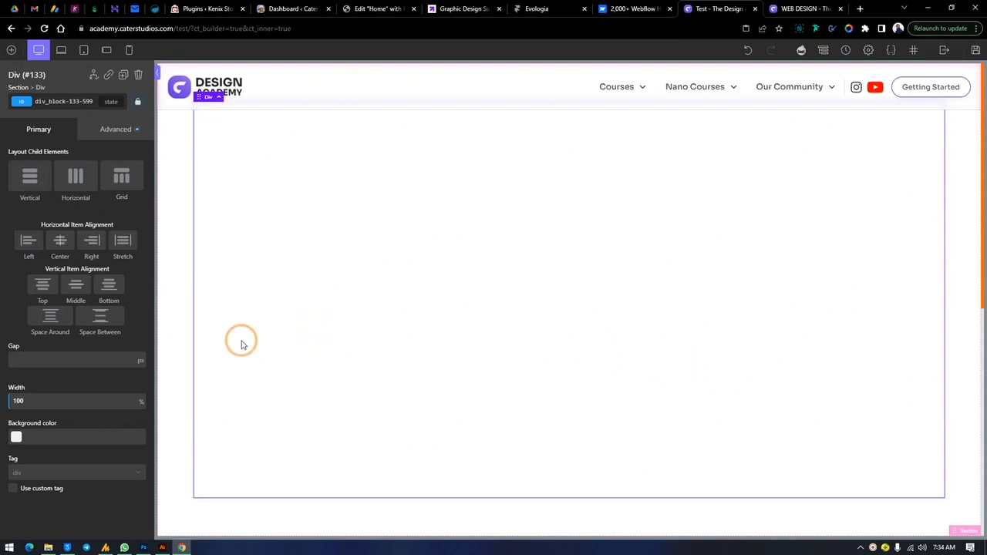
- Add a button inside the section's full-height div
click(120, 237)
click(170, 221)
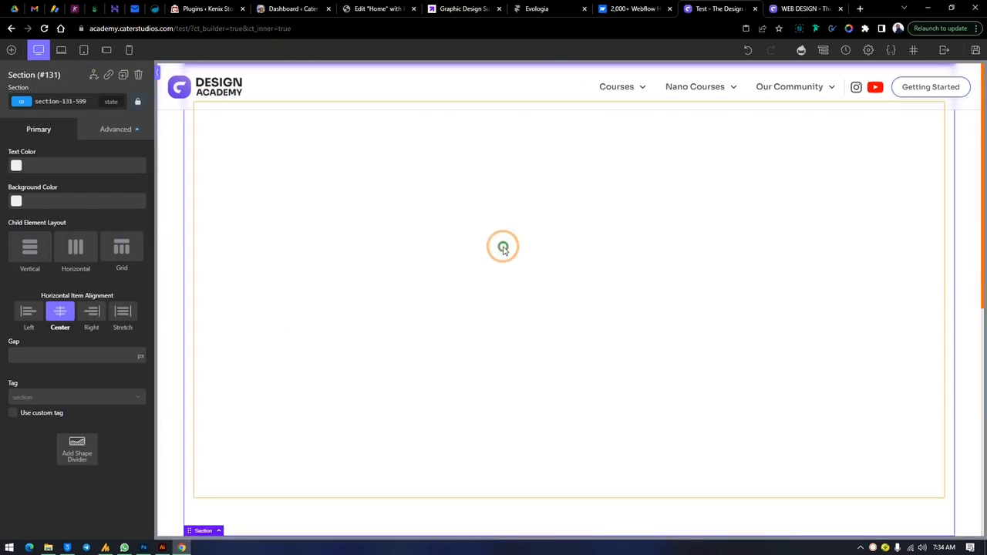
click(502, 248)
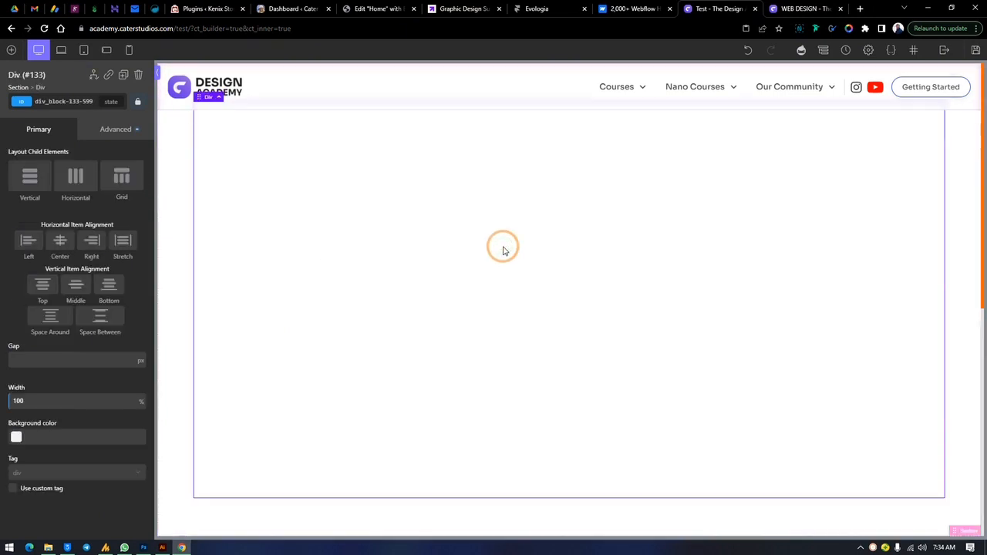
click(12, 50)
click(110, 246)
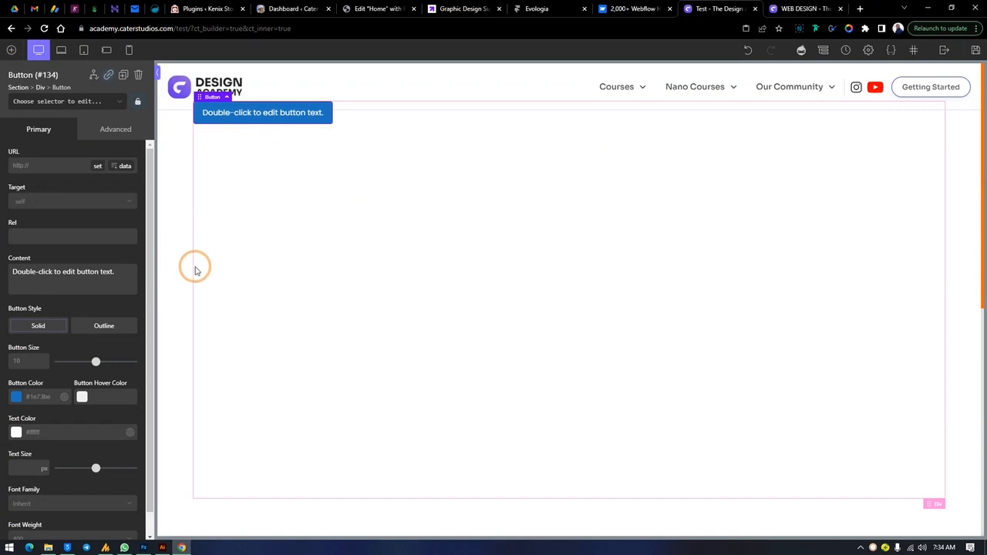
- Align the full-height div's contents to Center horizontally and Middle vertically
click(560, 259)
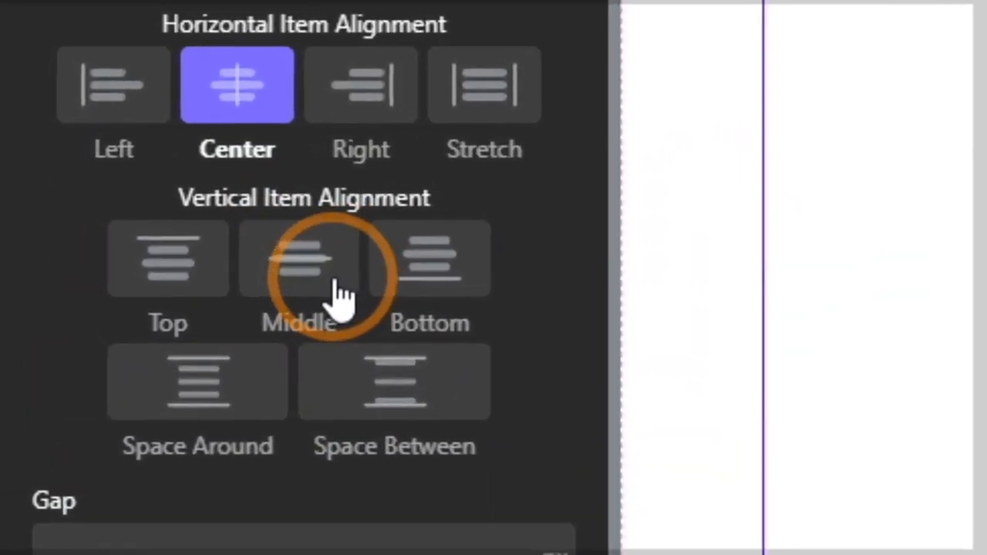
click(344, 295)
click(628, 230)
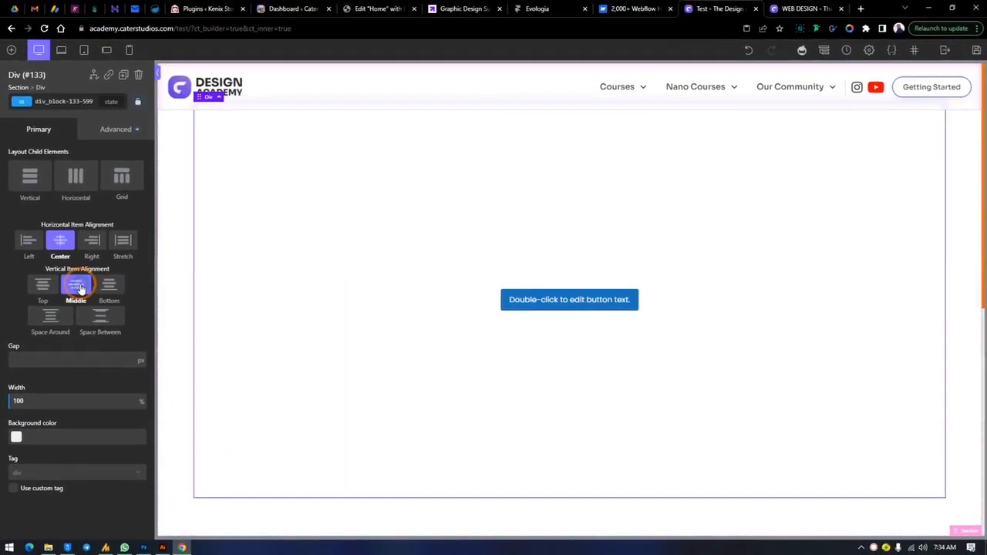
- Delete the placeholder button from the full-height div
click(560, 299)
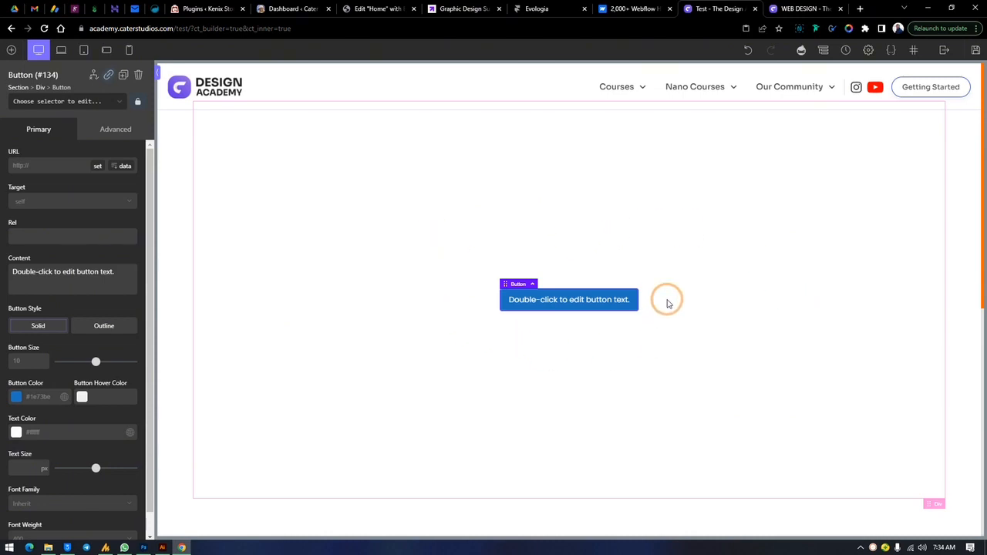
key(Delete)
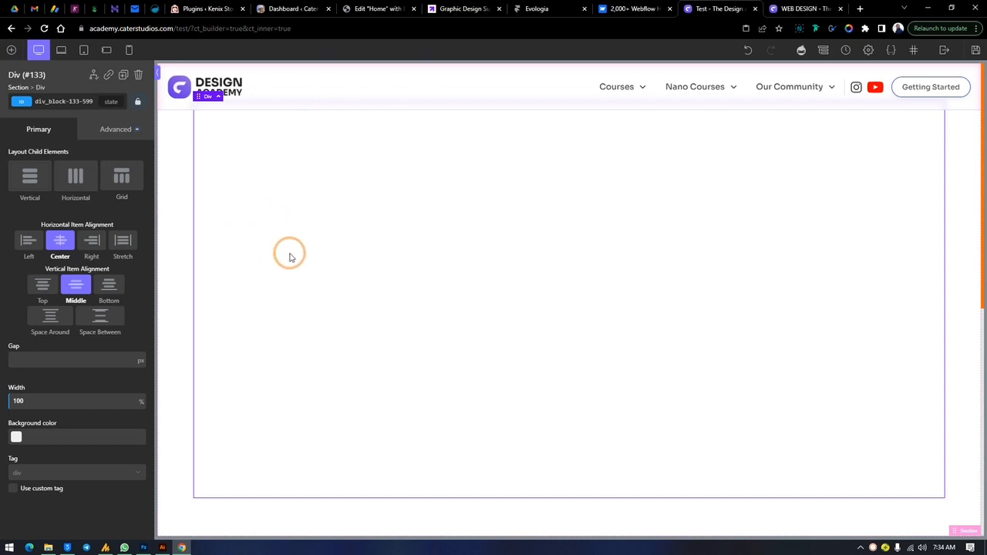
- Compare the margins and layout of the live "Why the Academy Web Design Course?" section with the test page's section and div
click(799, 9)
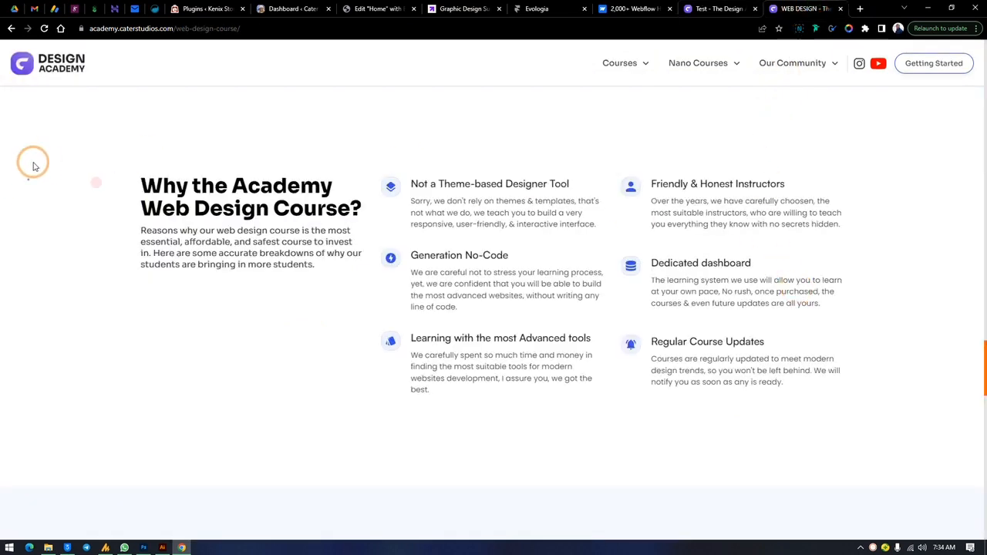
click(723, 8)
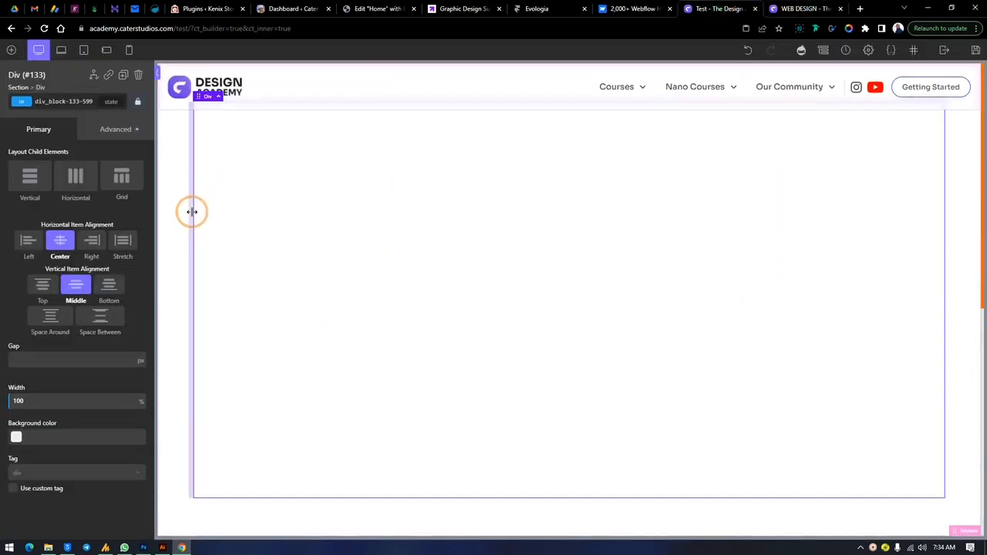
click(775, 9)
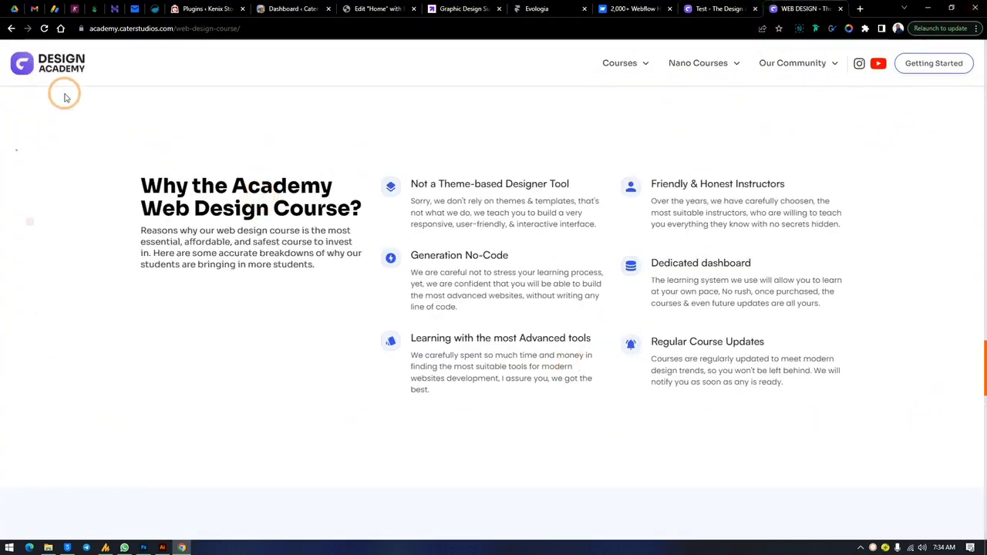
click(717, 8)
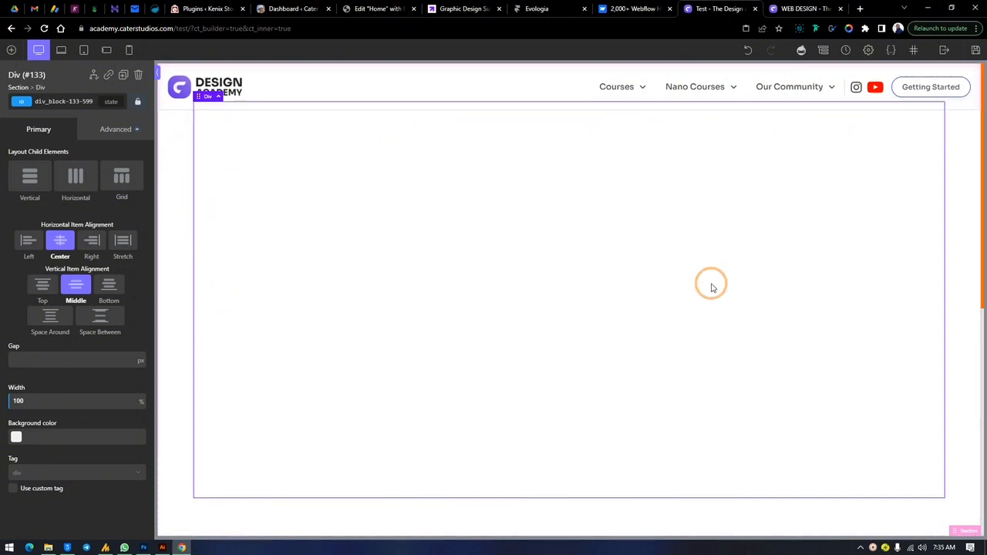
click(164, 230)
click(293, 217)
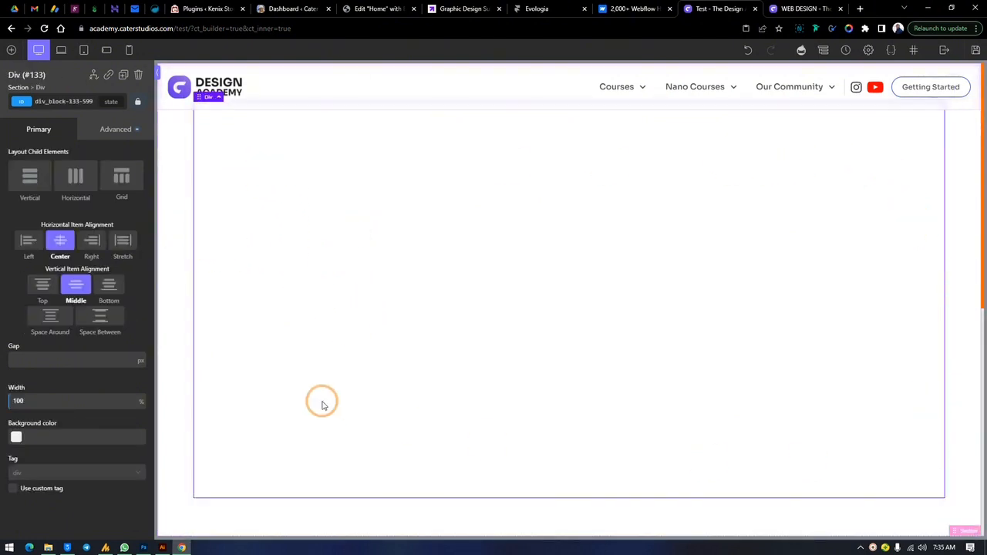
click(806, 9)
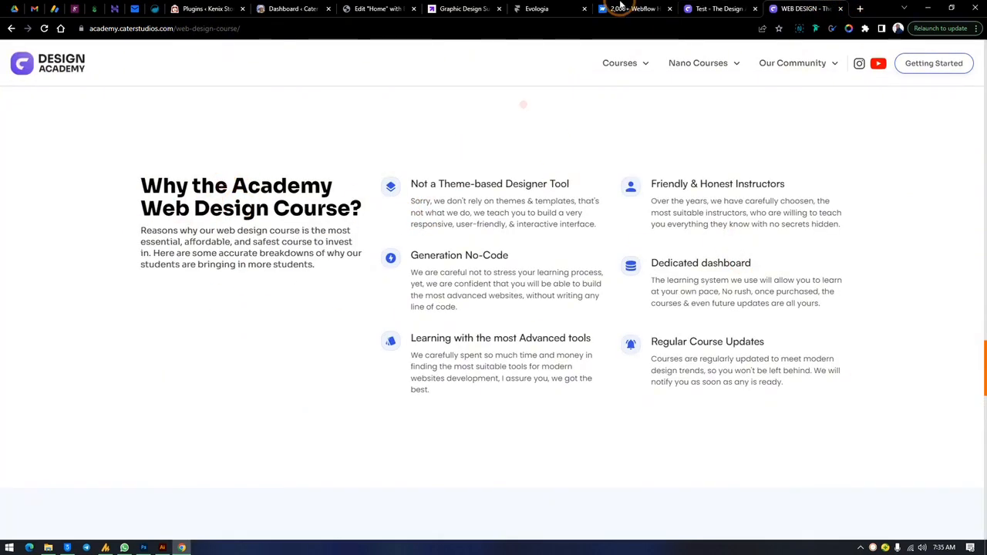
click(715, 7)
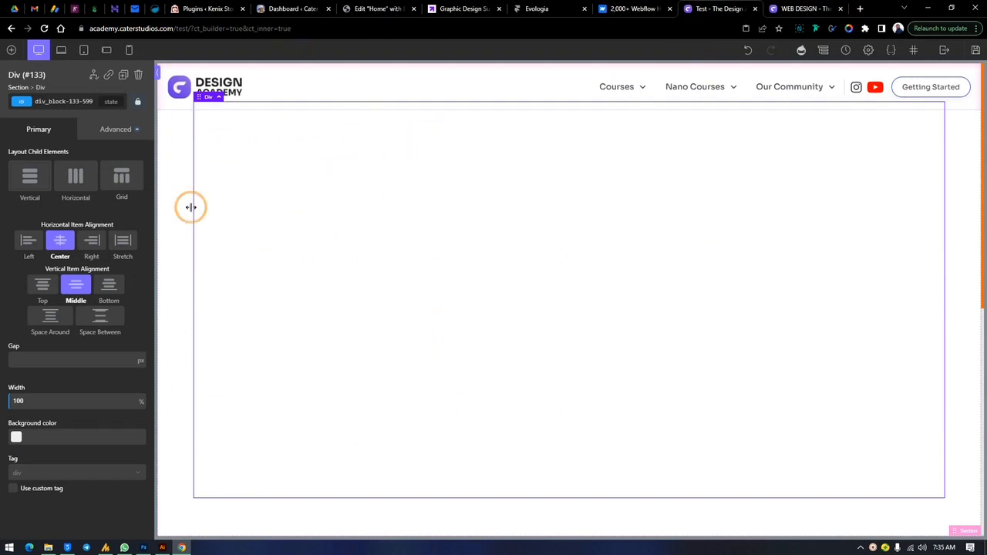
click(803, 9)
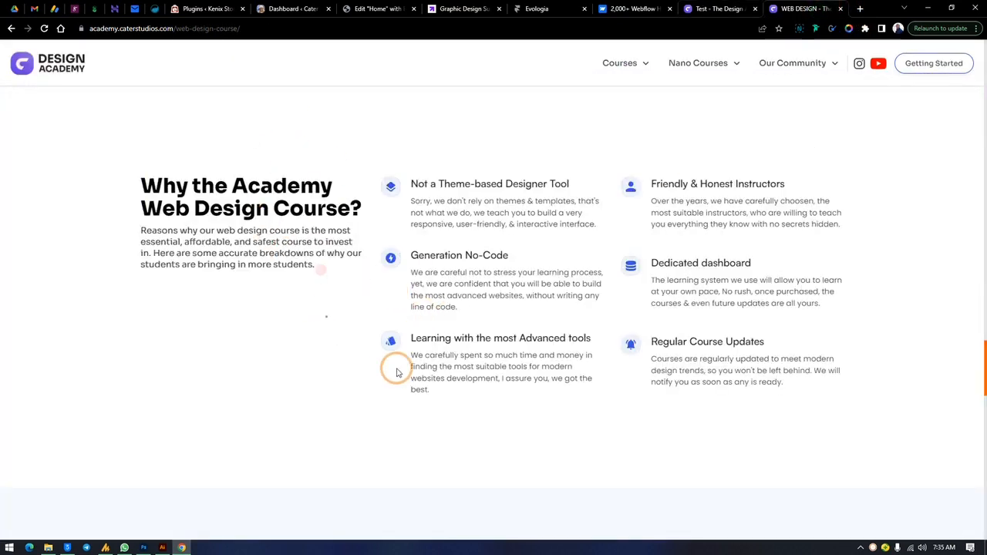
click(705, 9)
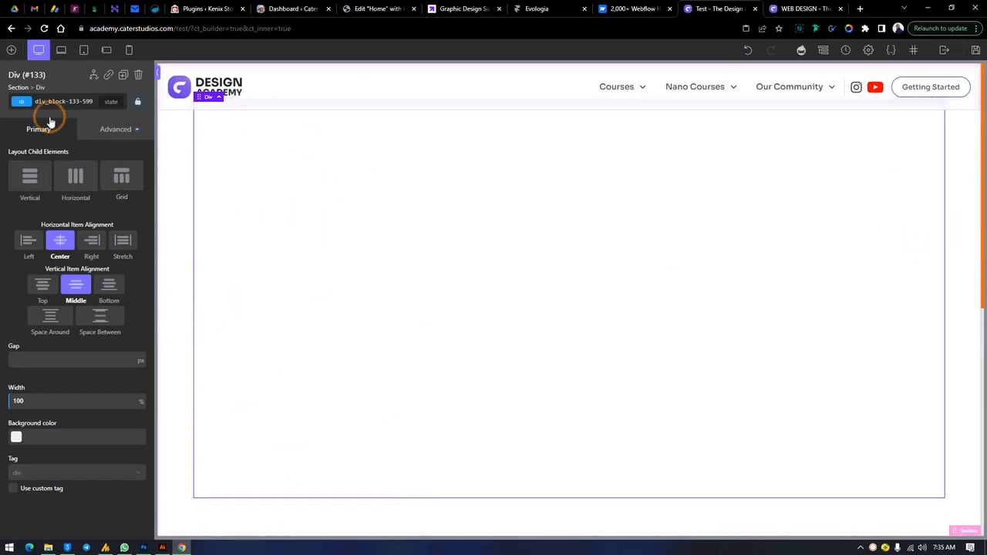
- Add a div inside the full-height div and set its width to 80%
click(11, 49)
click(70, 145)
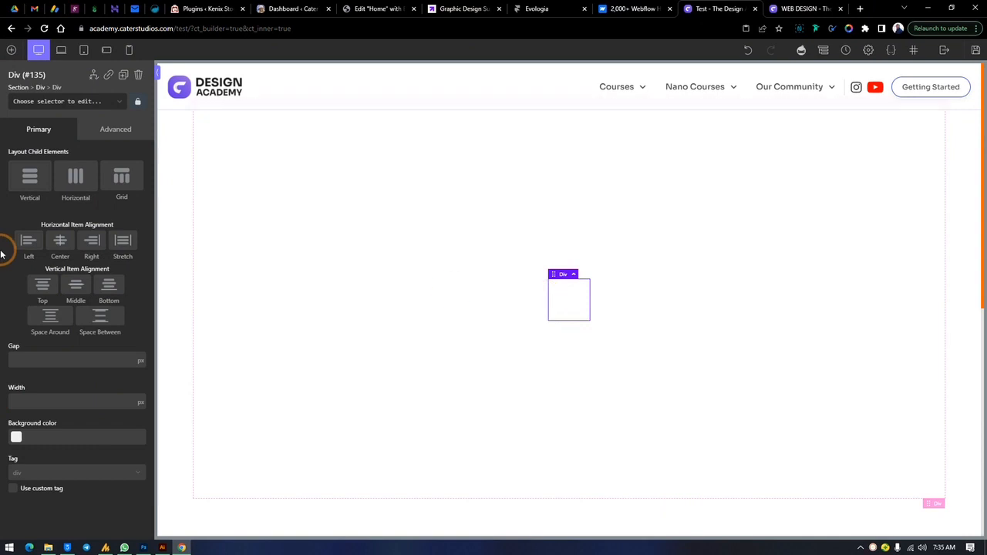
click(54, 334)
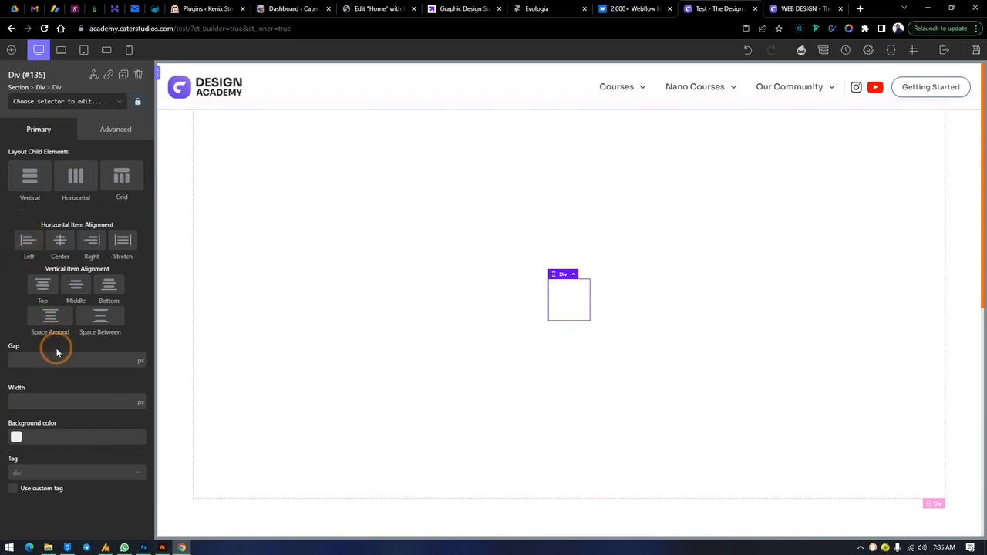
click(136, 404)
click(135, 395)
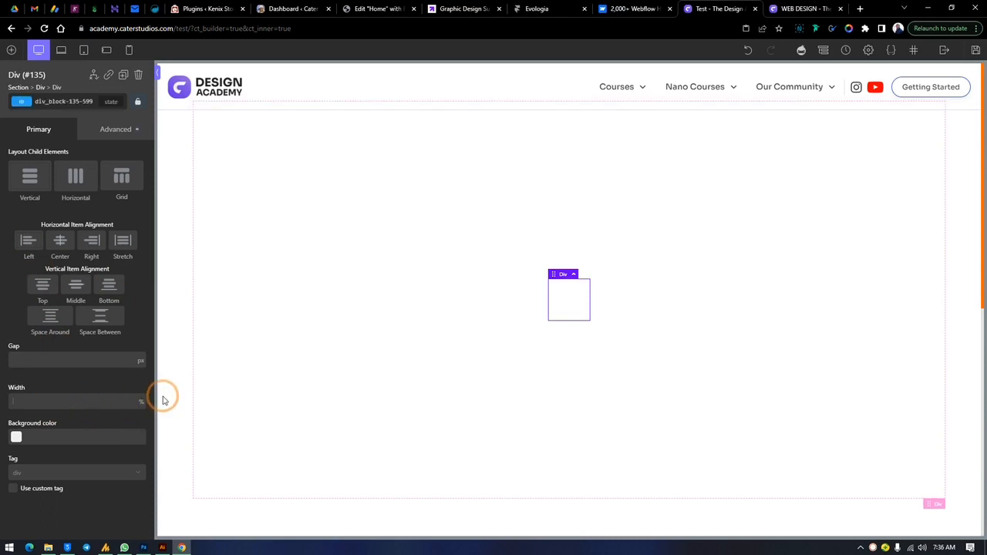
text(80)
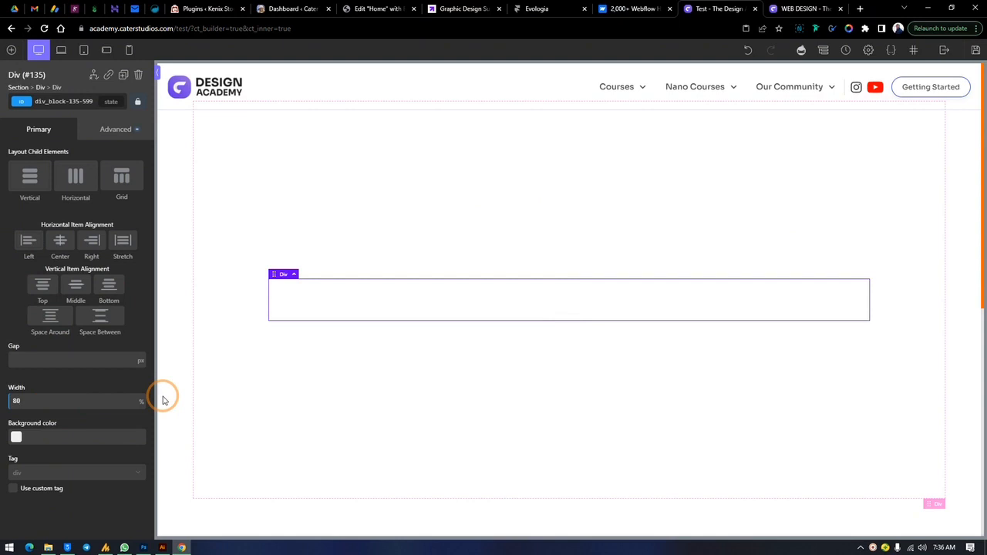
- Check the live course section's layout, and add a child div inside the 80% wide div
click(802, 9)
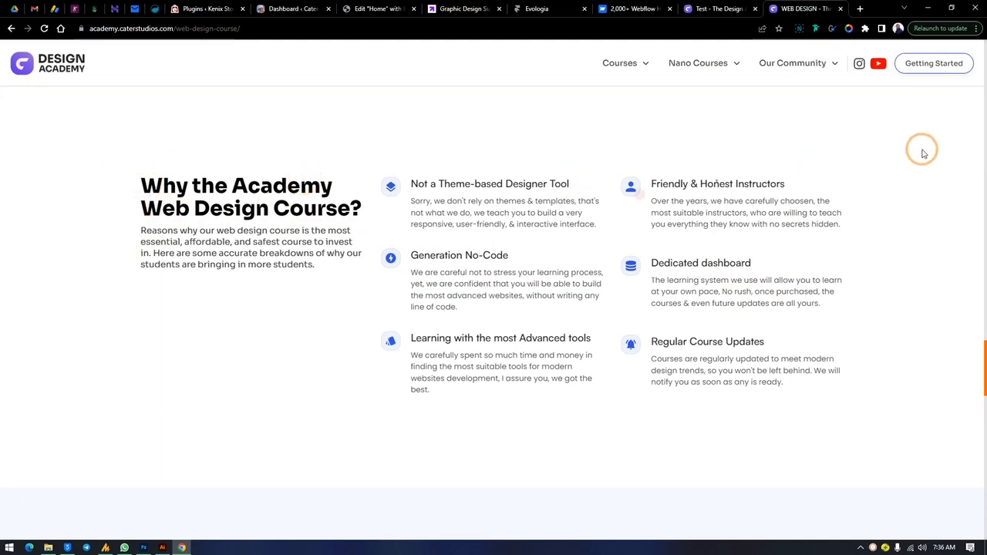
click(730, 7)
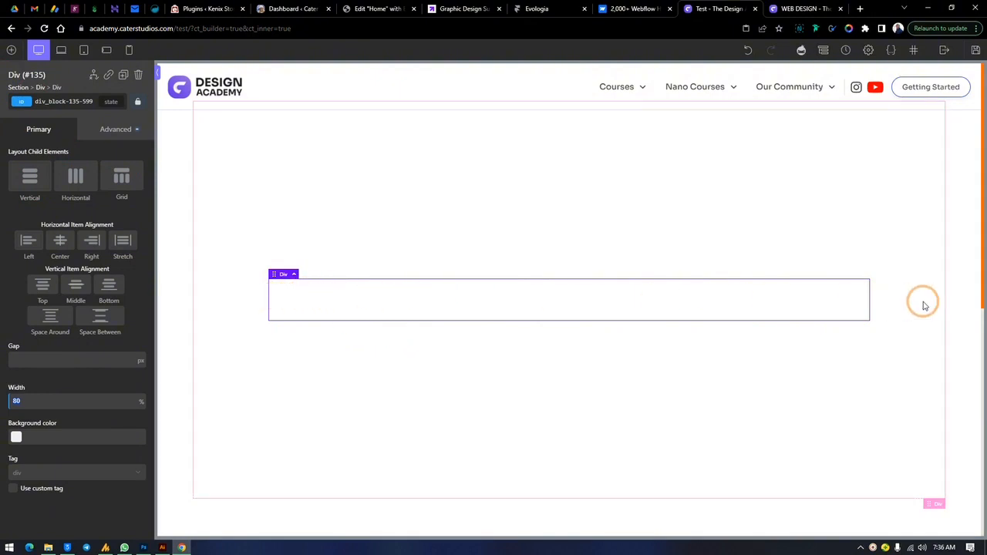
click(12, 49)
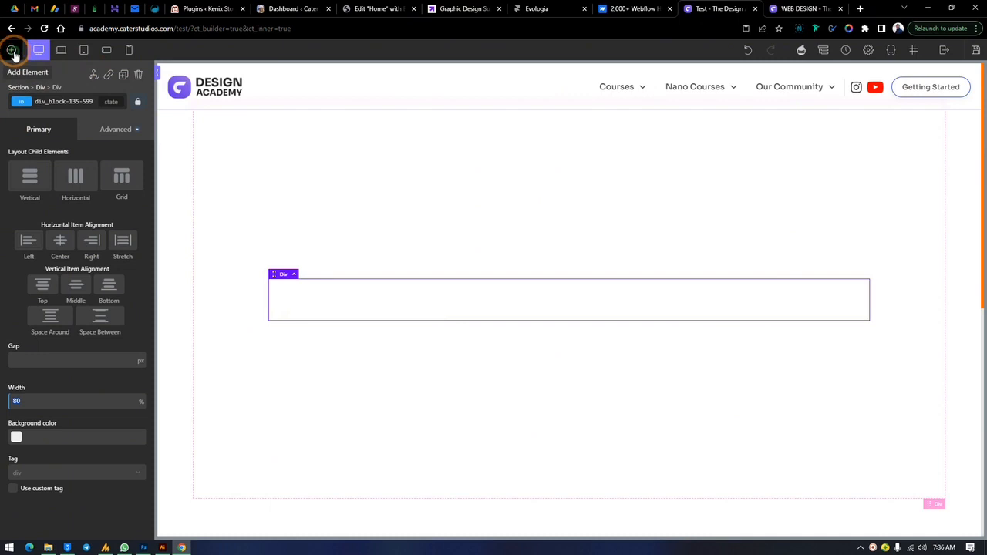
click(68, 138)
click(305, 308)
click(91, 256)
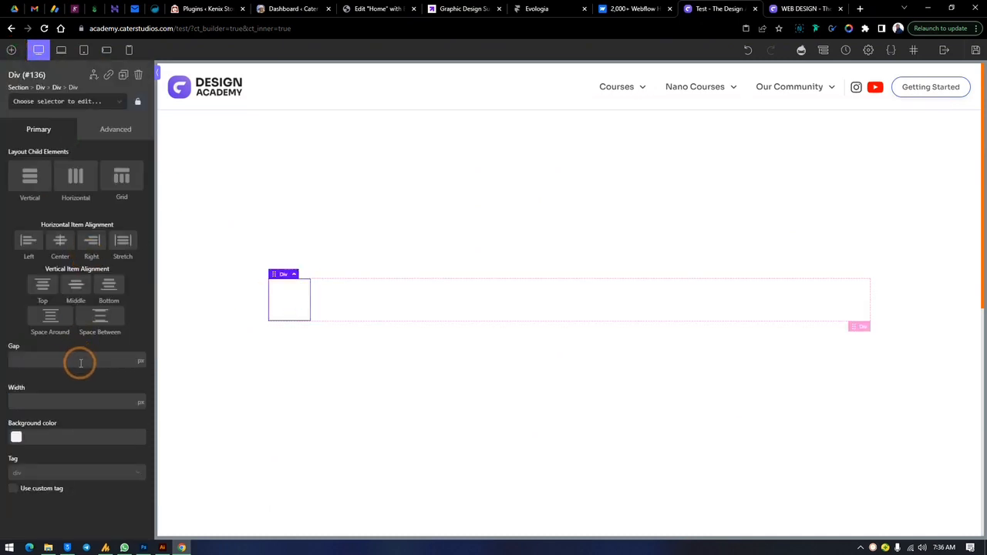
click(461, 308)
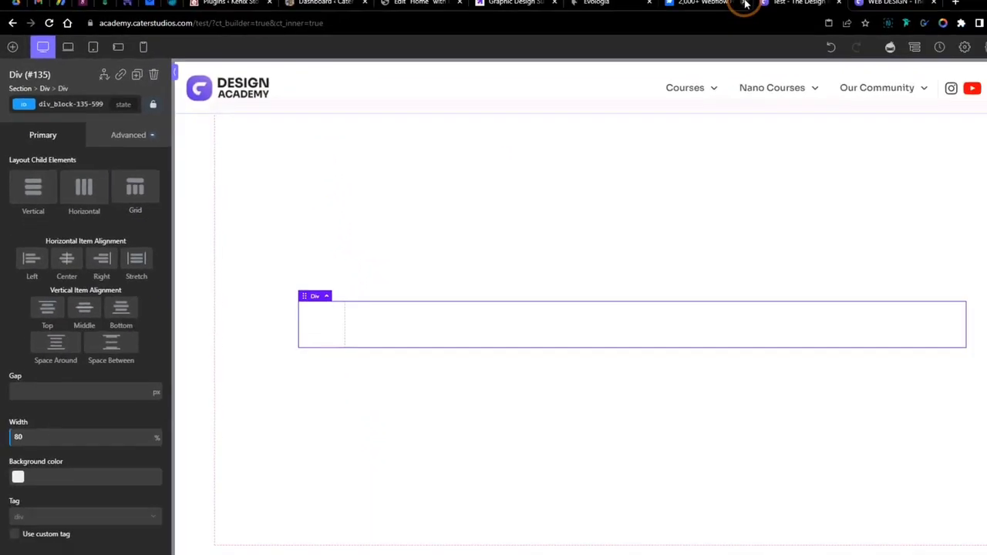
- Lay out the 80% wide div's child elements horizontally and delete its child div
click(886, 3)
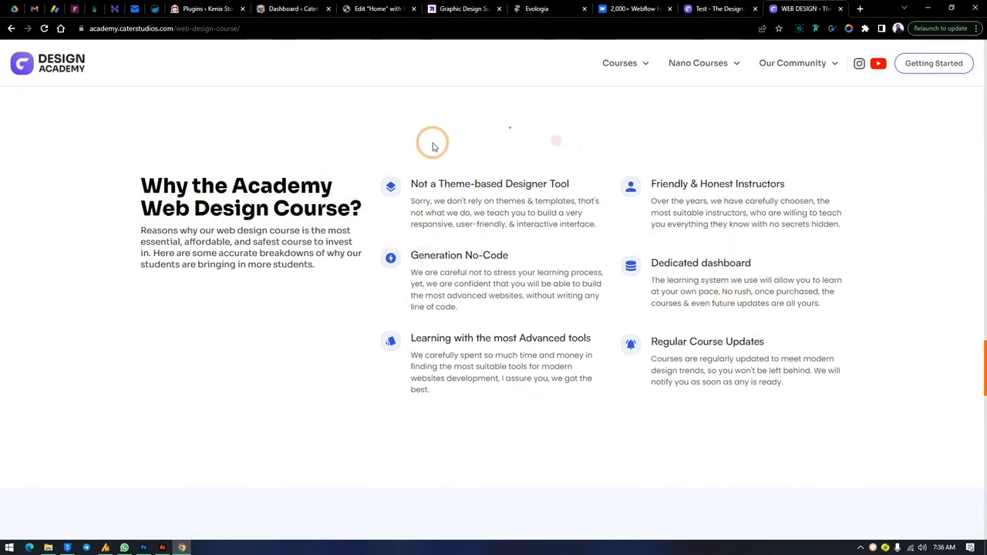
click(748, 7)
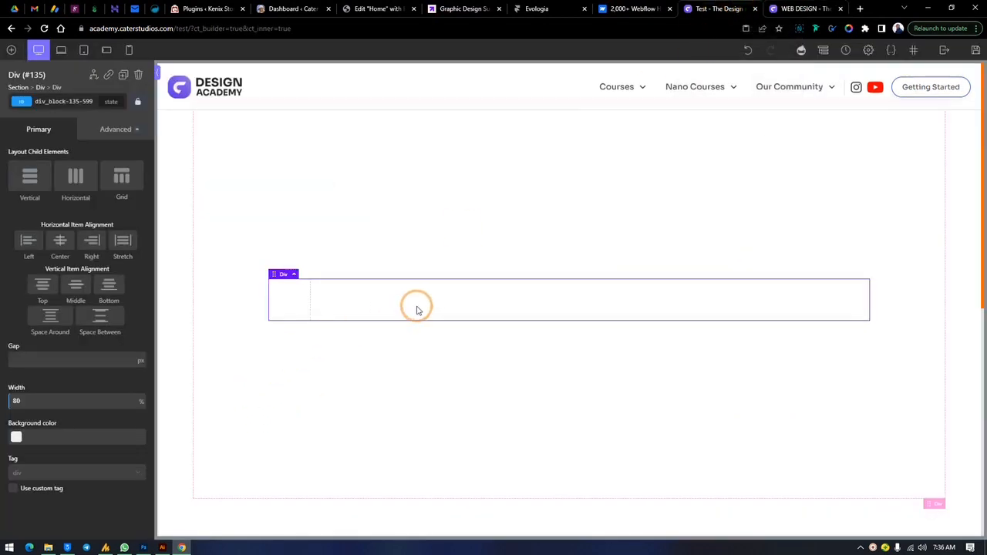
click(78, 185)
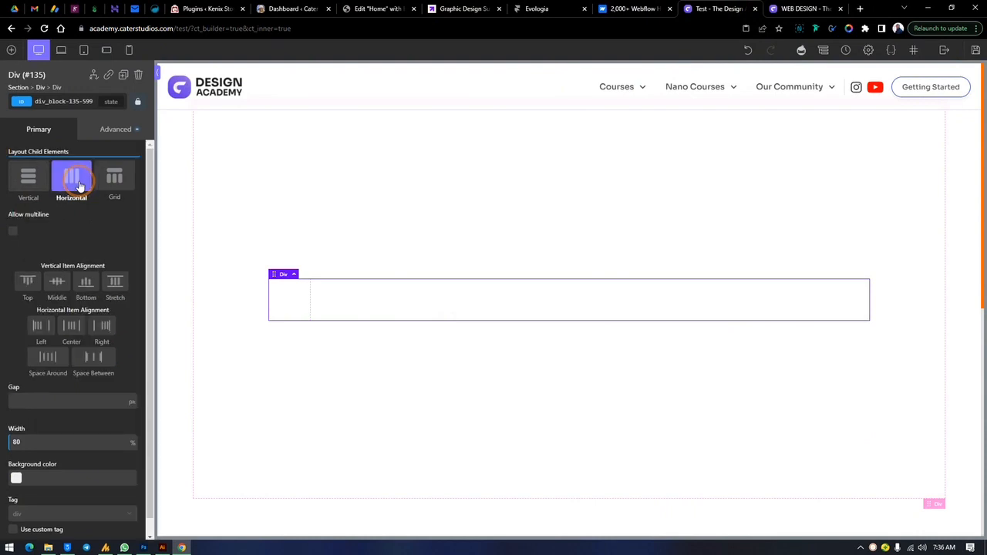
click(293, 298)
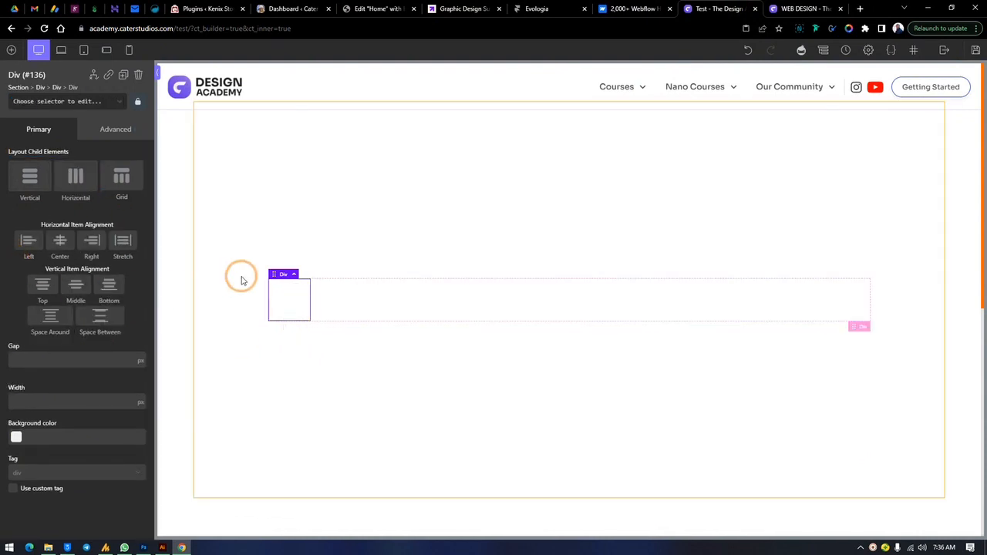
click(297, 321)
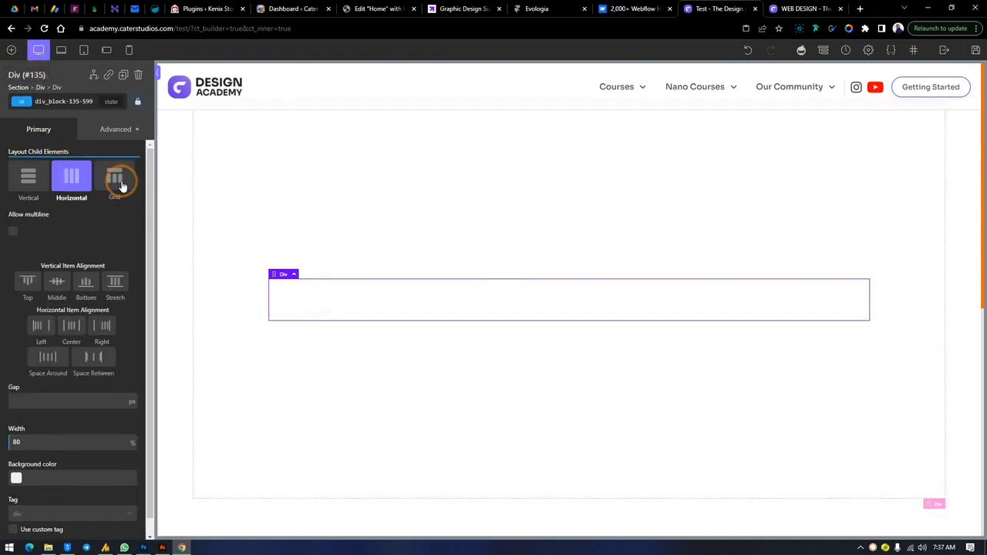
- Switch the 80% wide div to a grid layout and add a child div inside it
click(119, 182)
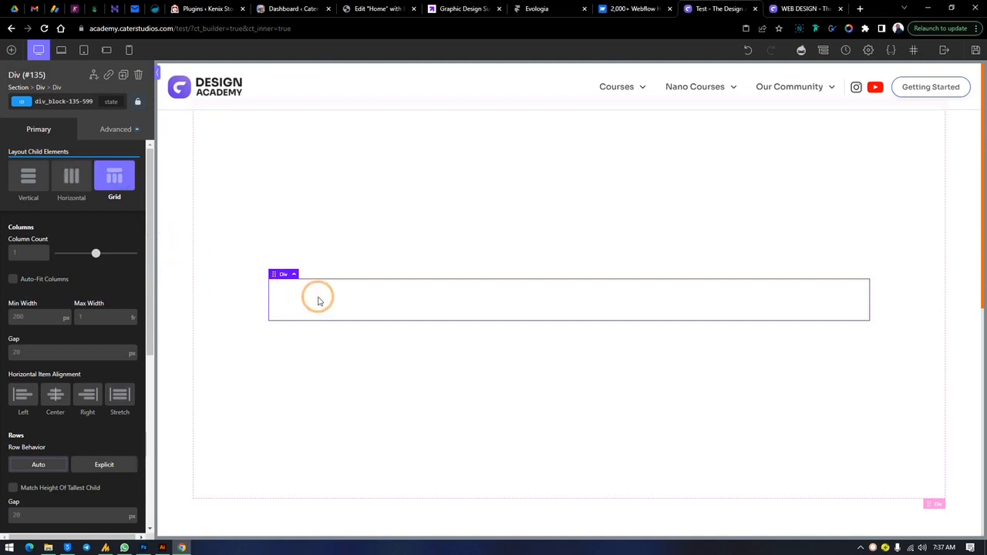
click(12, 49)
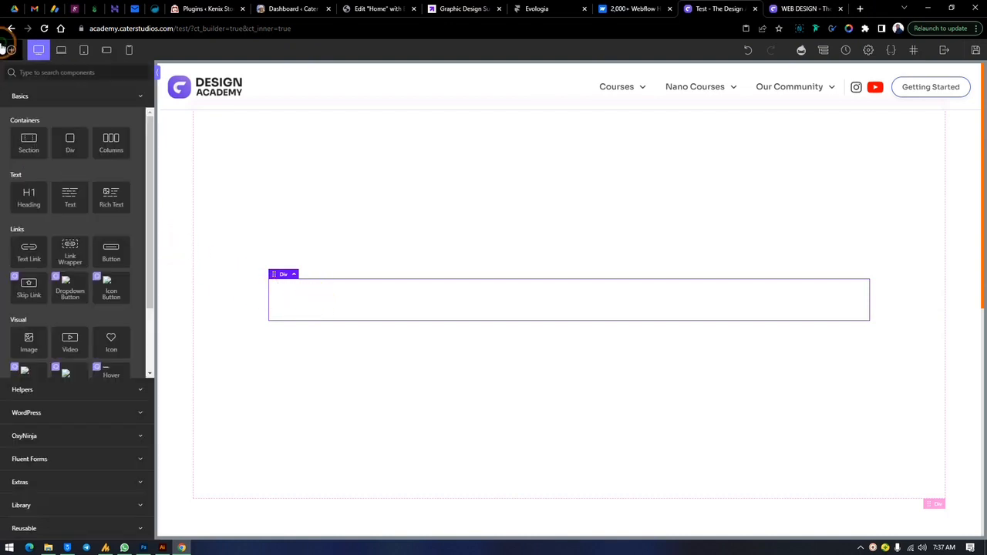
click(69, 143)
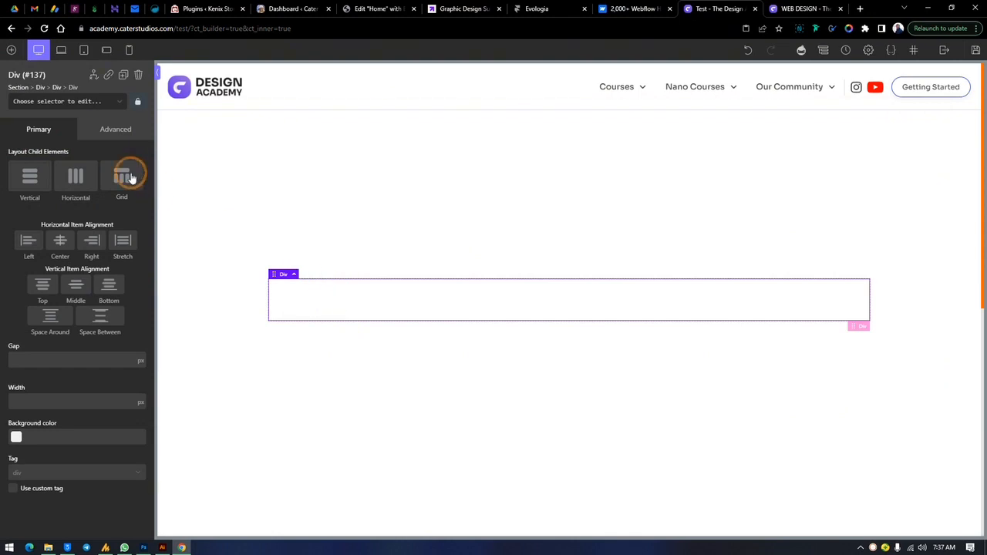
- Set the grid div's column count to 3 and select its child div
click(864, 329)
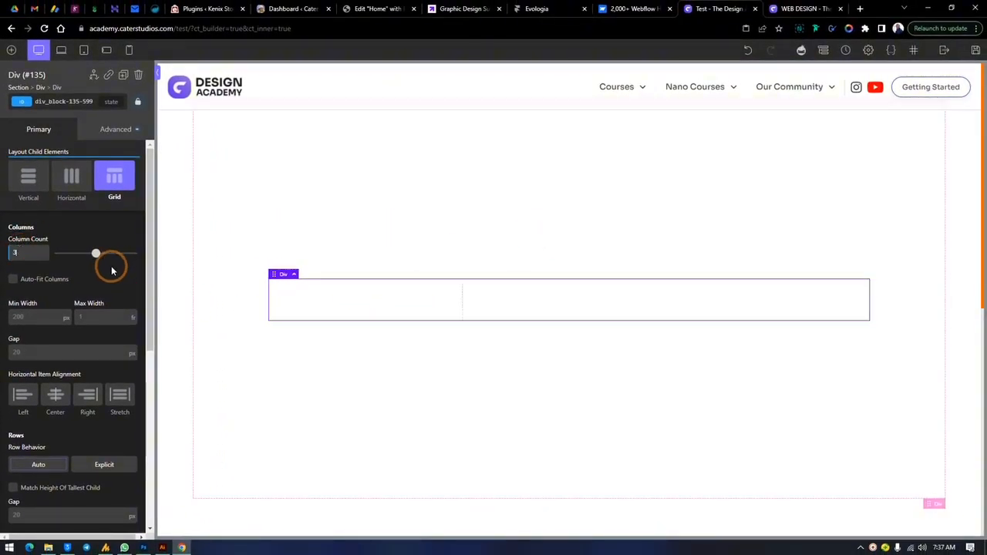
click(425, 308)
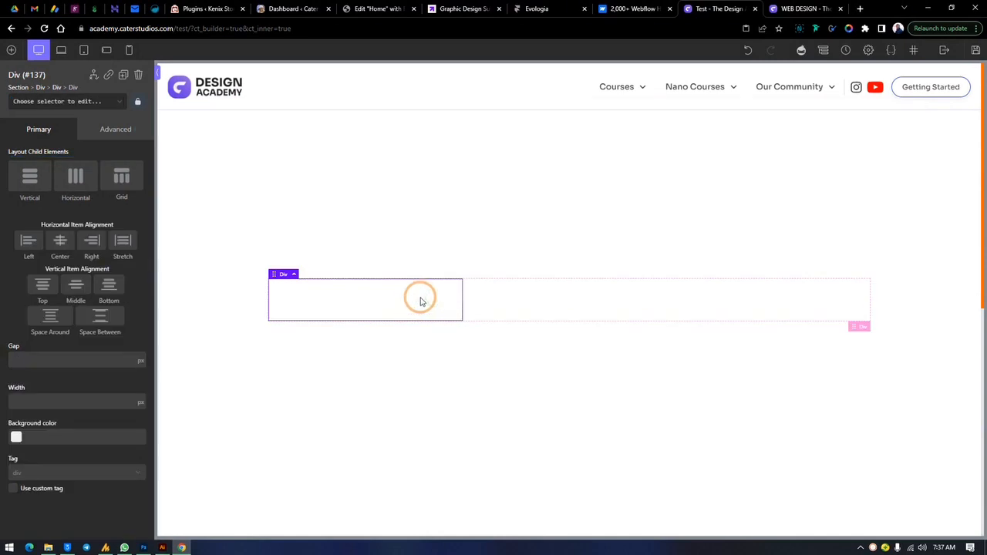
- Duplicate the grid's child div twice so that each of the three columns holds one div
right_click(420, 298)
click(454, 319)
click(531, 295)
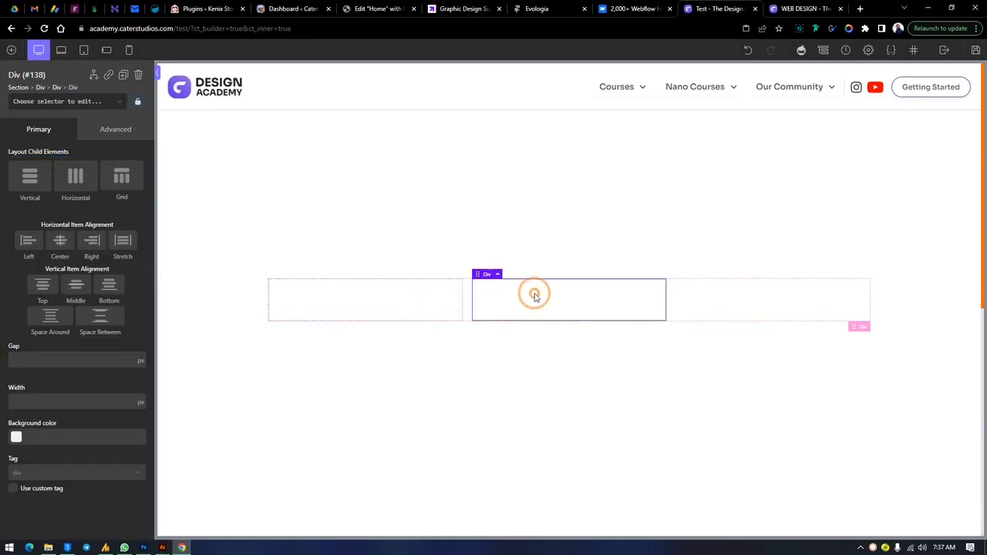
right_click(535, 297)
click(591, 307)
click(374, 303)
click(630, 306)
click(765, 309)
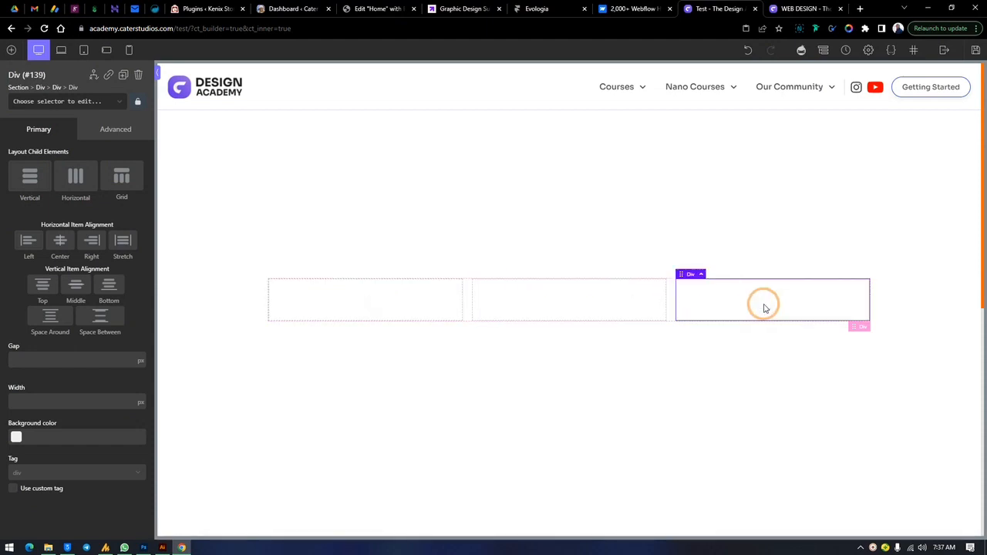
- Compare the three-column grid div with the live course section's column arrangement
click(467, 301)
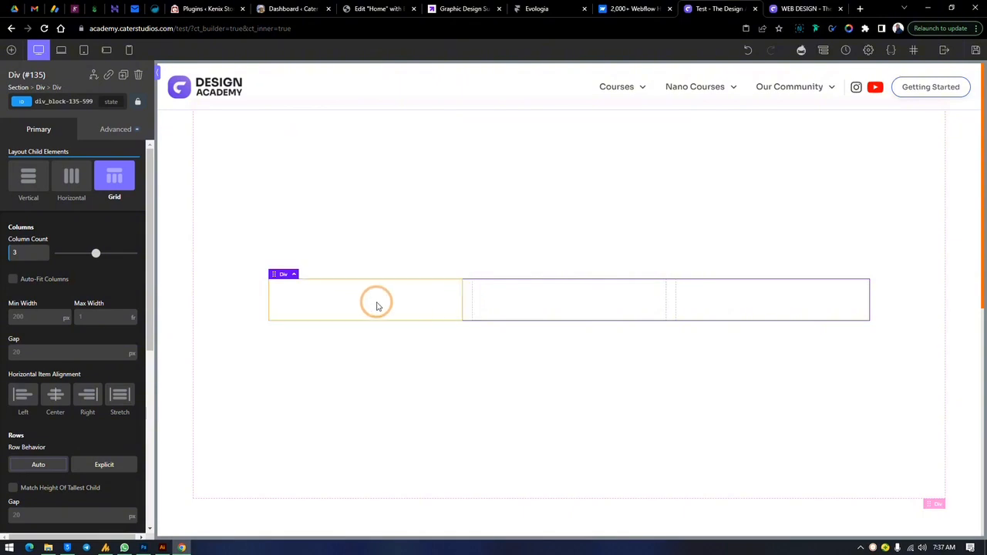
click(348, 297)
click(791, 7)
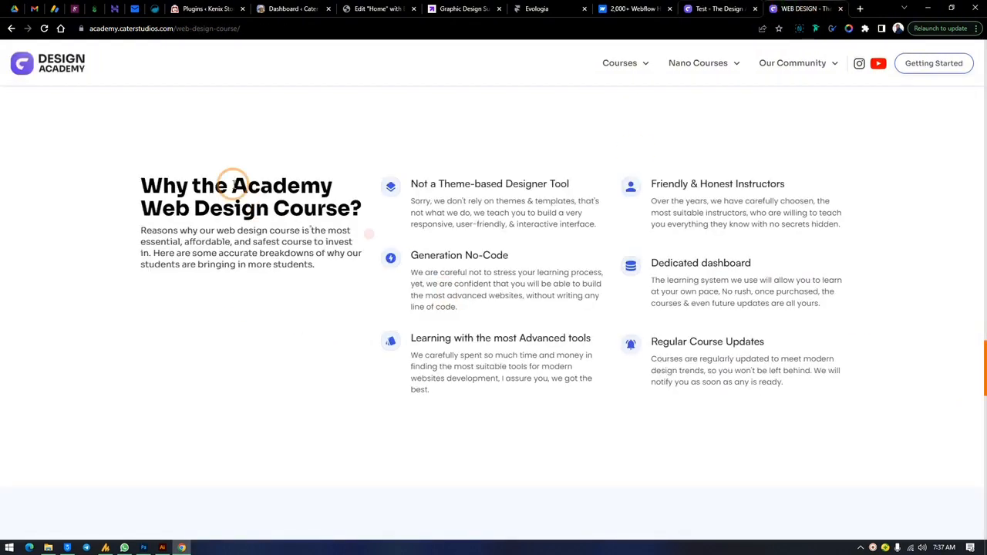
click(717, 9)
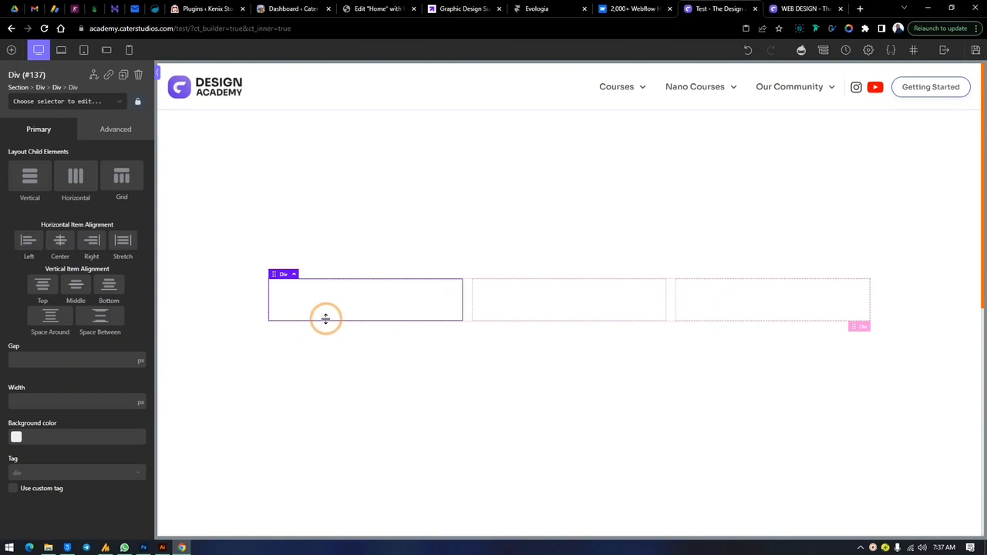
- Switch the 80% wide div to a horizontal layout and delete its second and third child divs
click(468, 300)
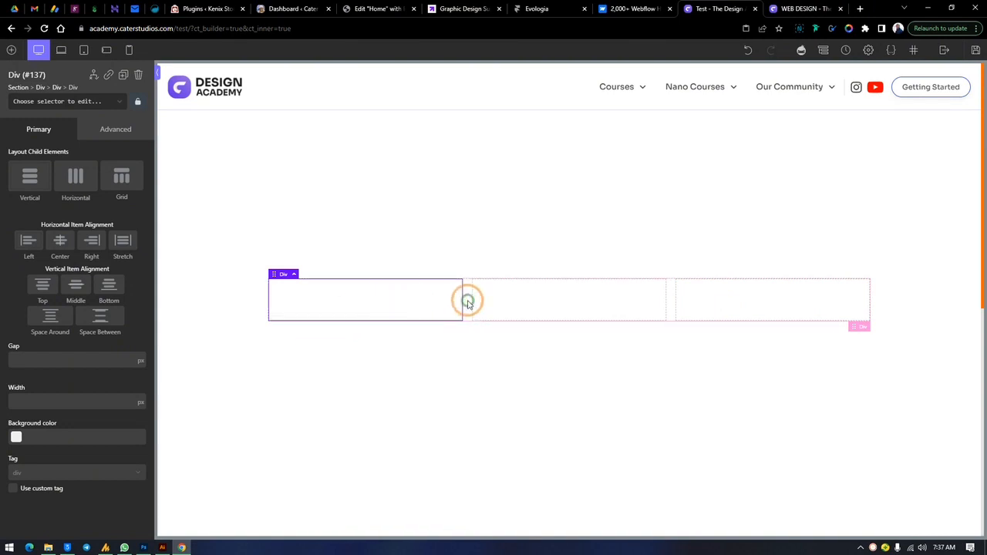
click(74, 177)
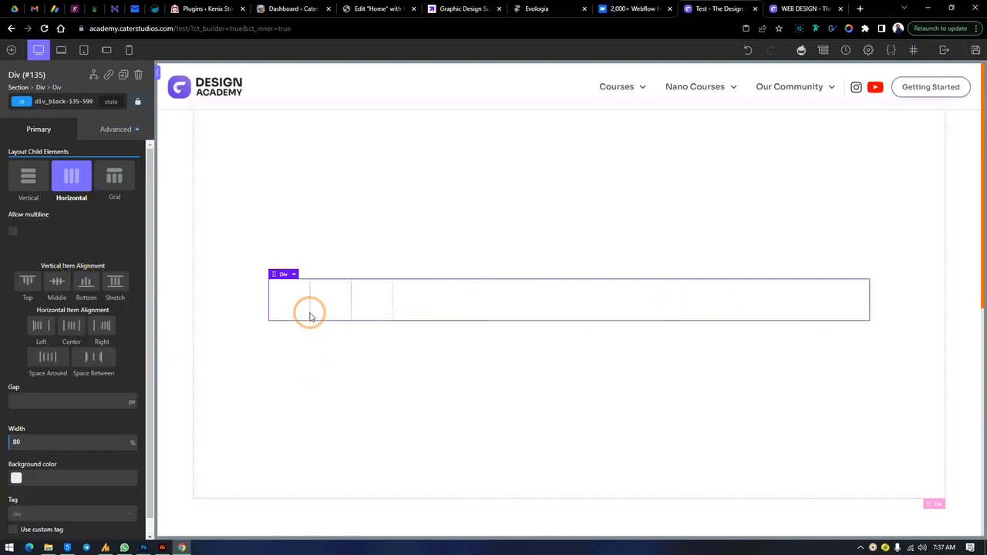
click(374, 295)
key(Delete)
click(329, 306)
key(Delete)
- Set the remaining child div's width to 100%
click(295, 303)
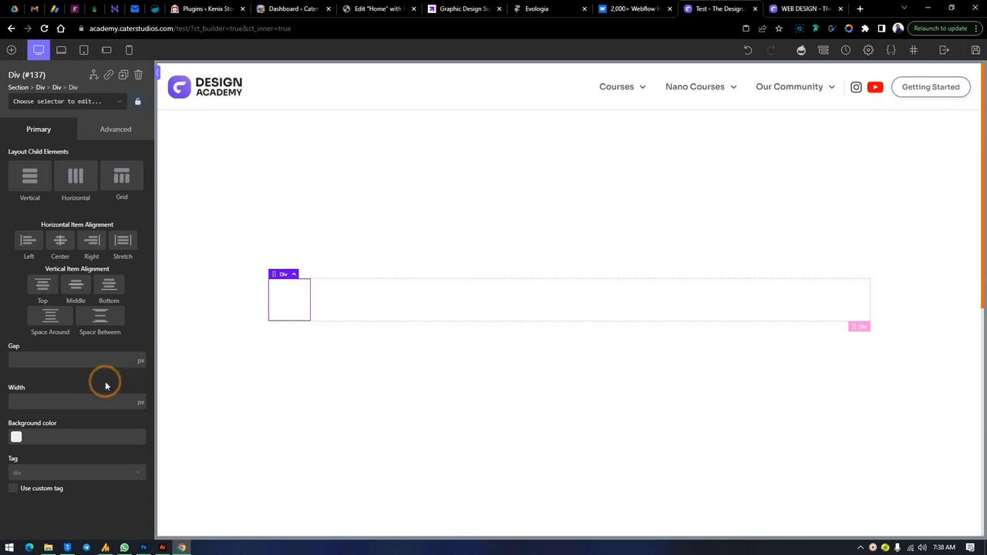
click(140, 403)
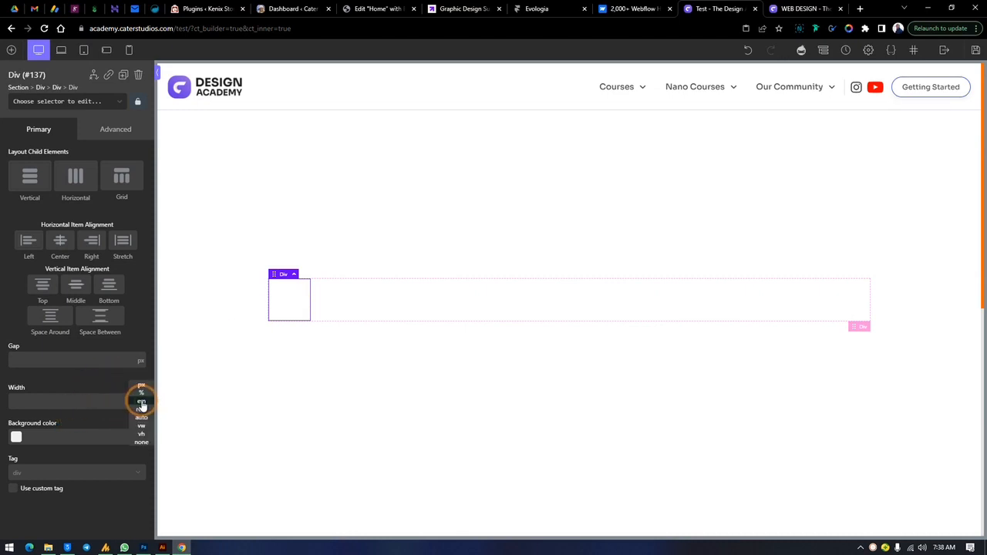
click(141, 392)
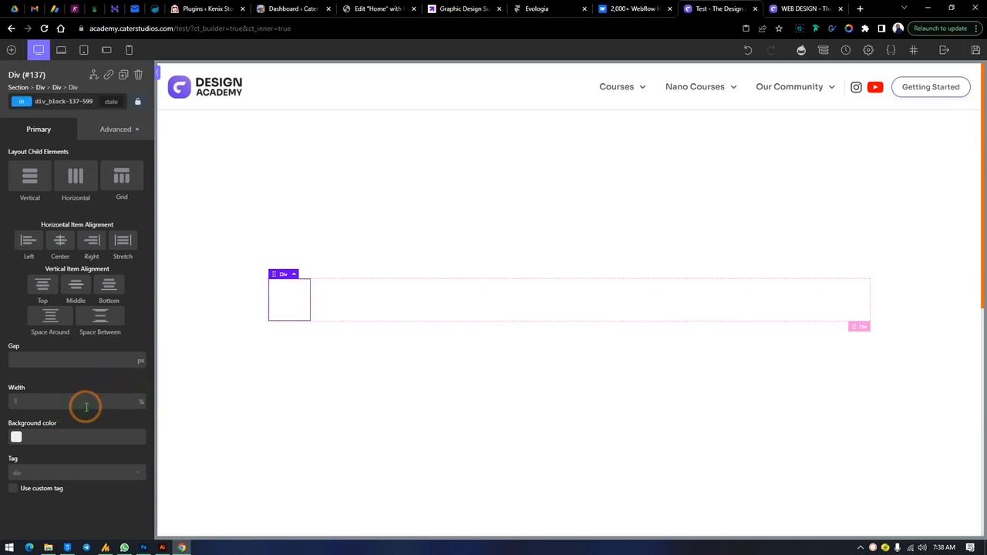
- Duplicate the 100% wide child div twice to make three equal columns
right_click(467, 307)
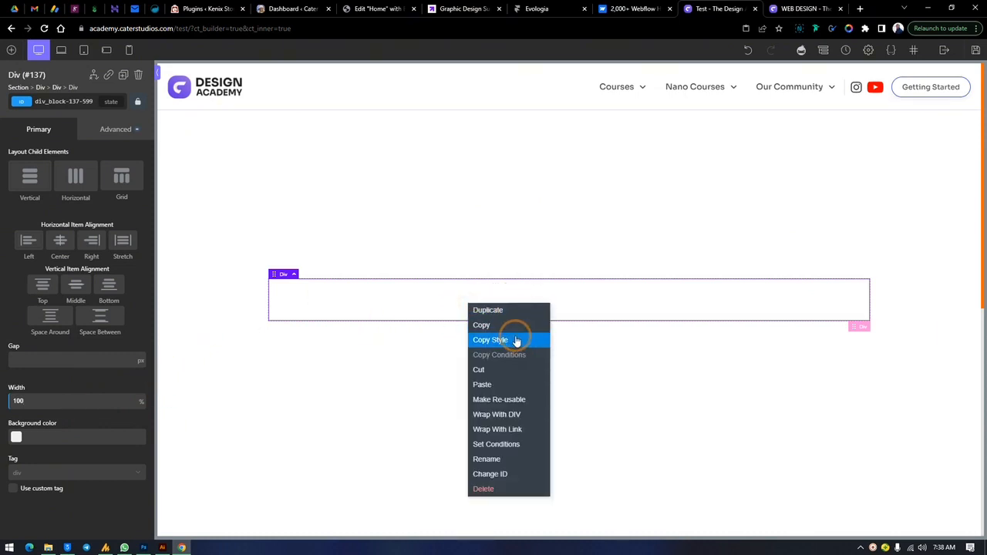
click(512, 312)
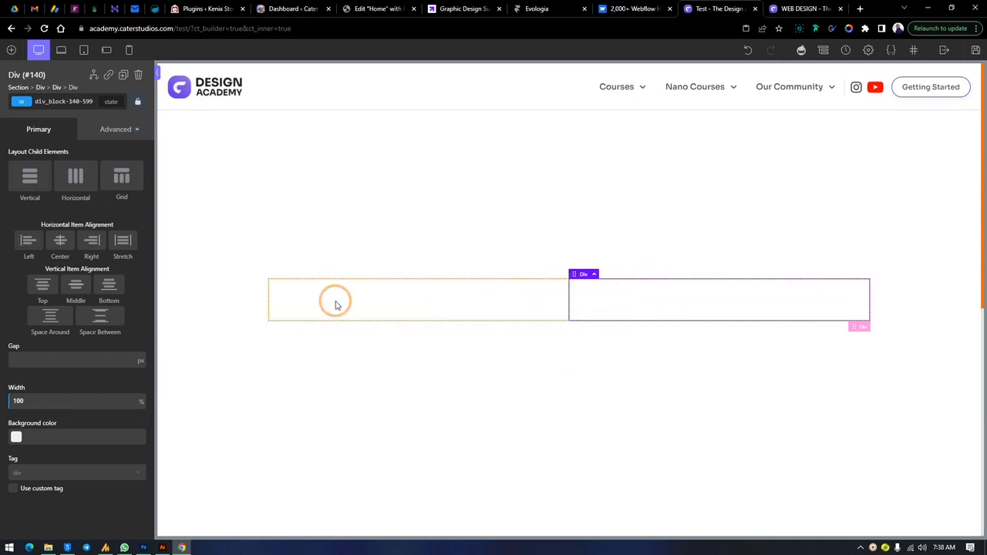
click(485, 301)
click(667, 307)
click(522, 308)
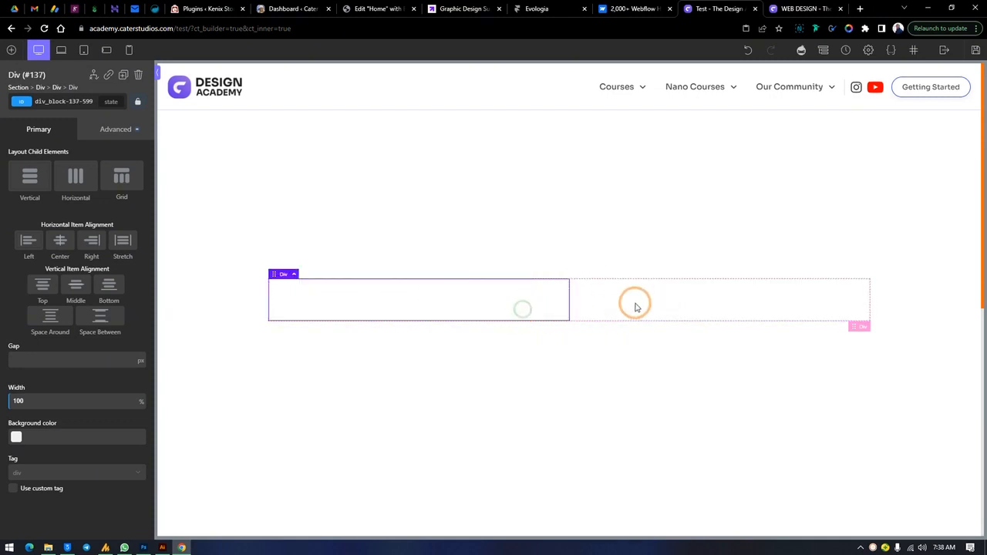
right_click(636, 307)
click(659, 310)
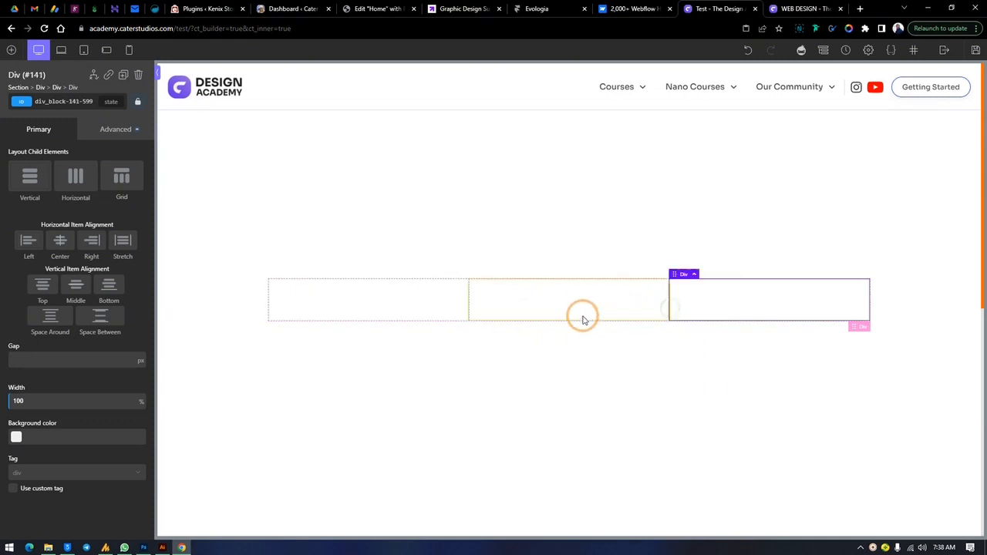
click(401, 306)
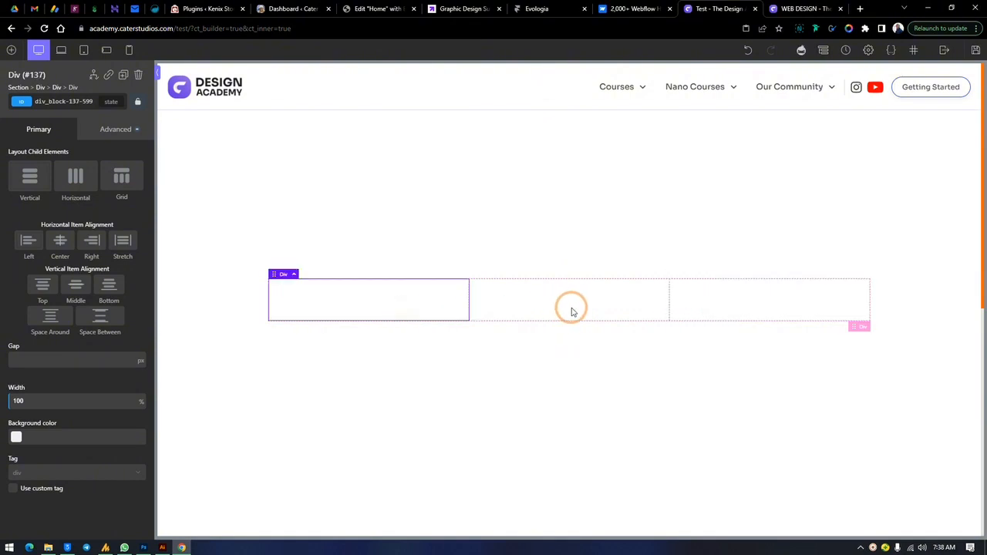
click(572, 311)
click(720, 300)
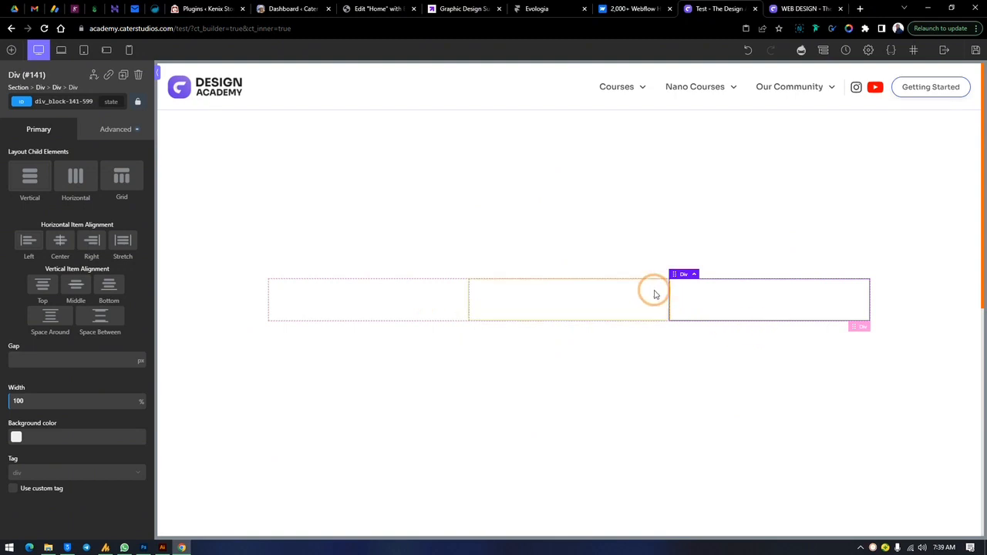
- Set the gap of the 80% wide parent div to 20 px
click(864, 330)
click(411, 306)
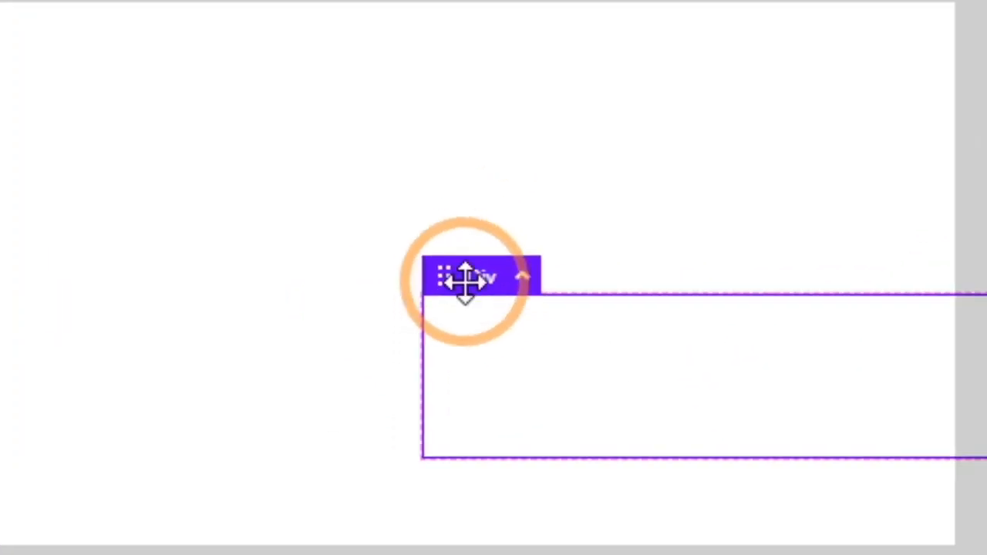
drag(566, 208, 814, 358)
drag(979, 254, 524, 279)
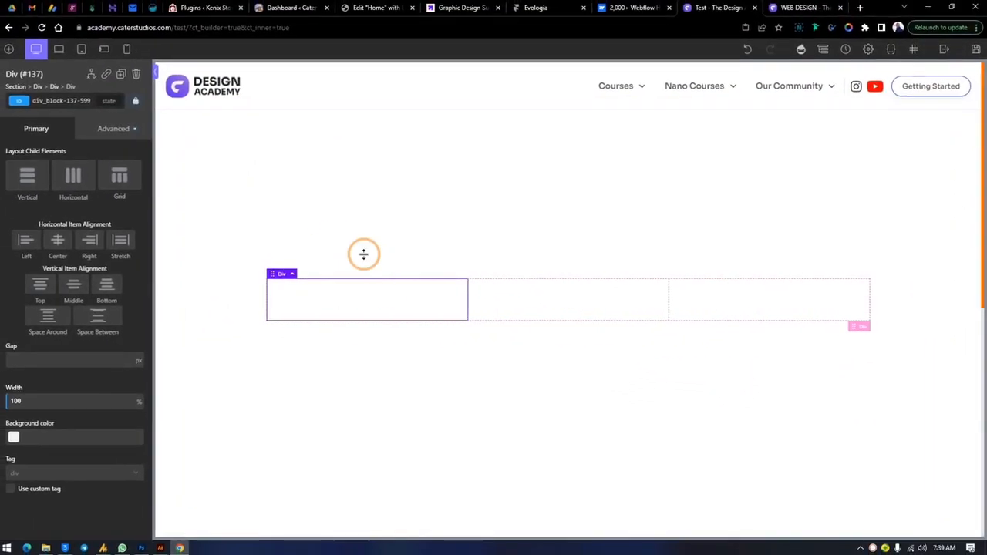
click(859, 329)
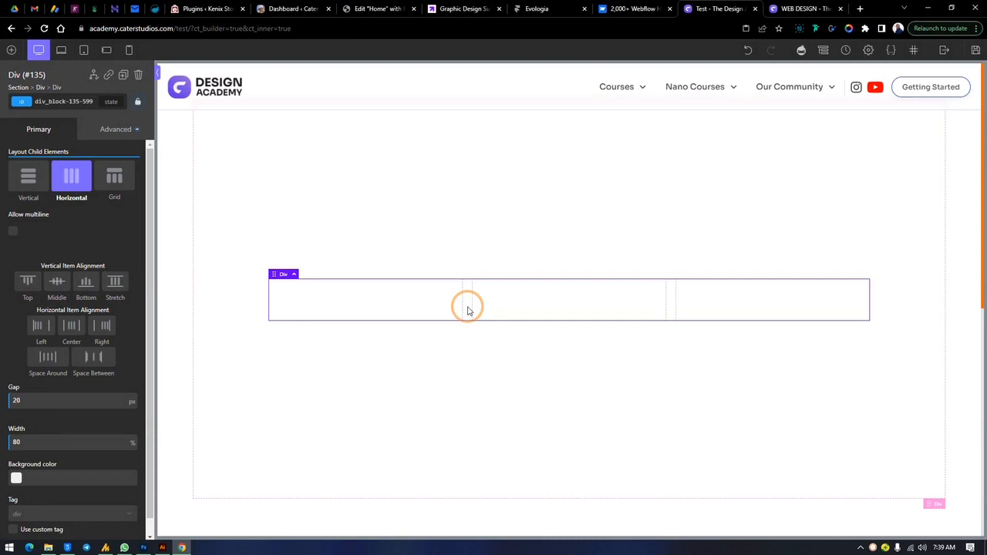
- Try column widths of 20% for the first child div and 40% for the second and third
click(330, 310)
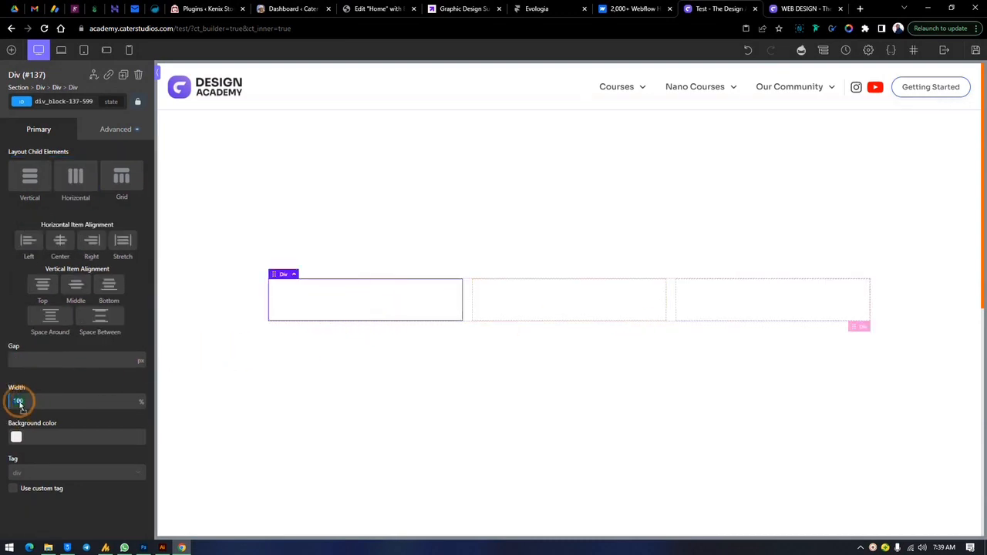
text(20)
click(479, 295)
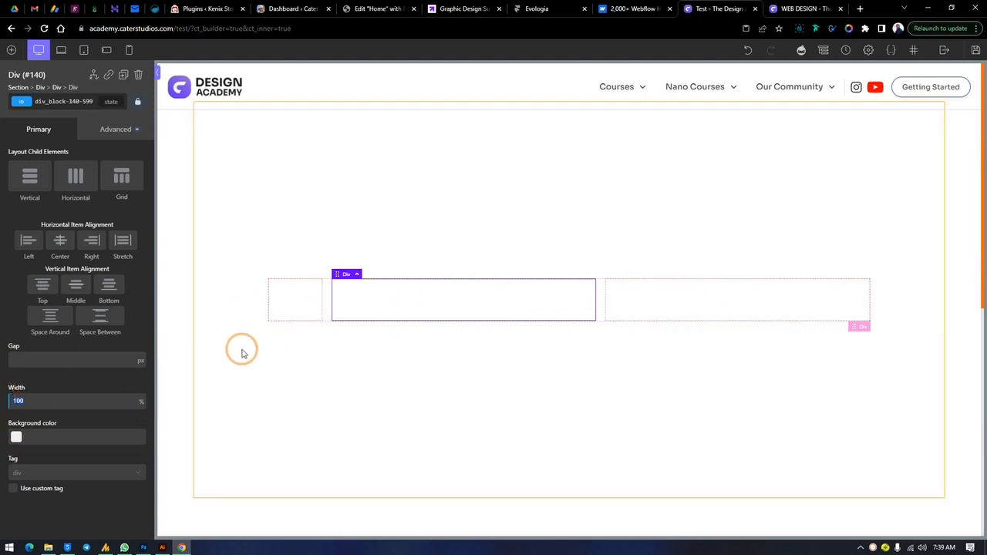
text(40)
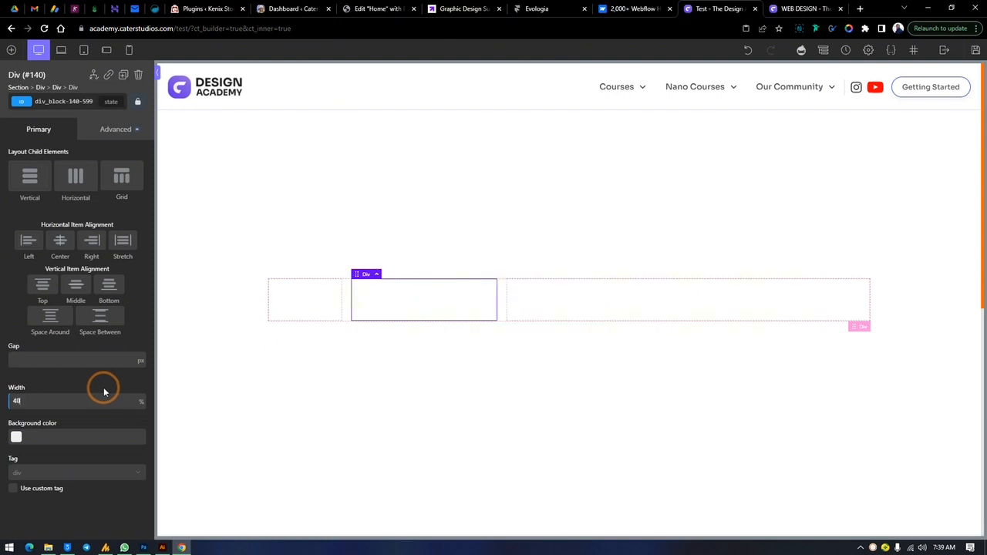
click(584, 299)
click(35, 402)
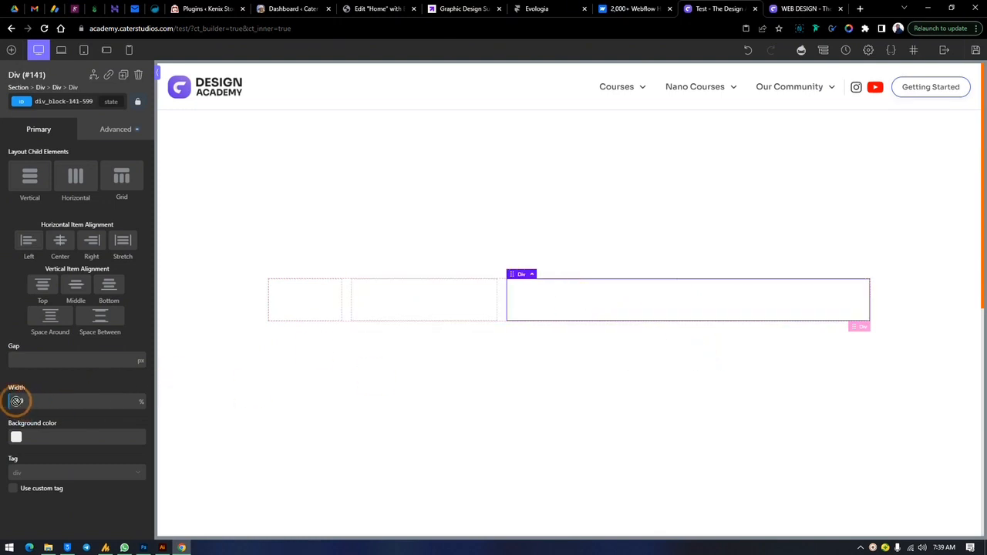
text(40)
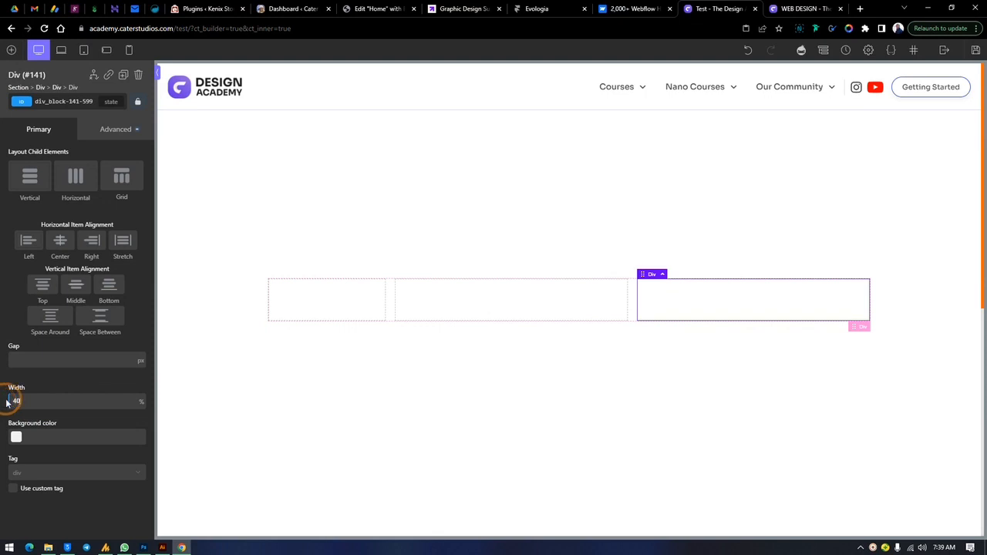
click(345, 295)
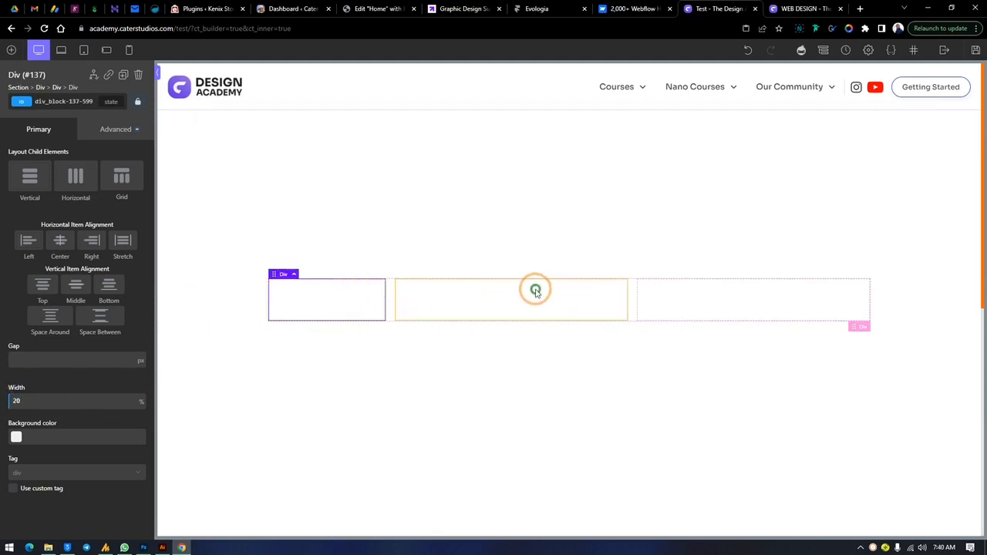
click(535, 291)
click(738, 297)
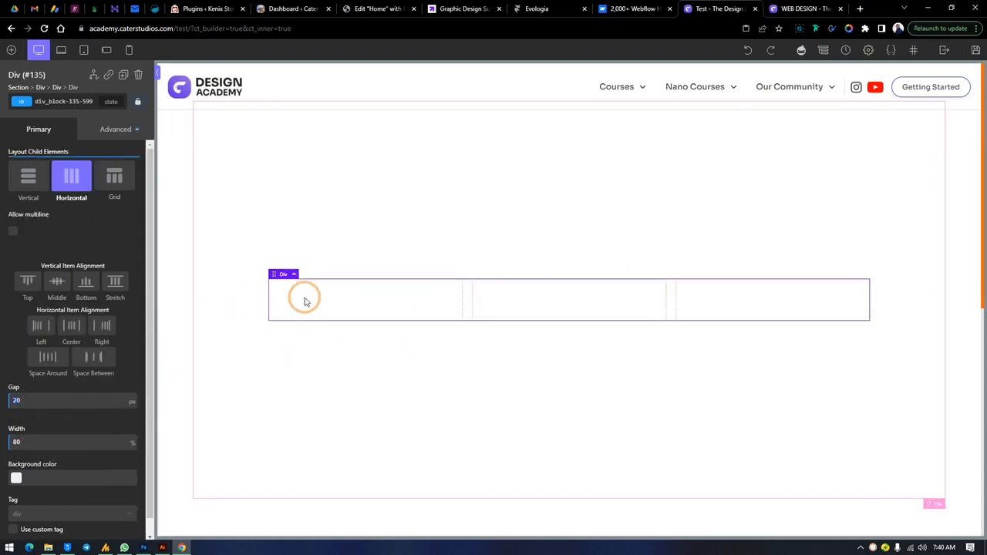
- Compare the three equal child divs with the column arrangement of the live course section
click(363, 287)
click(529, 297)
click(733, 296)
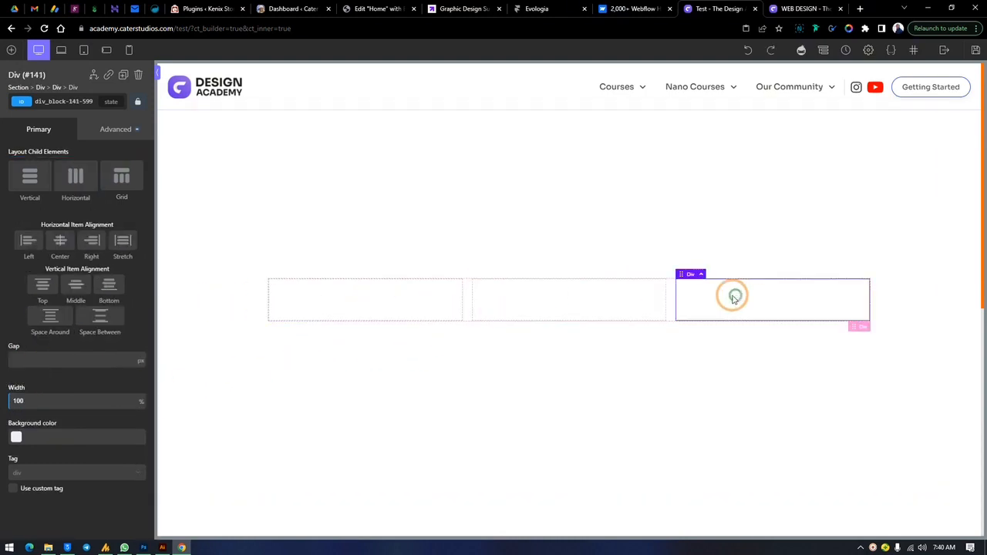
click(813, 6)
click(713, 9)
click(401, 301)
click(529, 307)
click(710, 301)
- Review the layout settings of the section, its full-width div, the 80% wide div and the three column divs
click(175, 151)
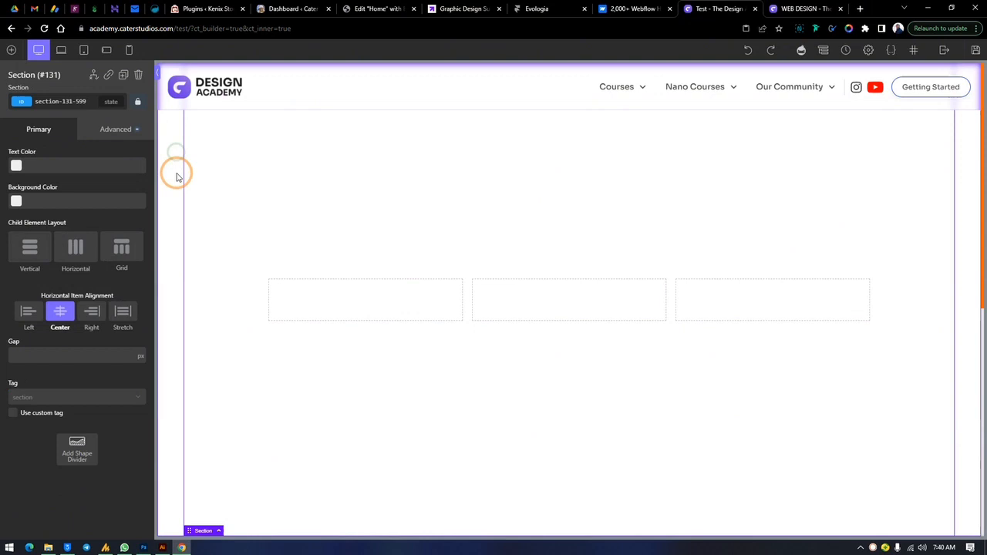
click(240, 141)
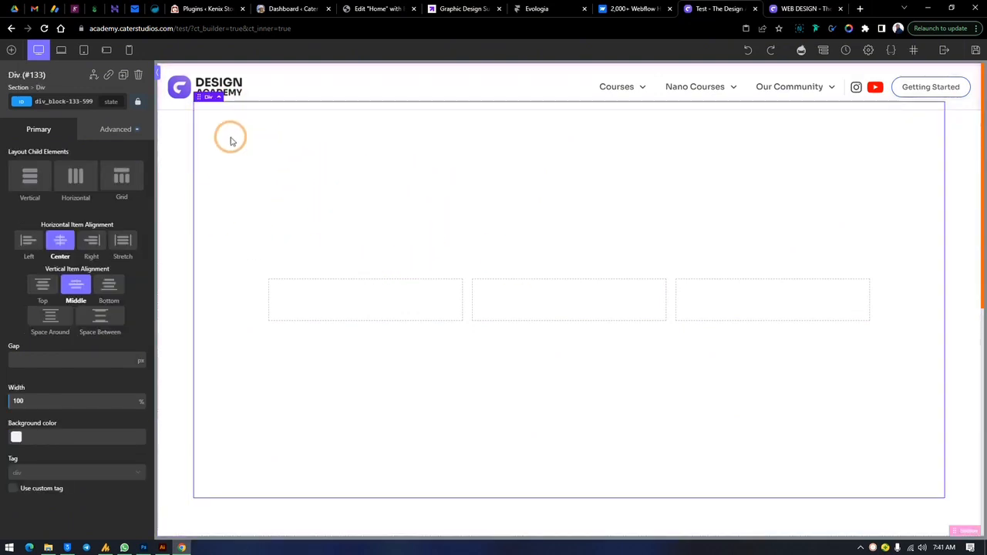
click(467, 293)
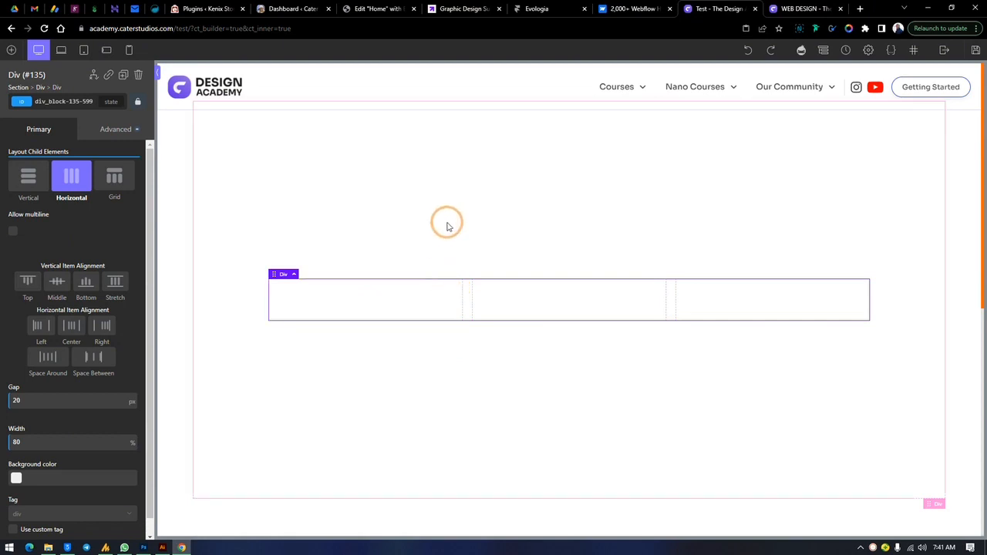
click(450, 198)
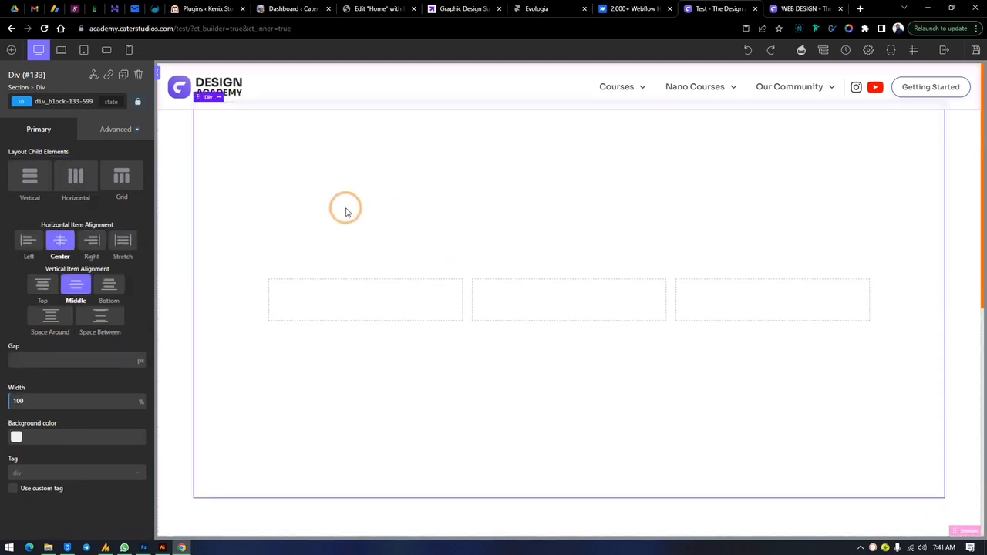
click(466, 299)
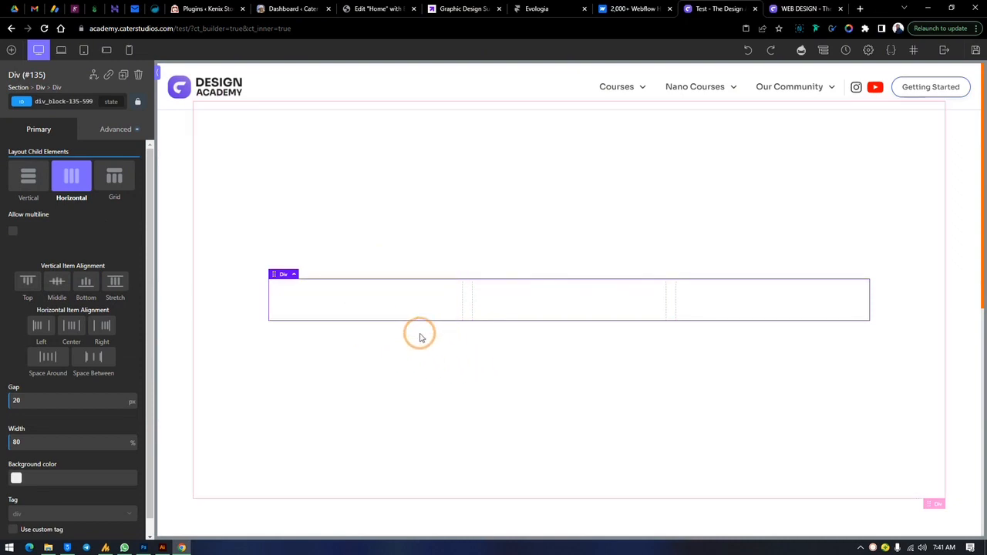
click(404, 311)
click(570, 302)
click(727, 293)
click(383, 312)
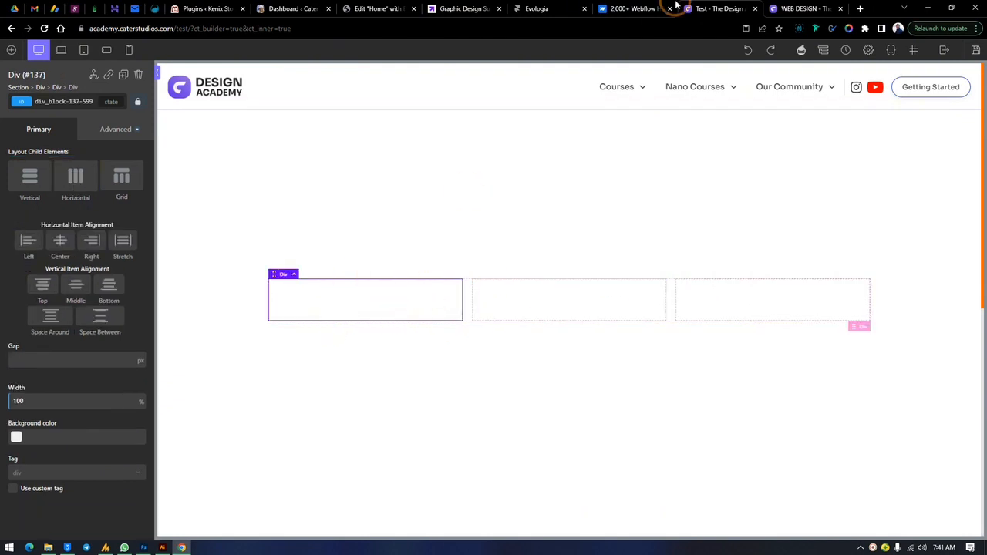
- Copy the heading text "Why the Academy Web Design Course?" from the live course page
click(795, 7)
drag(360, 279, 126, 260)
right_click(197, 255)
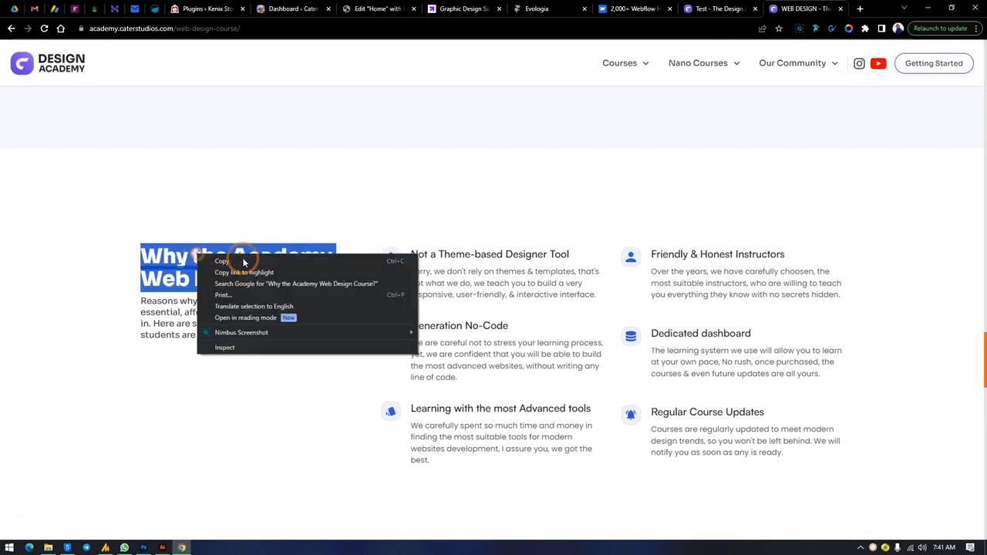
click(248, 265)
- Add a heading and a text element to the first column div of the test page
click(694, 7)
click(344, 301)
click(371, 301)
click(12, 50)
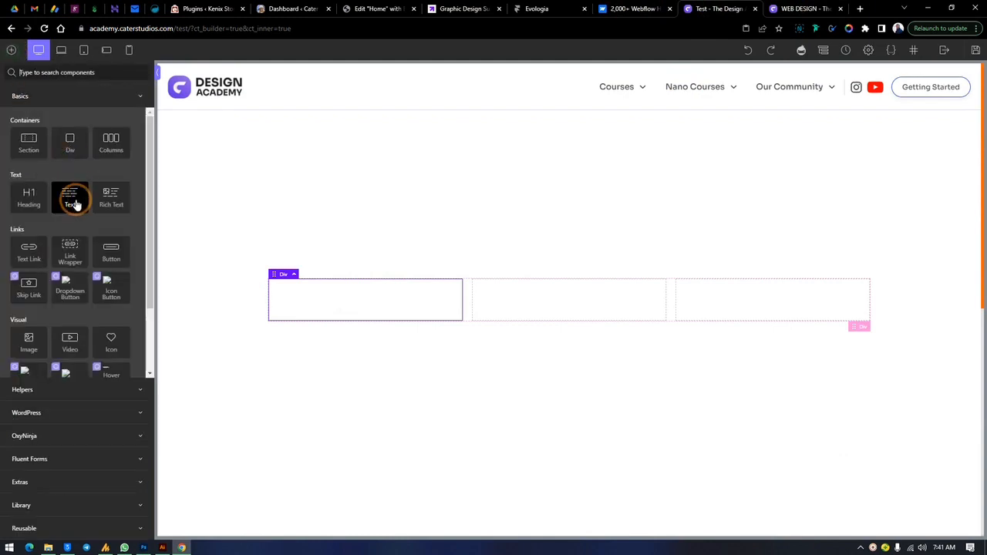
click(34, 204)
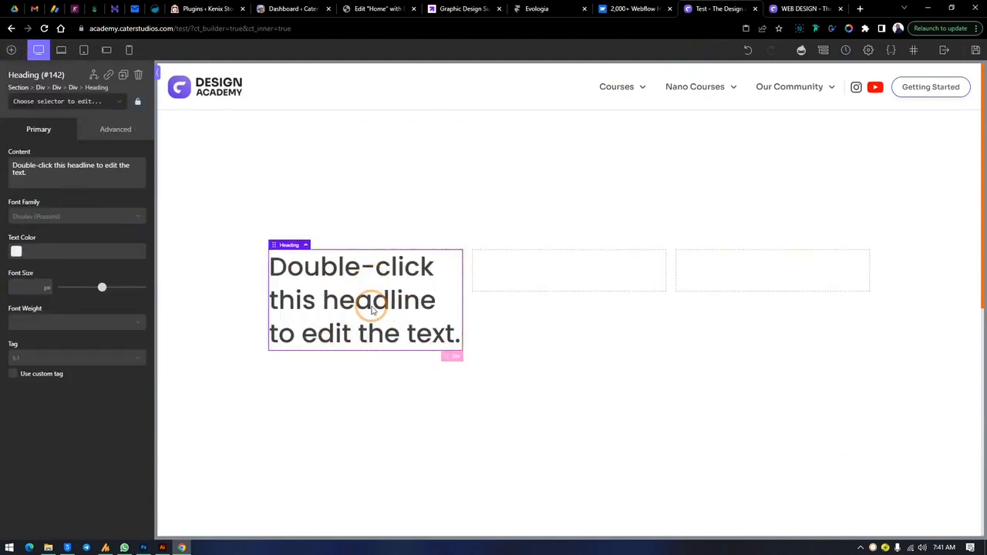
click(11, 49)
click(68, 197)
- Replace the heading's placeholder content with the copied text "Why the Academy Web Design Course?"
click(802, 9)
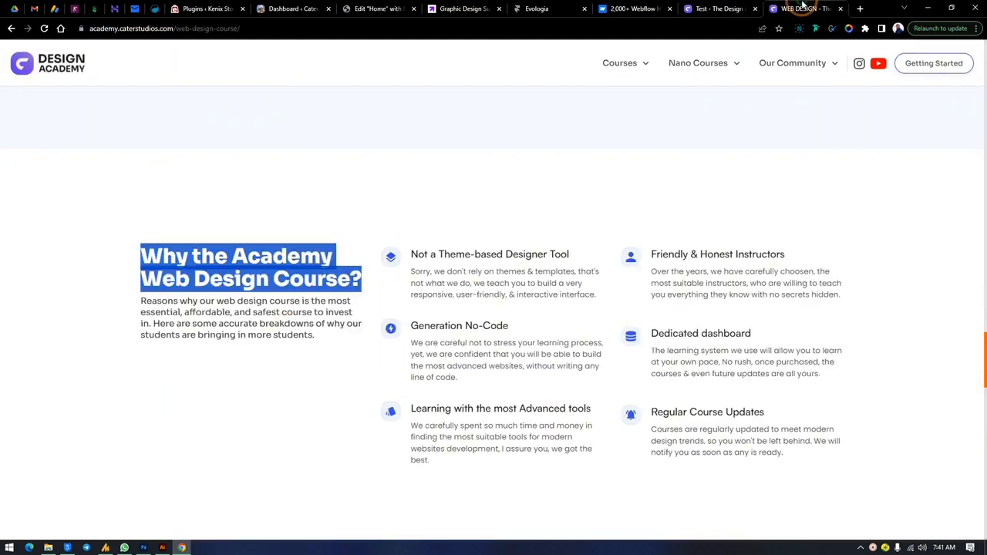
click(234, 330)
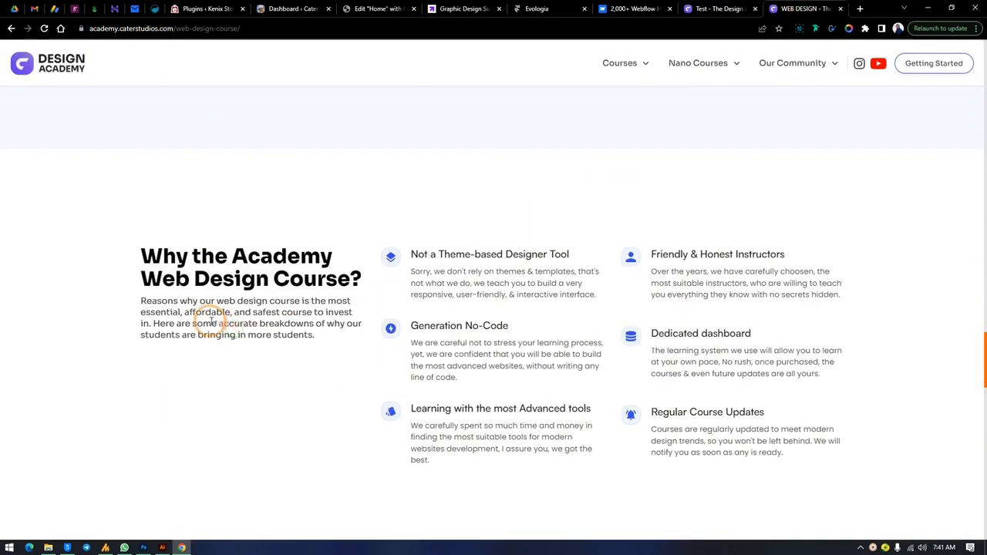
click(698, 8)
click(316, 280)
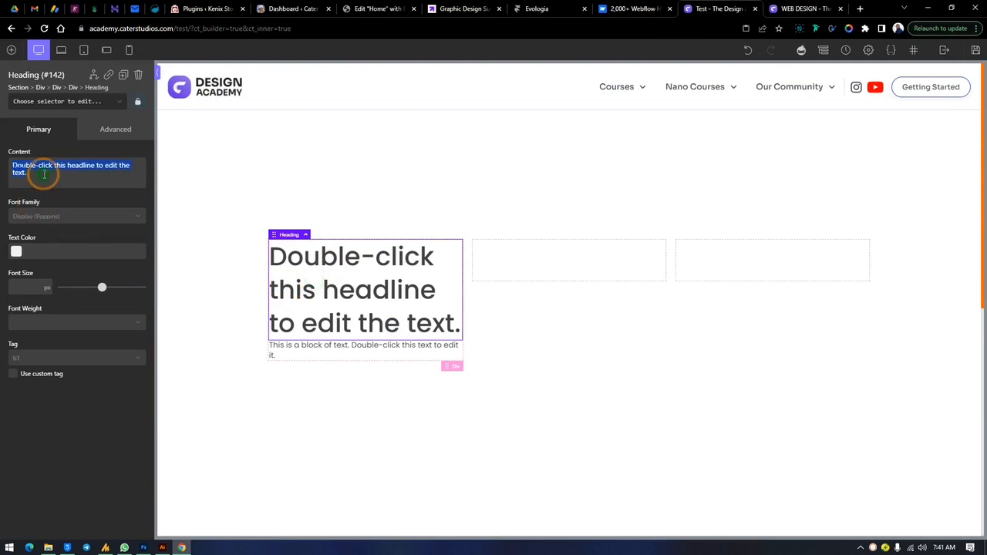
key(ctrl+v)
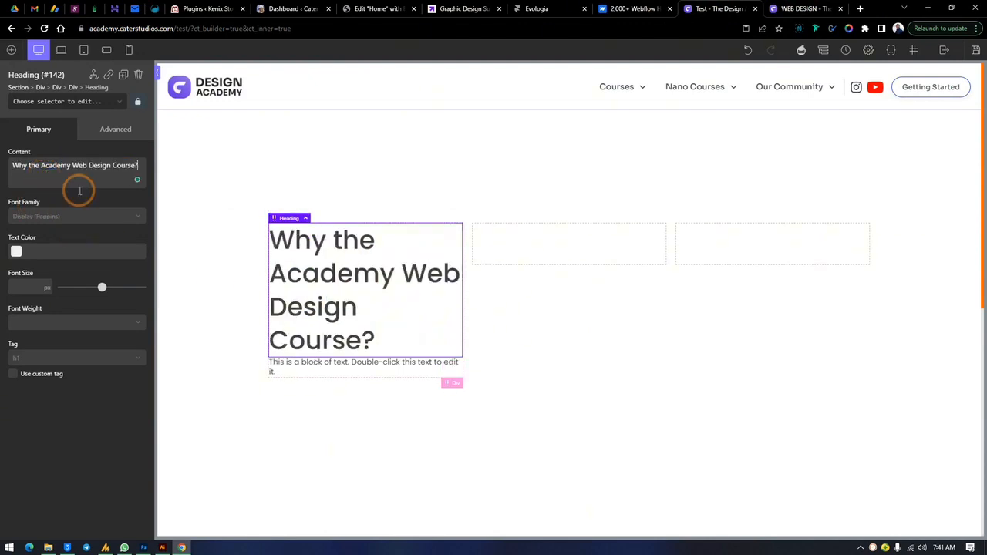
- Copy the paragraph beginning "Reasons why our web design course" from the live course page into the text element below the heading
click(810, 9)
drag(314, 339, 133, 304)
right_click(182, 302)
click(215, 312)
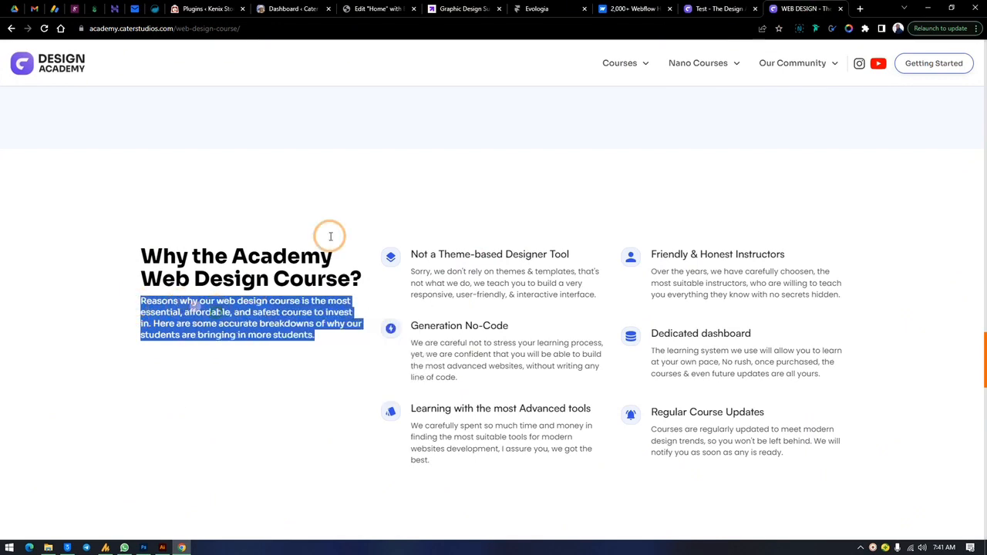
click(725, 7)
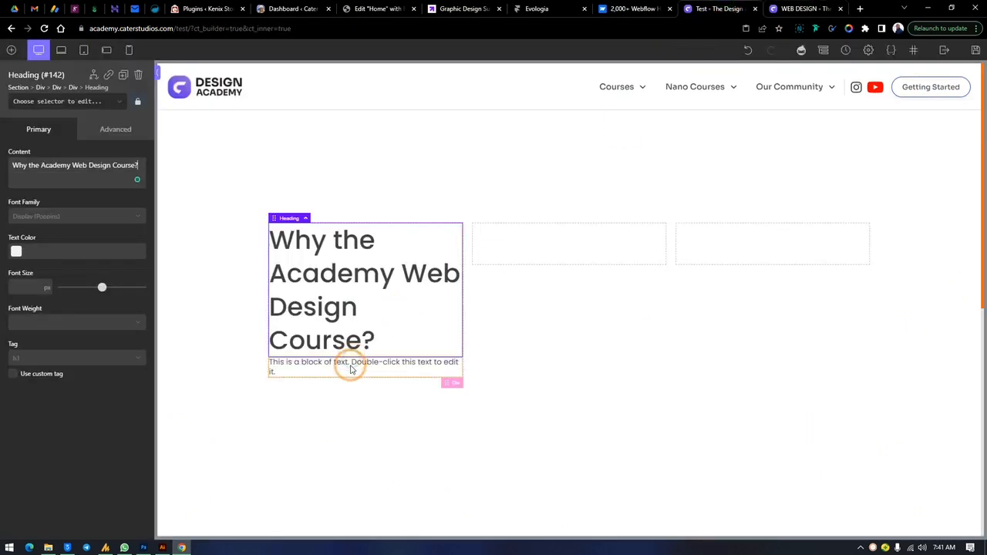
click(349, 365)
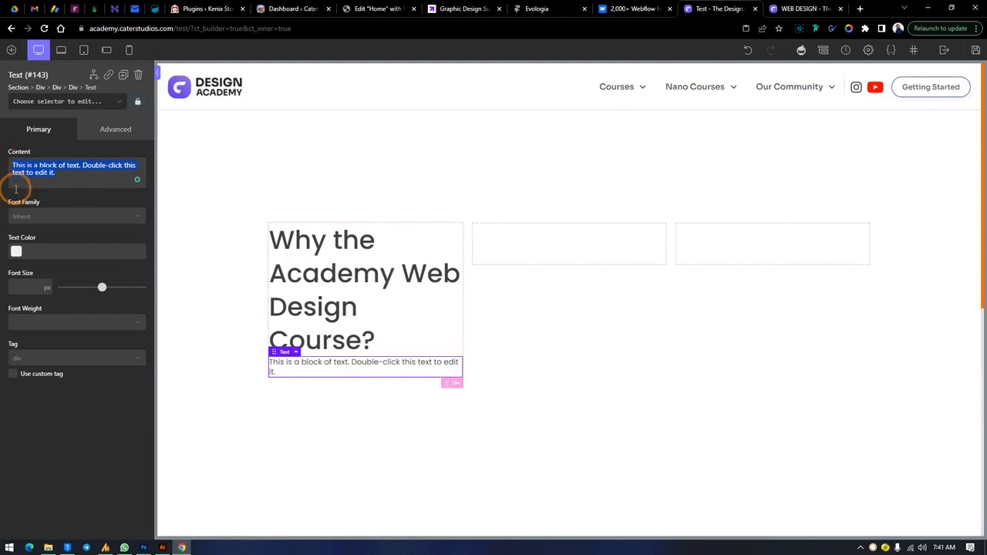
key(ctrl+v)
- Set the heading's font family to Text (Poppins) and its font size to 40 px
click(369, 266)
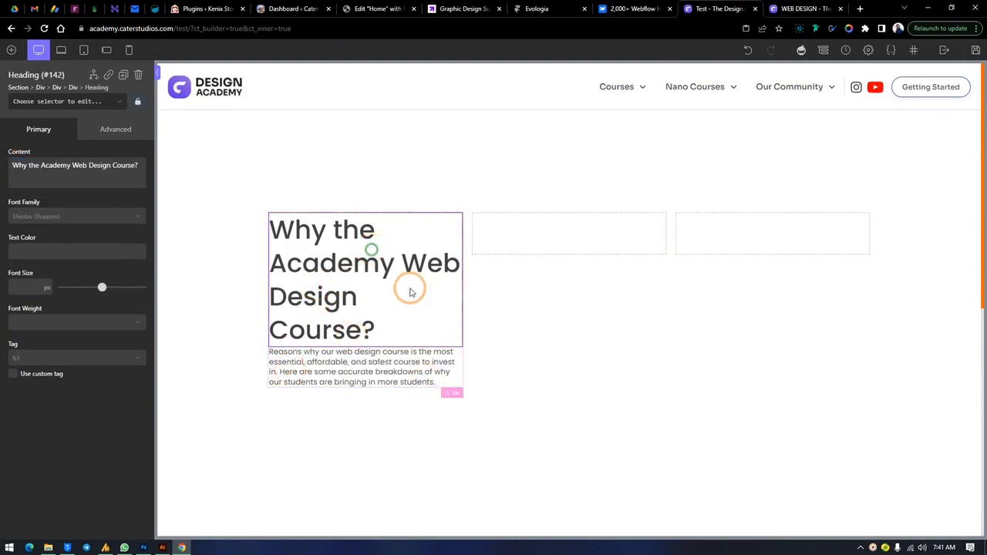
click(86, 139)
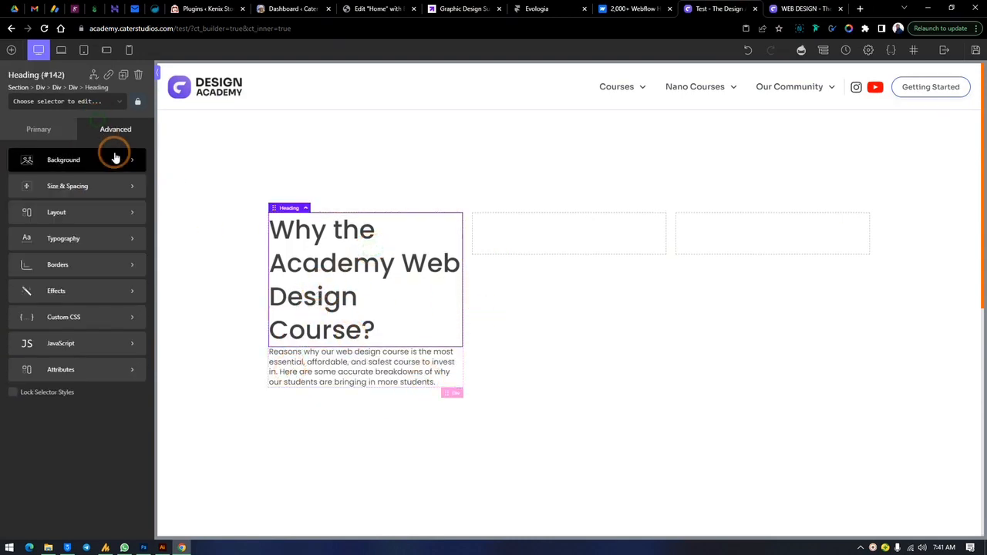
click(68, 245)
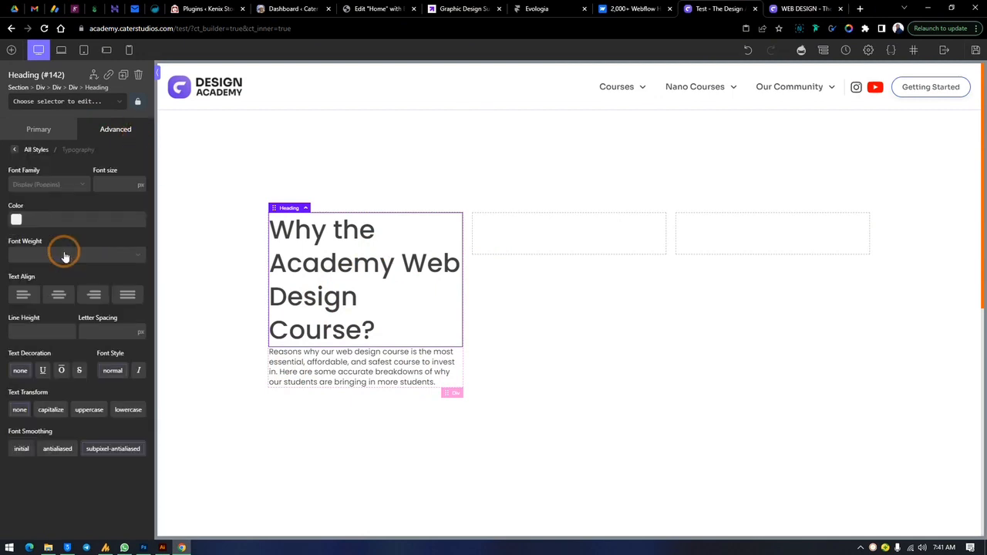
click(60, 189)
text(poppi)
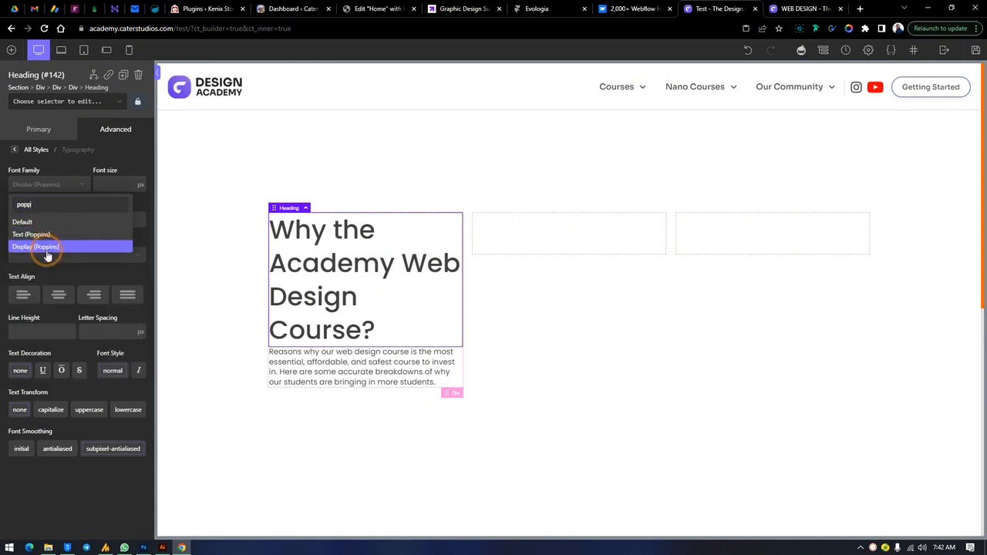
click(54, 236)
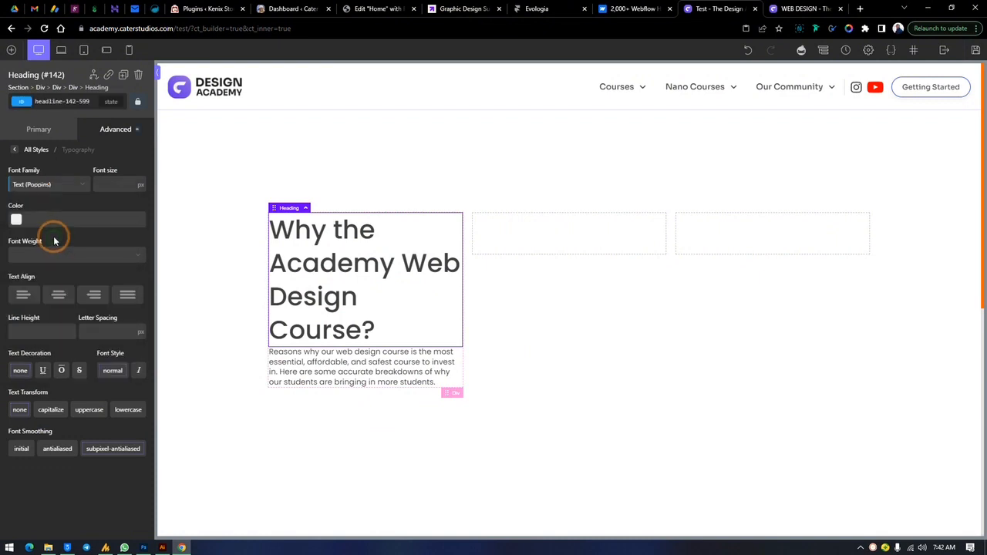
click(118, 184)
text(28)
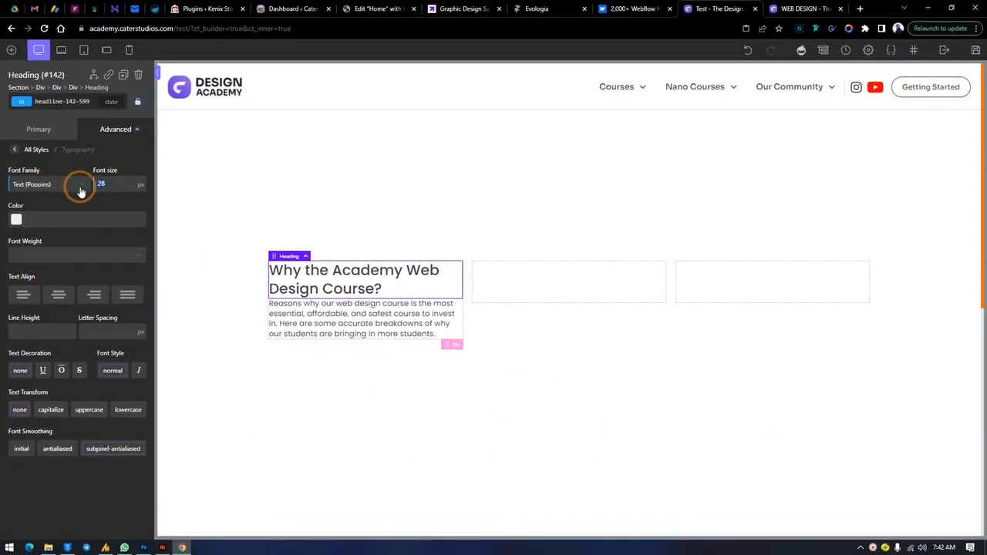
text(40)
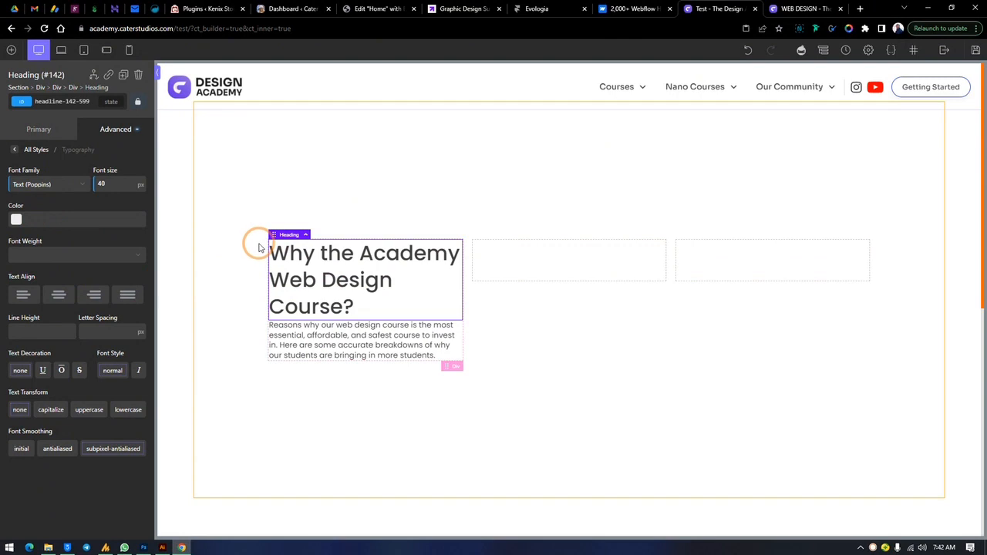
- Set the width of the horizontal div that holds the three columns to 90%
click(615, 331)
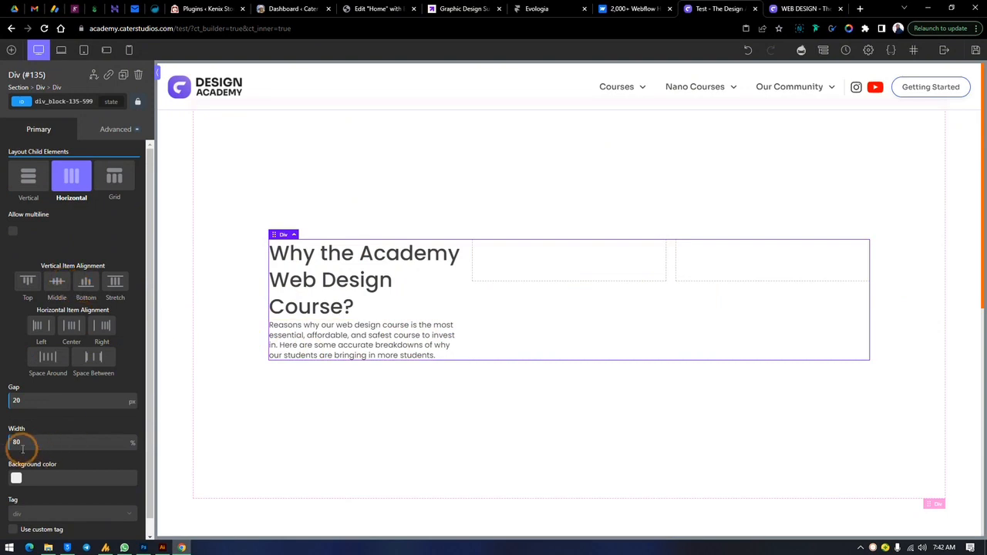
text(90)
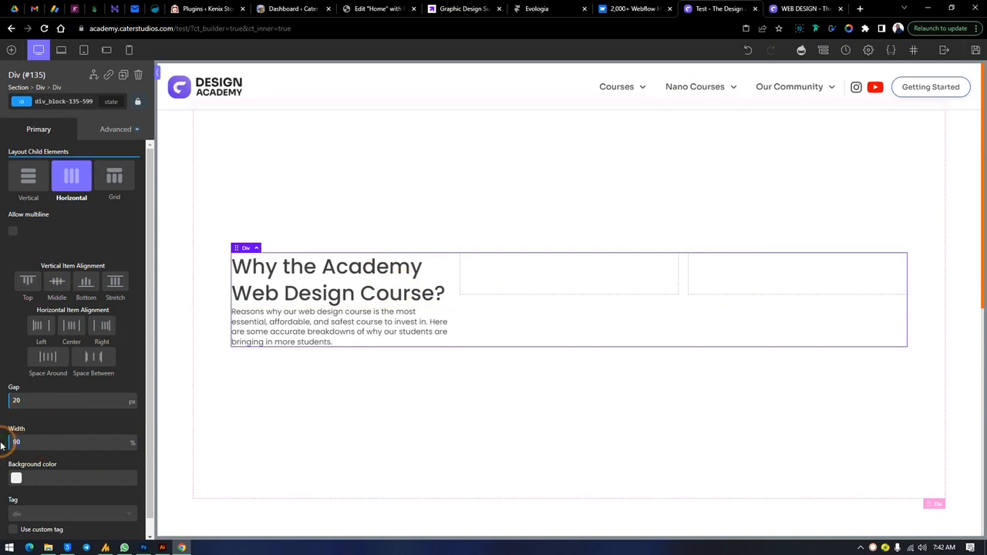
key(BackSpace)
key(BackSpace)
text(80)
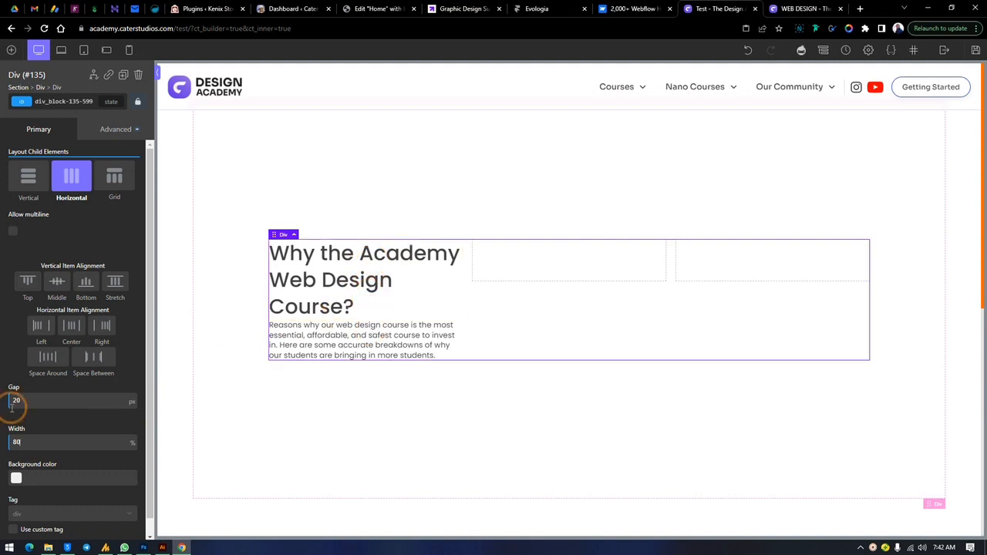
text(90)
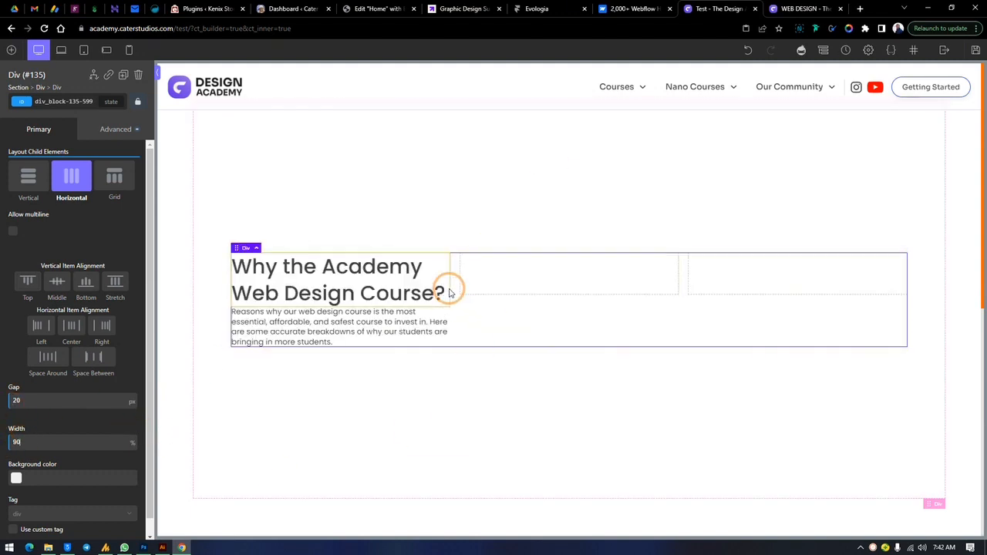
- Try justified and right alignment on the heading, and set its text alignment to left
click(293, 271)
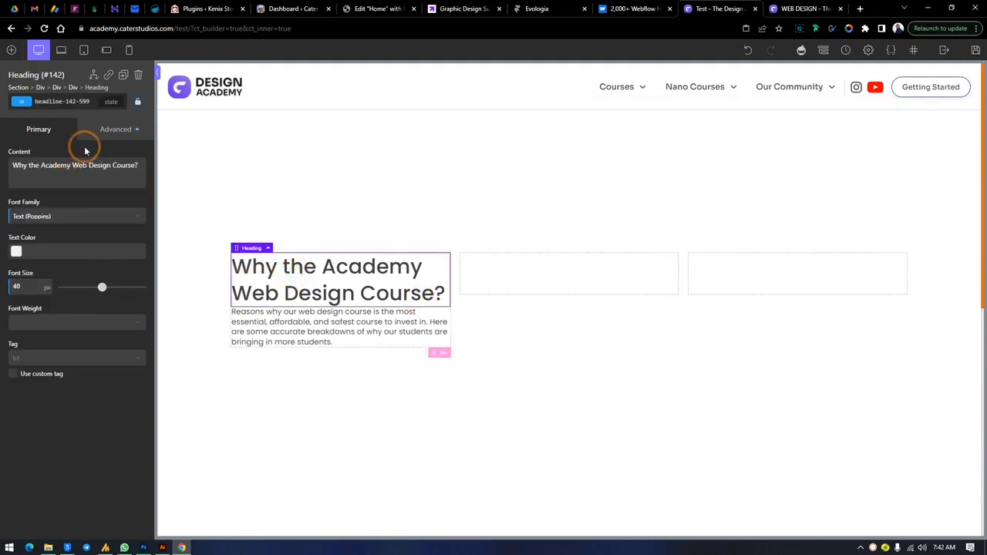
click(116, 131)
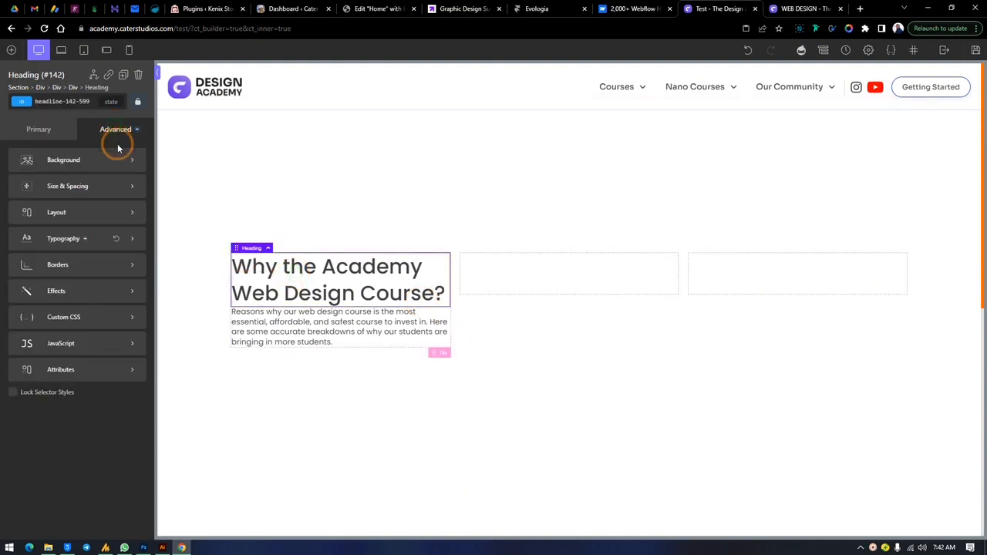
click(66, 243)
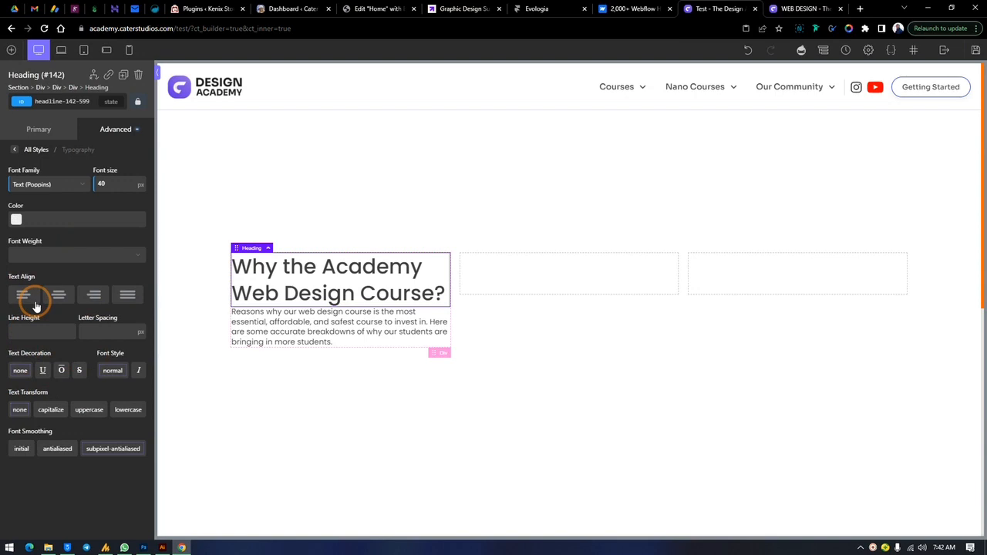
click(23, 295)
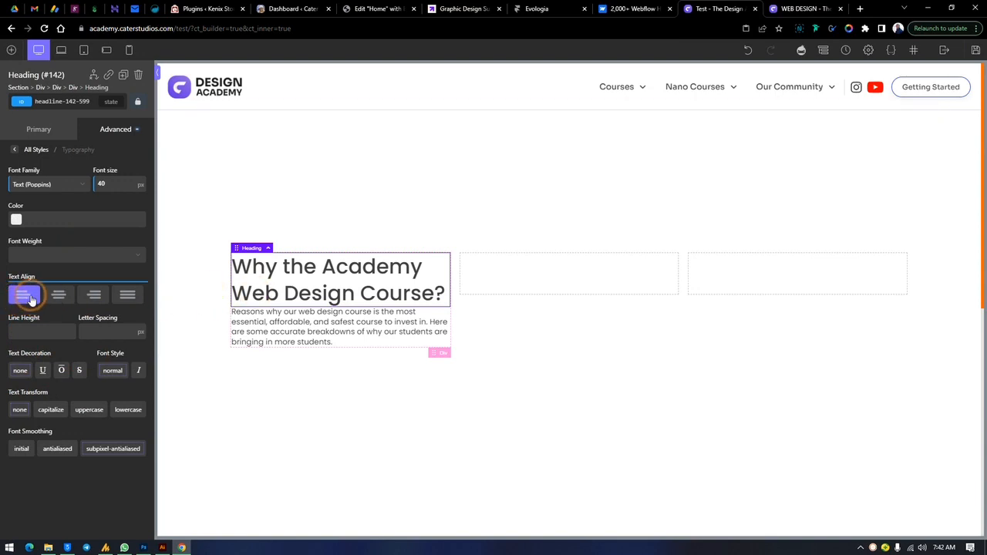
click(127, 294)
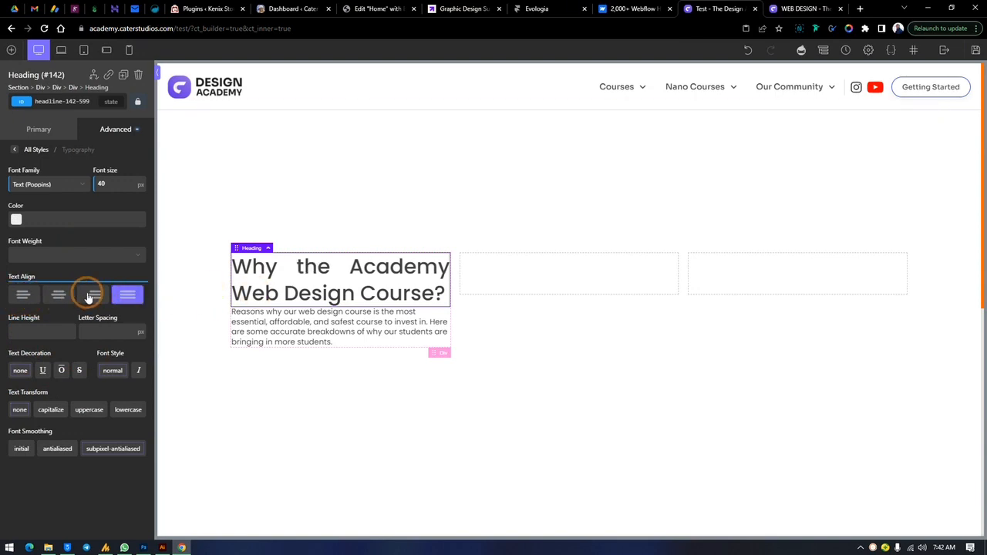
click(91, 296)
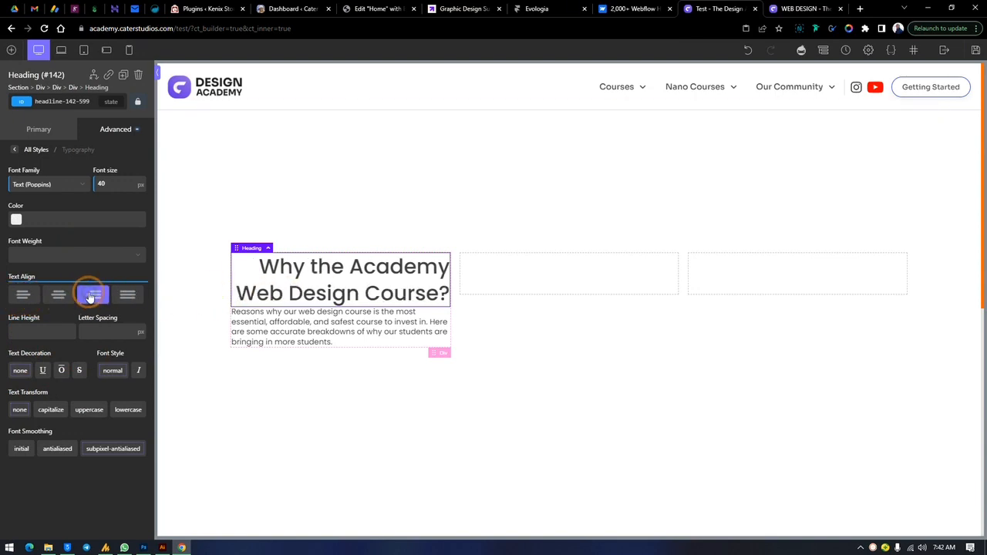
click(23, 295)
- Set the heading's text color to #2d2d2d and its font weight to 600, comparing it with the live course page
click(15, 223)
drag(31, 292, 2, 293)
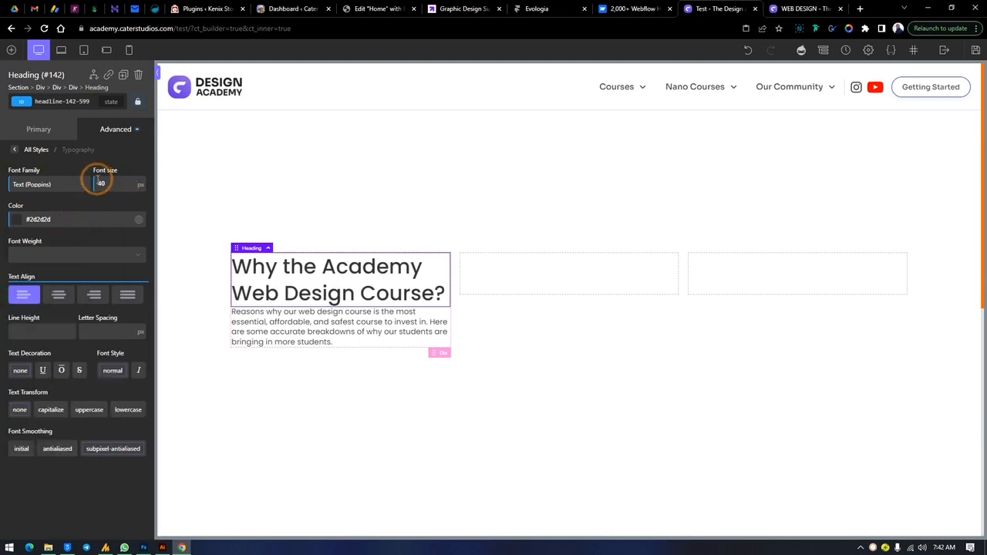
click(55, 258)
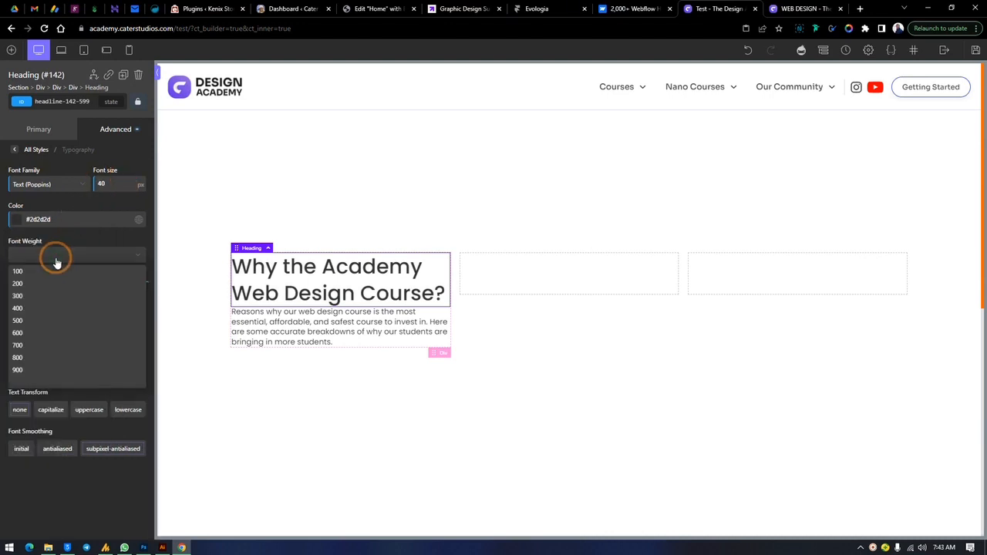
click(38, 323)
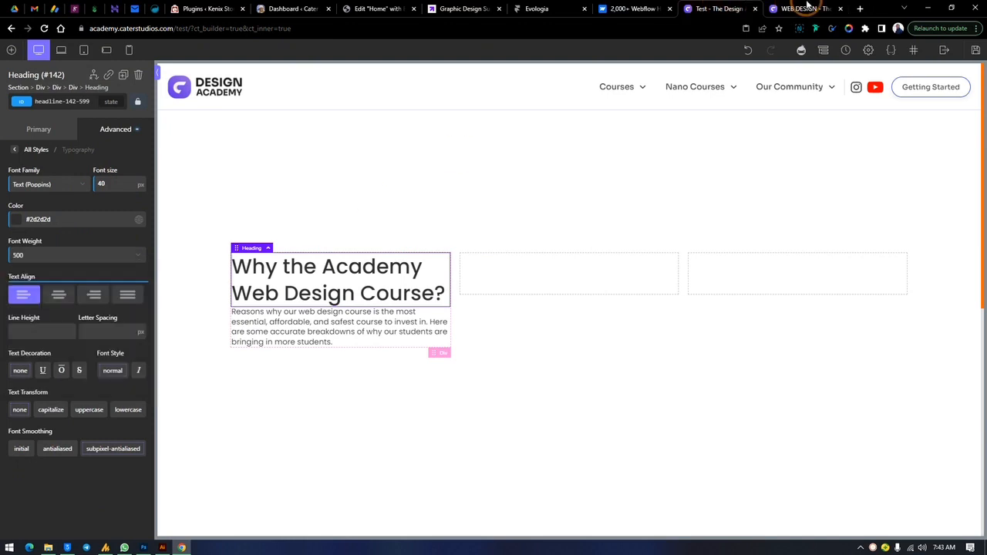
click(802, 9)
click(736, 8)
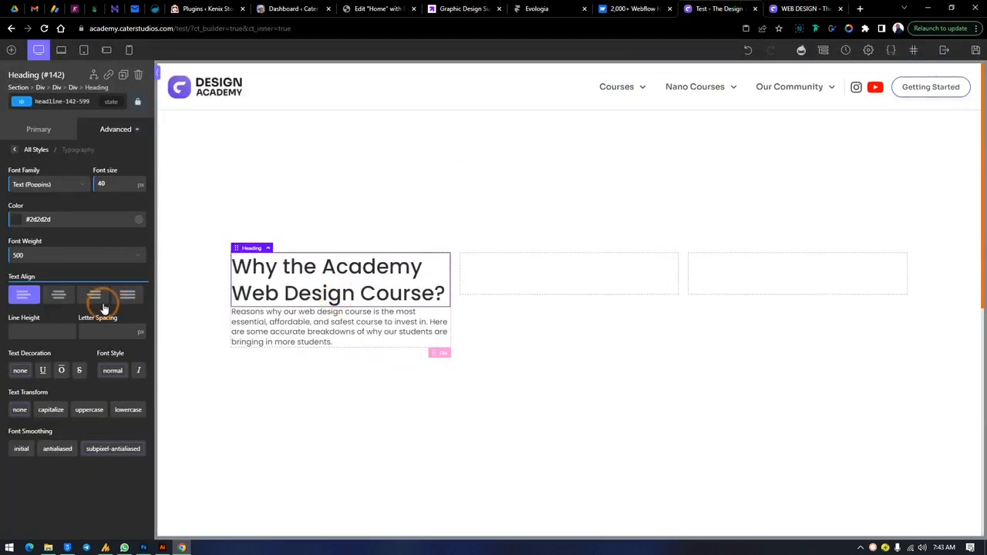
click(45, 255)
click(37, 333)
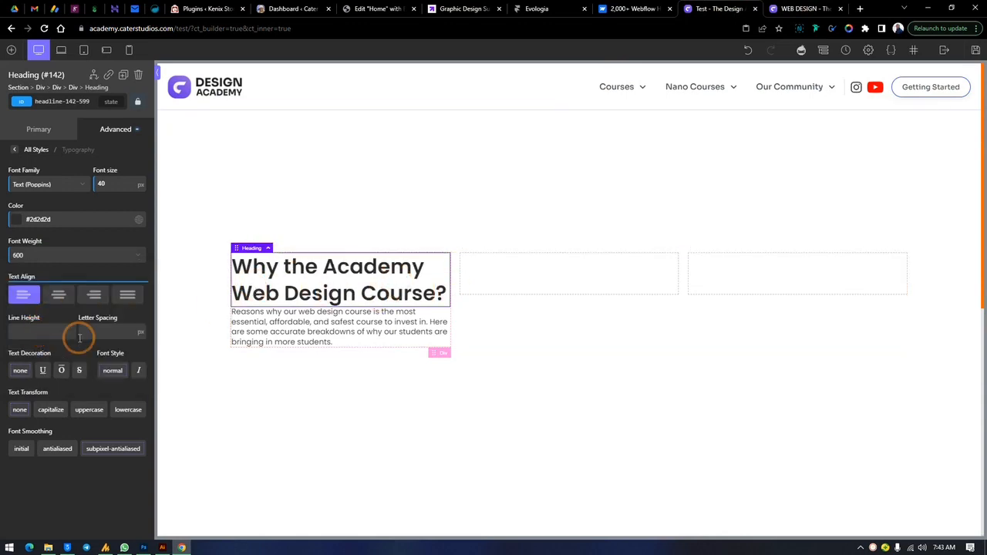
- Set the heading's line height to 1
click(29, 413)
click(40, 331)
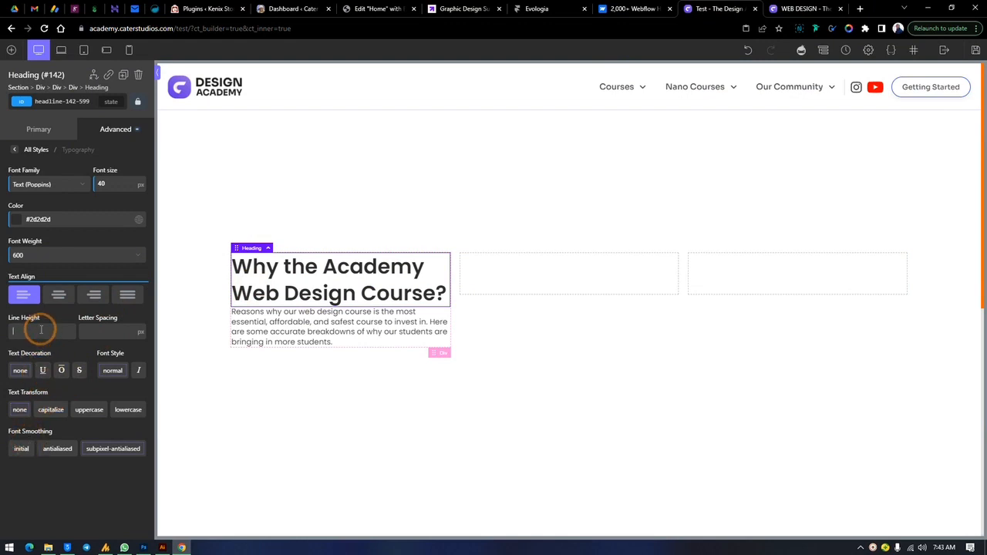
text(1)
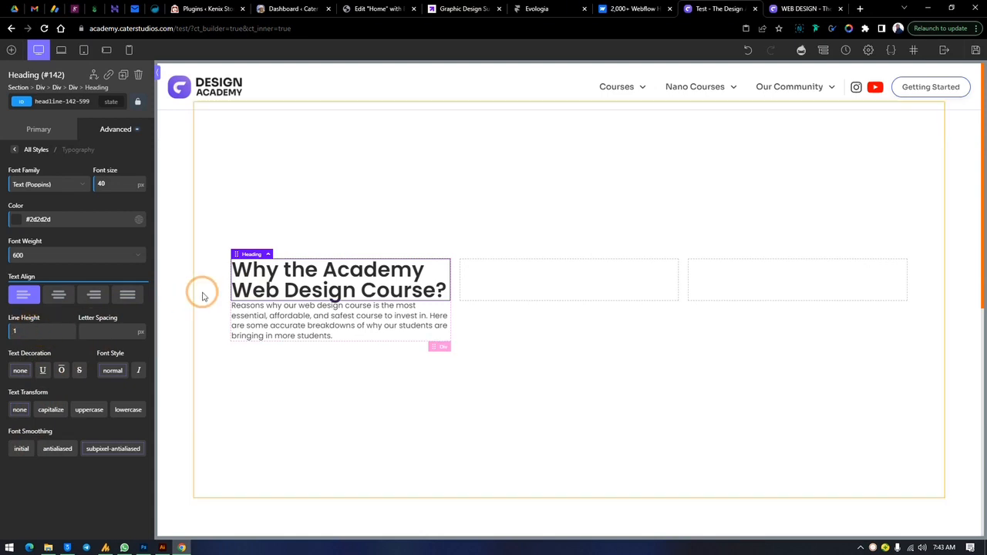
click(112, 371)
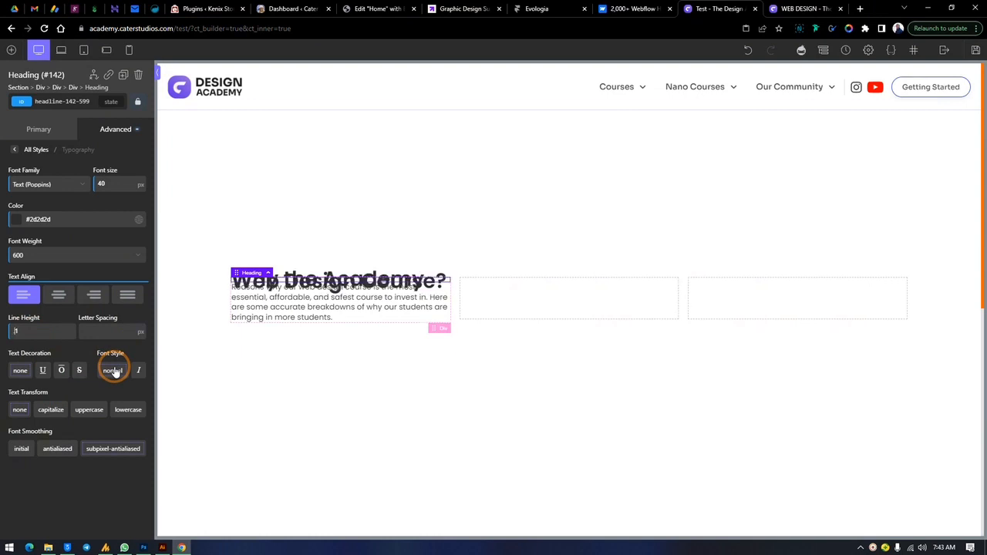
key(BackSpace)
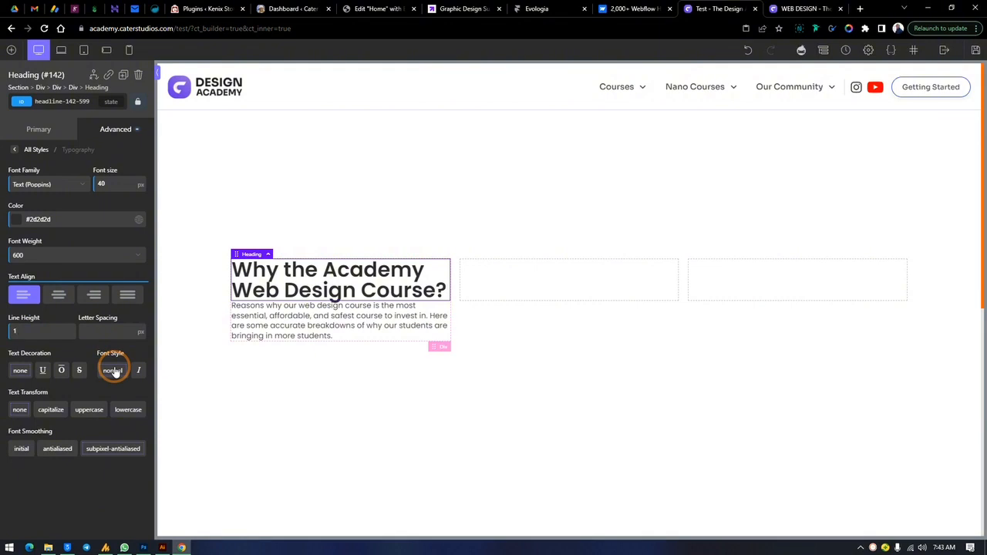
- Try a line height of 1.5 on the heading, set it to 1.2, and compare it with the live course page
text(.5)
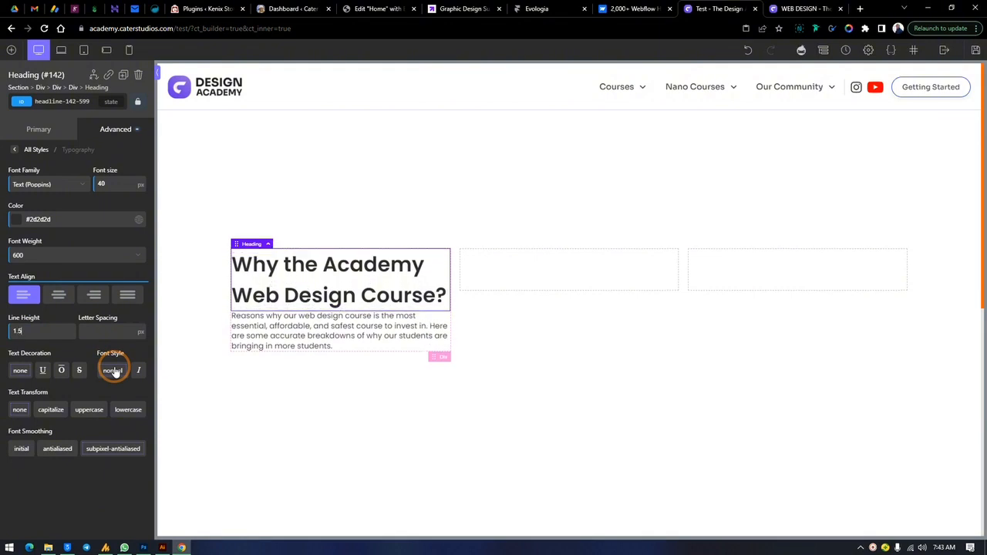
key(BackSpace)
text(2)
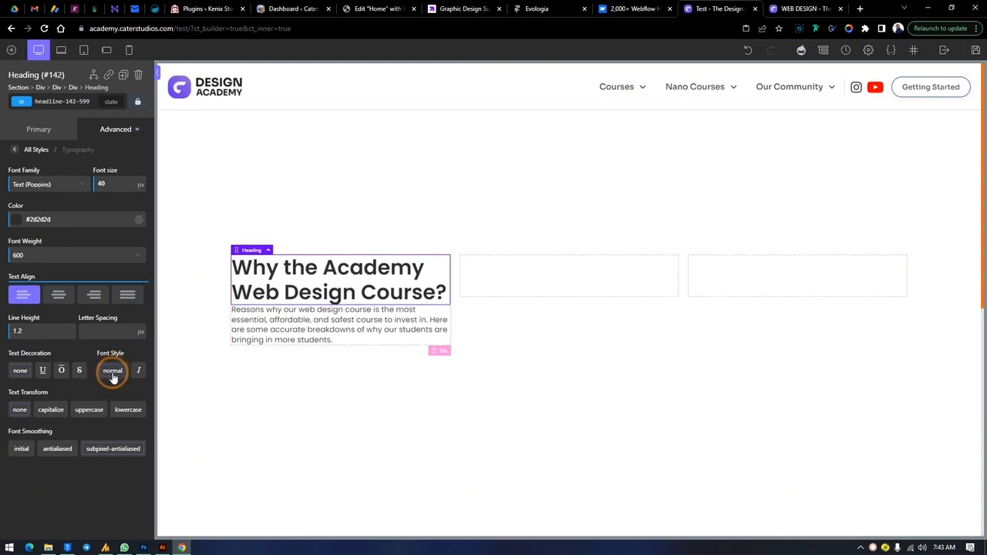
click(806, 9)
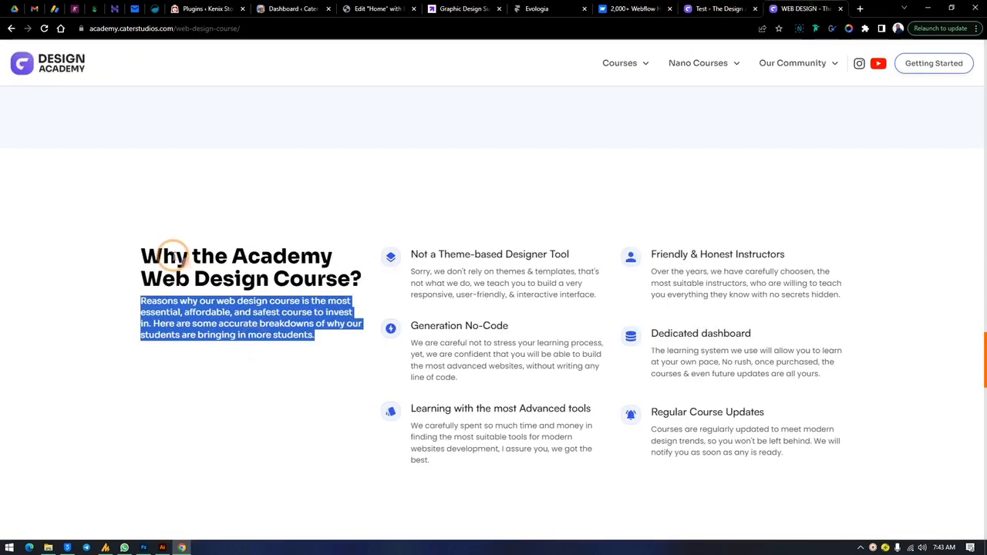
click(736, 7)
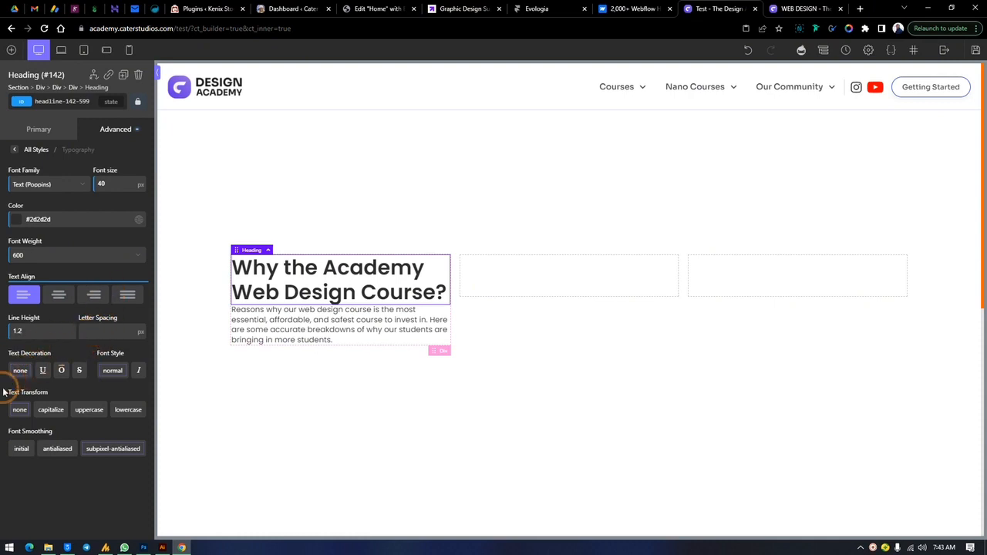
- Try capitalized text on the heading, set its text transform to uppercase, and reduce its font size to 36 px
click(51, 411)
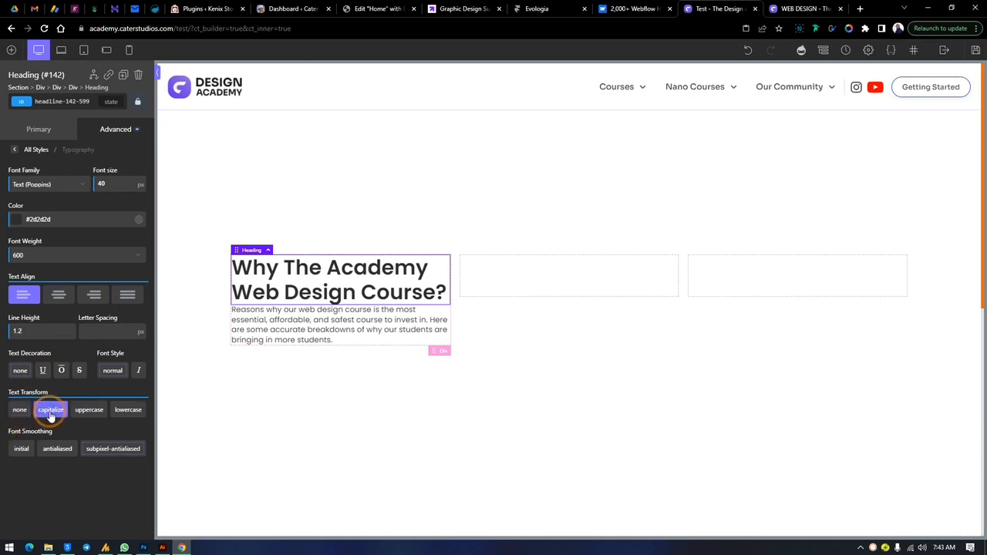
click(89, 411)
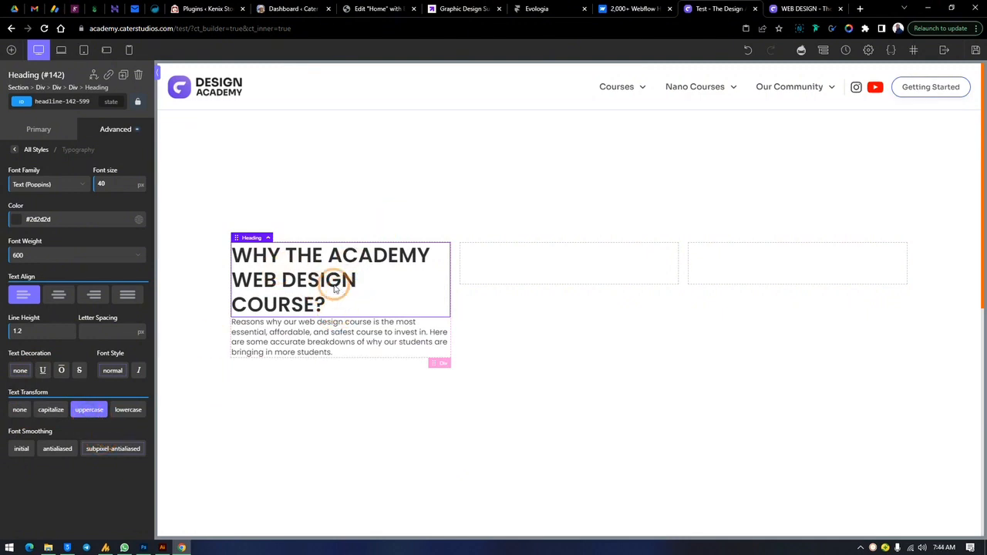
double_click(109, 185)
key(Down)
key(Down)
key(Down)
key(Down)
key(Down)
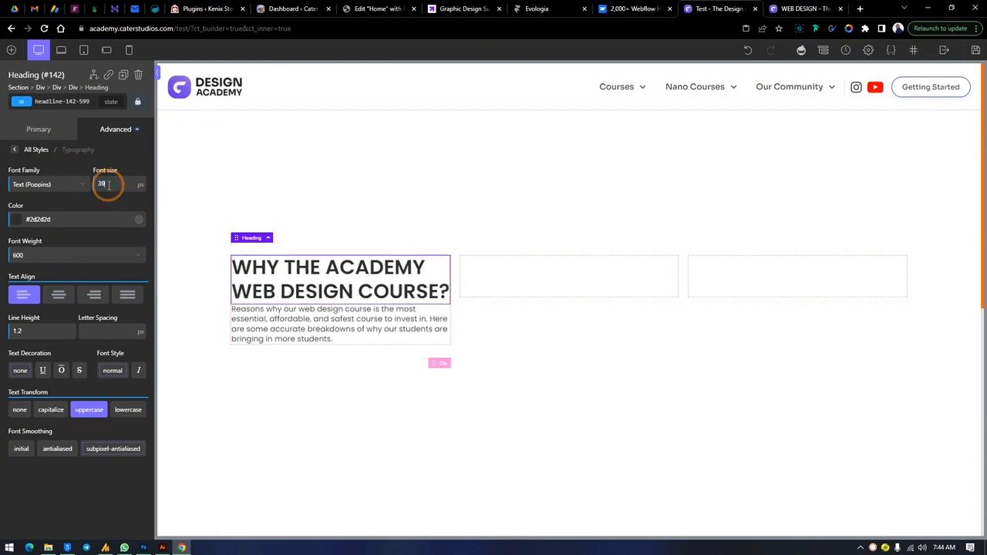
key(Up)
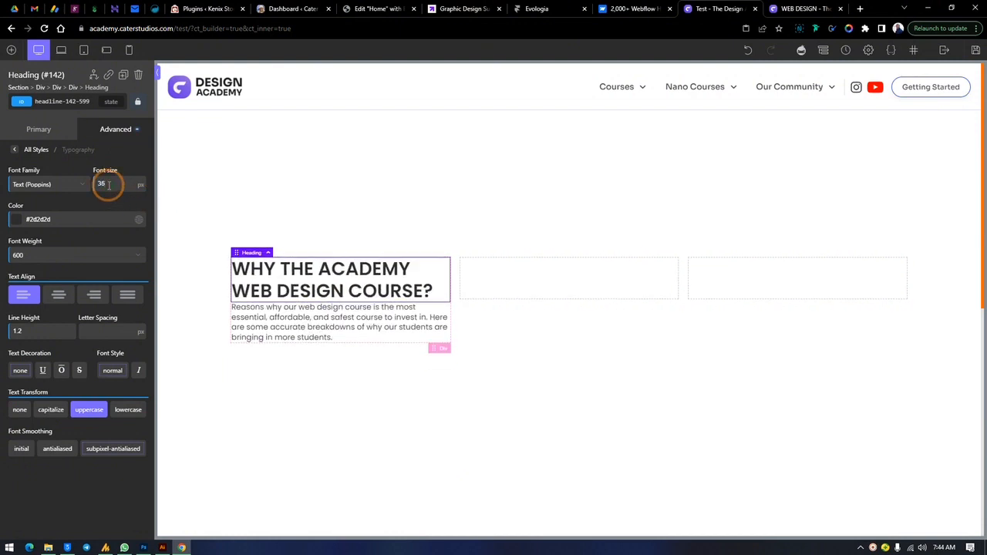
- Set the font family of the paragraph below the heading to Text (Poppins)
click(319, 316)
click(115, 129)
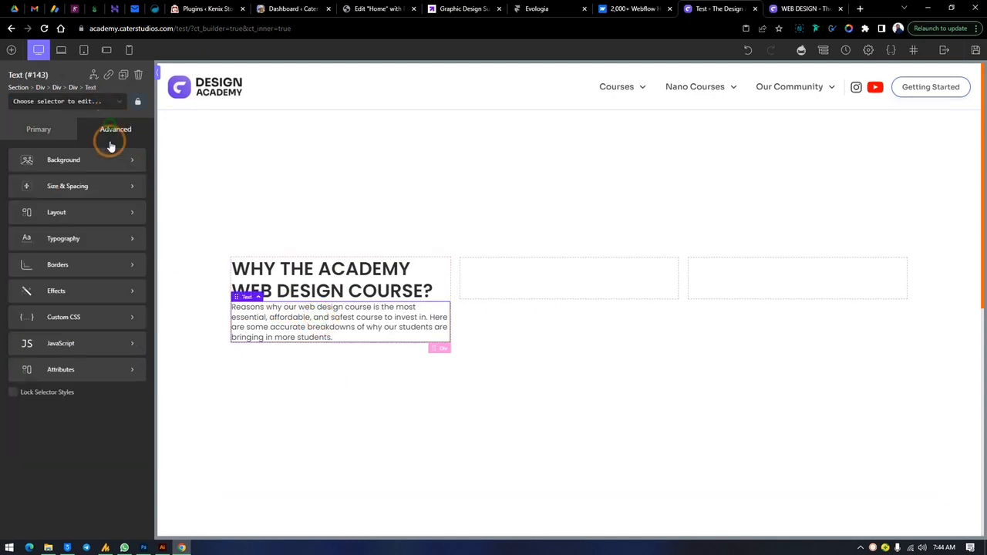
click(65, 239)
click(48, 185)
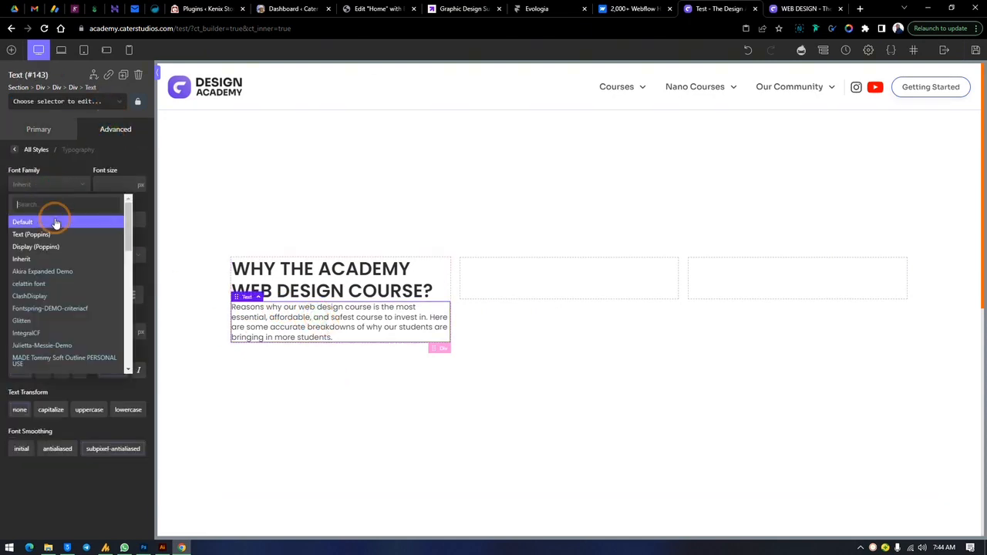
text(popp)
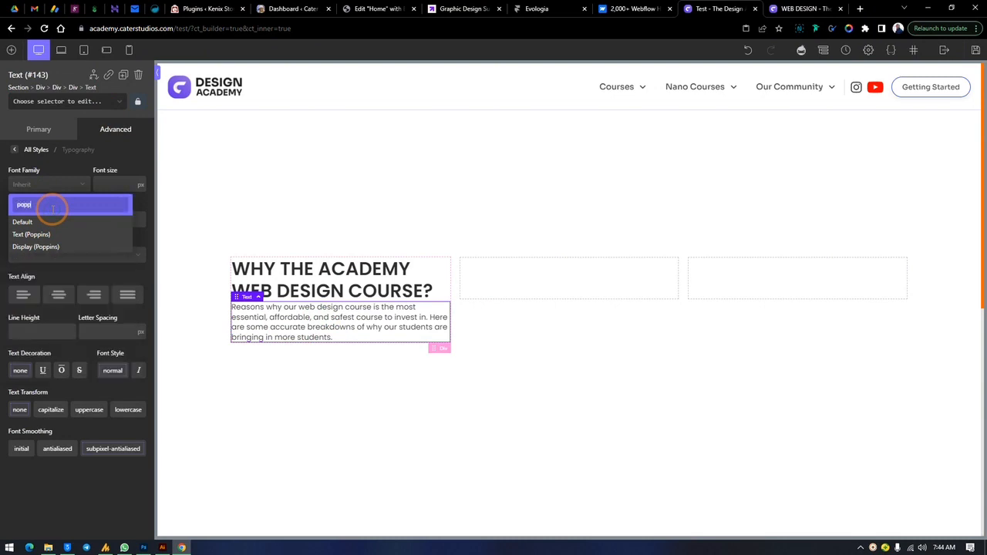
click(54, 234)
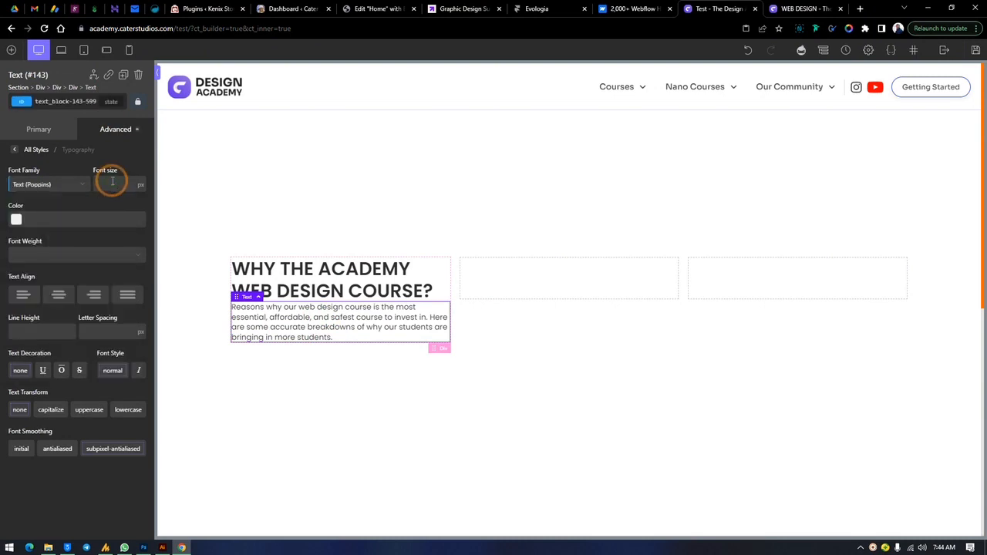
- Try font sizes of 16 and 18 px on the paragraph and set it to 17 px
click(112, 181)
text(16)
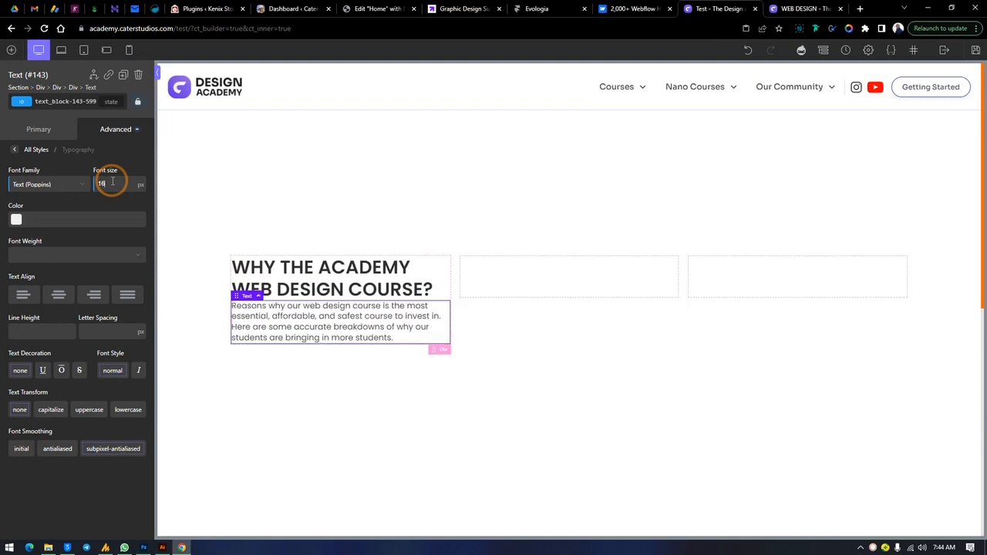
key(Up)
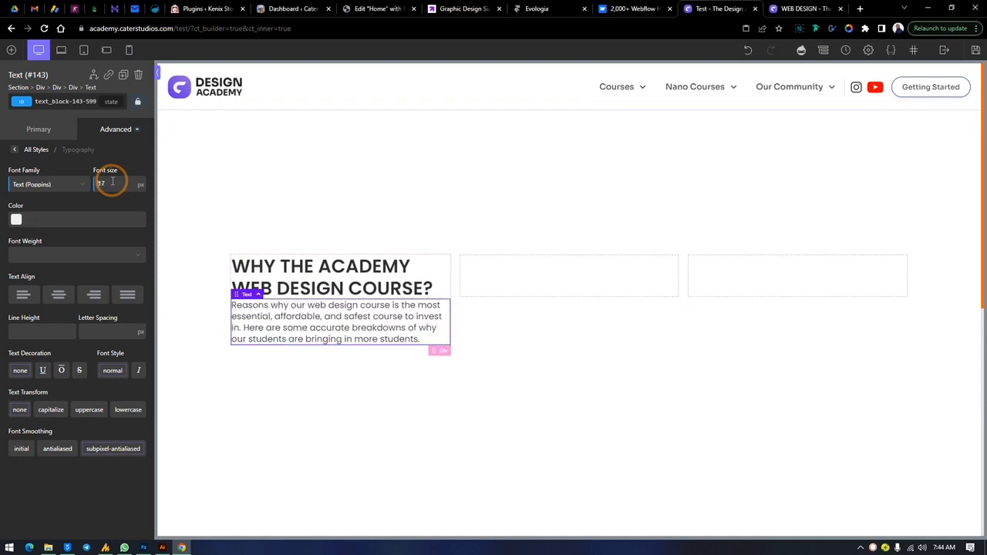
key(Up)
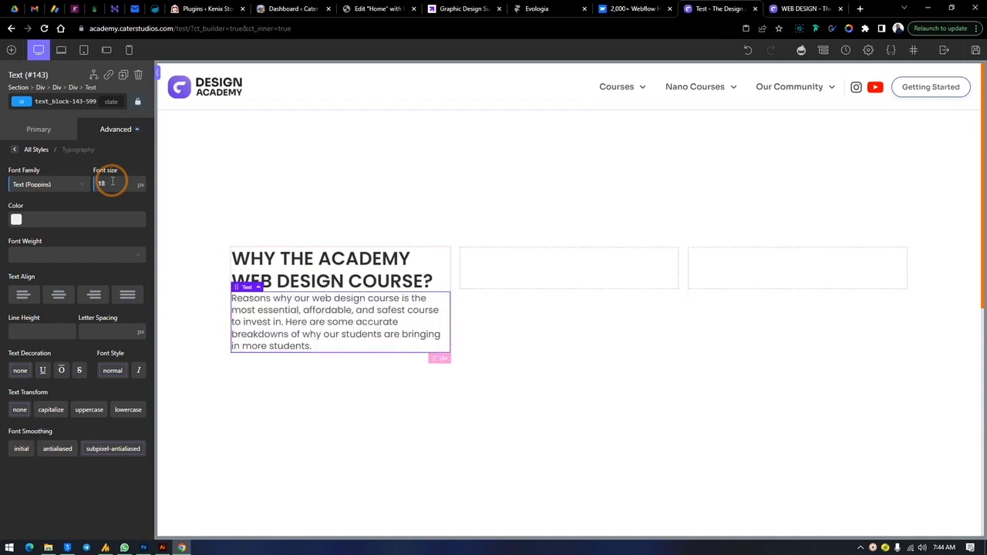
key(Down)
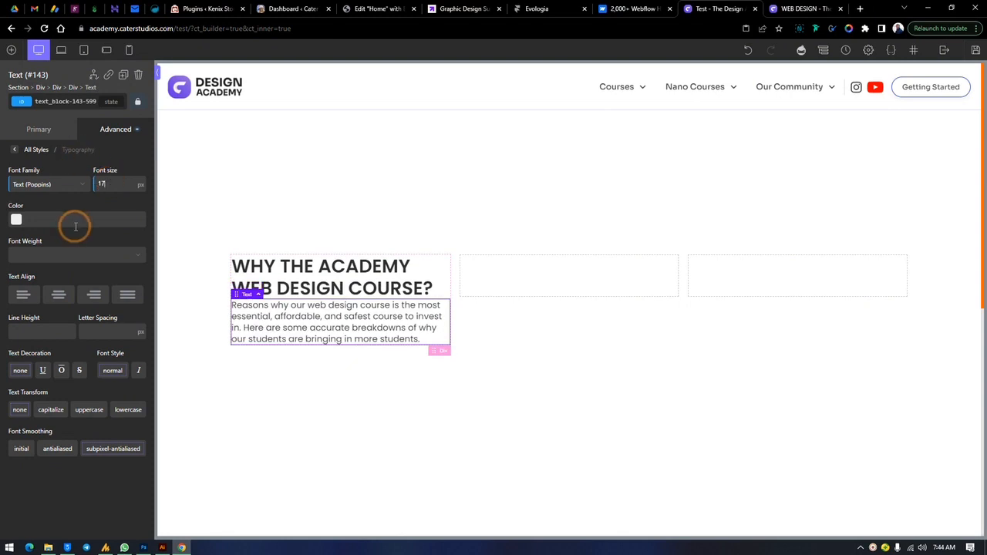
- Set the paragraph's text color to #5b5b5b and its font weight to 400
click(17, 222)
mouse_move(17, 275)
mouse_down()
mouse_move(3, 286)
mouse_move(3, 312)
mouse_move(3, 281)
mouse_up()
click(53, 216)
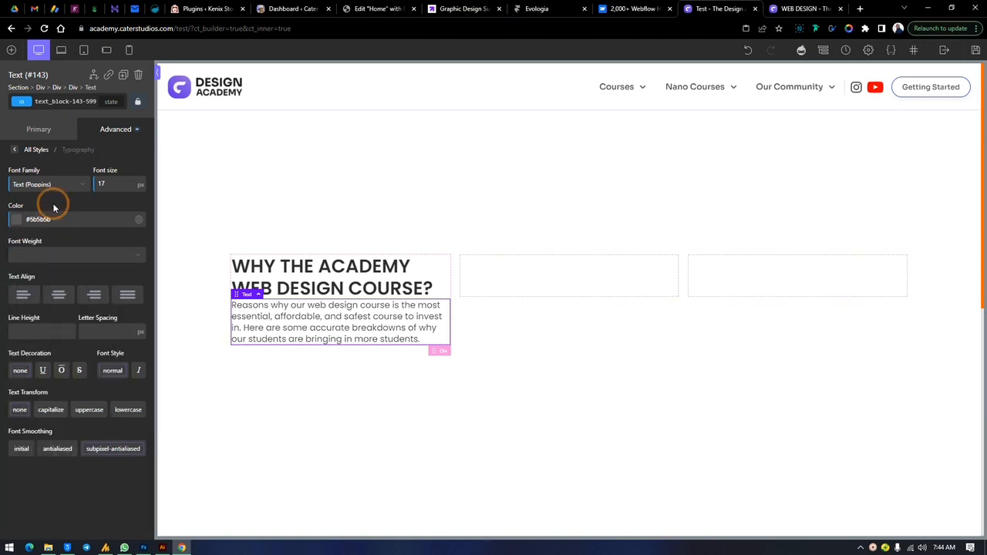
click(21, 255)
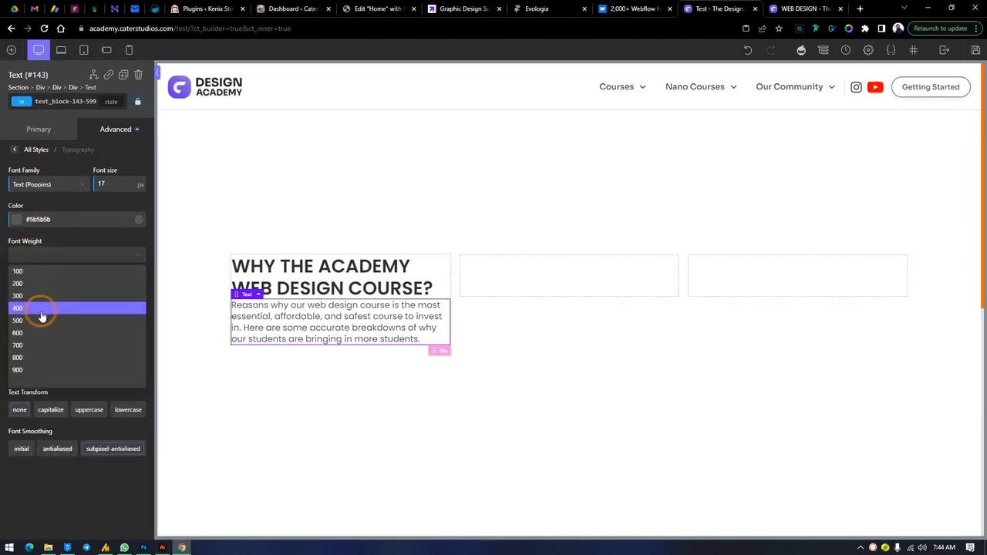
click(42, 312)
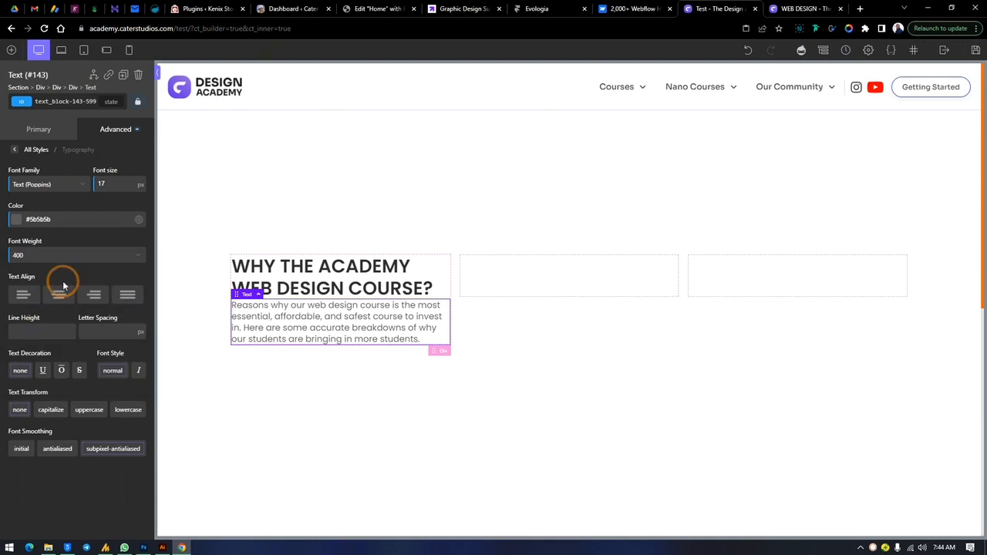
- Align the paragraph left and set its line height to 1.4 after trying 1 and 1.5
click(23, 297)
click(42, 330)
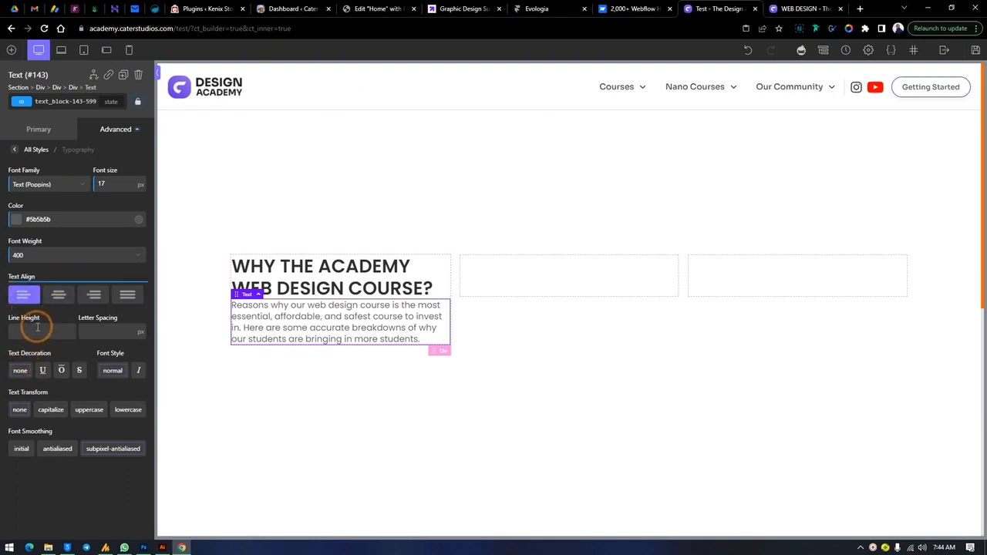
text(1)
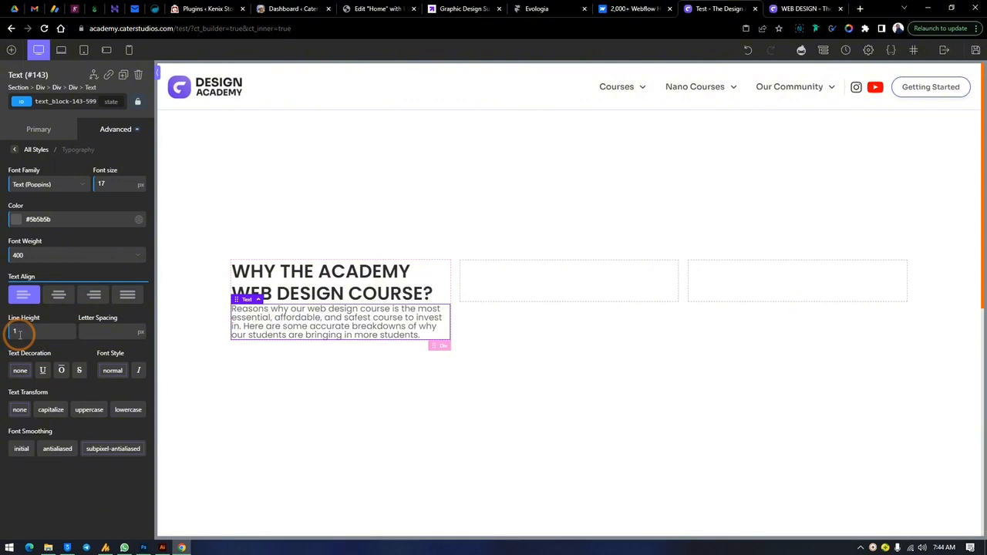
text(.)
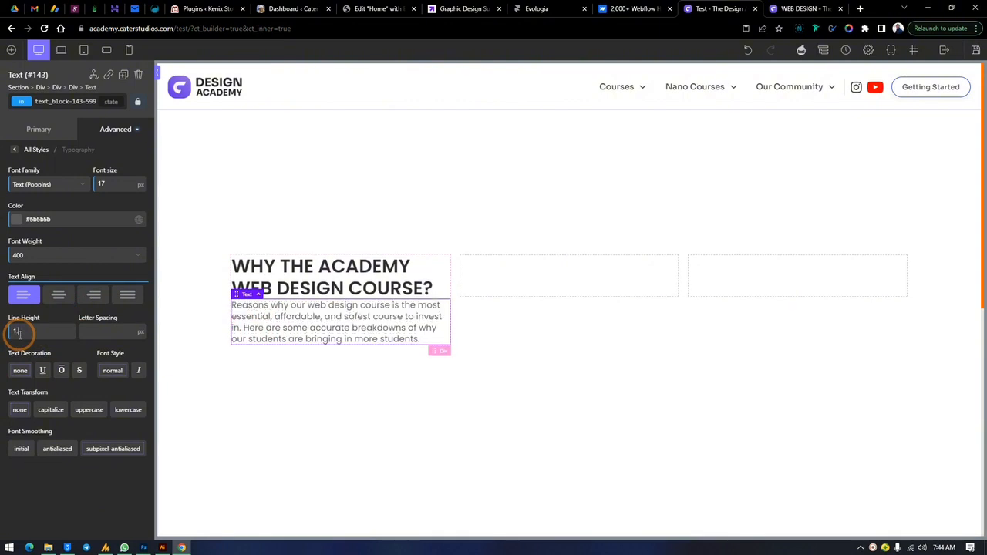
text(5)
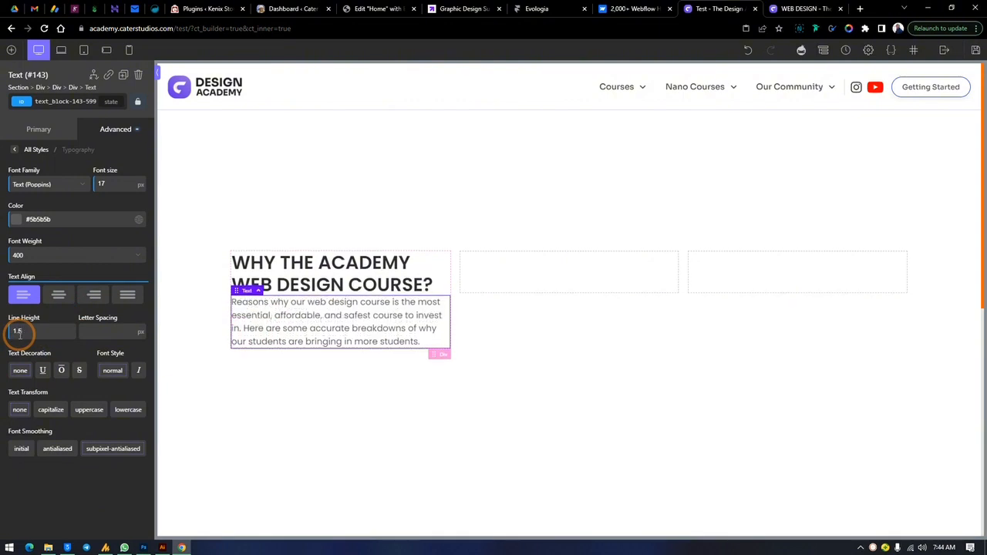
key(BackSpace)
text(4)
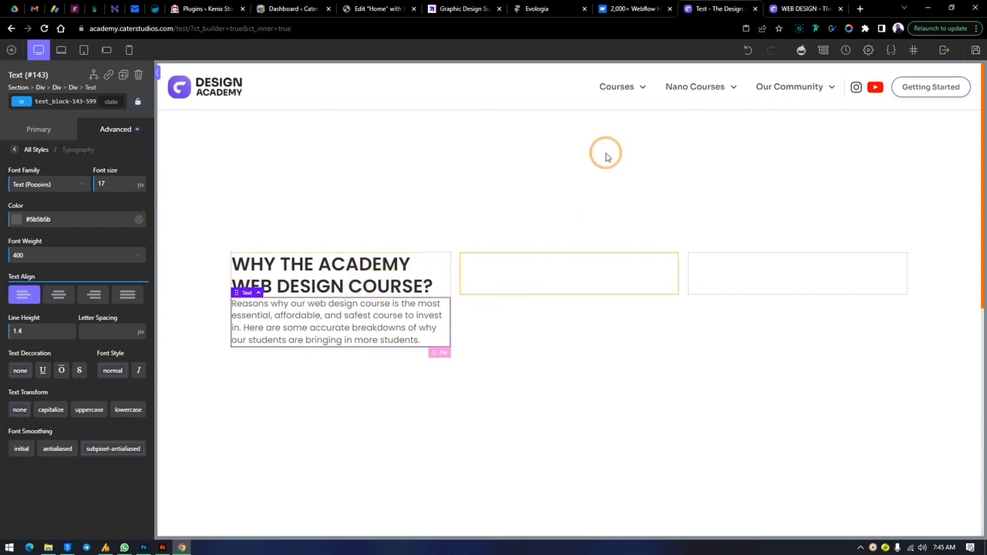
- Compare the paragraph with the one on the live course page and set its font weight to 500
click(780, 9)
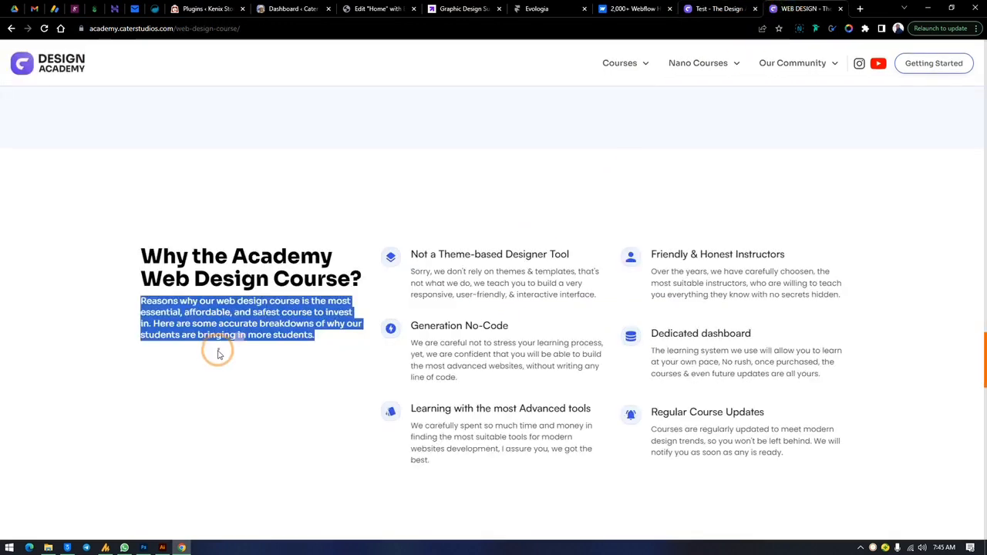
click(316, 355)
click(698, 8)
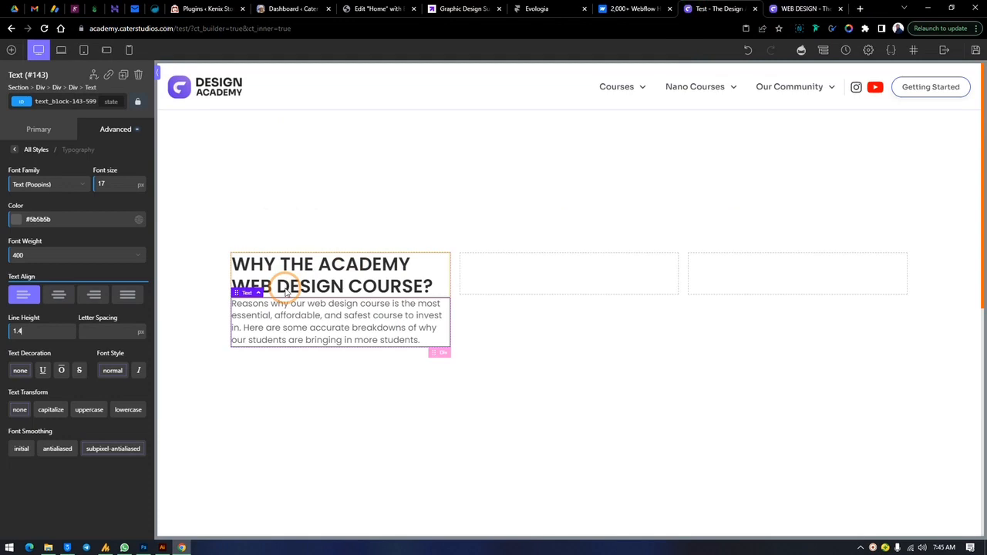
click(80, 257)
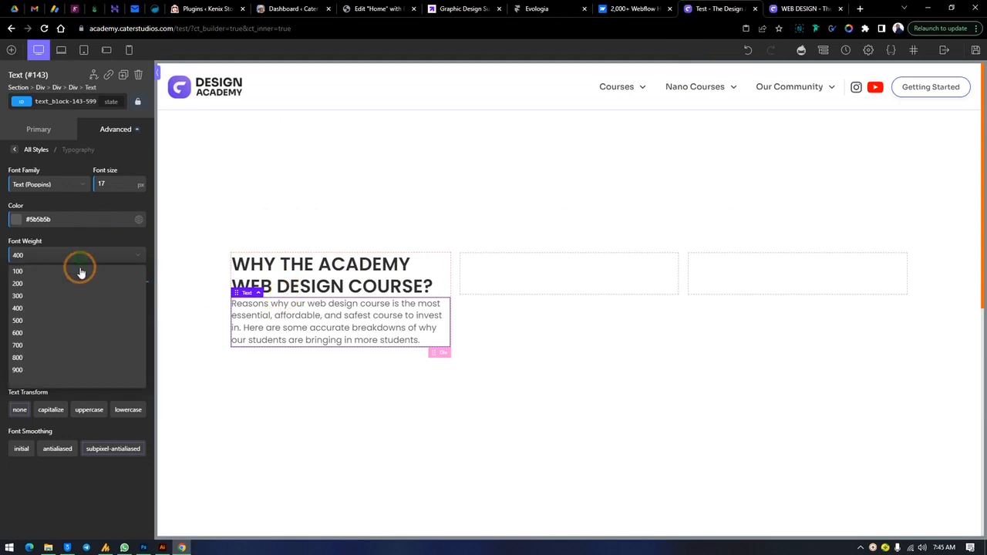
click(61, 322)
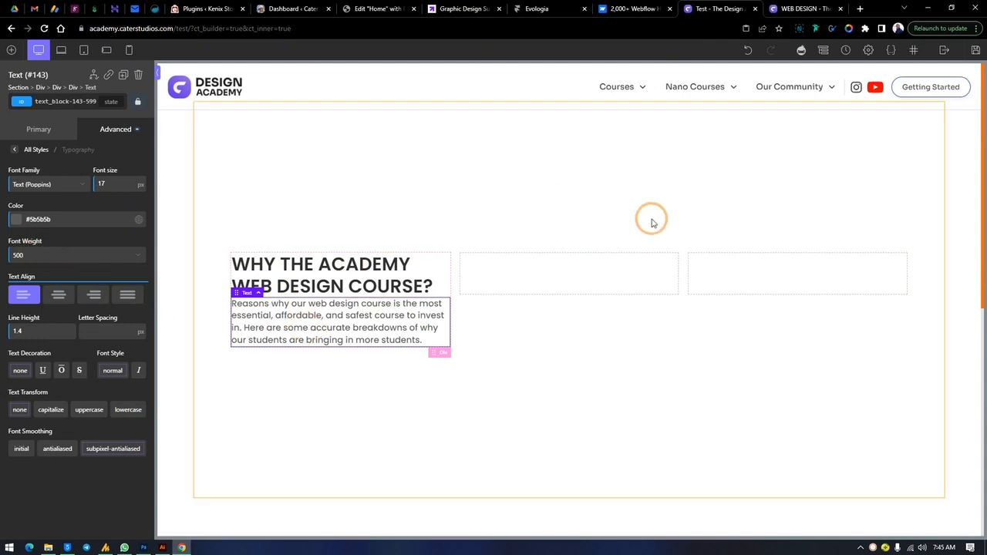
- Check the live page's feature items, add a div inside the empty middle column, and set its width to 100%
click(798, 8)
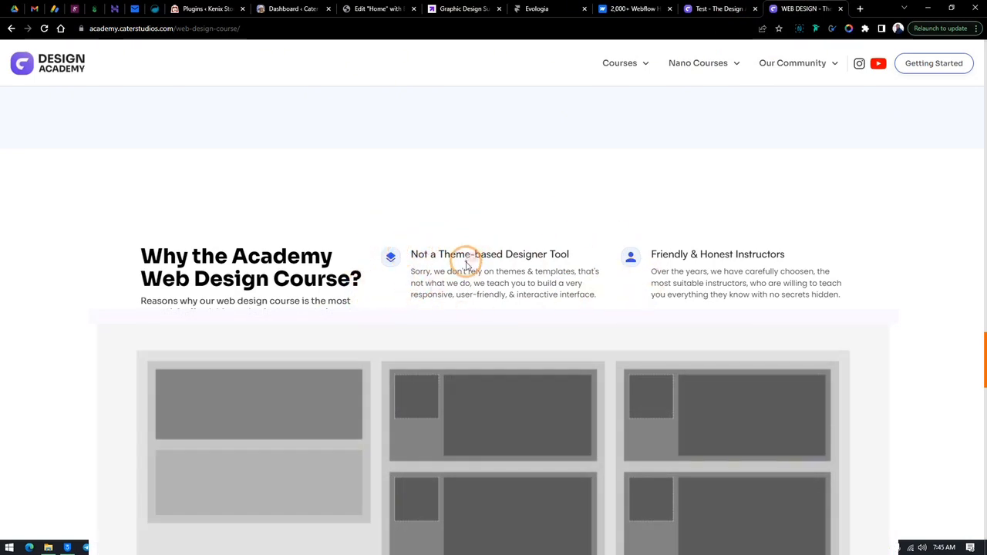
click(702, 9)
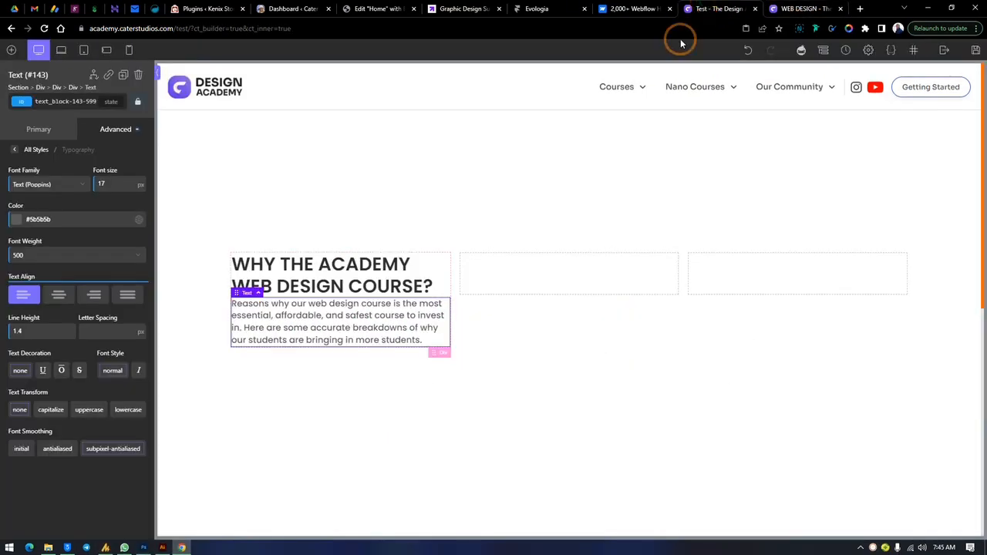
click(540, 291)
click(12, 50)
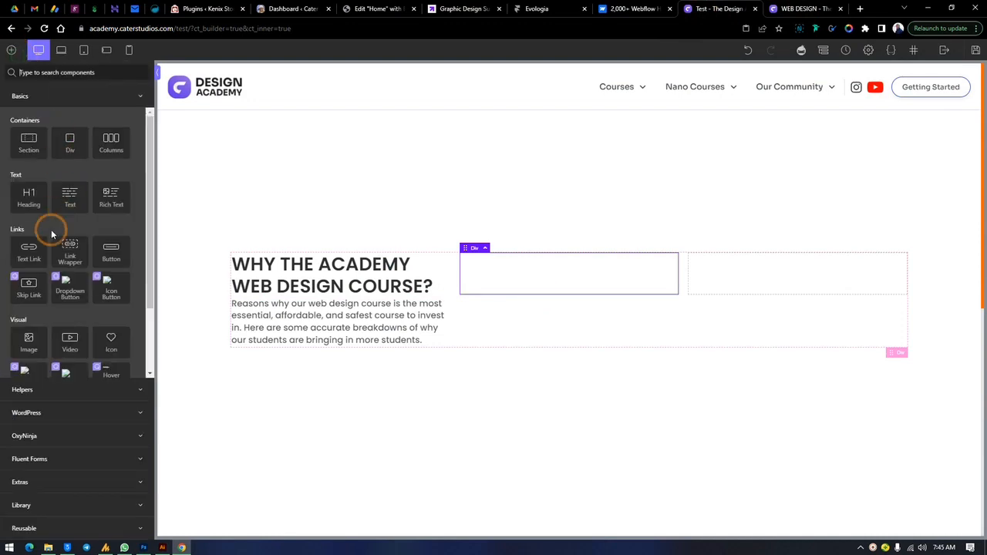
click(67, 142)
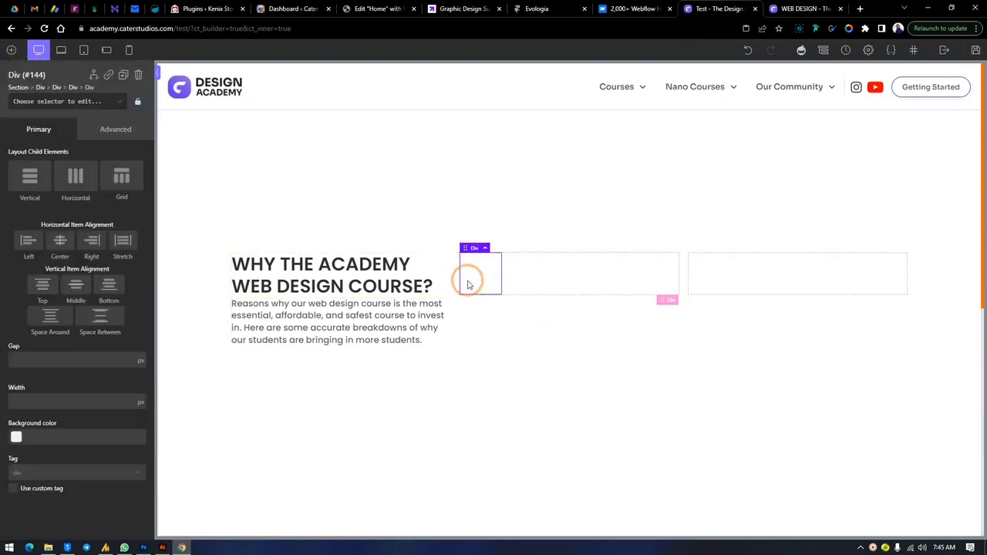
mouse_move(139, 395)
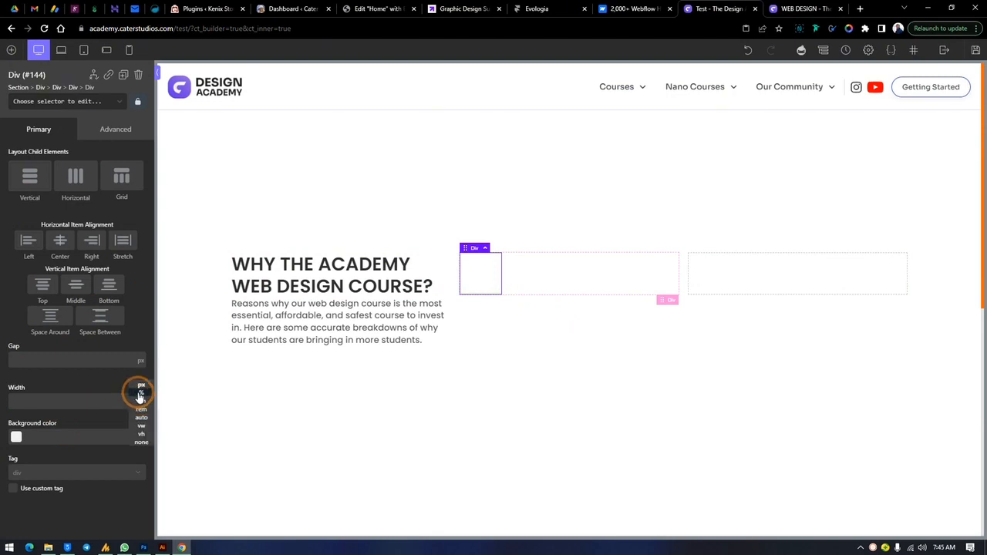
click(139, 394)
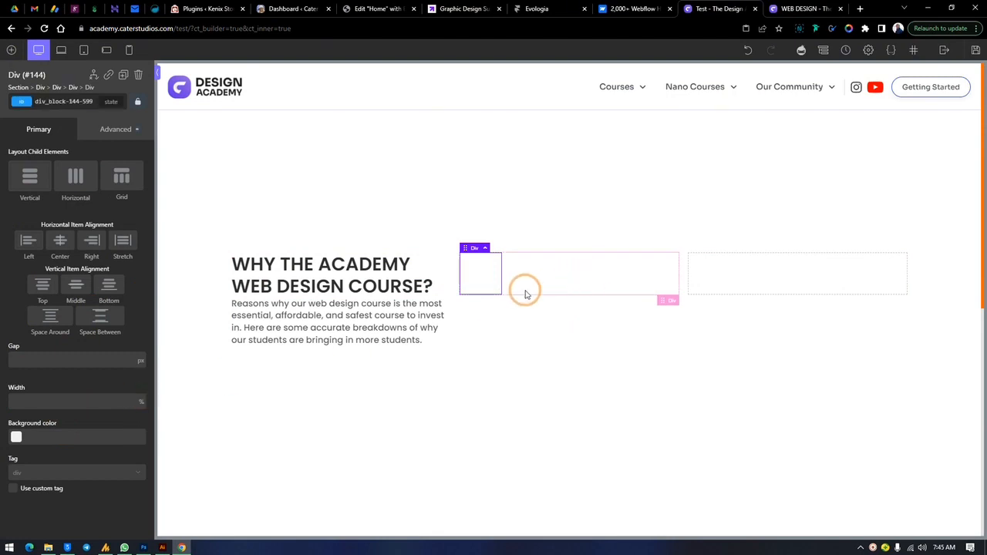
text(100)
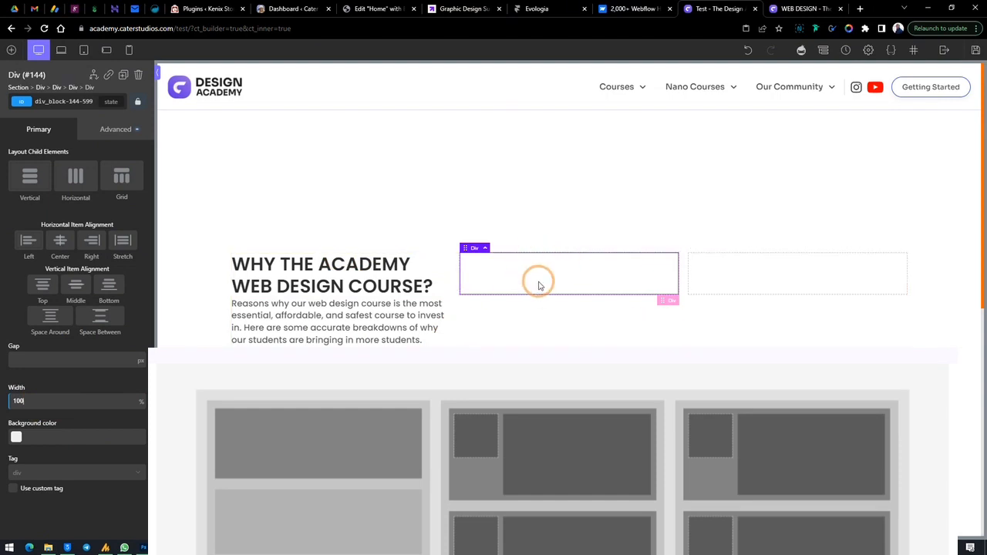
- Compare the layout of the feature items on the live course page with the div in the middle column
click(813, 8)
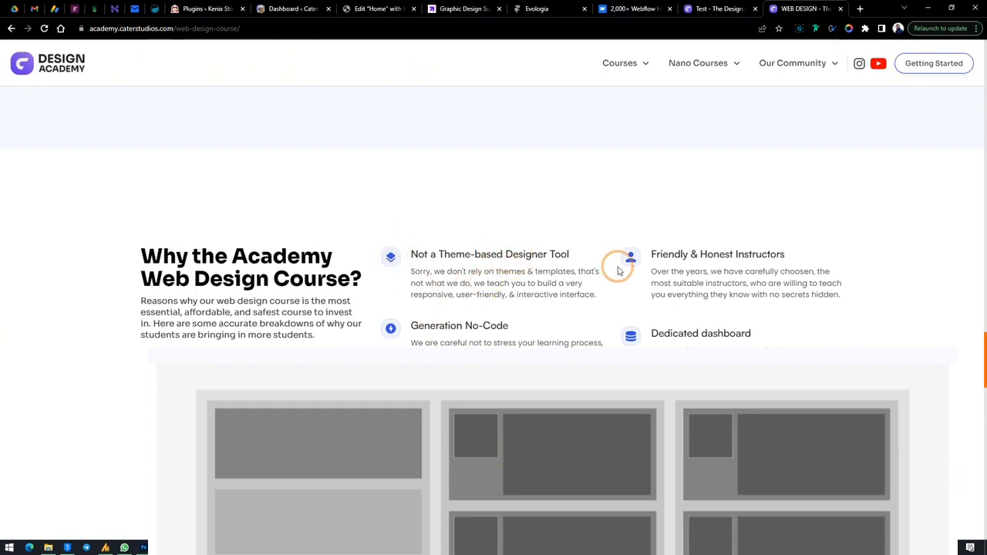
click(694, 8)
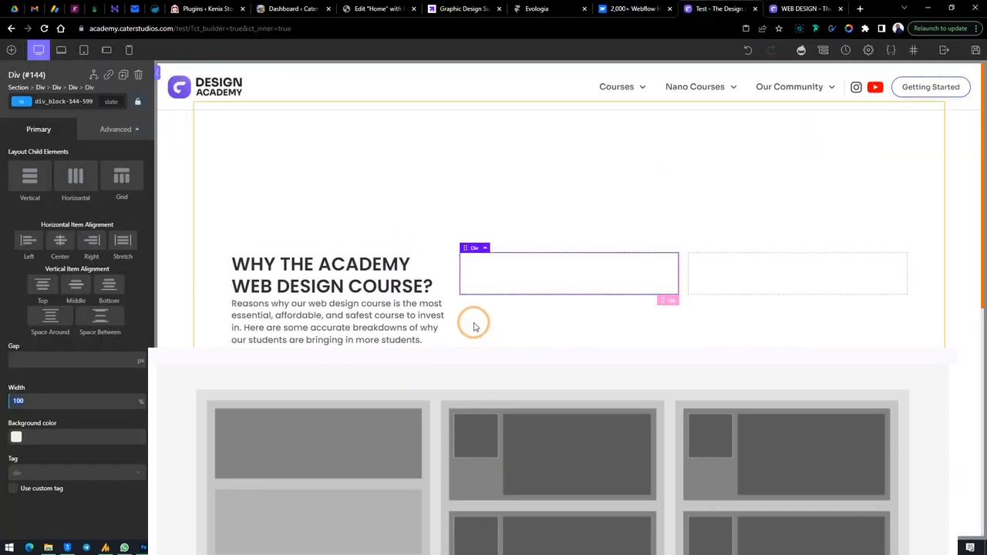
click(844, 260)
click(810, 9)
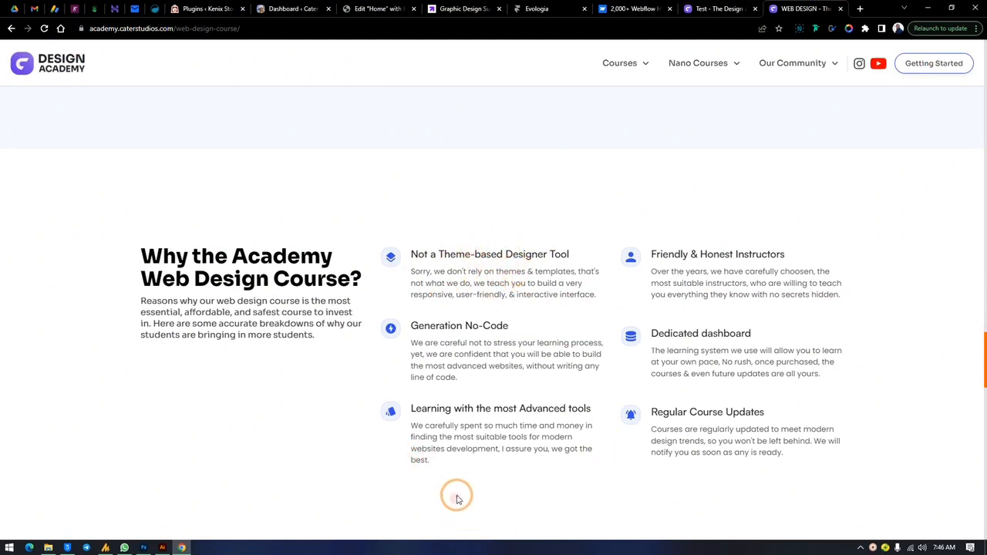
click(725, 9)
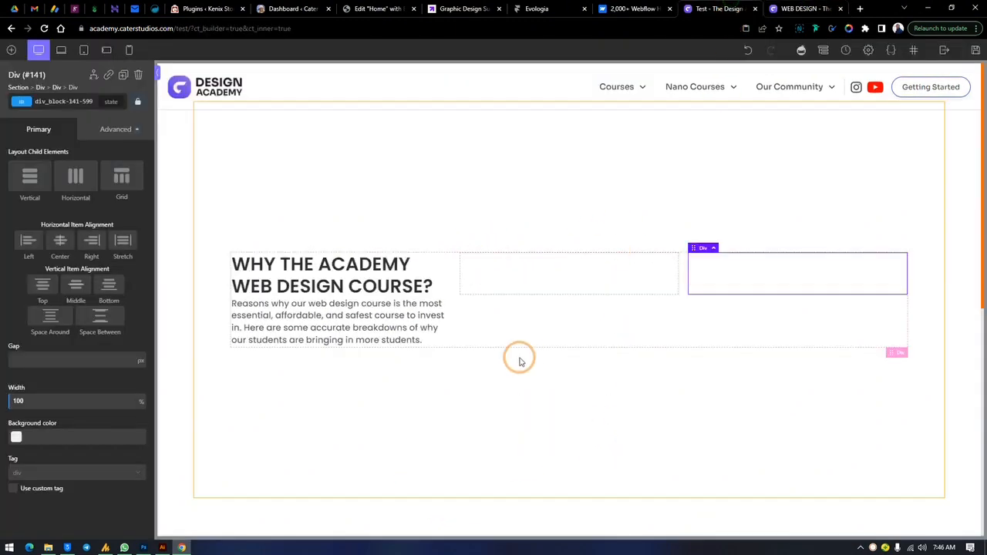
click(666, 263)
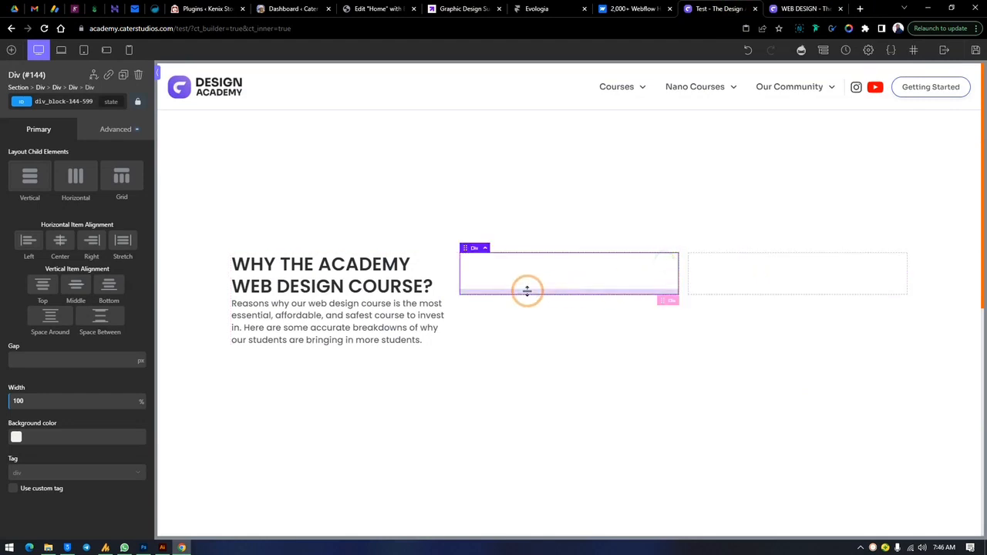
click(798, 8)
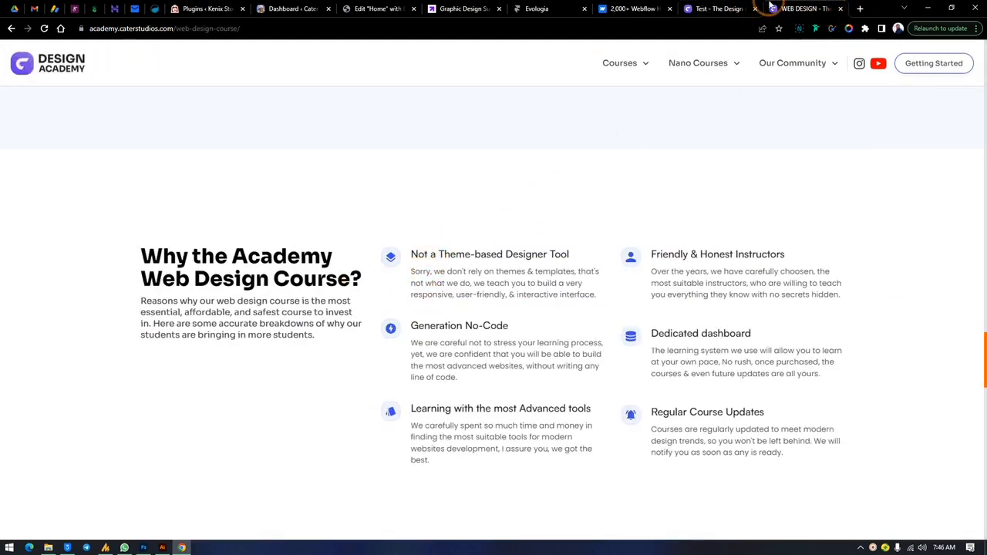
click(696, 9)
click(798, 8)
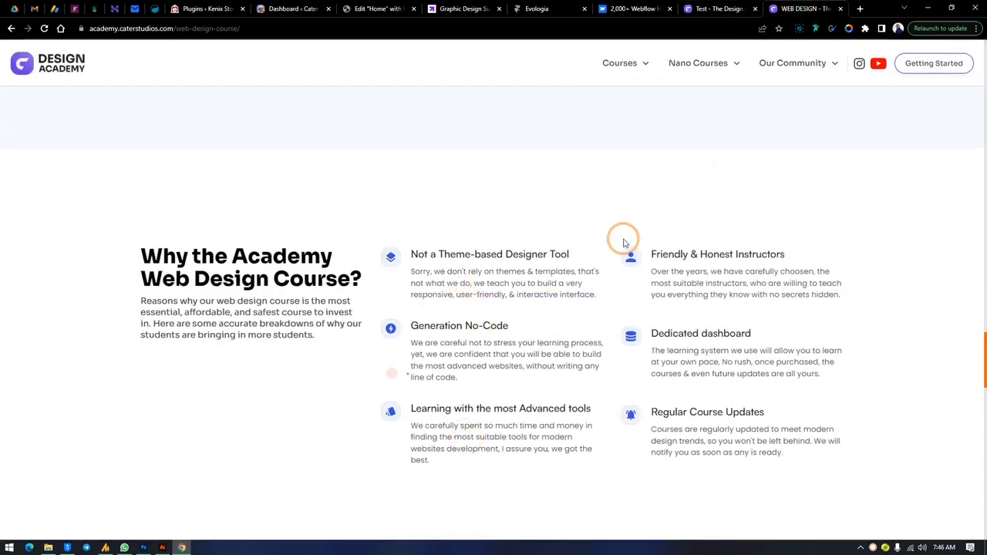
click(717, 9)
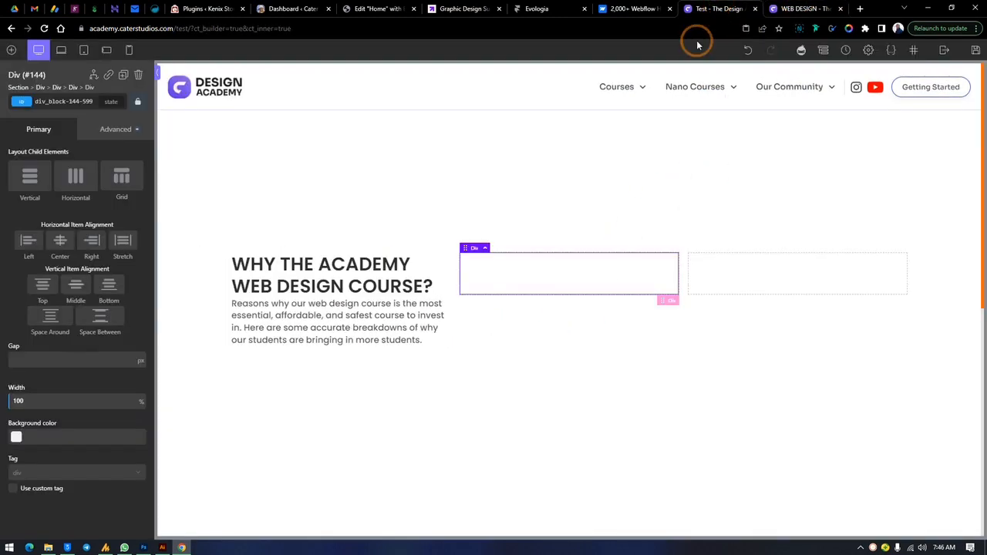
click(803, 8)
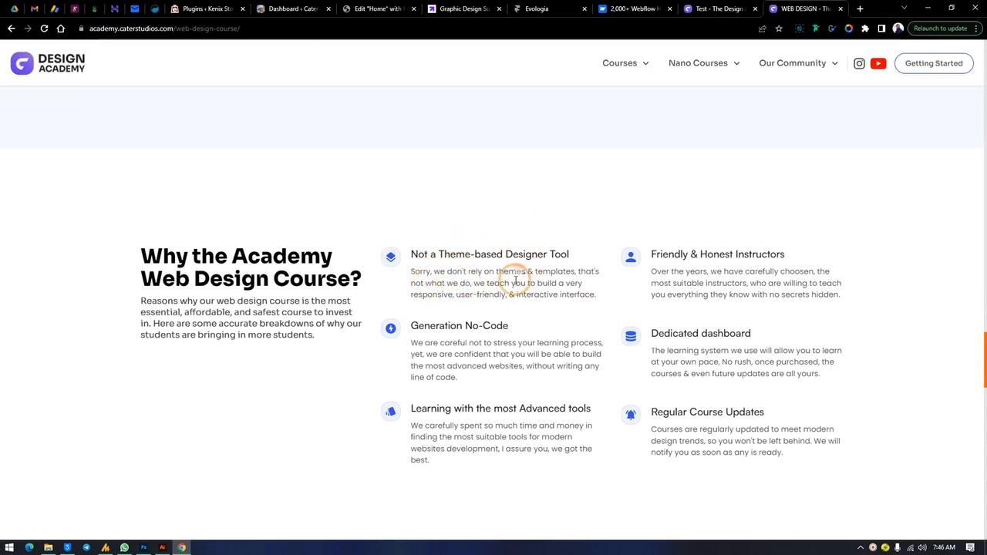
click(714, 9)
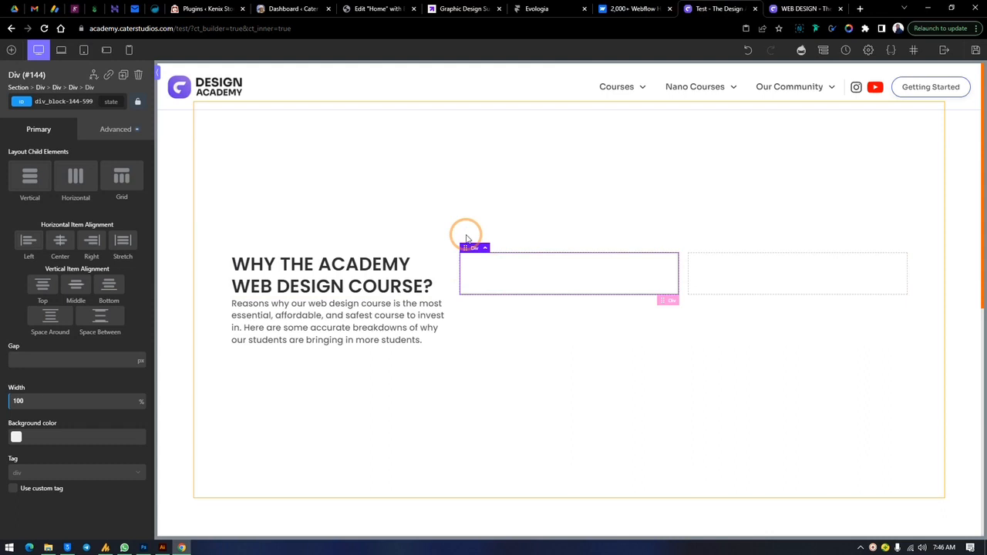
- Add a new class named divclas to the div inside the middle column
click(81, 101)
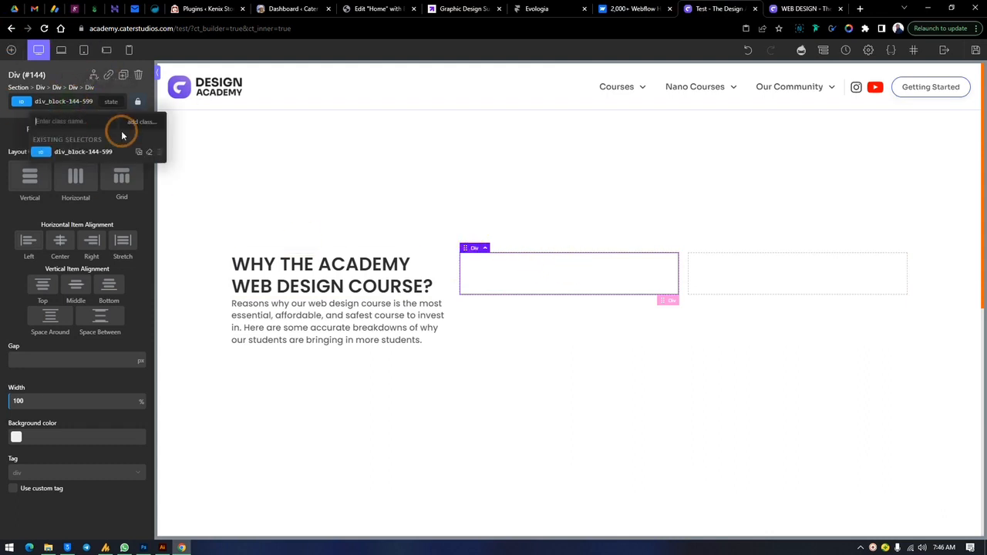
text(div)
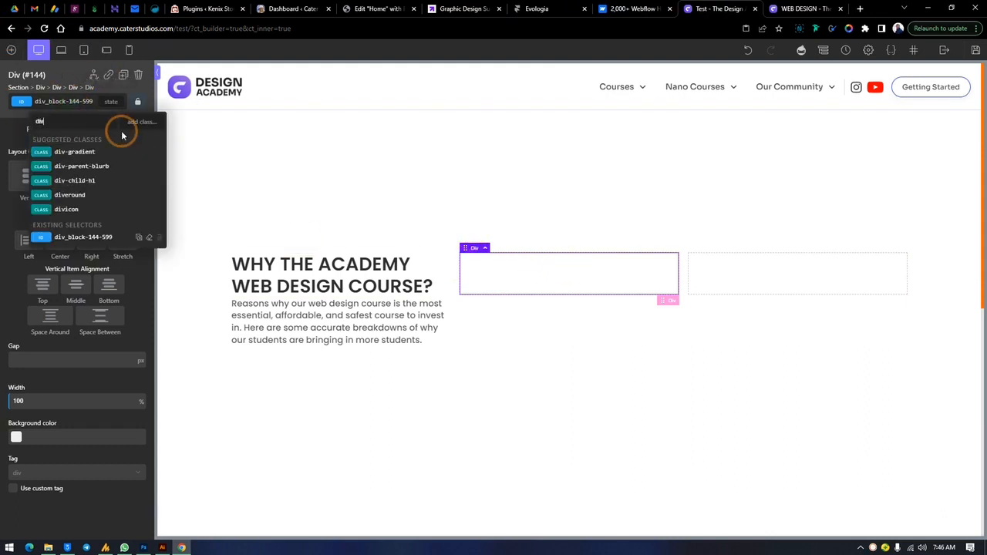
text(clas)
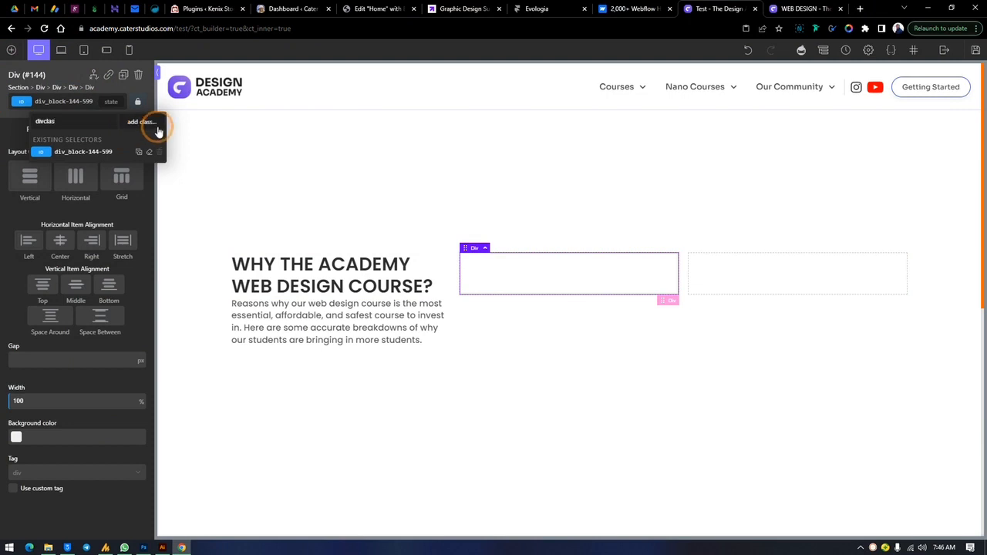
click(145, 123)
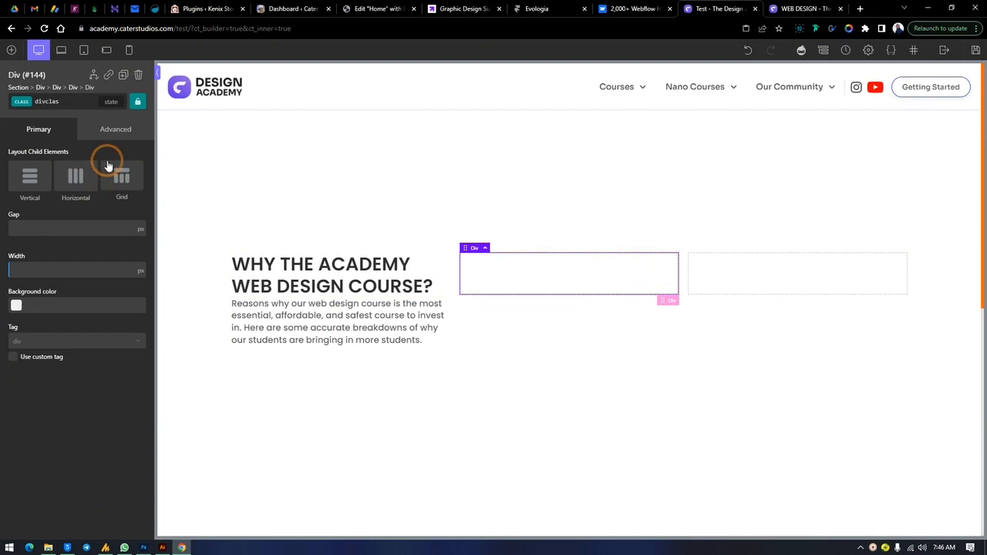
- Add a div inside the divclas container, checking the live page's feature items, and duplicate the new div
click(12, 50)
click(802, 9)
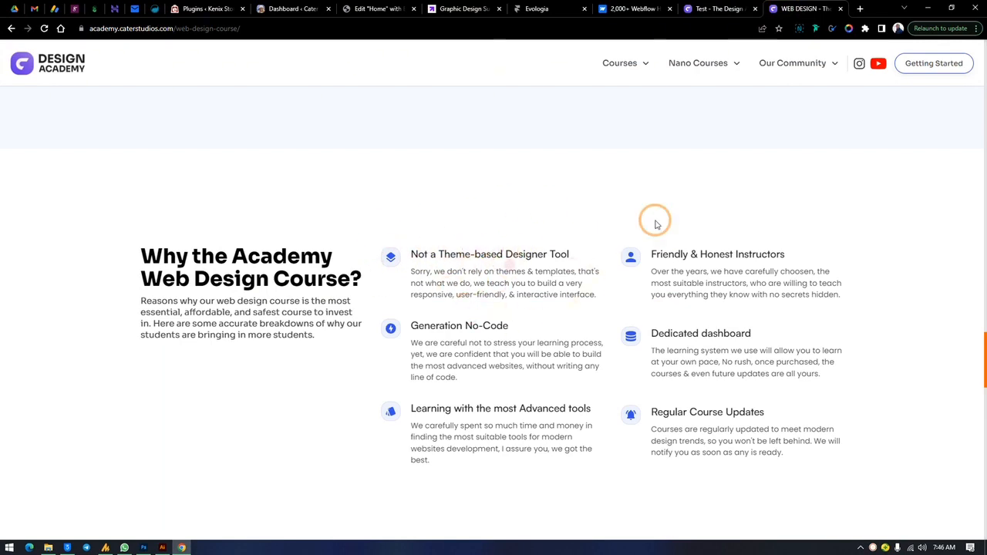
click(721, 8)
click(77, 139)
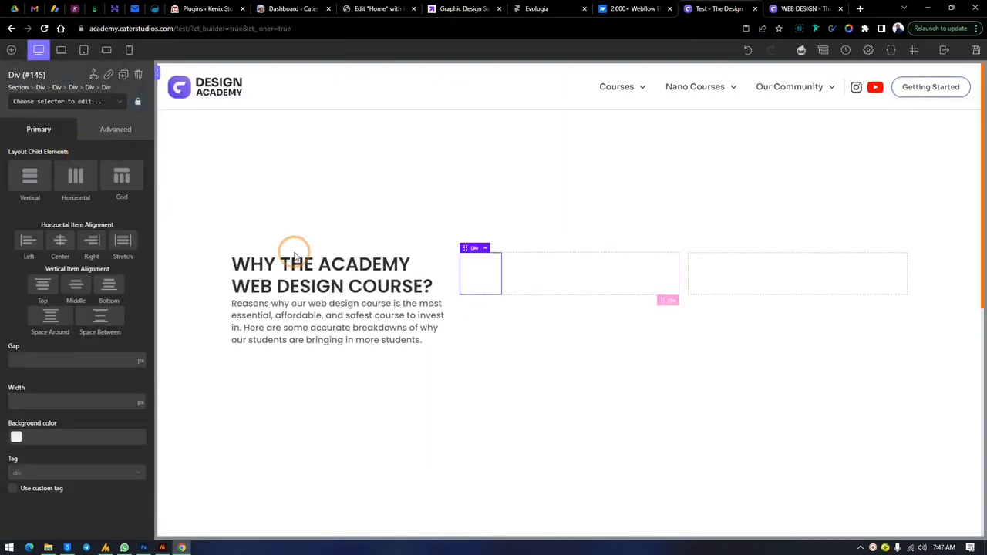
right_click(477, 264)
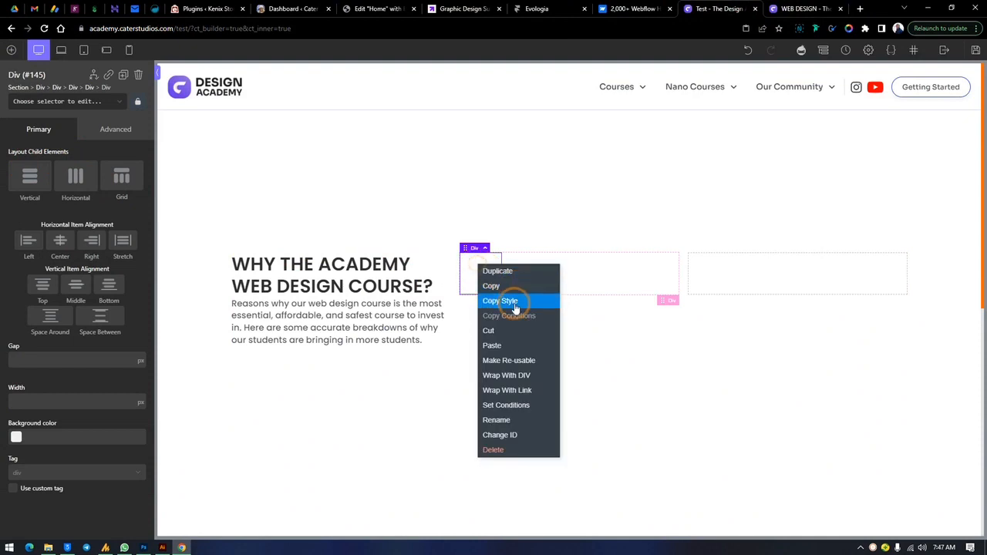
click(501, 269)
- Lay out the divclas container's child elements horizontally
click(537, 288)
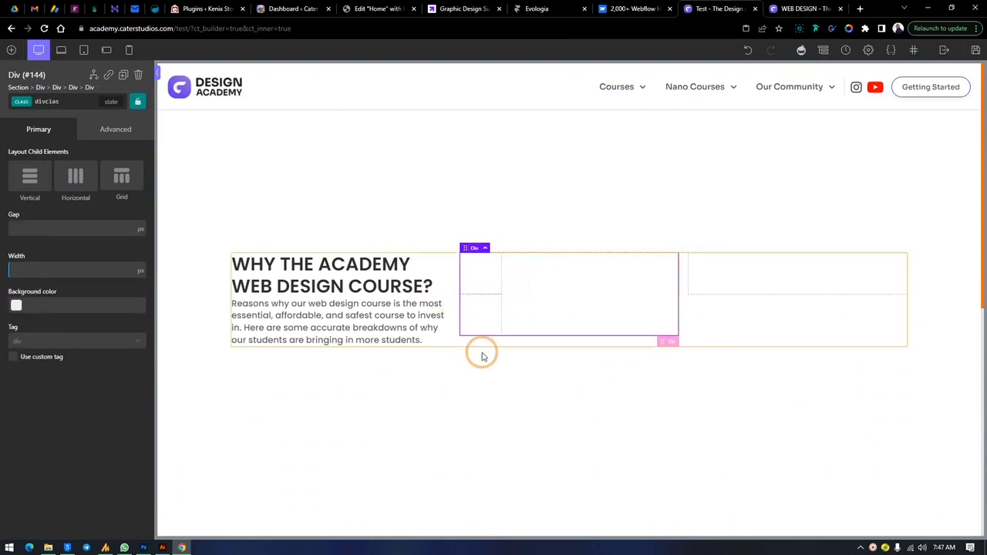
click(600, 274)
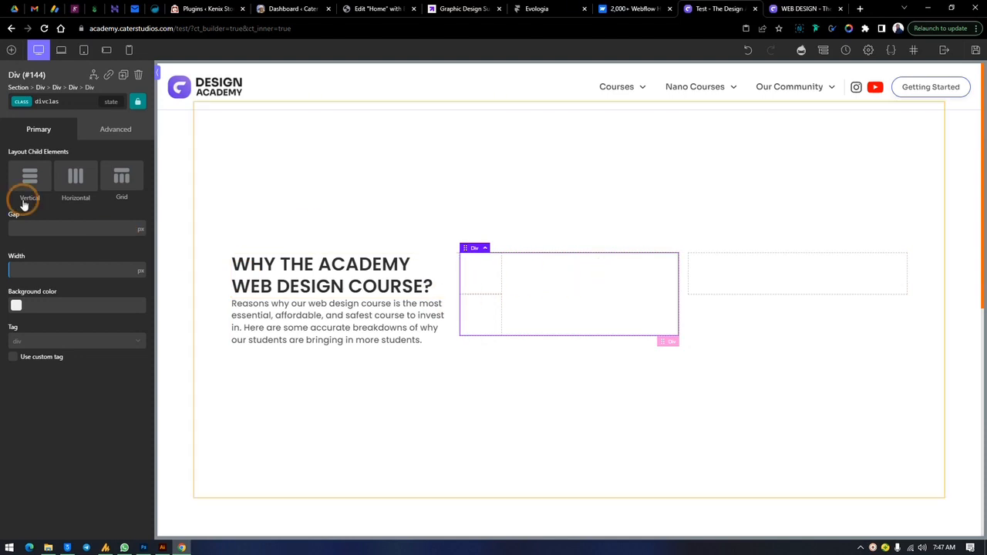
click(75, 177)
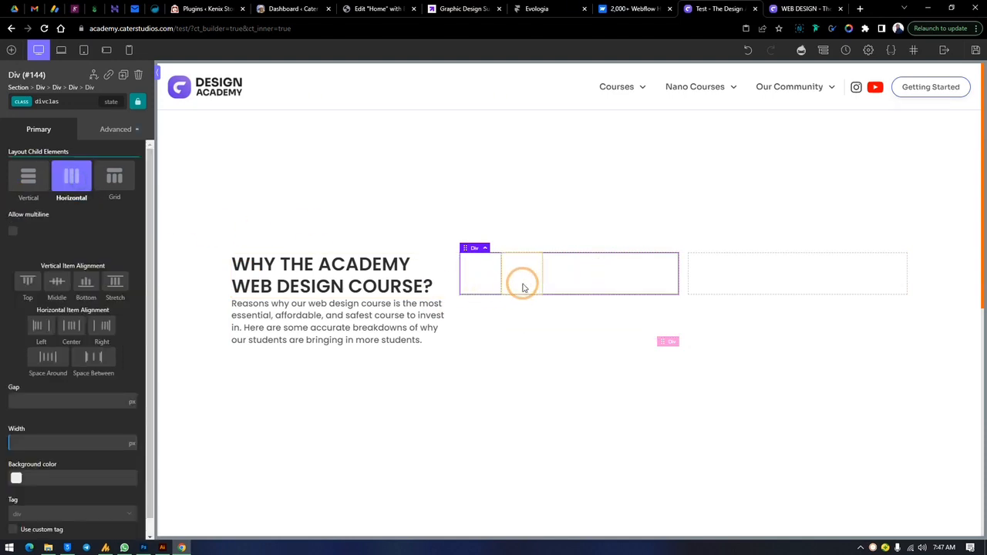
- Set the first inner div's width to 20% and the second inner div's width to 80%
click(475, 284)
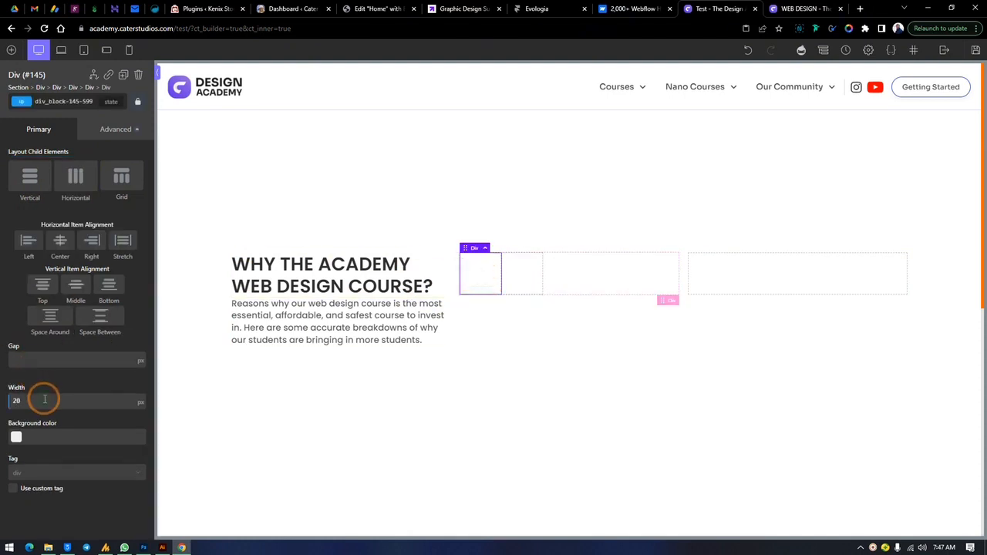
click(143, 394)
click(534, 276)
click(108, 406)
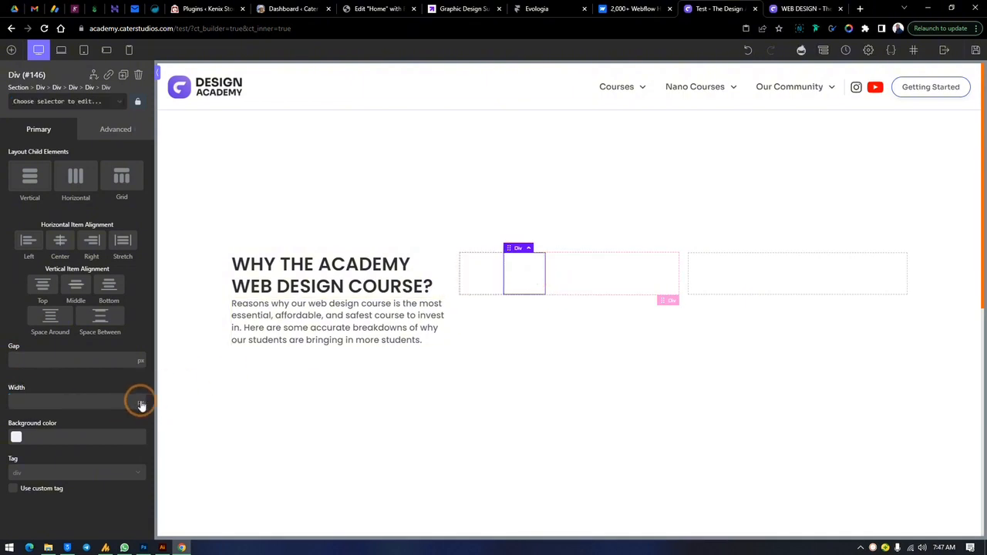
click(128, 402)
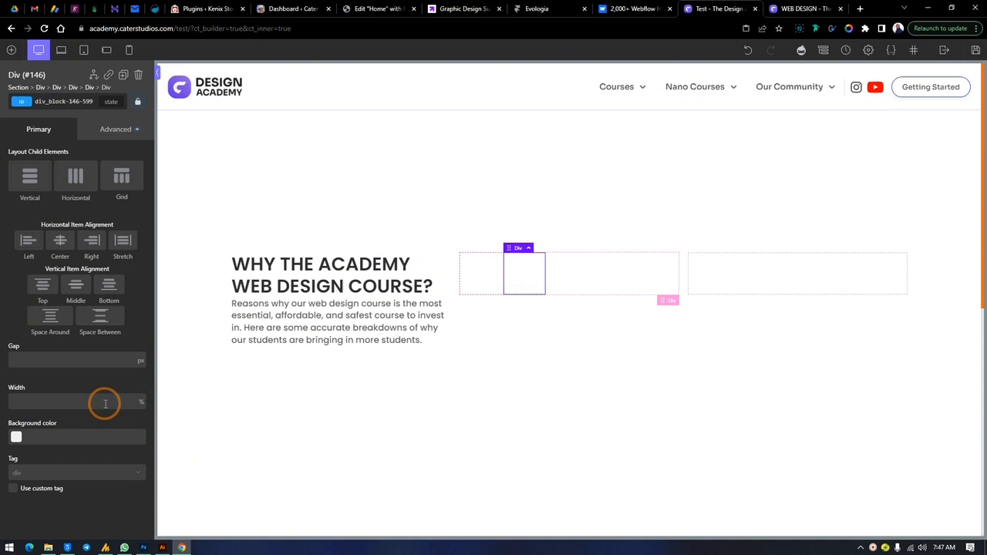
text(80)
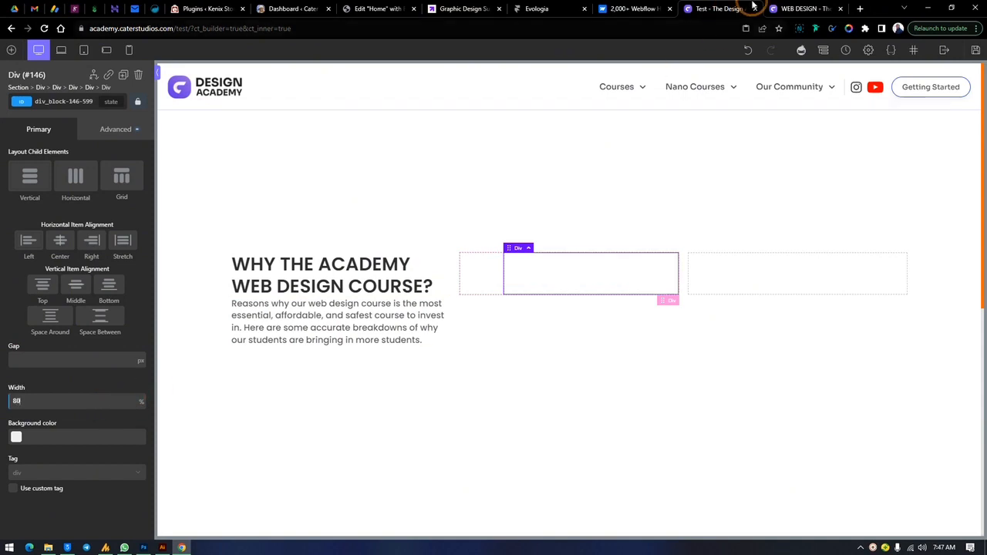
- Check the live page's icon spacing, then set the first inner div's width to 15% and the second's to 85%
click(798, 8)
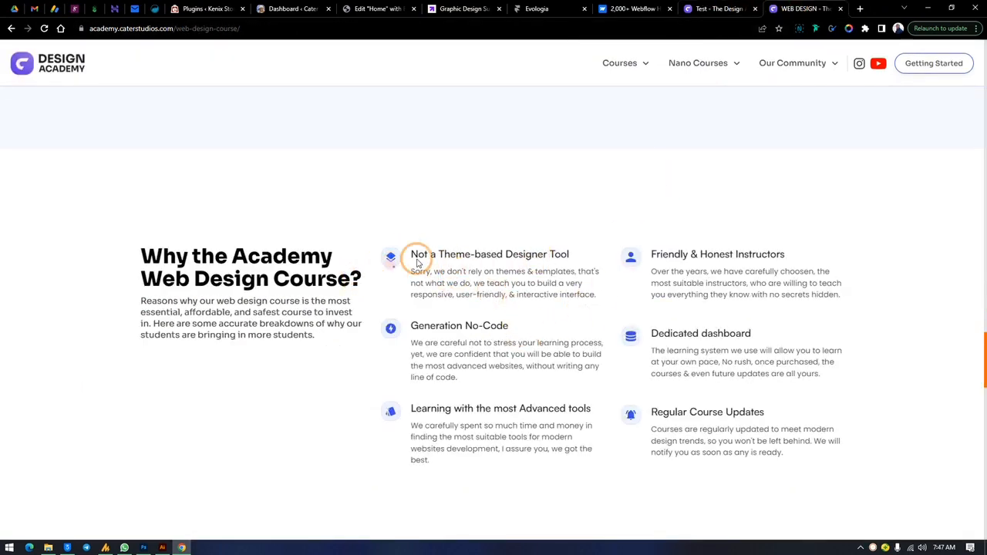
click(717, 9)
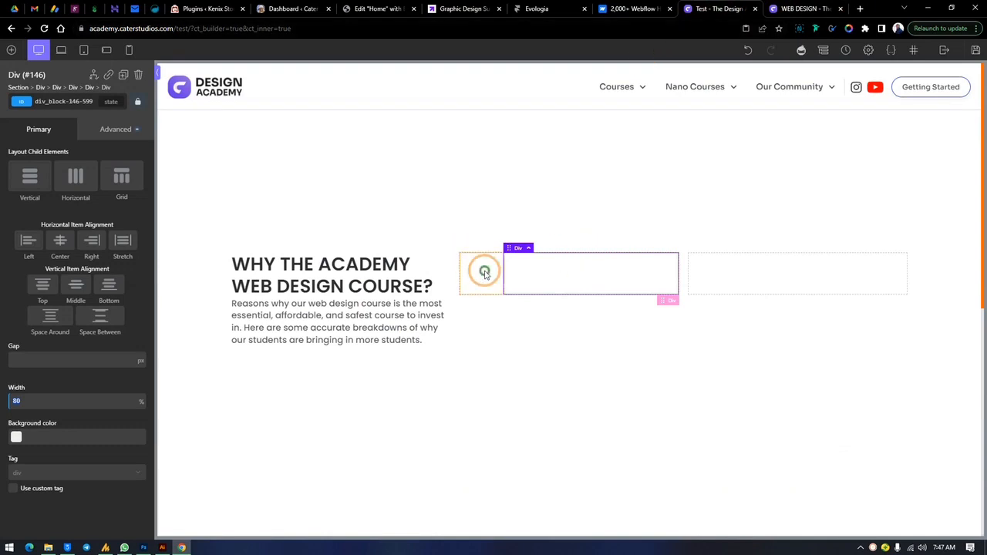
click(481, 269)
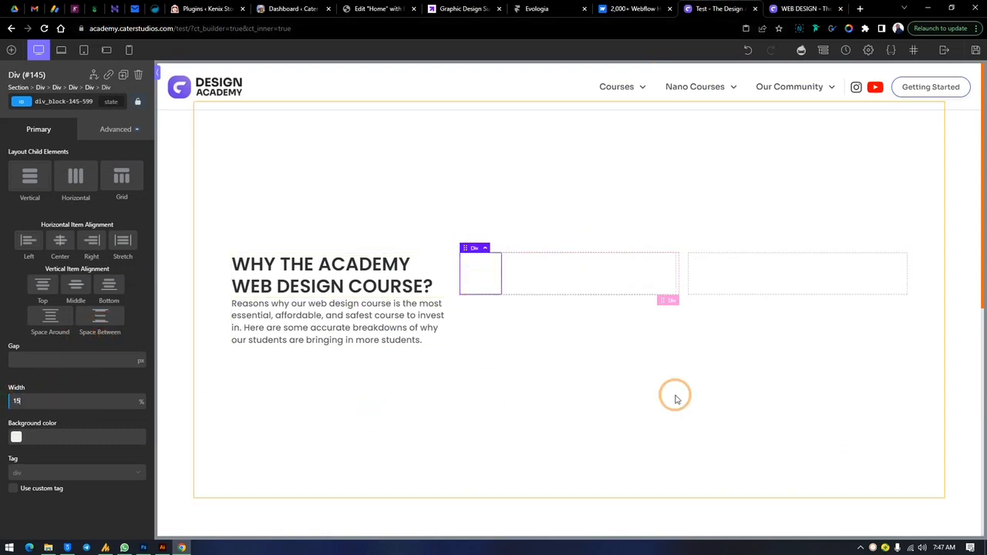
click(585, 274)
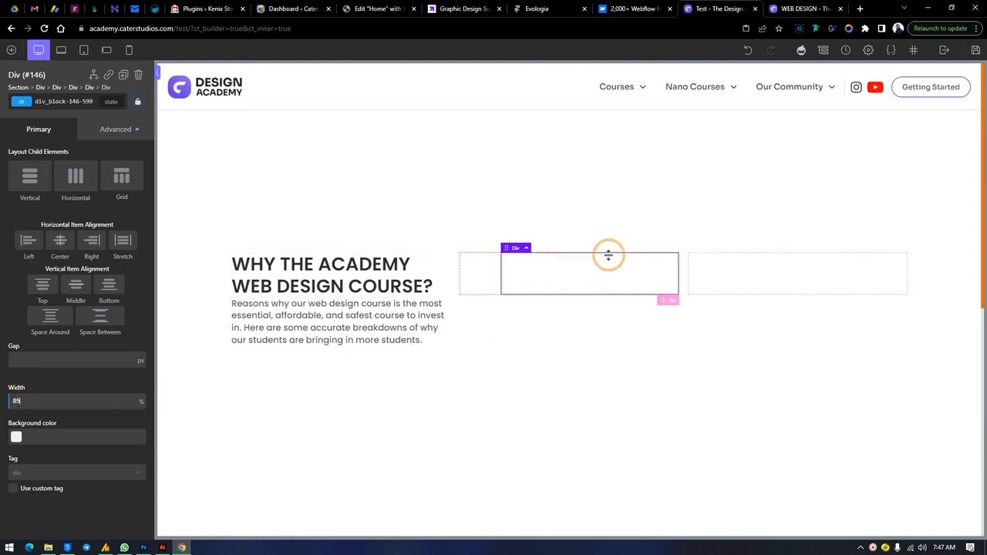
- Set the gap between the divclas container's child elements to 20 px
click(668, 301)
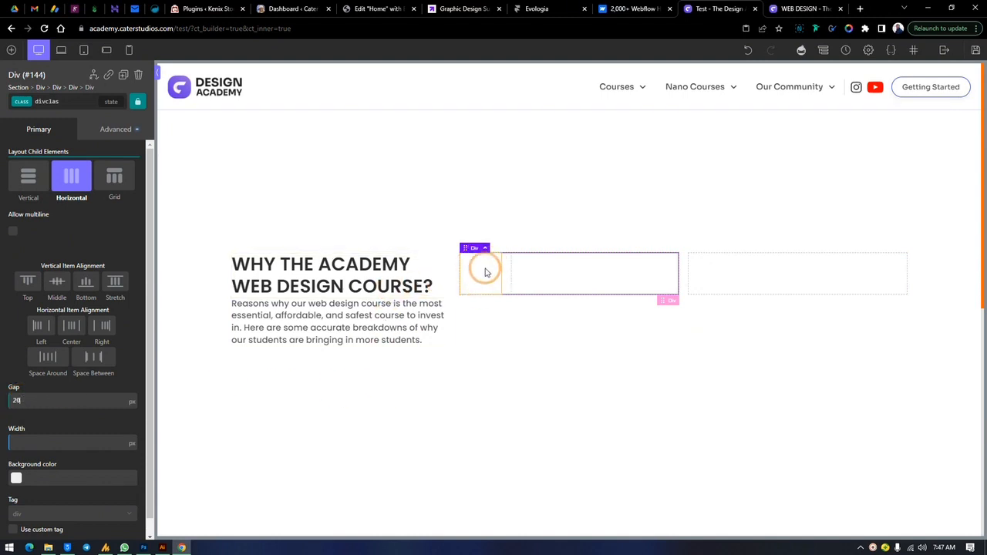
click(584, 279)
click(479, 280)
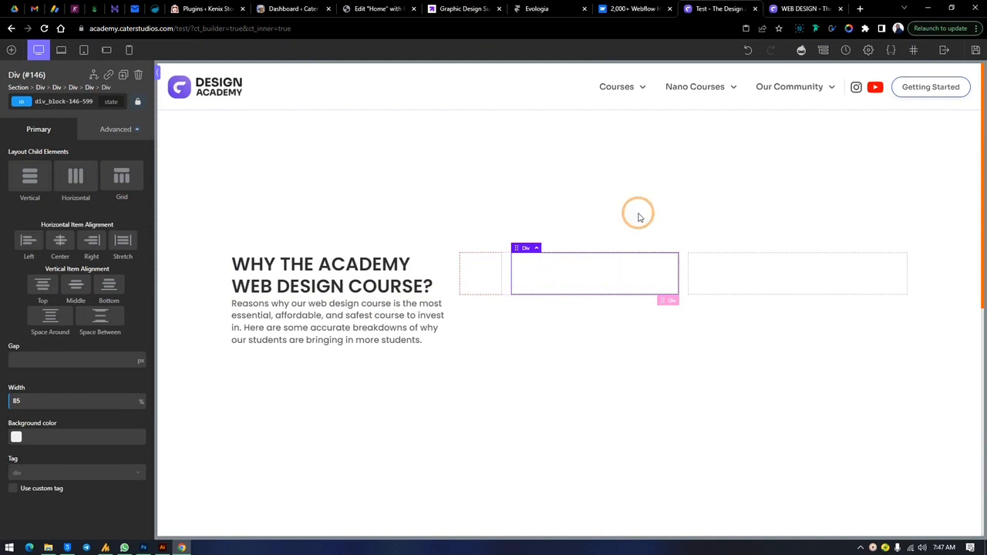
- Copy the feature title "Not a Theme-based Designer Tool" from the live course page
click(821, 6)
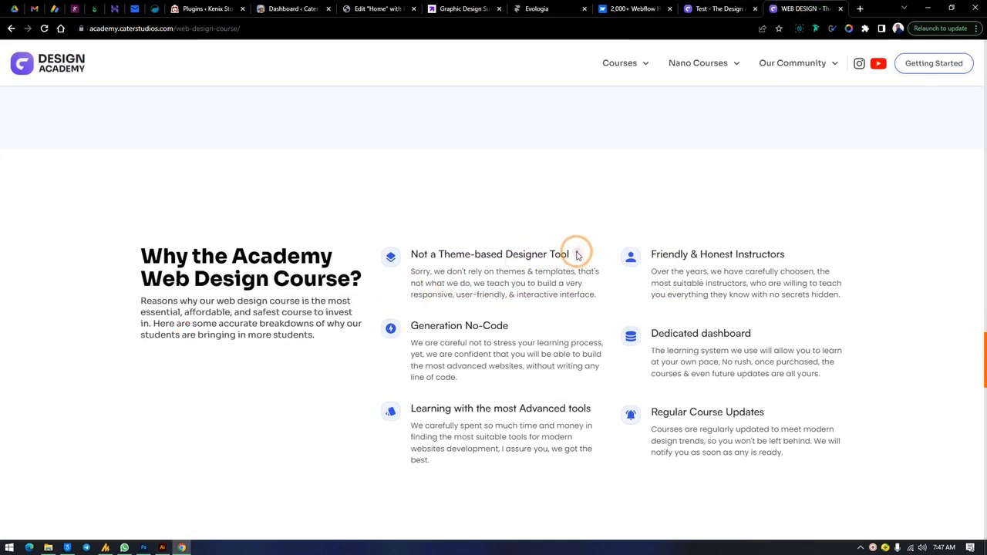
drag(573, 255, 409, 258)
right_click(431, 260)
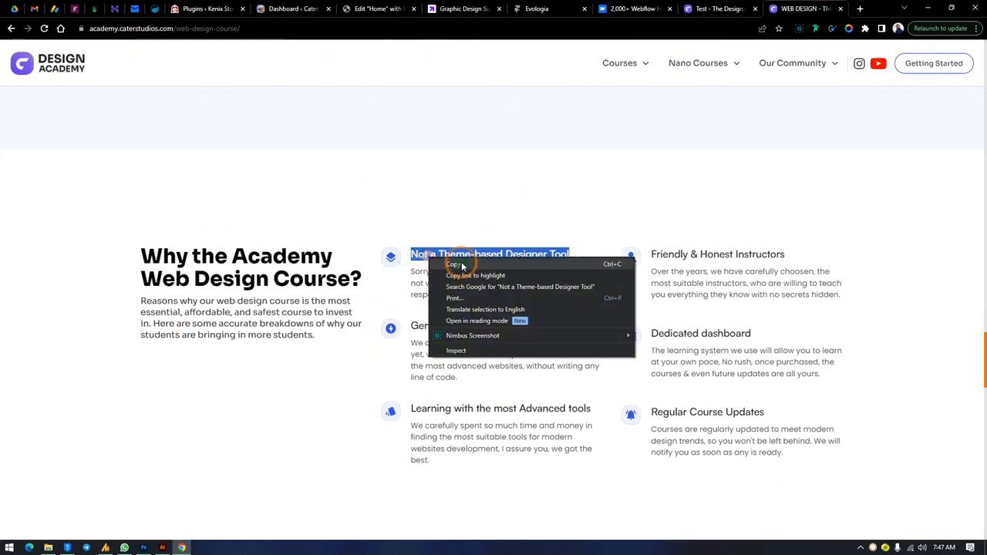
click(462, 266)
- Add a heading inside the 85% wide inner div and open the heading's selector choices for a class
click(713, 8)
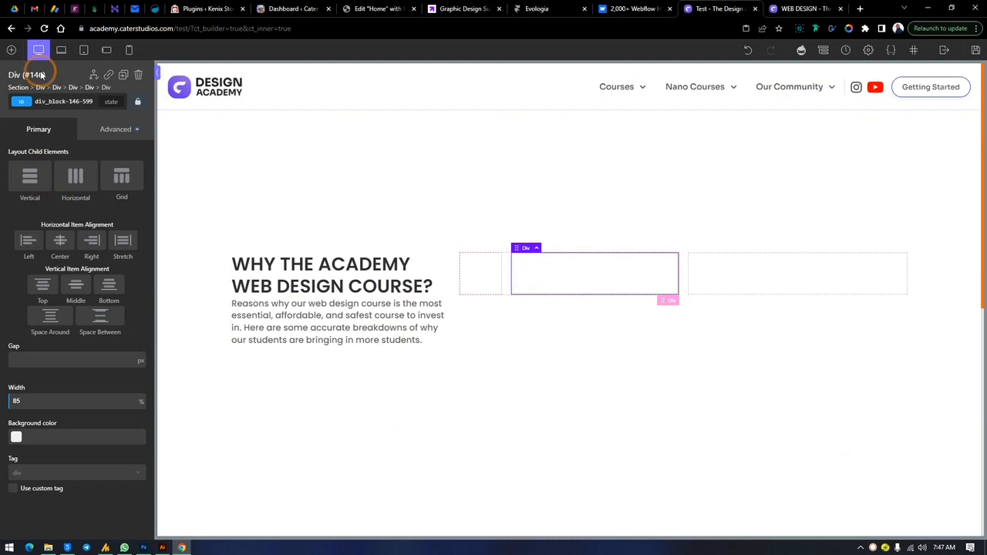
click(11, 49)
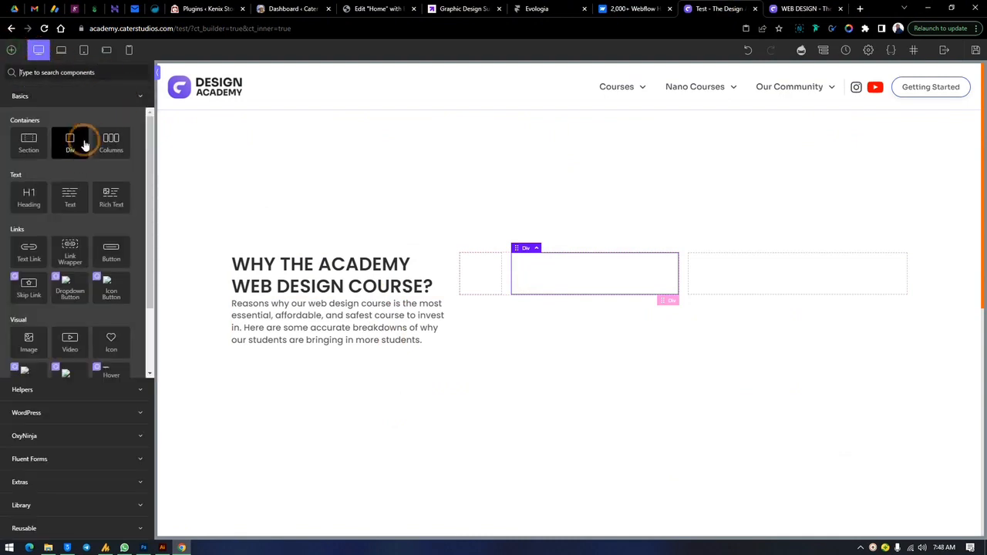
click(29, 202)
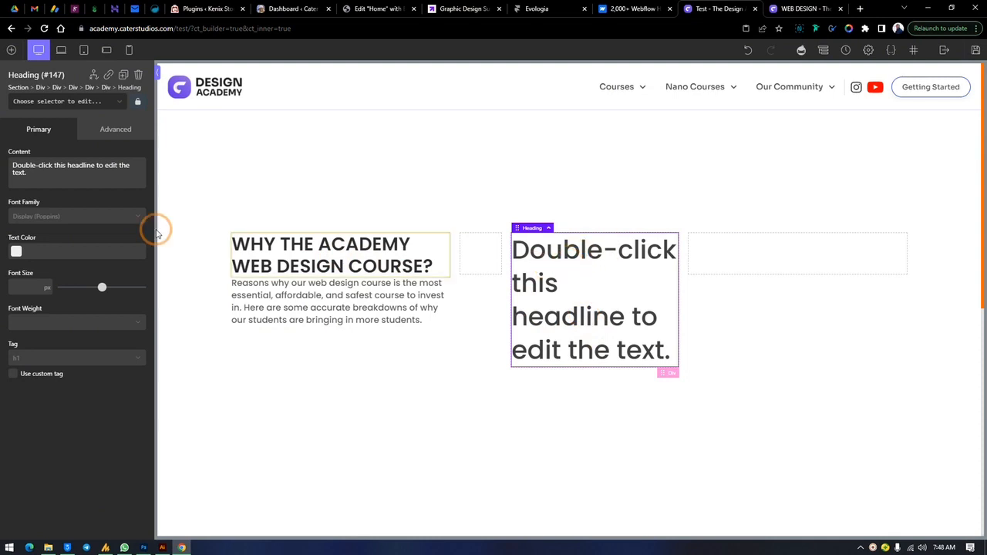
click(68, 103)
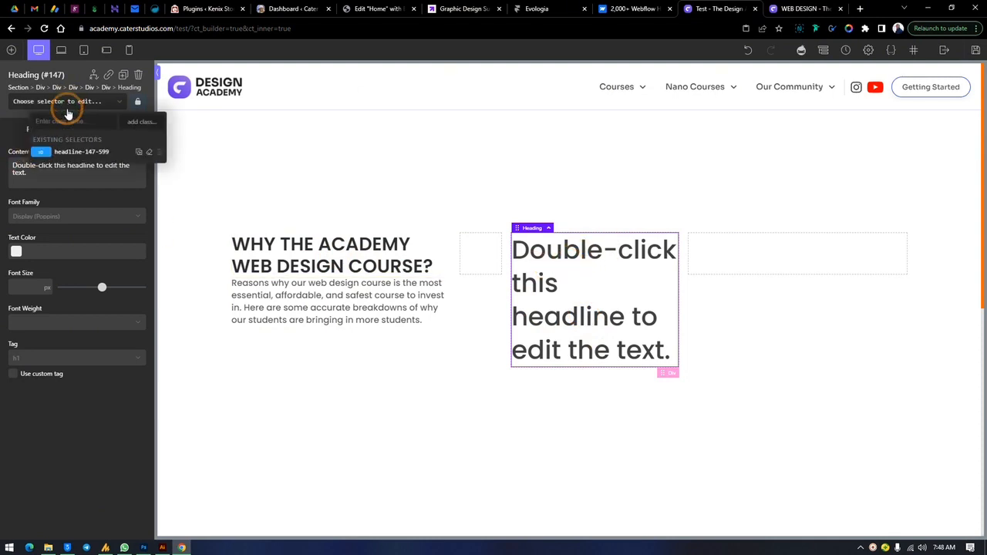
- Add the class text3 to the new heading in the middle column
text(texth)
key(BackSpace)
text(3)
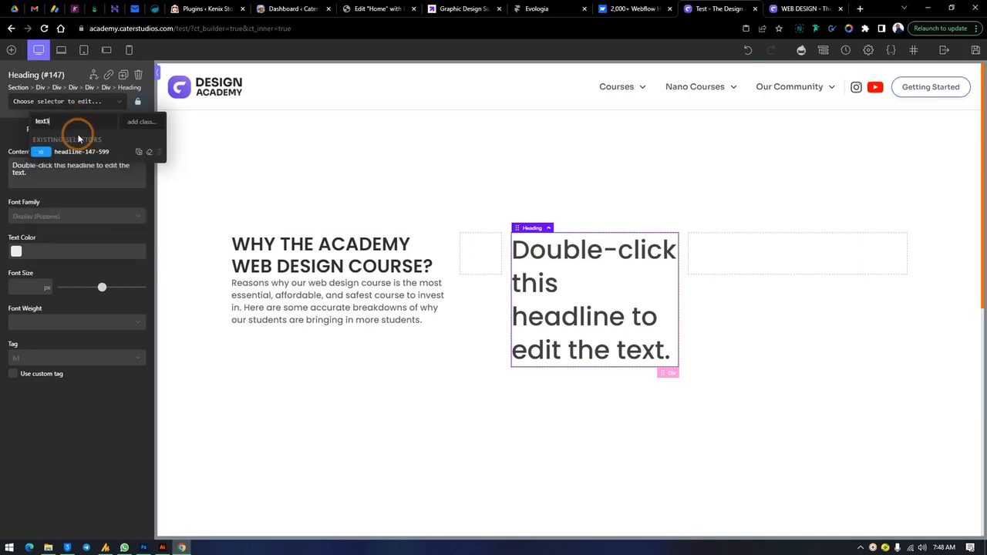
click(143, 123)
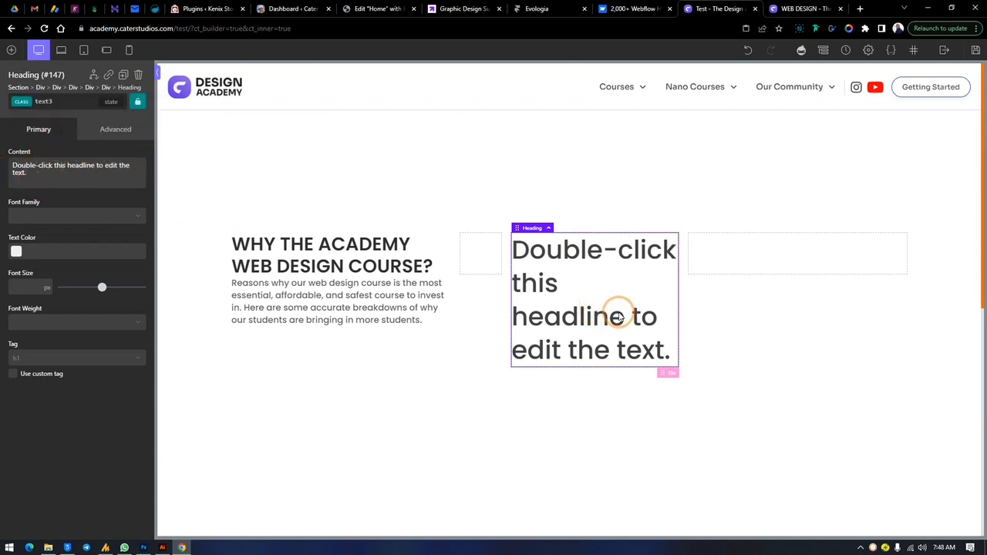
- Insert a text element below the heading and give it the class bodytext
click(11, 50)
click(68, 202)
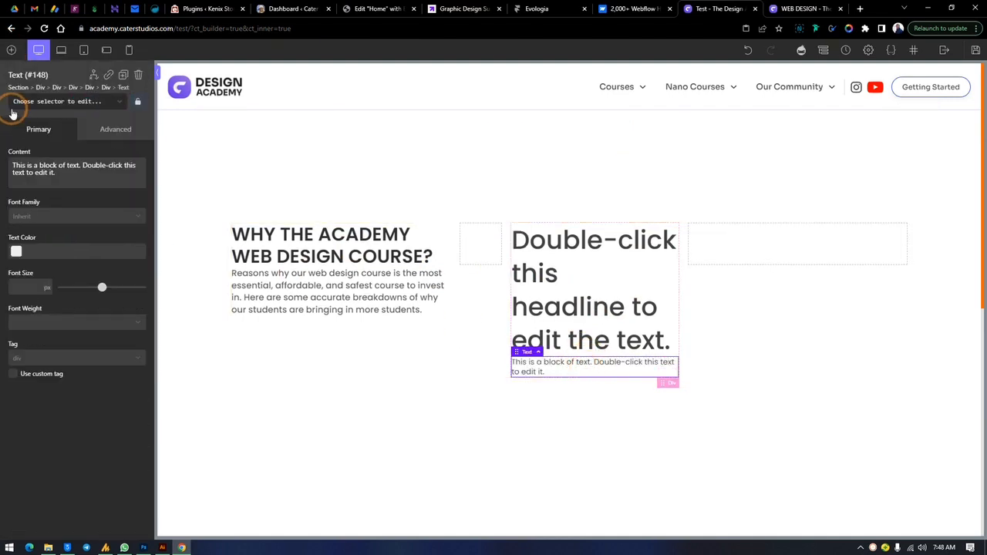
click(12, 112)
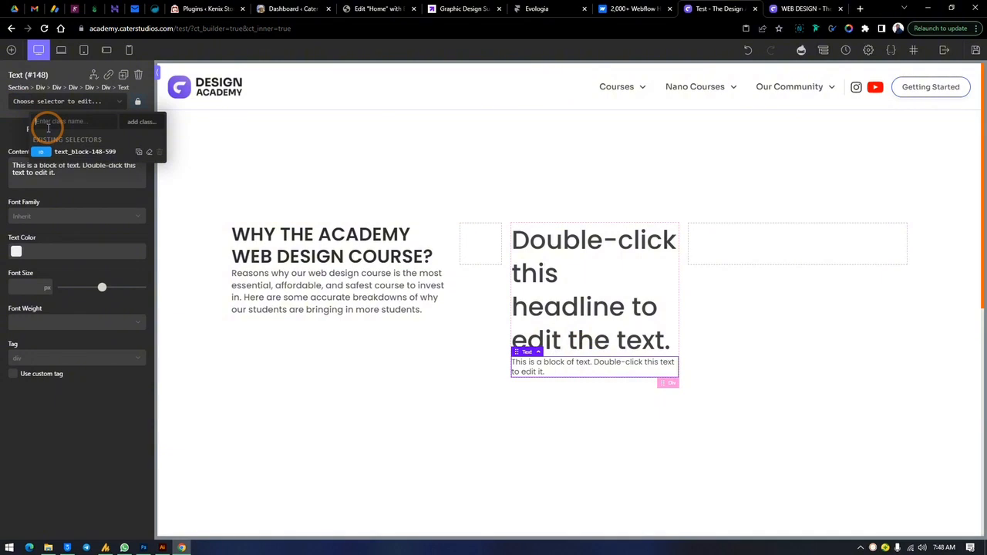
text(bodytext)
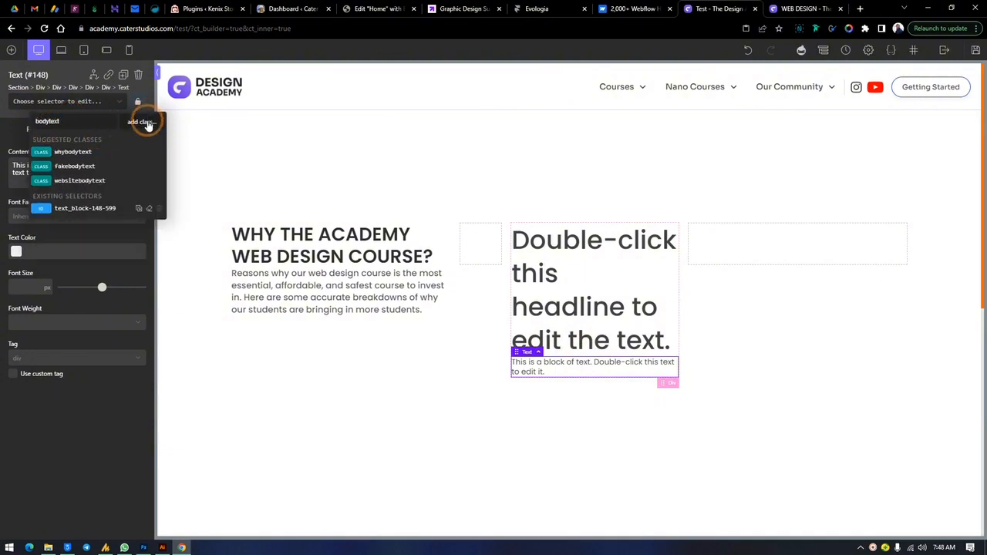
click(146, 123)
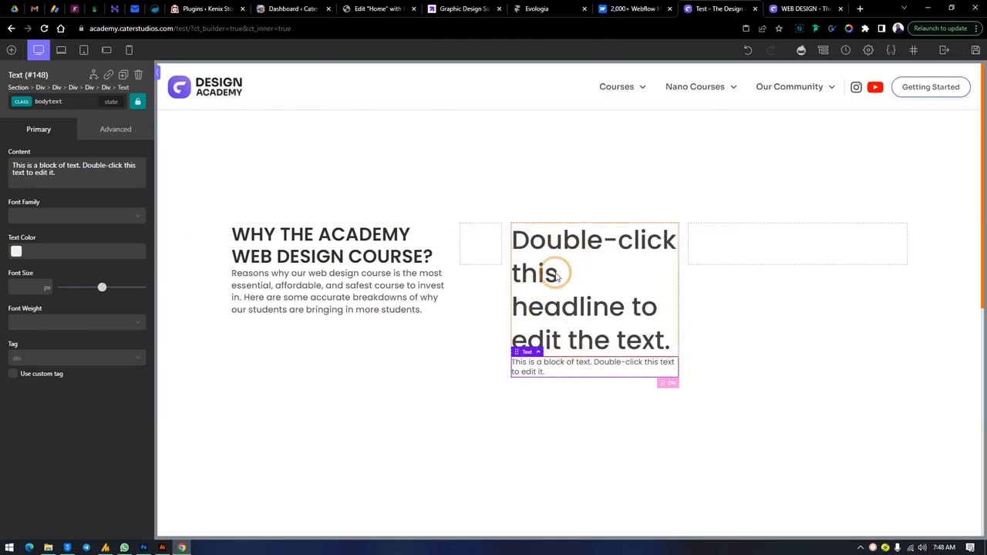
- Replace the heading's placeholder content with the copied title "Not a Theme-based Designer Tool"
click(576, 291)
drag(49, 172, 2, 165)
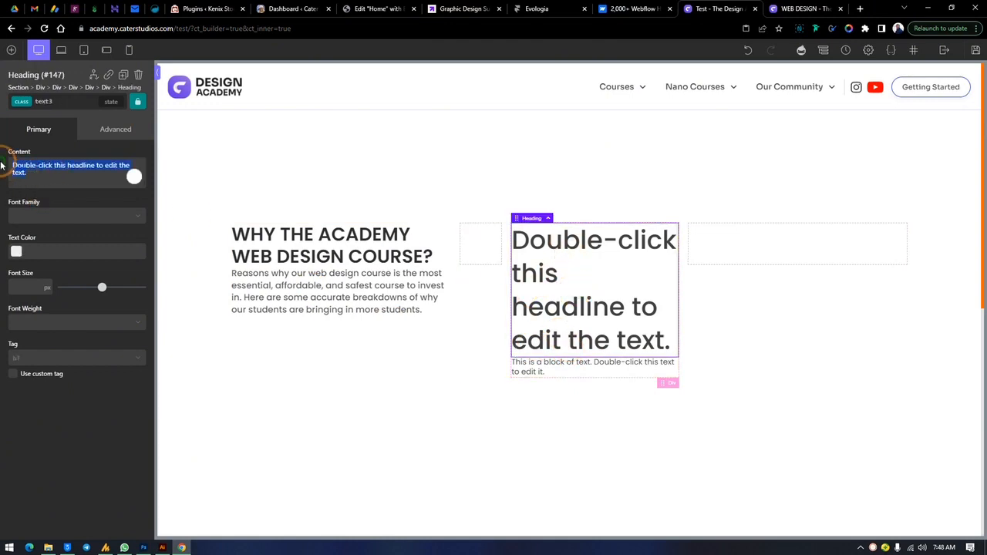
key(ctrl+v)
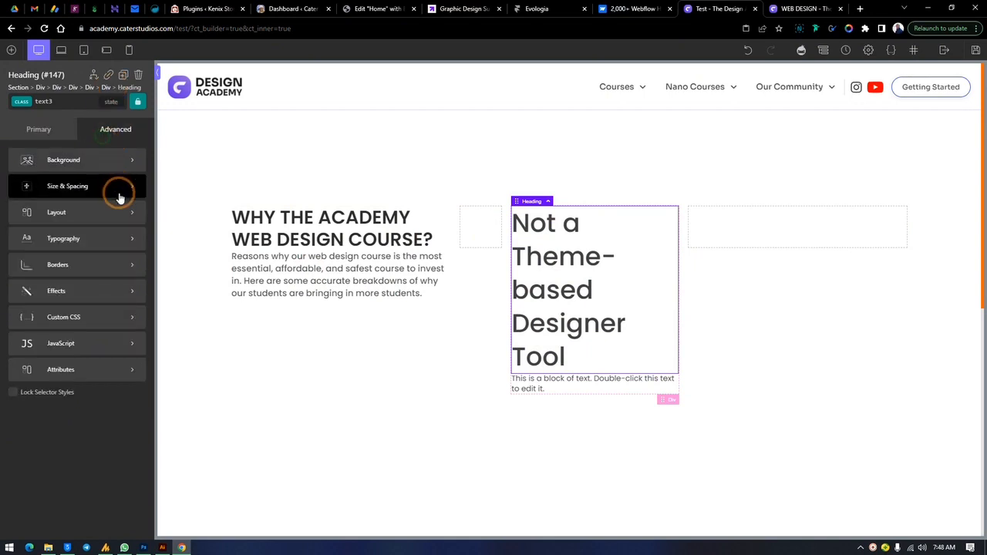
- Set the heading's typography to the Text (Poppins) font family at 25 px
click(77, 240)
click(71, 191)
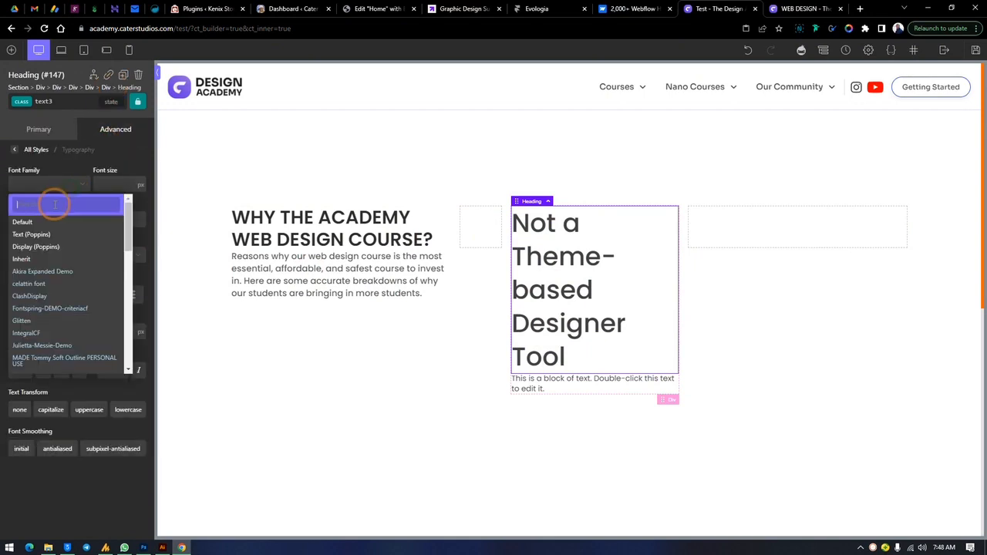
text(poppi)
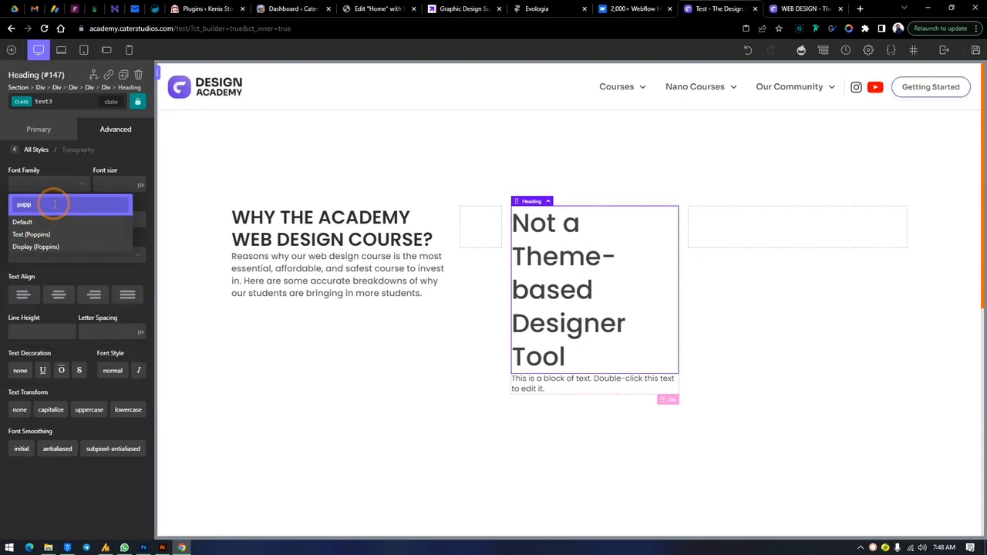
click(39, 235)
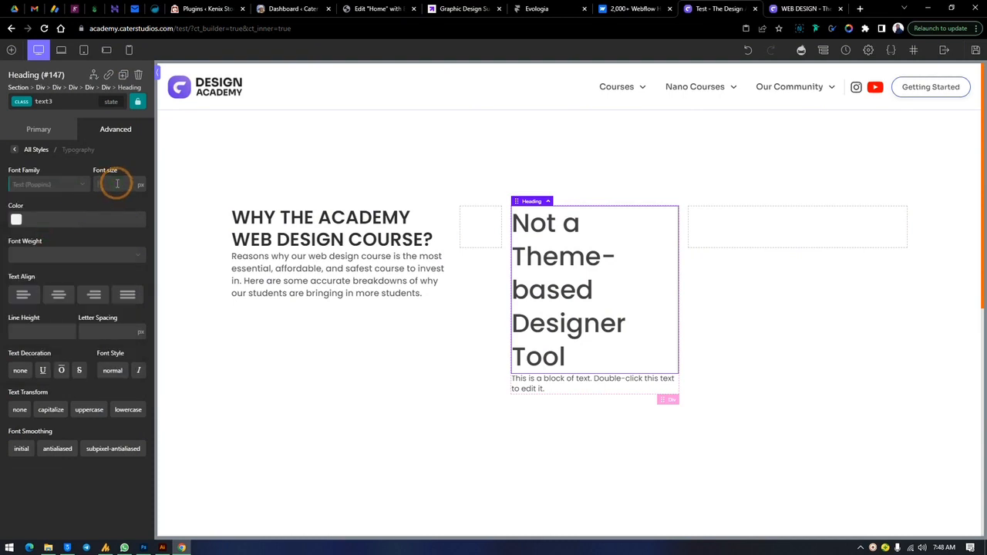
click(117, 184)
text(25)
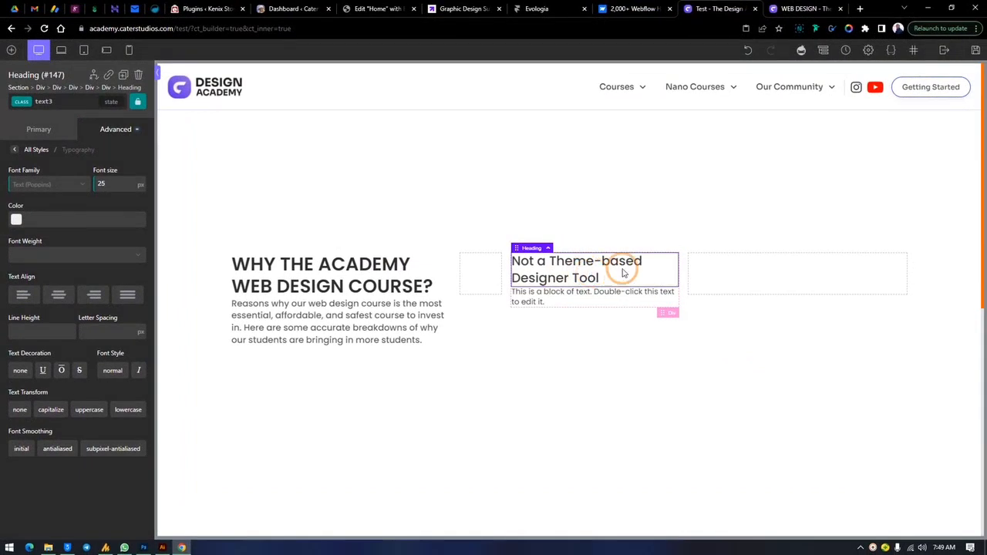
- Check the heading against the live web design course page, then set its font size to 18 px and weight to 600
click(806, 8)
click(700, 8)
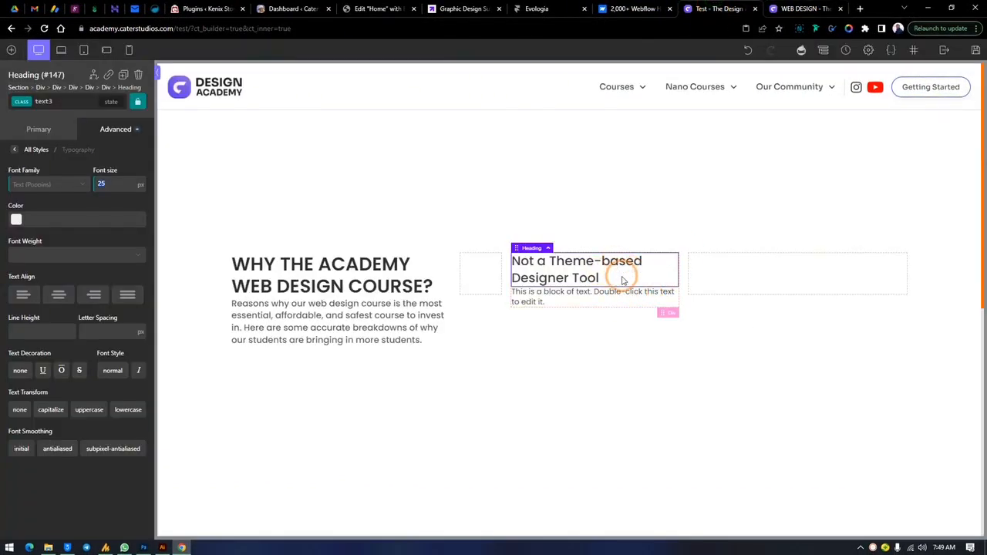
click(802, 9)
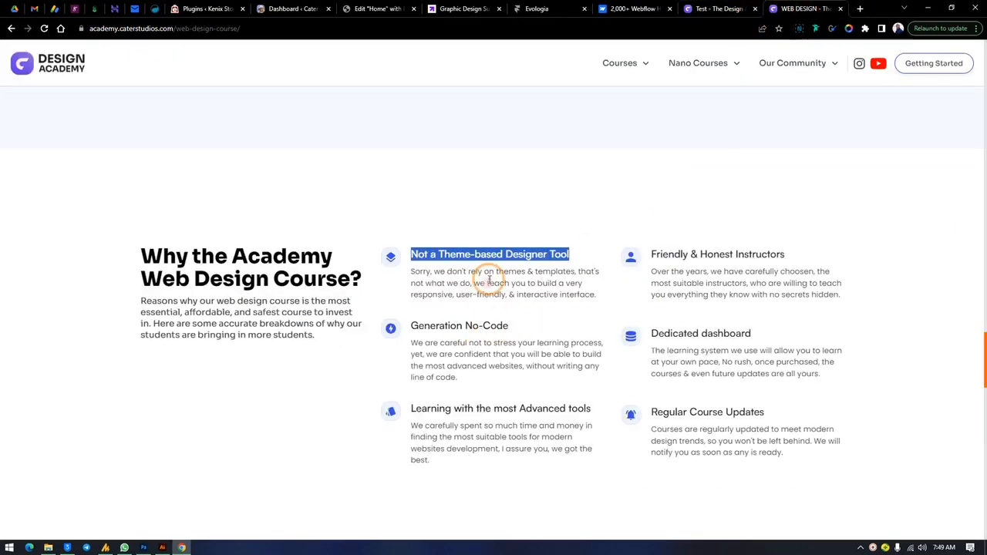
click(700, 9)
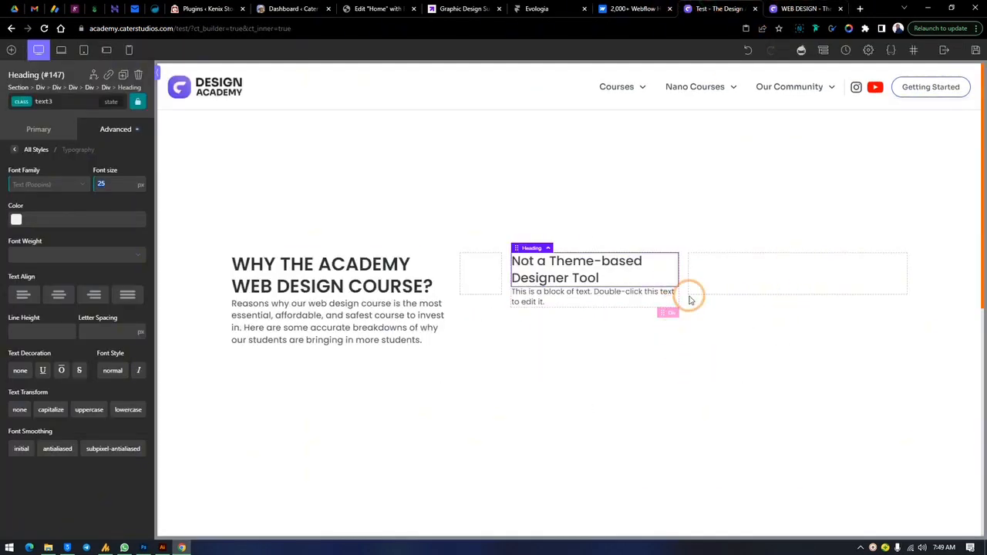
click(98, 193)
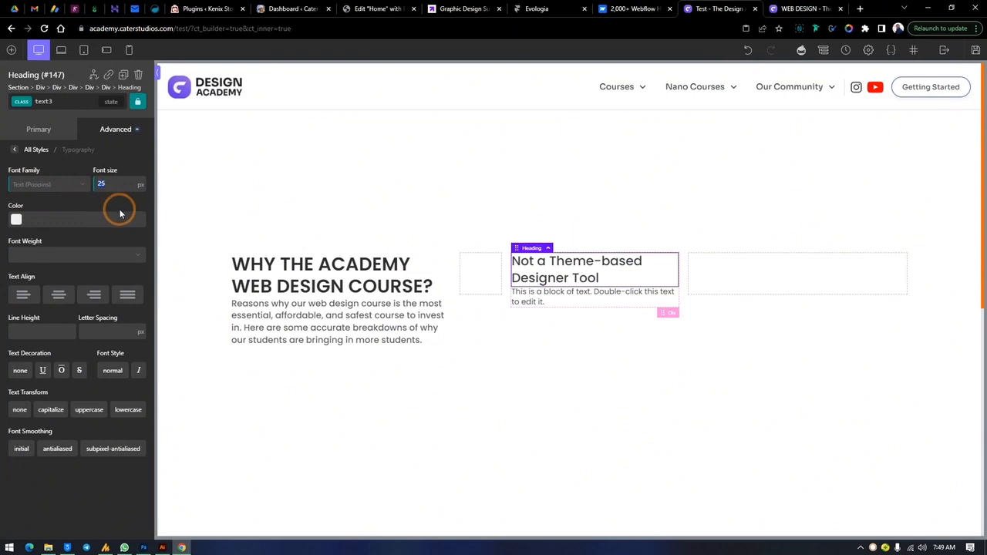
key(Down)
key(Down)
key(Down)
key(Down)
key(Down)
key(Down)
key(Down)
key(Down)
key(Up)
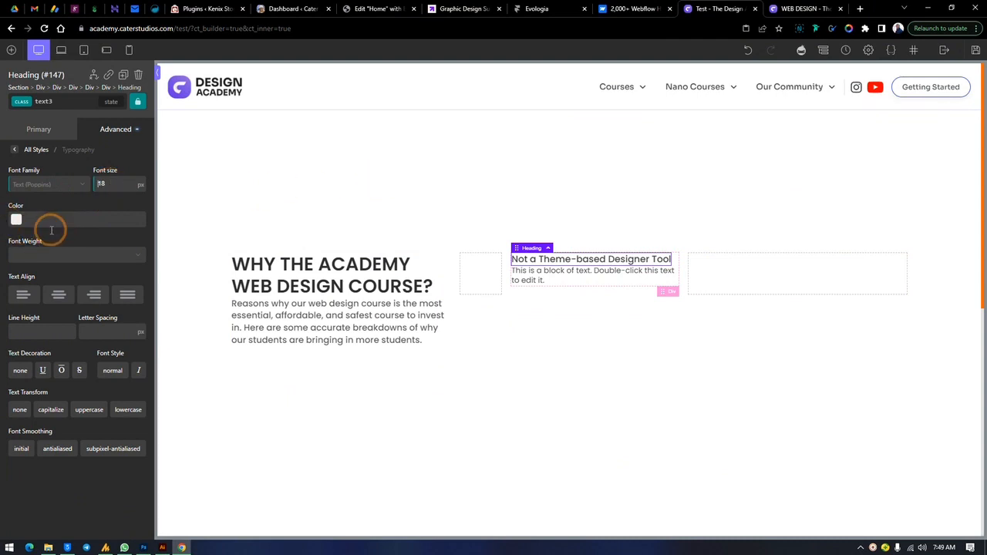
click(48, 255)
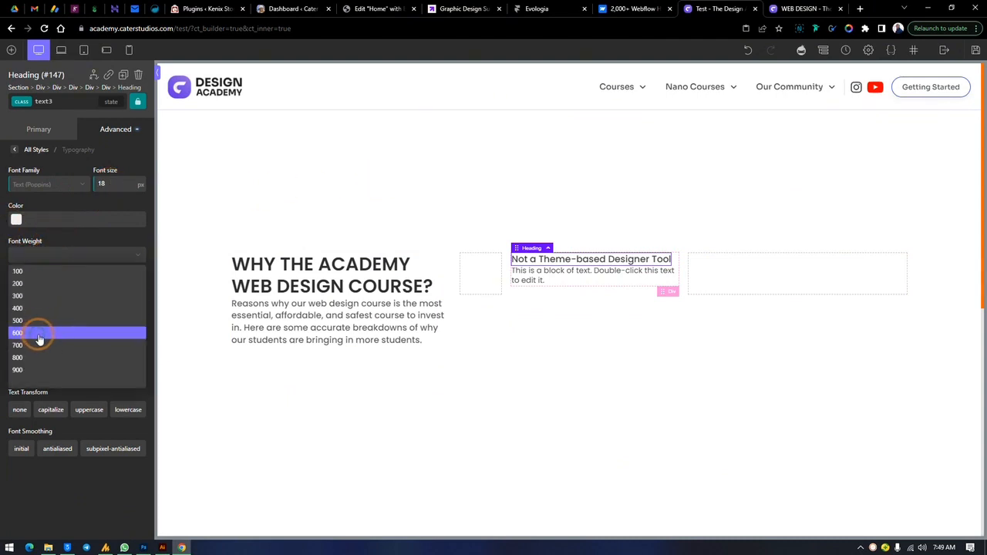
click(41, 334)
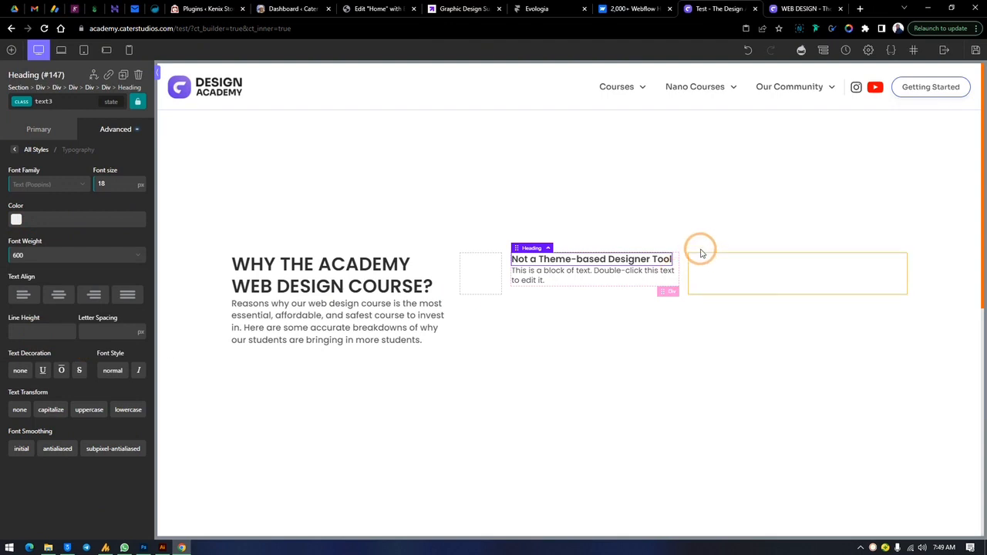
- Set the text block under the heading to the Text (Poppins) font family at 15 px
click(577, 277)
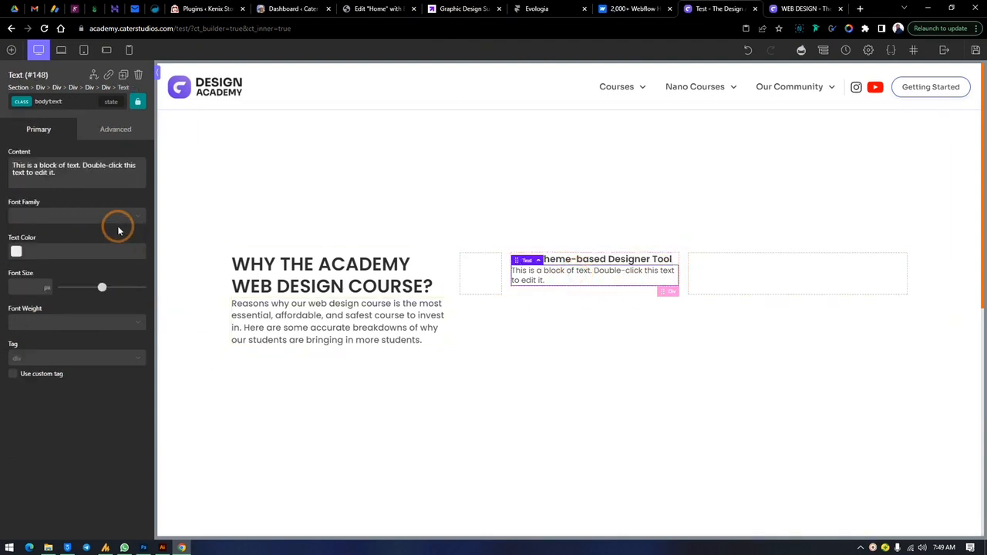
click(115, 128)
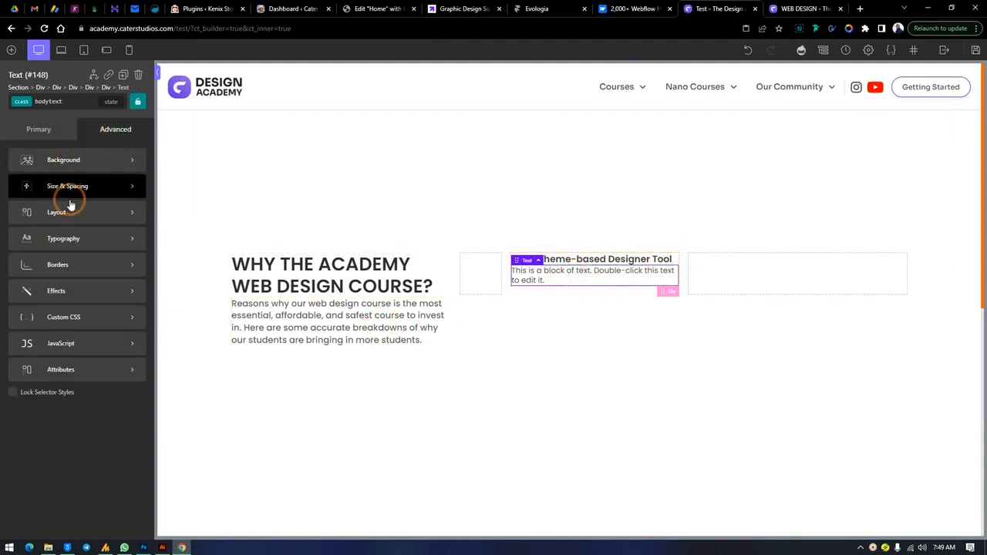
click(64, 239)
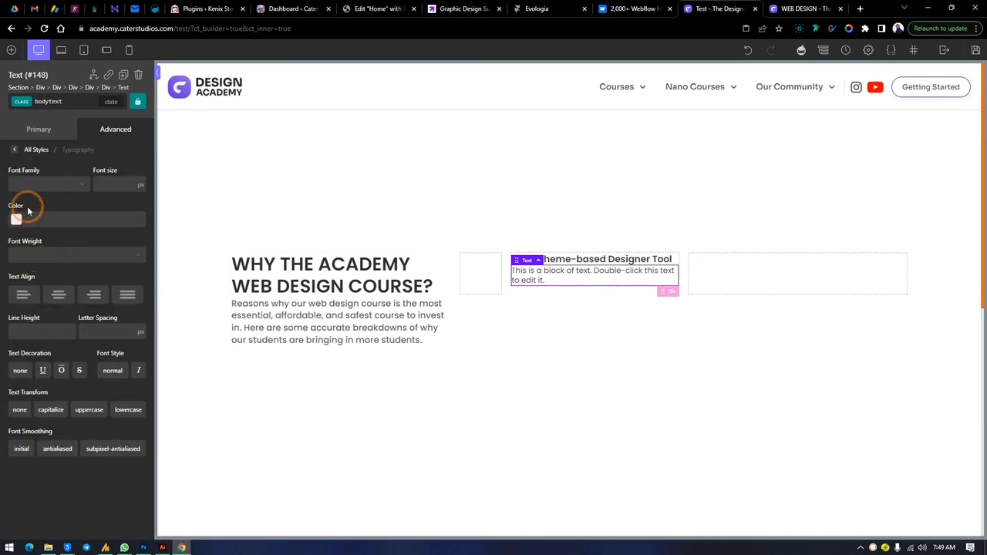
click(44, 185)
click(48, 204)
text(popp)
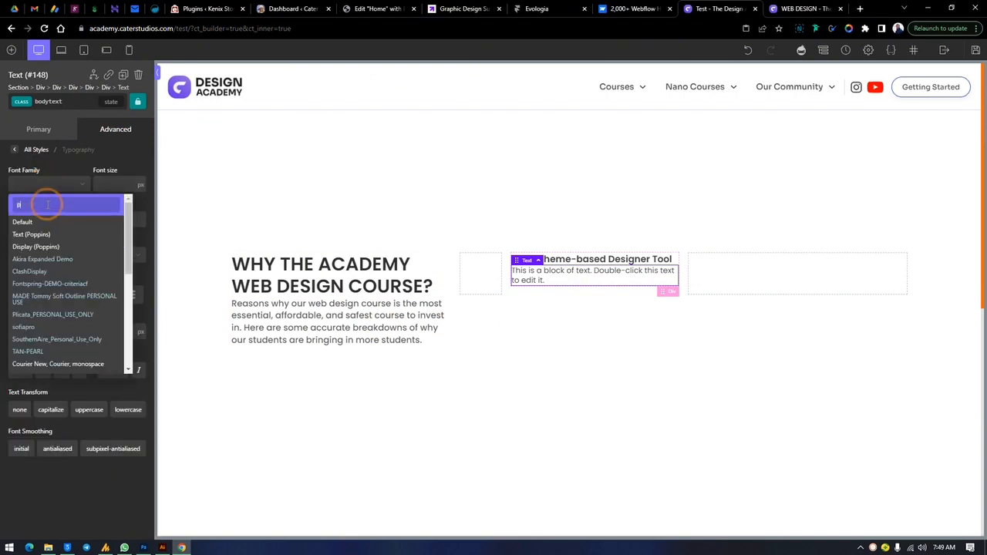
click(27, 235)
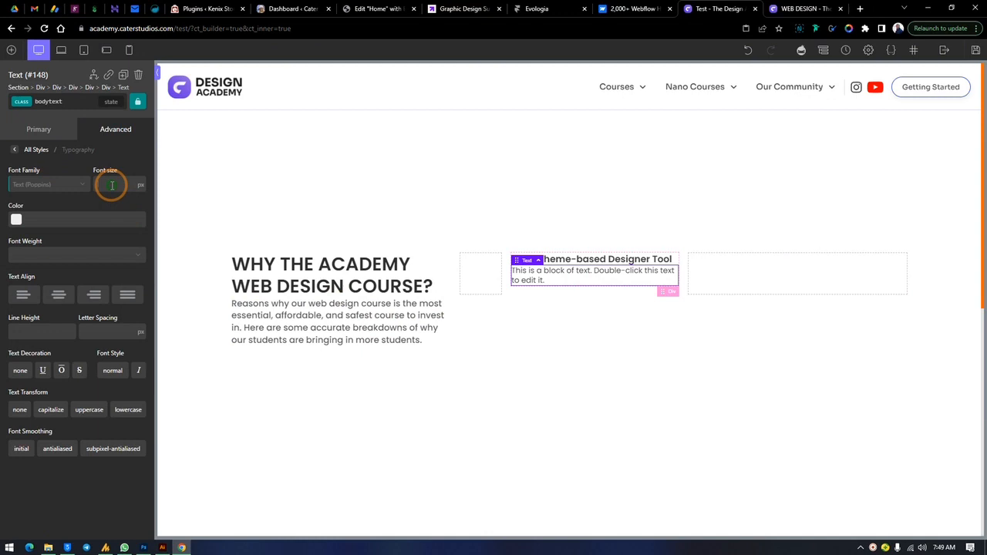
click(112, 185)
text(18)
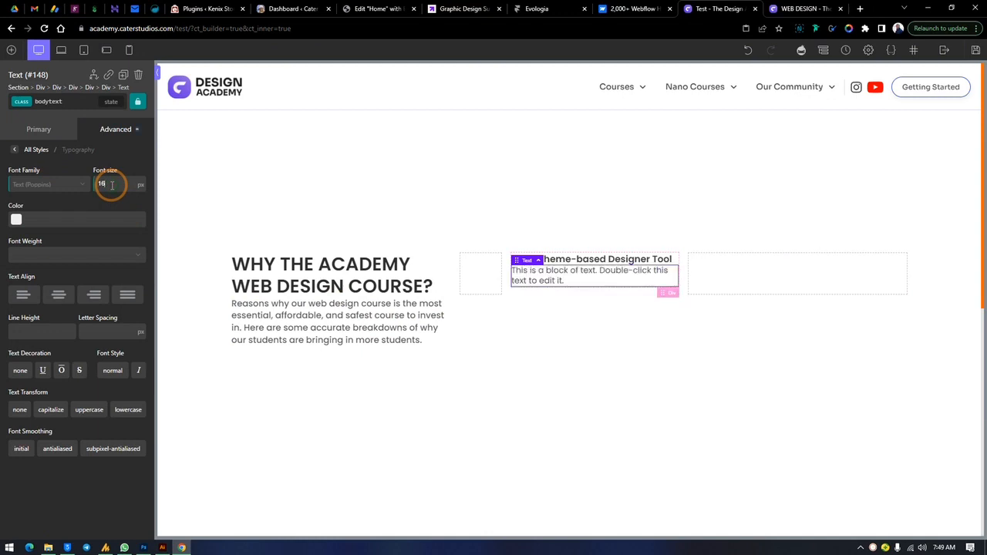
key(Down)
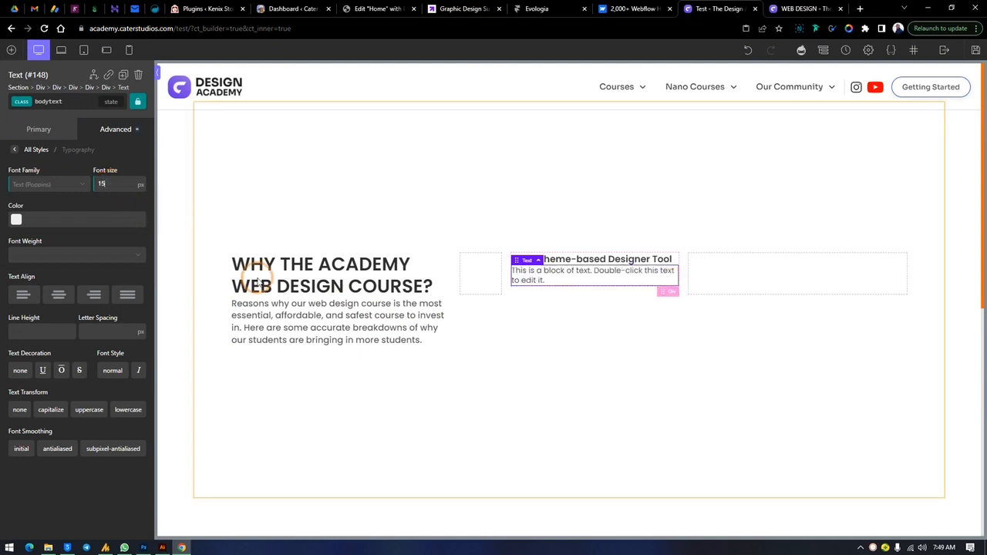
- Copy the "Not a Theme-based Designer Tool" description from the live course page and replace the text block's placeholder content with it
click(803, 9)
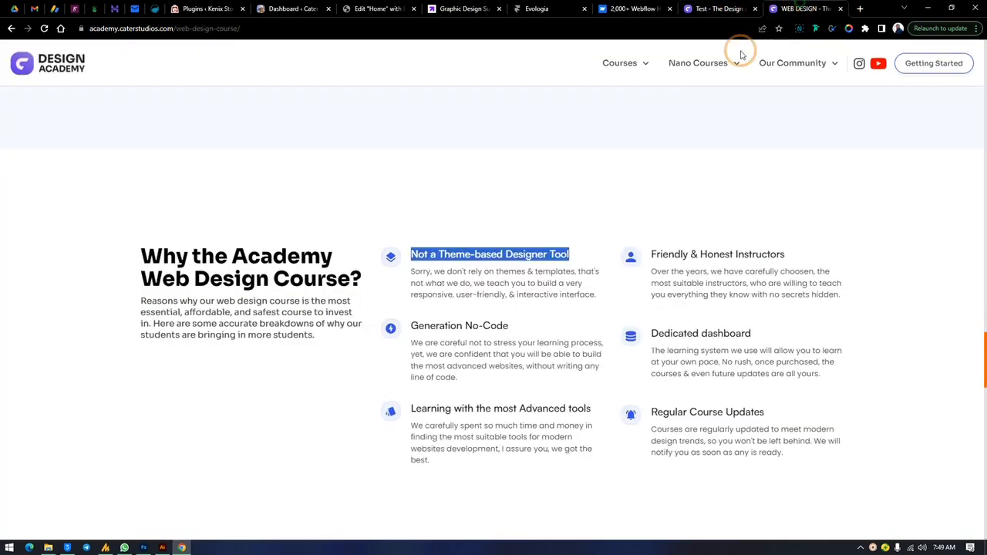
drag(595, 295, 412, 272)
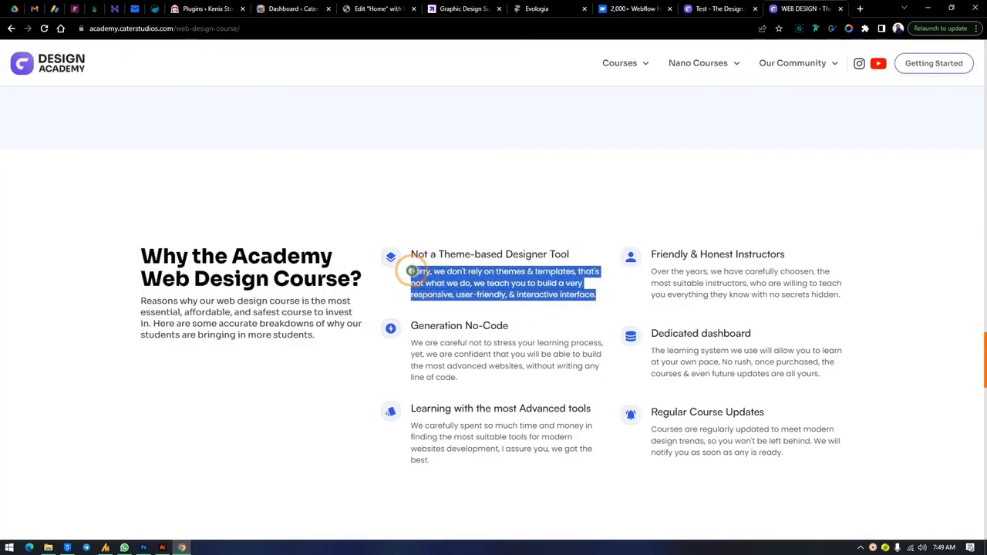
right_click(428, 279)
click(465, 285)
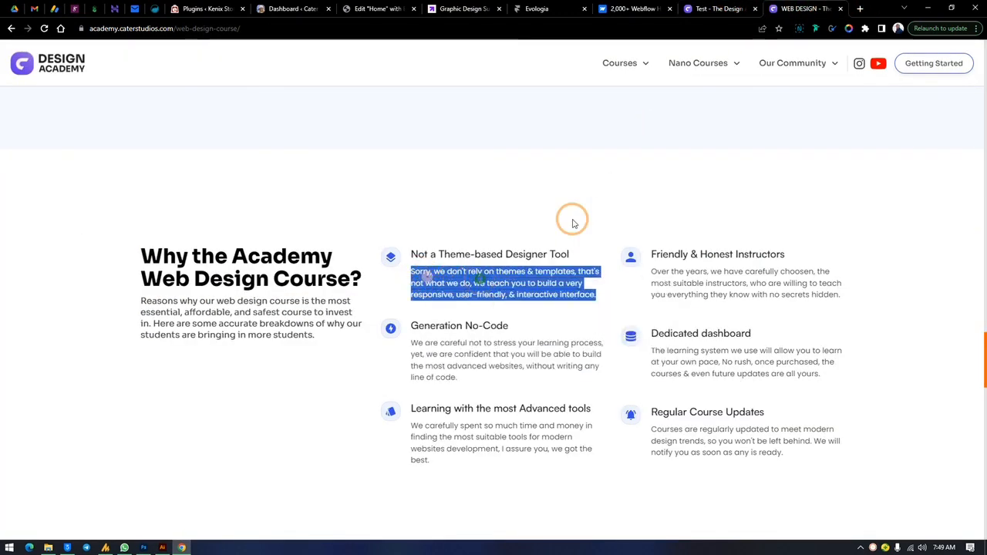
click(697, 4)
click(27, 126)
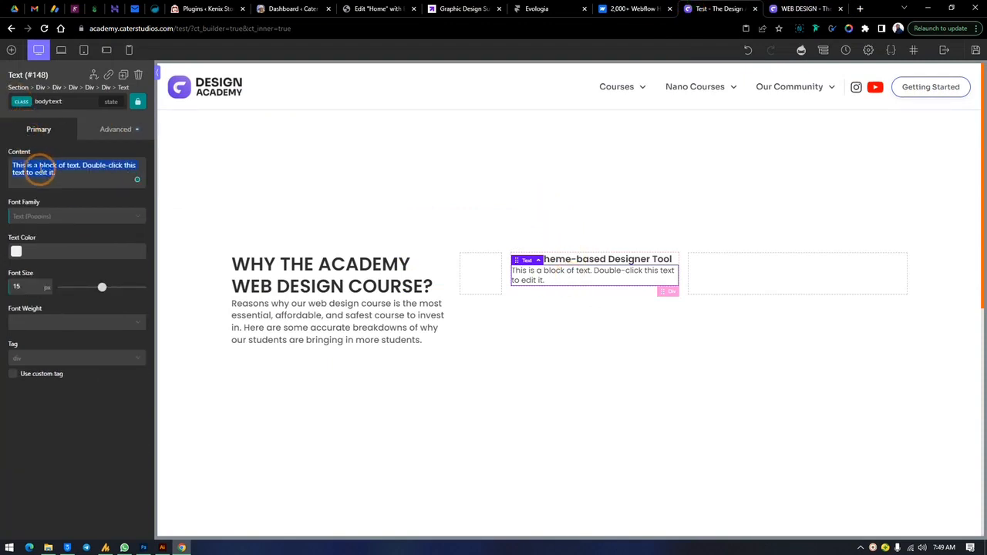
key(ctrl+v)
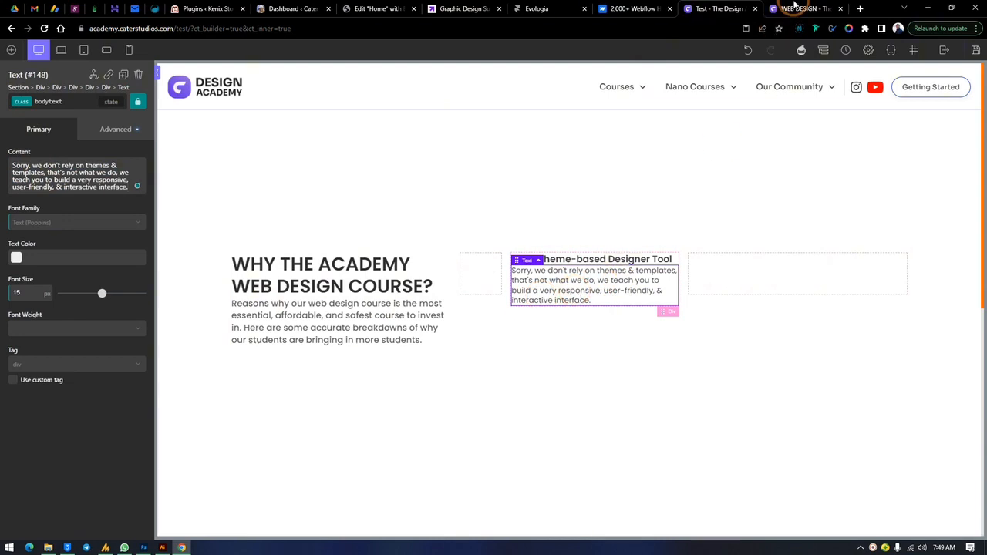
- Compare the heading and description layout with the same section on the live web design course page
click(794, 9)
click(717, 8)
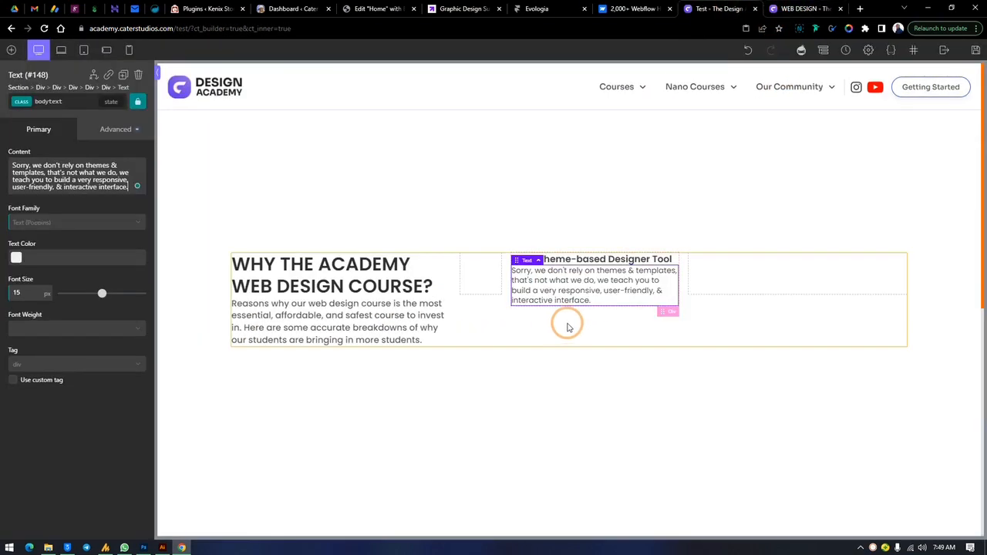
click(714, 183)
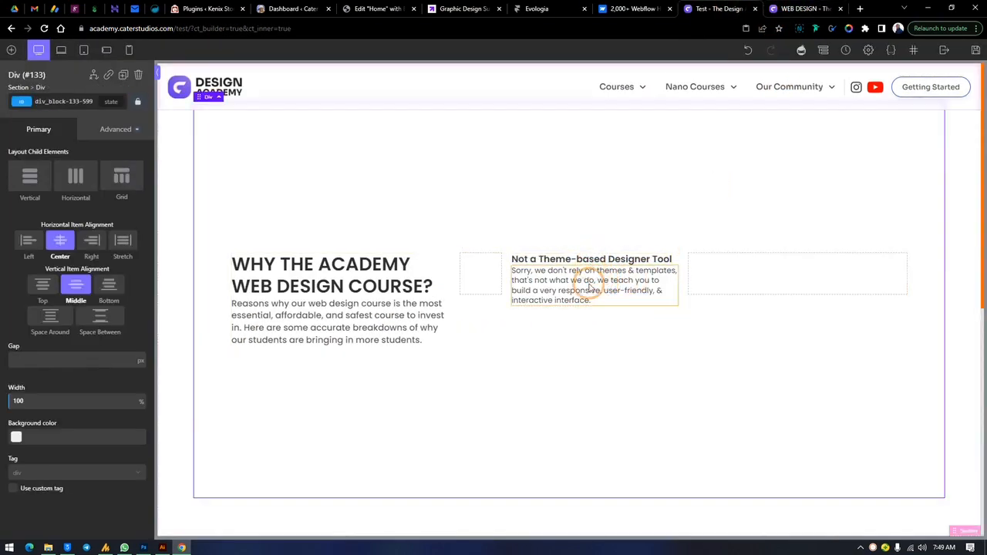
click(806, 8)
click(606, 182)
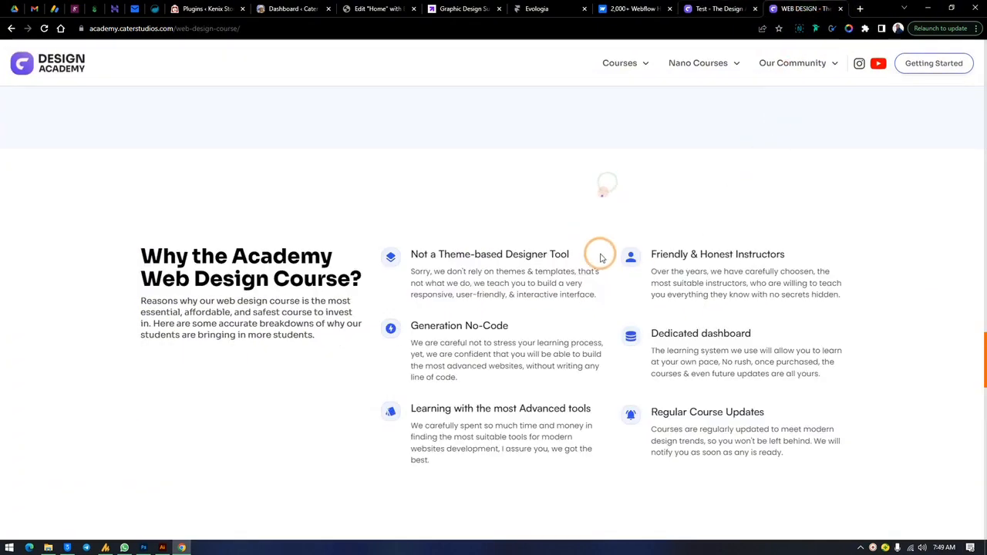
click(717, 8)
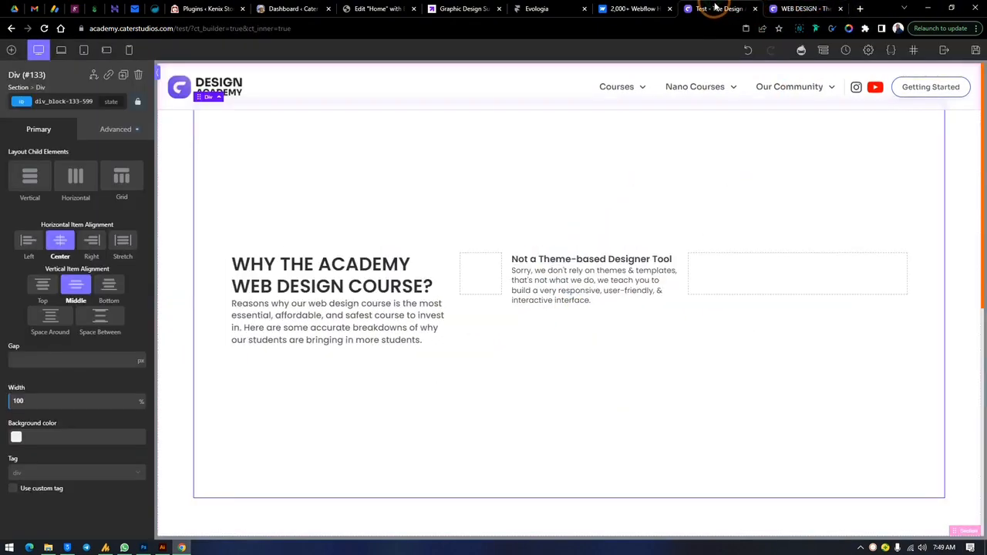
- Set the gap of the div holding the "Not a Theme-based Designer Tool" heading and its description to 5 px
click(592, 264)
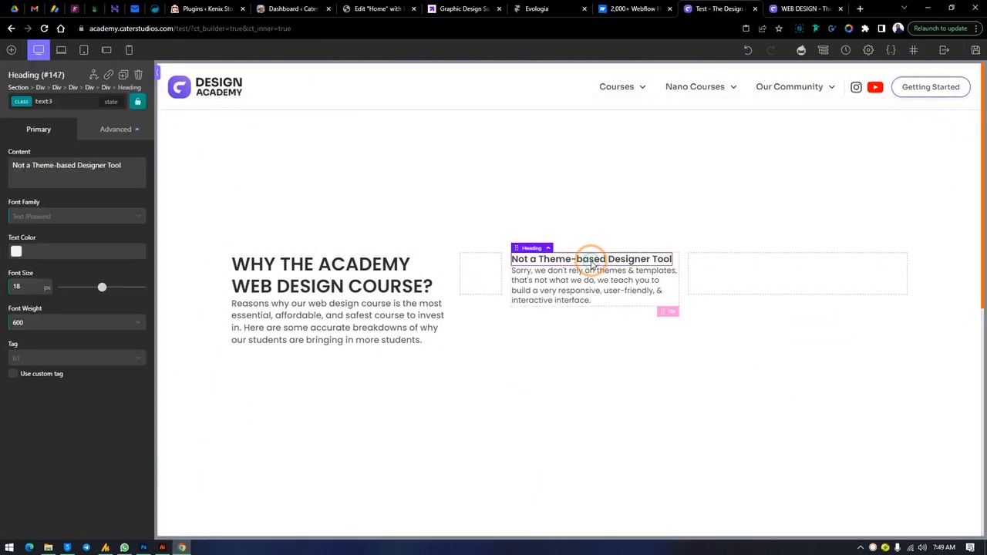
click(680, 266)
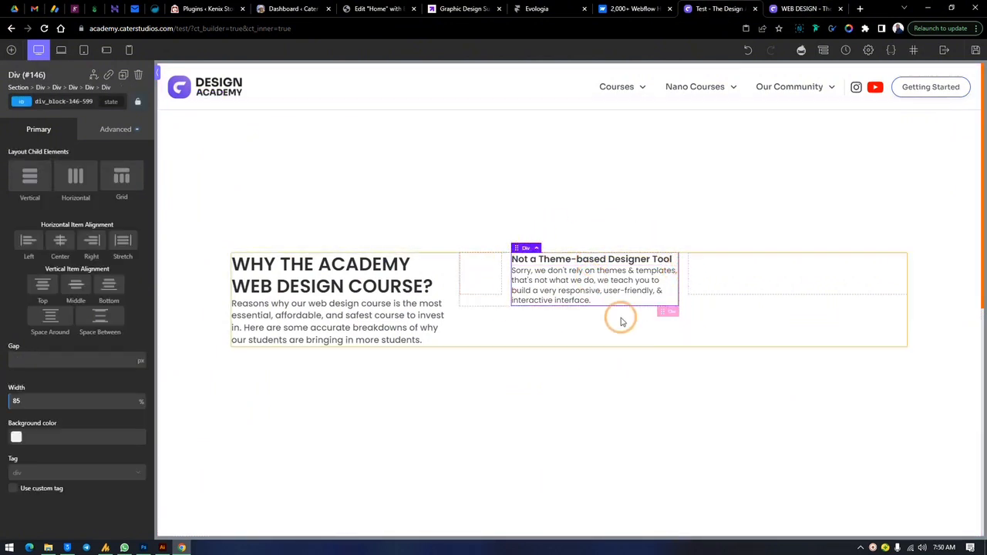
click(34, 359)
text(10)
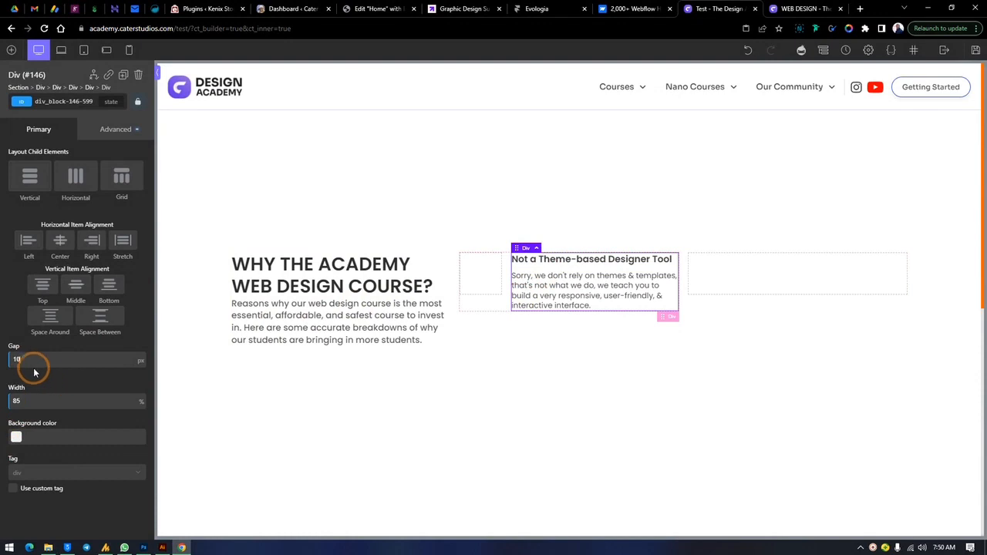
key(Down)
key(Down)
key(Down)
key(Down)
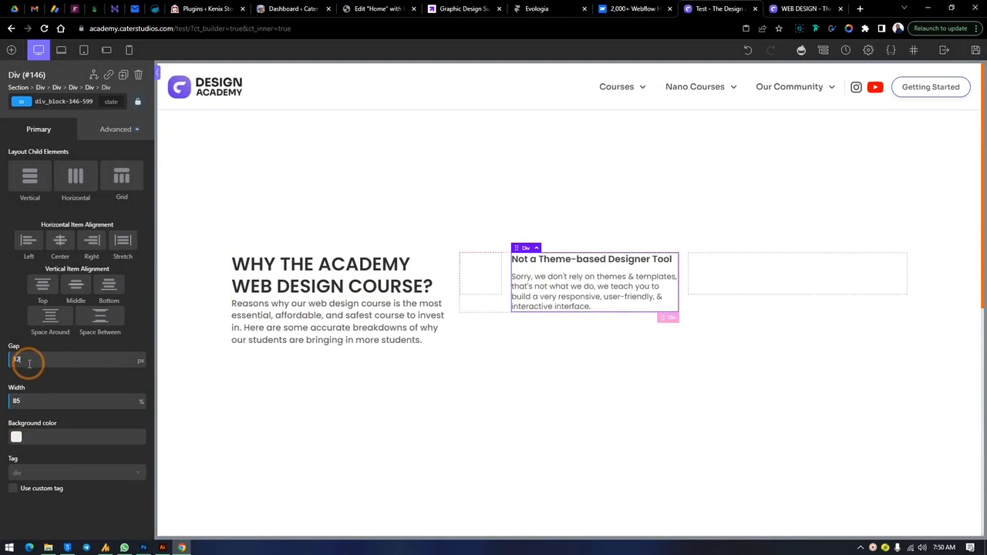
key(Down)
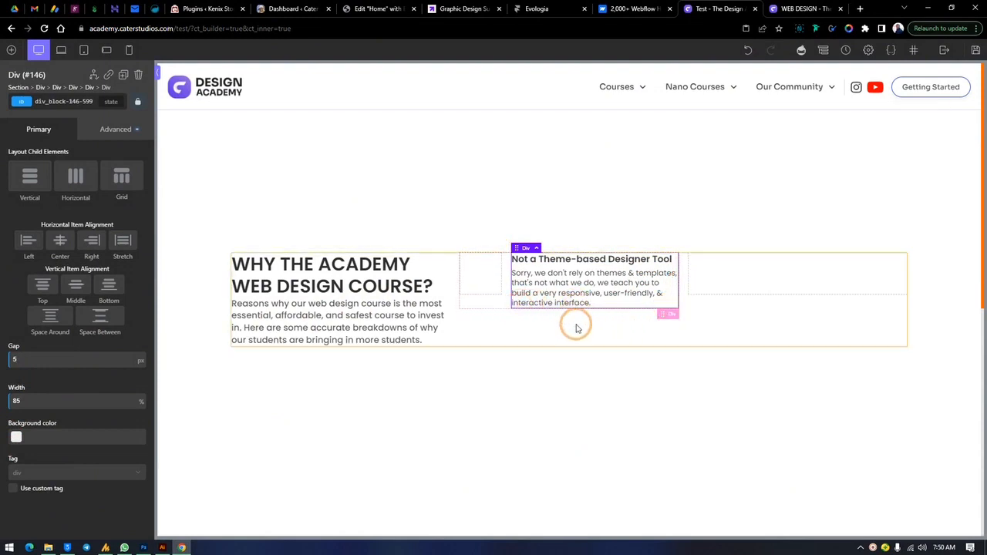
- Try a 20 px bottom padding on the "Not a Theme-based Designer Tool" heading and clear it again
click(609, 260)
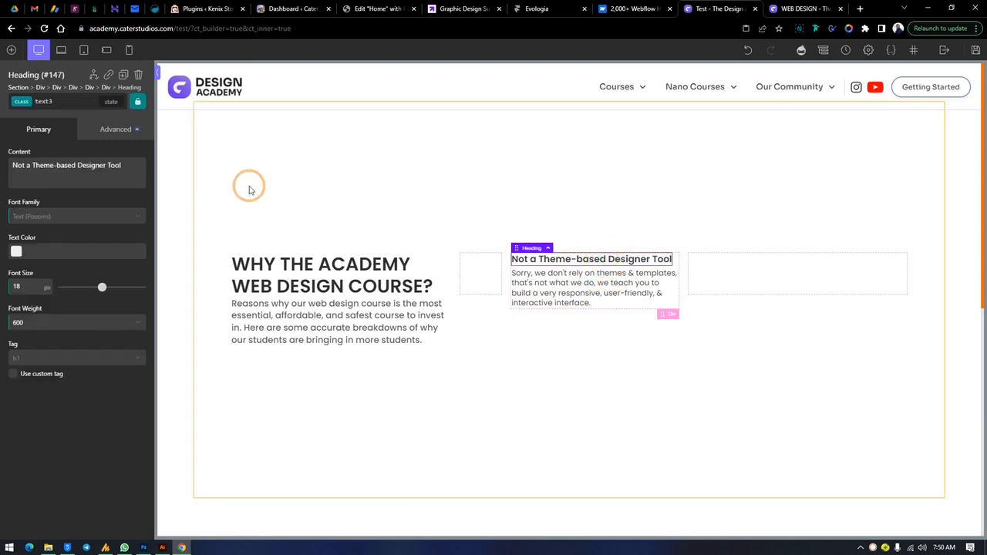
click(116, 129)
click(71, 191)
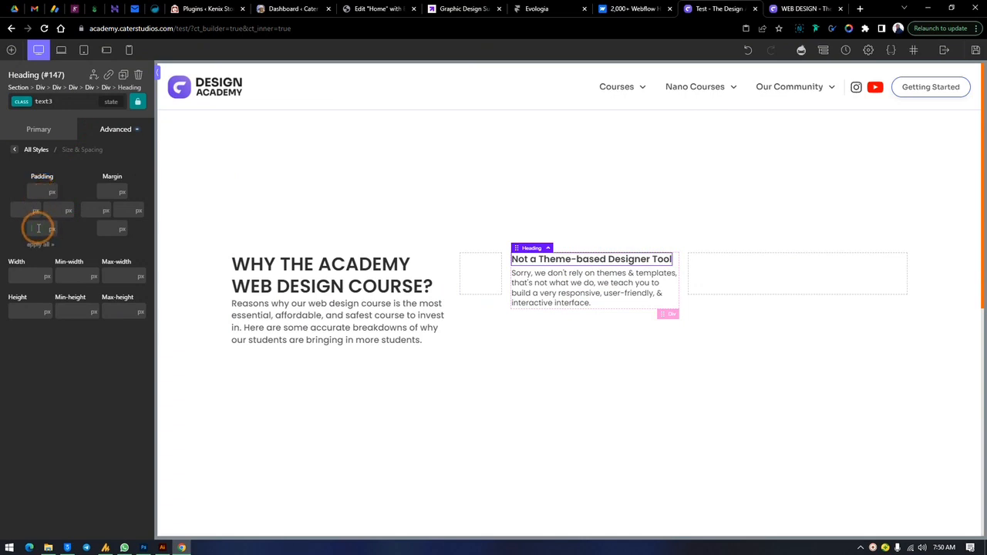
click(38, 228)
text(20)
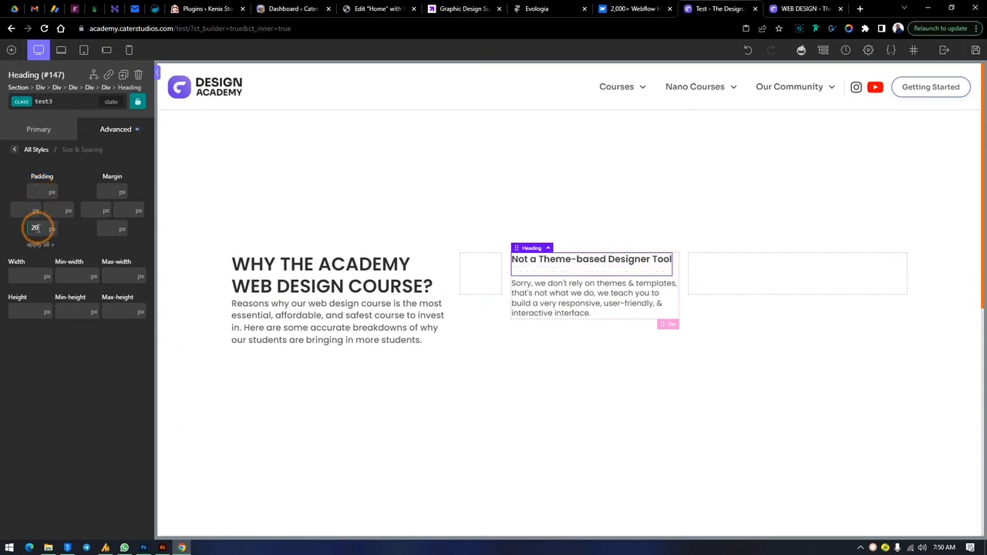
click(21, 235)
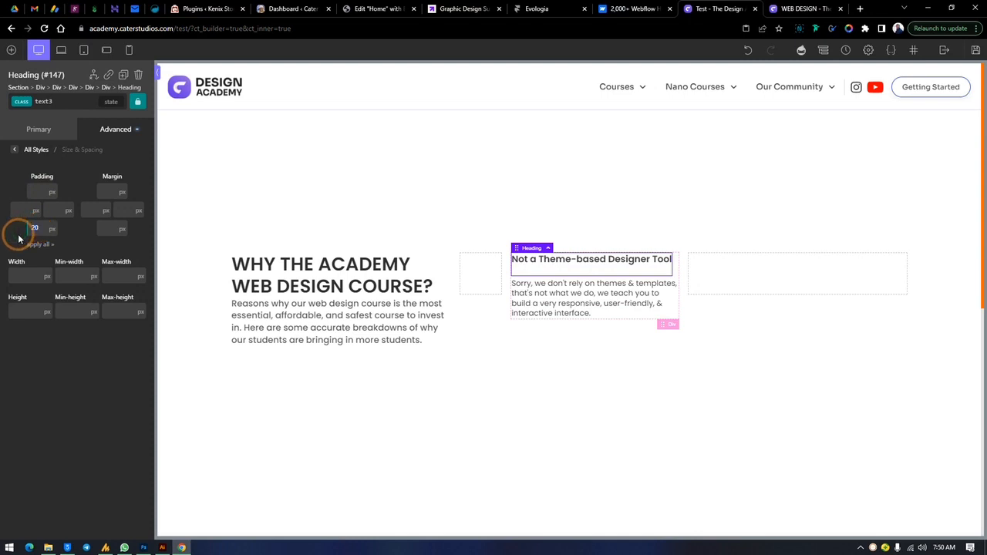
key(BackSpace)
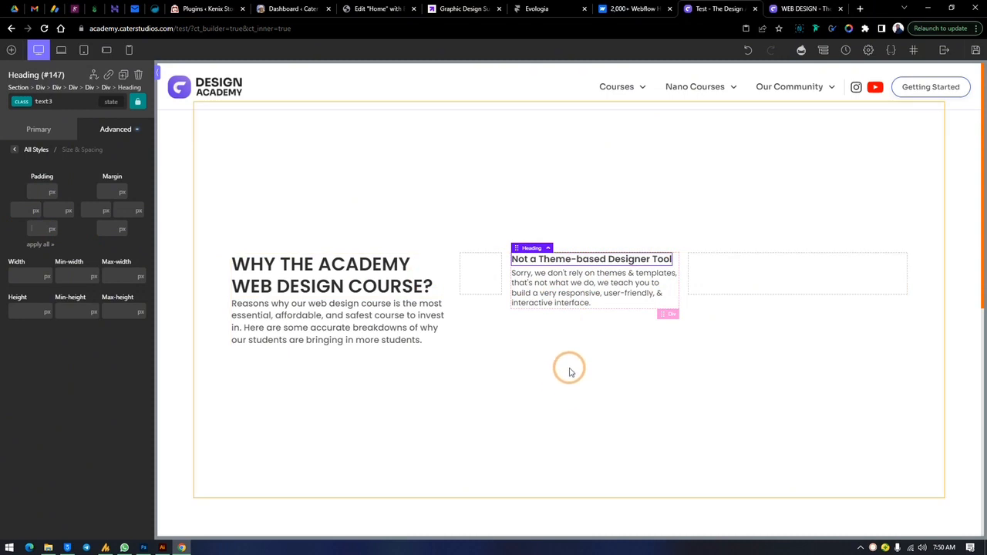
click(481, 275)
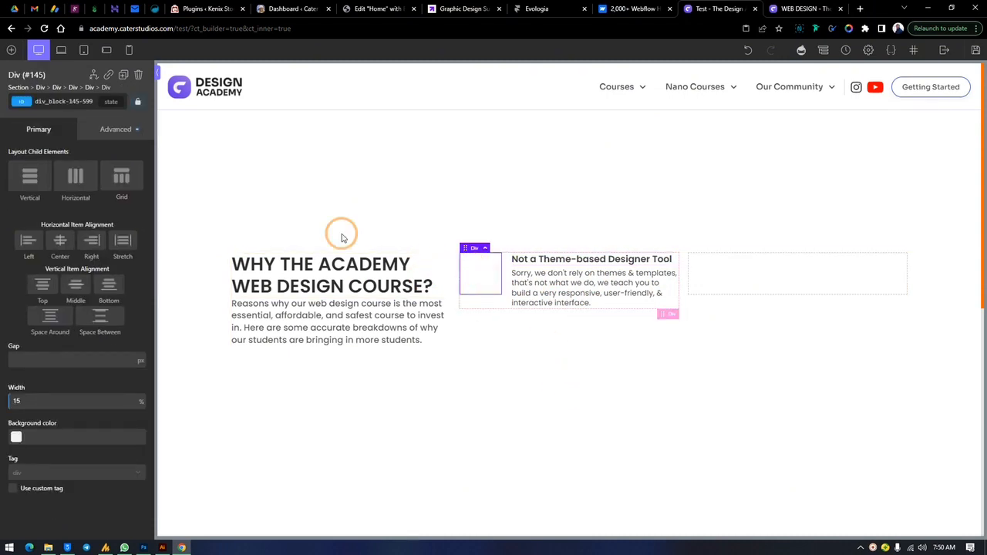
click(12, 50)
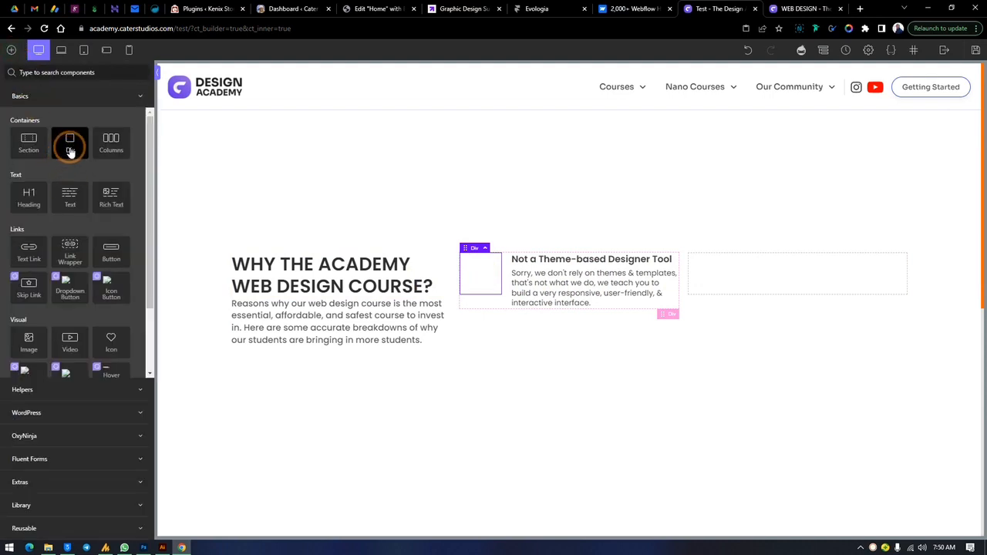
click(478, 276)
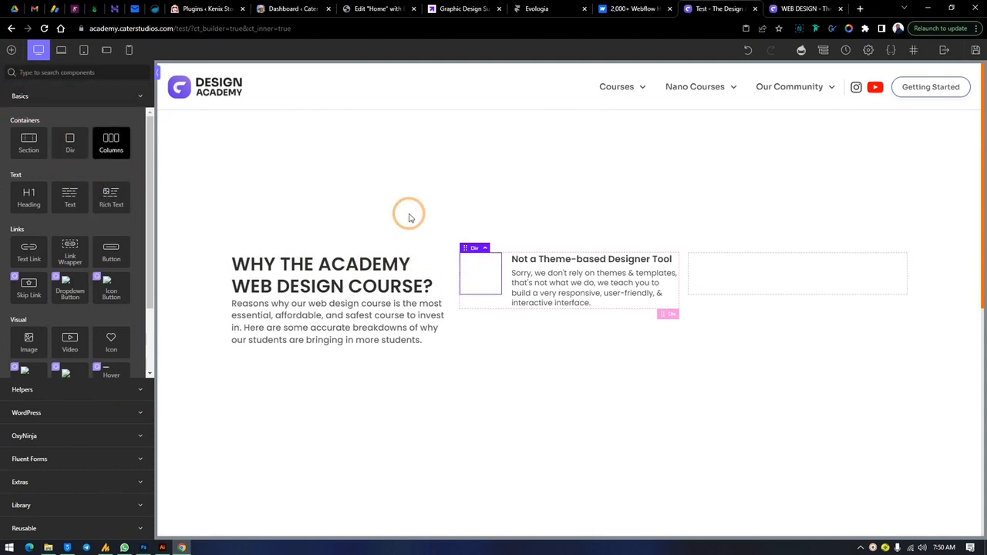
click(535, 301)
- Select the narrow empty div beside the feature heading for a new element and check the matching icon on the live course page
click(478, 277)
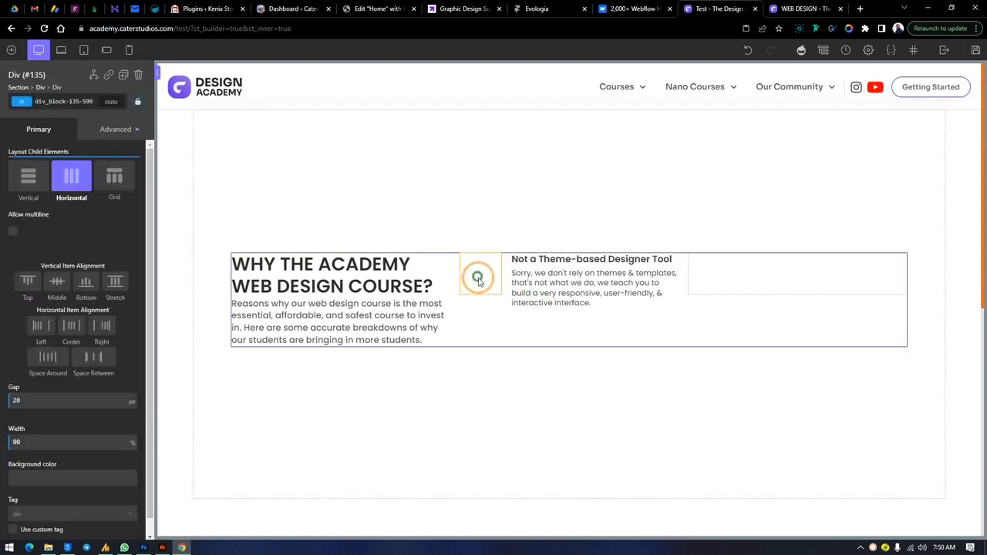
click(60, 103)
click(60, 101)
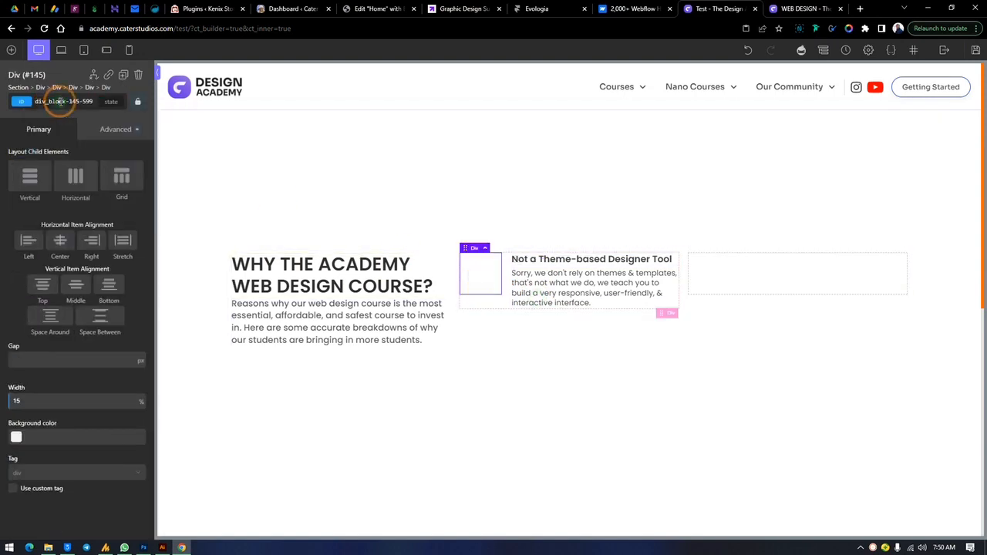
click(9, 49)
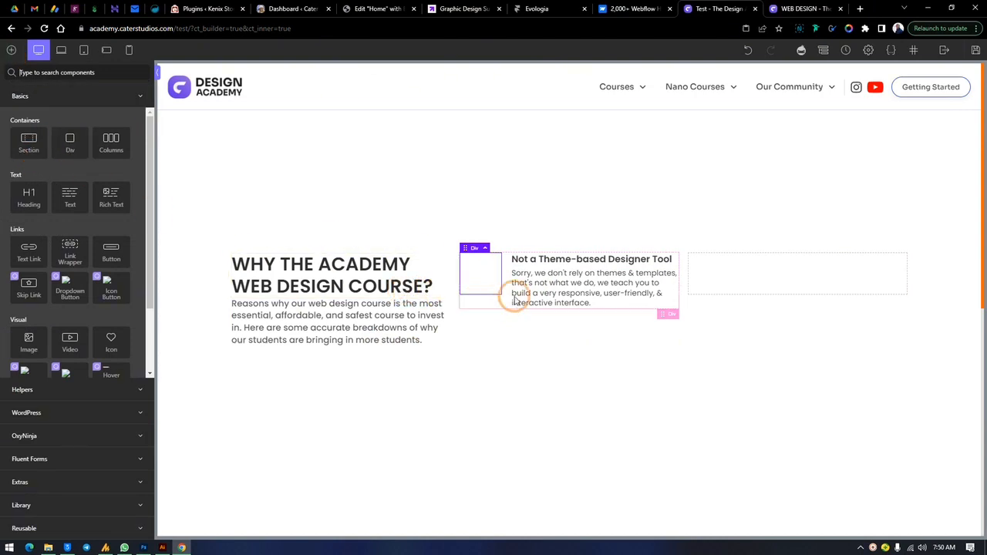
click(822, 7)
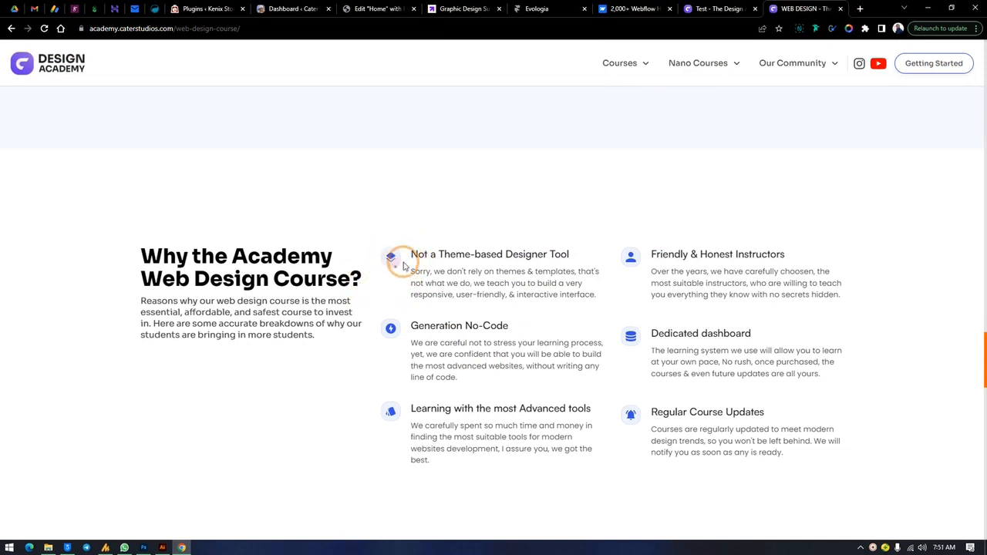
click(723, 8)
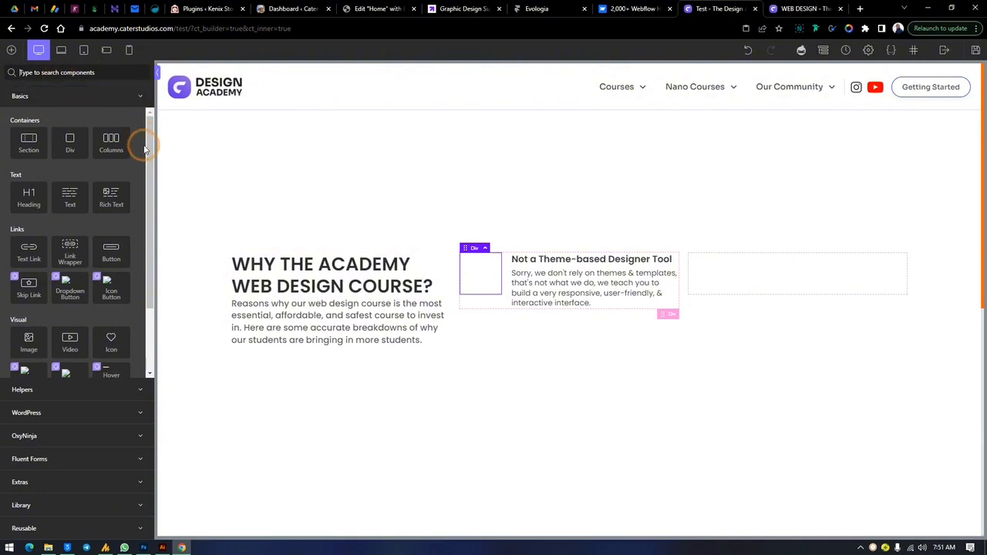
- Insert an Icon element into the narrow div beside the feature heading and wrap the icon in its own div
text(ic)
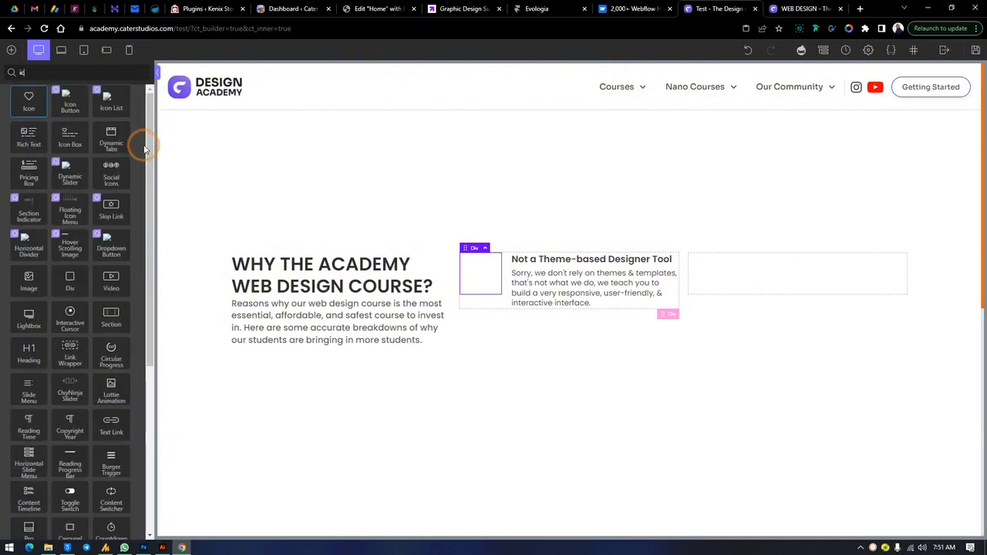
click(29, 100)
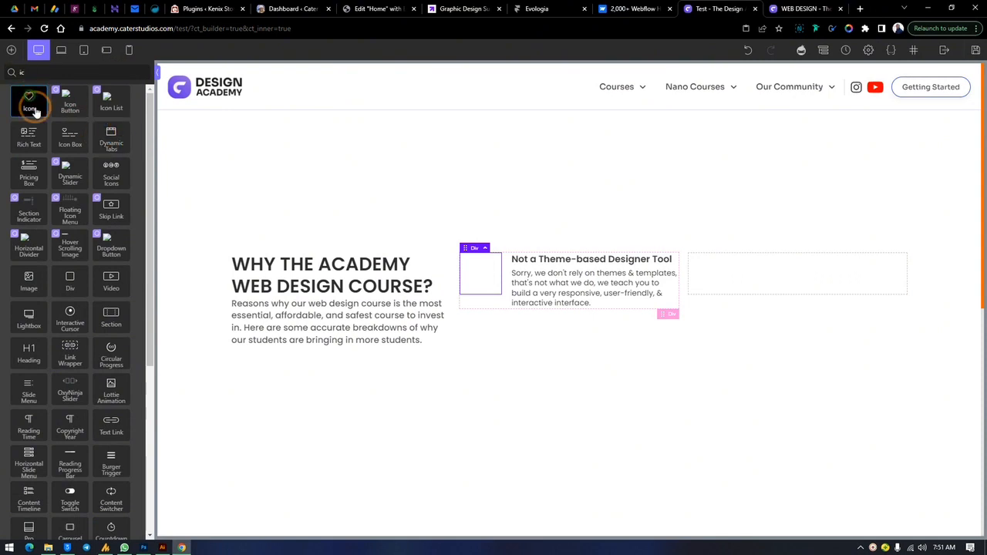
click(482, 275)
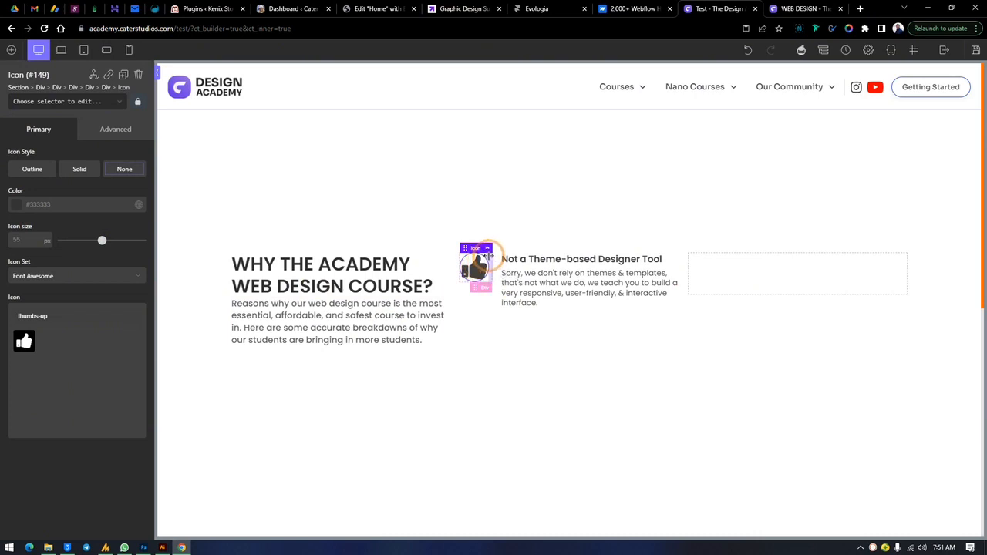
right_click(474, 270)
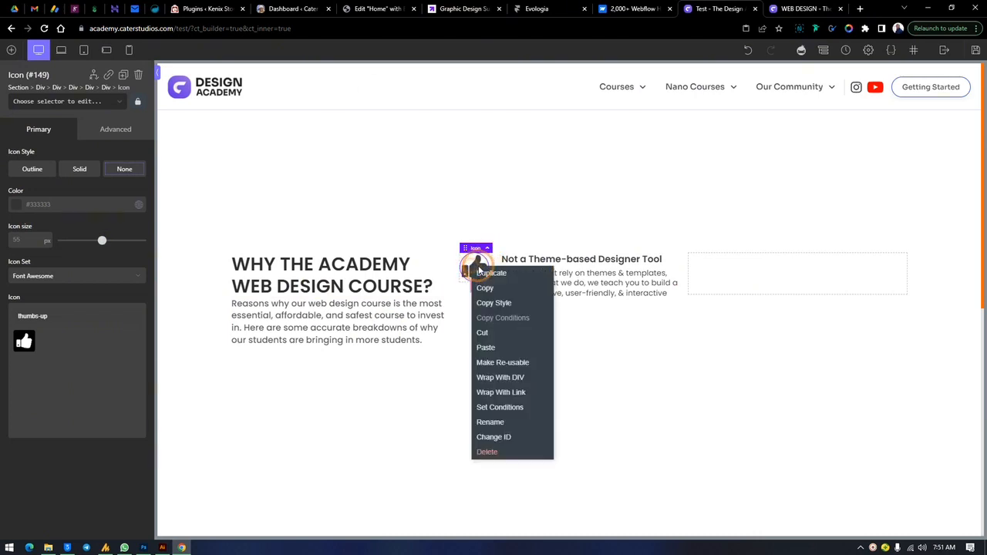
click(502, 377)
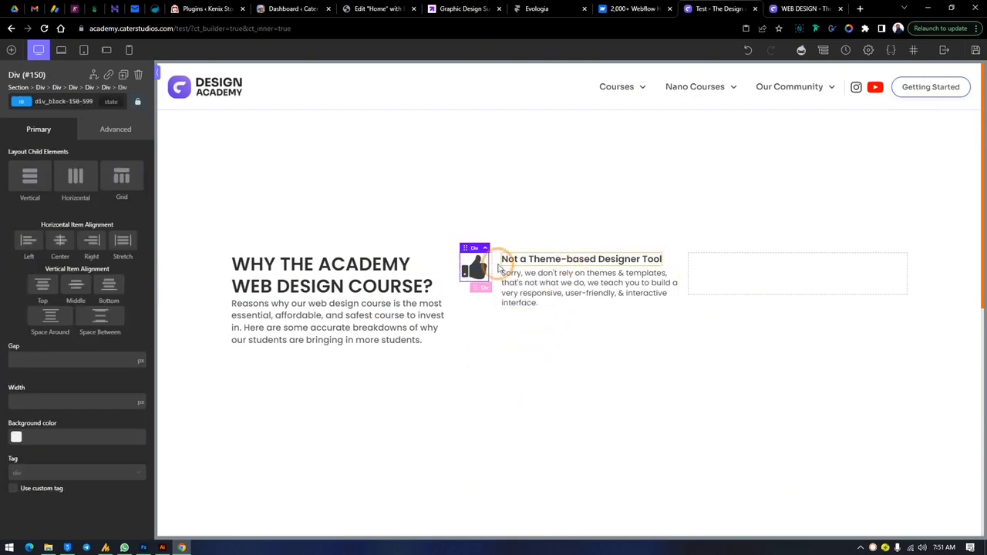
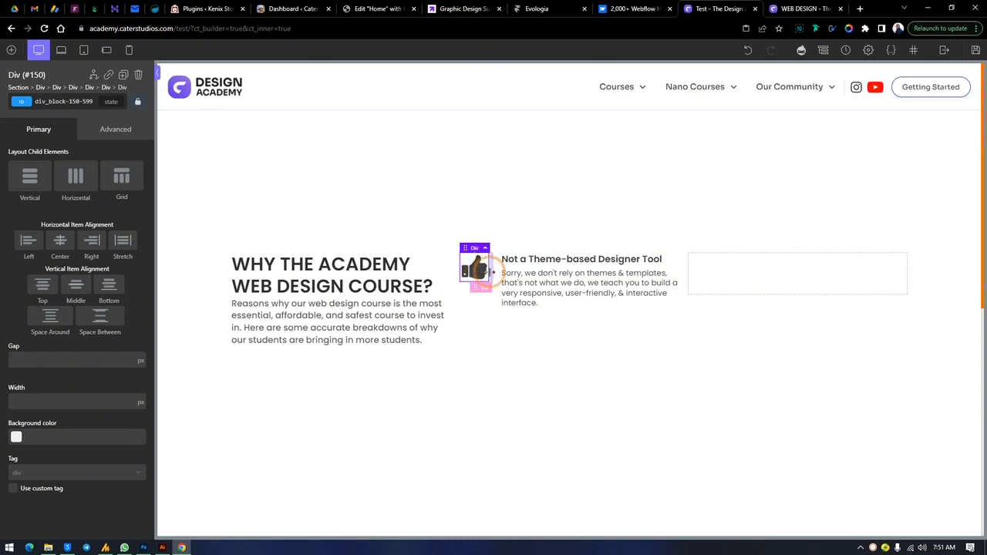
- Switch the icon's set to CATER ICONS and choose the "announcement" icon
click(475, 271)
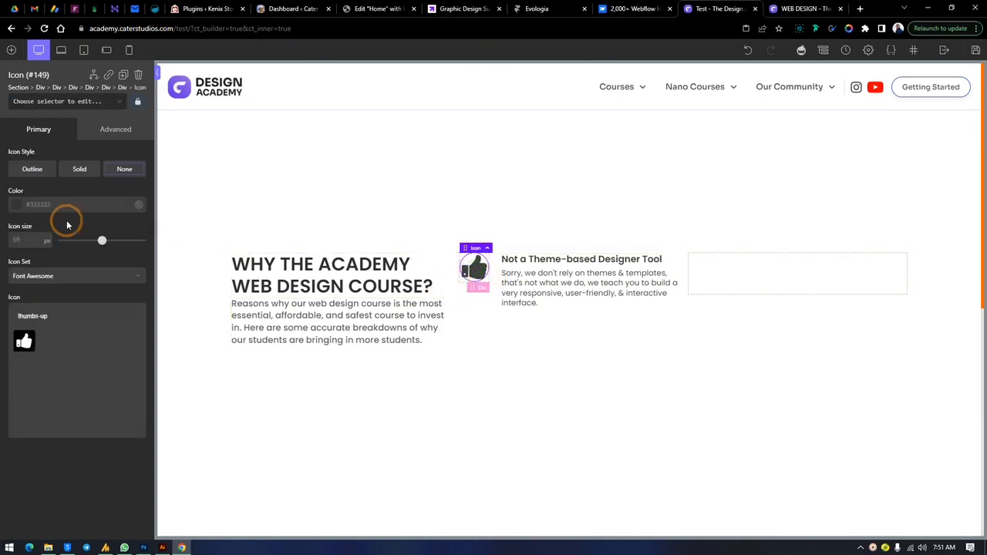
click(24, 341)
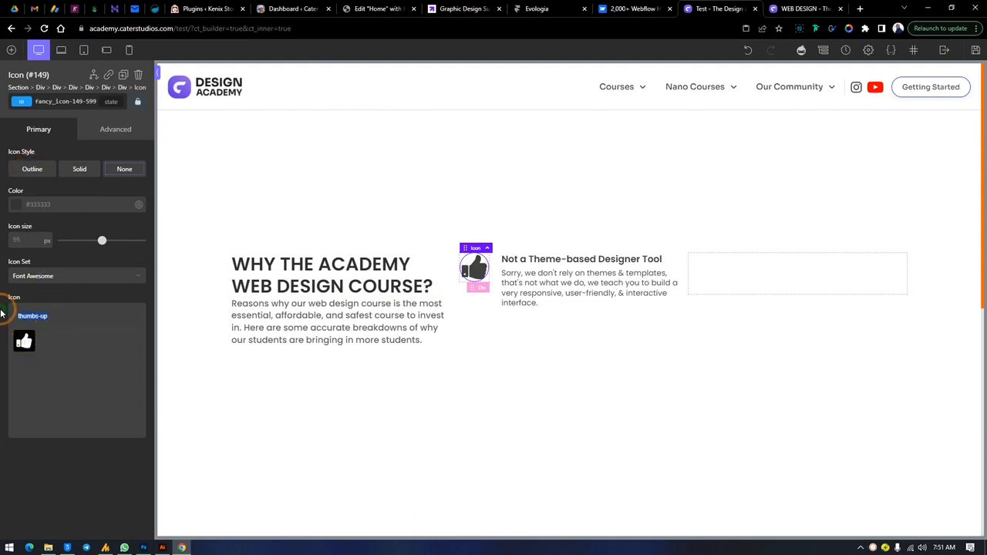
click(44, 276)
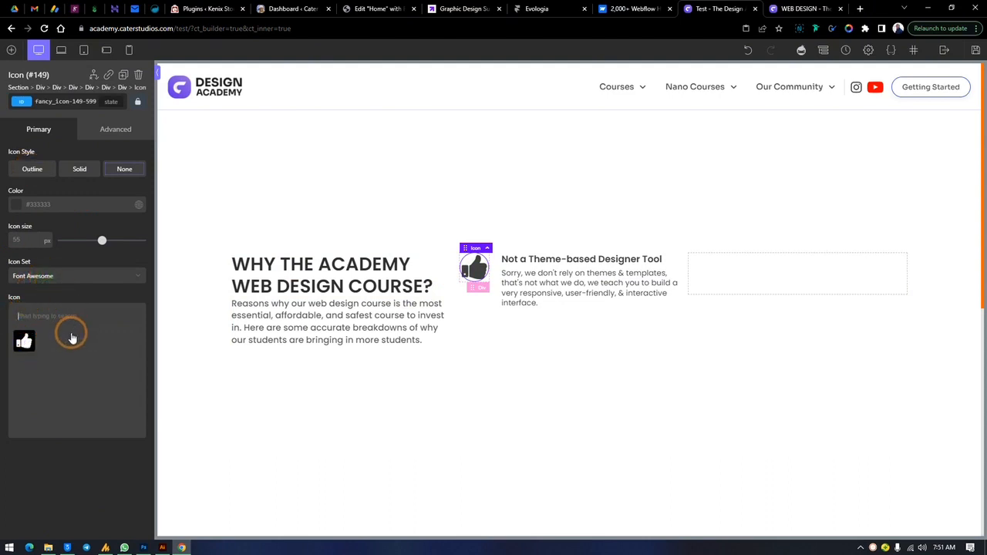
click(48, 316)
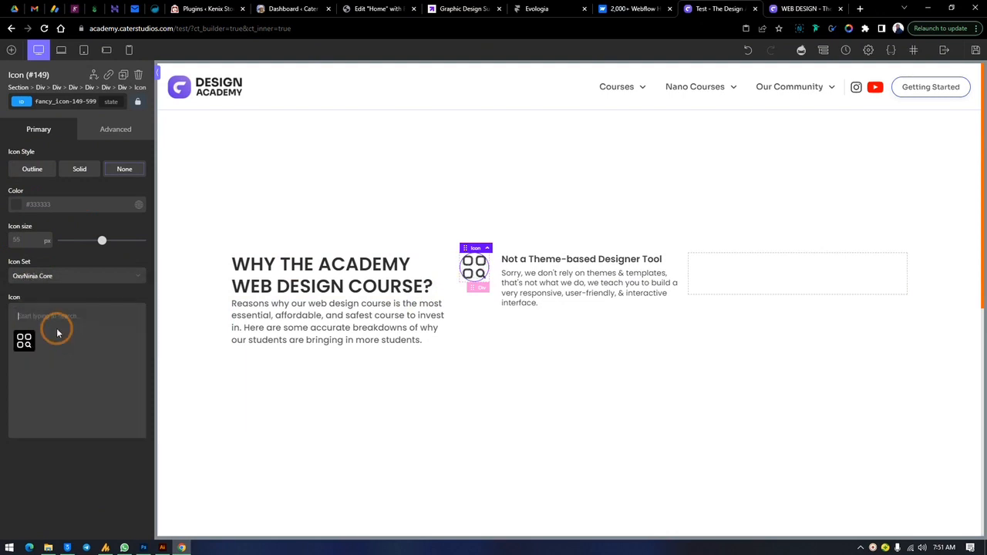
click(44, 276)
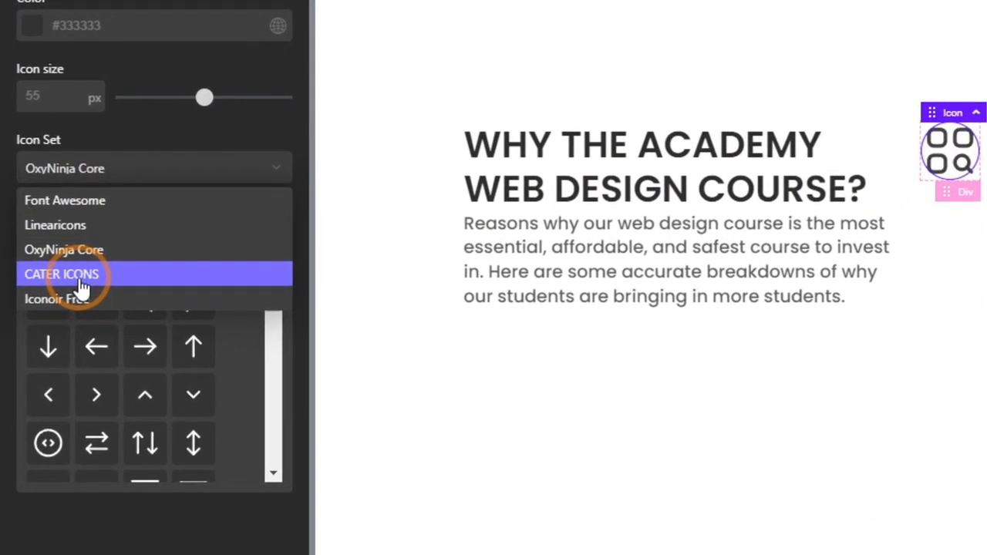
click(31, 328)
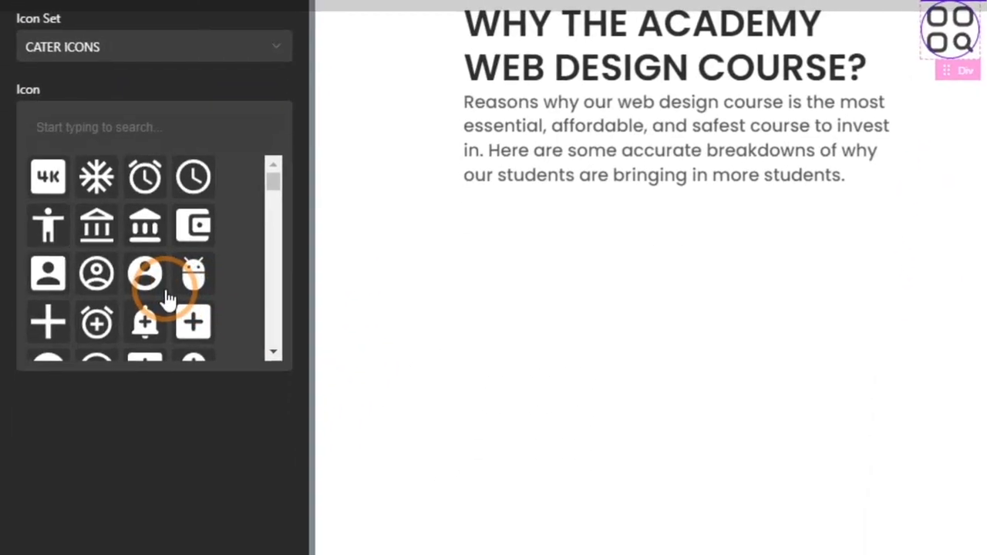
scroll(81, 374, down, 5)
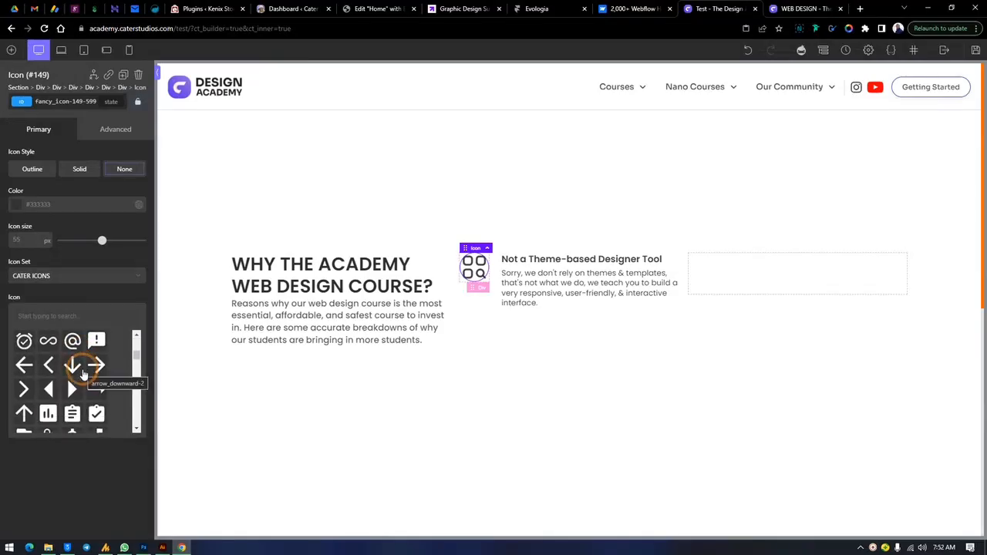
click(97, 340)
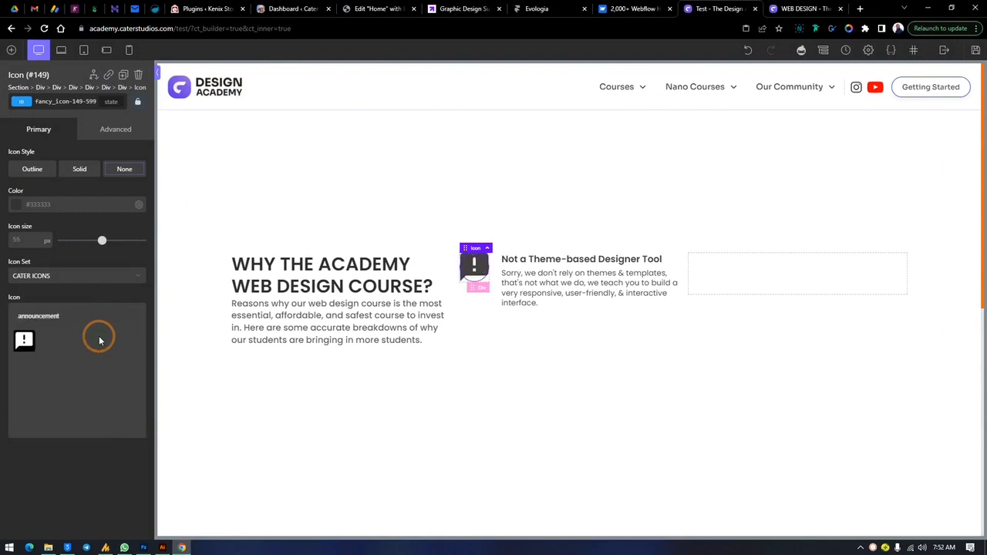
- Set the announcement icon's size to 39 px and select the div wrapped around it
mouse_move(101, 243)
mouse_down()
mouse_move(82, 240)
mouse_move(85, 254)
mouse_up()
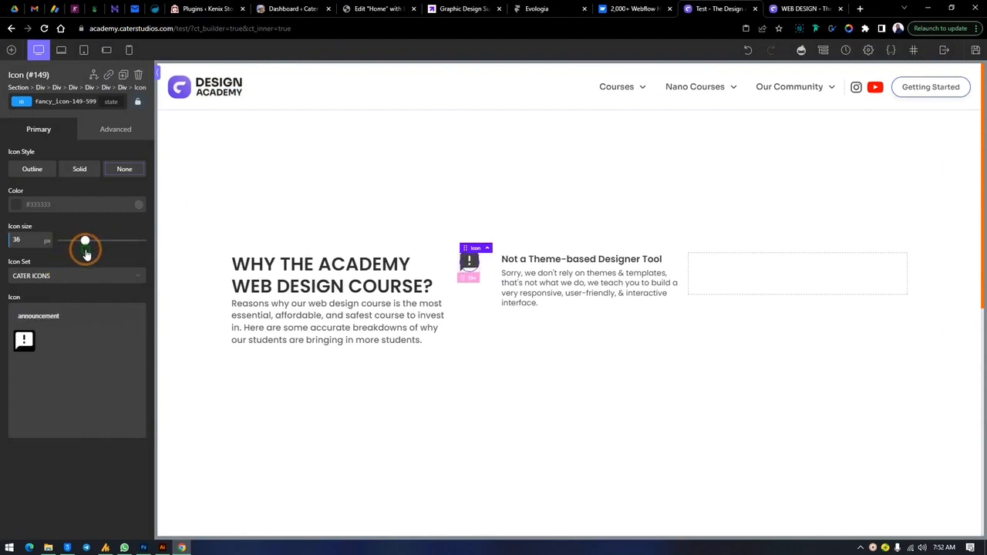
click(477, 269)
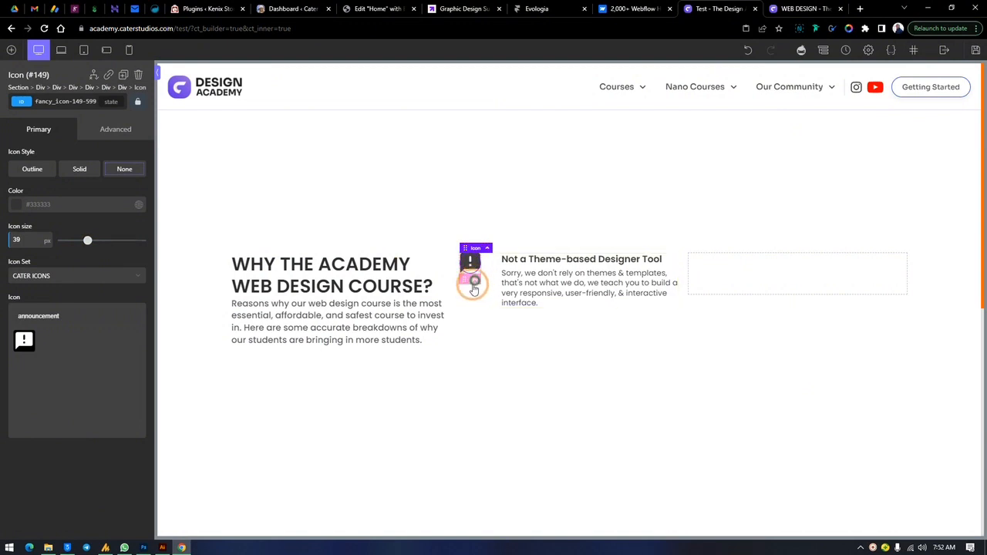
click(475, 289)
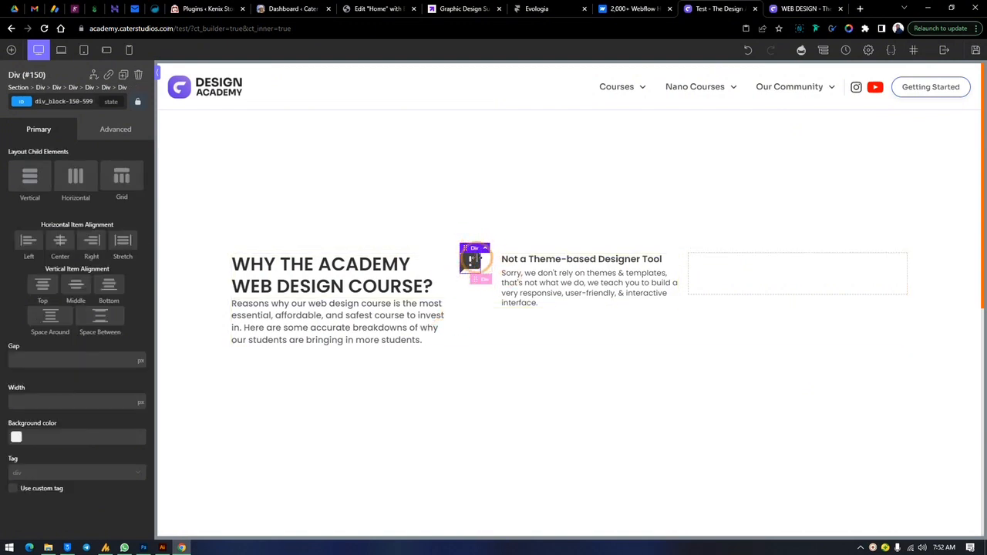
- Apply 10 px padding to all sides of the div wrapped around the announcement icon, checking the icon styling on the live course page
click(487, 269)
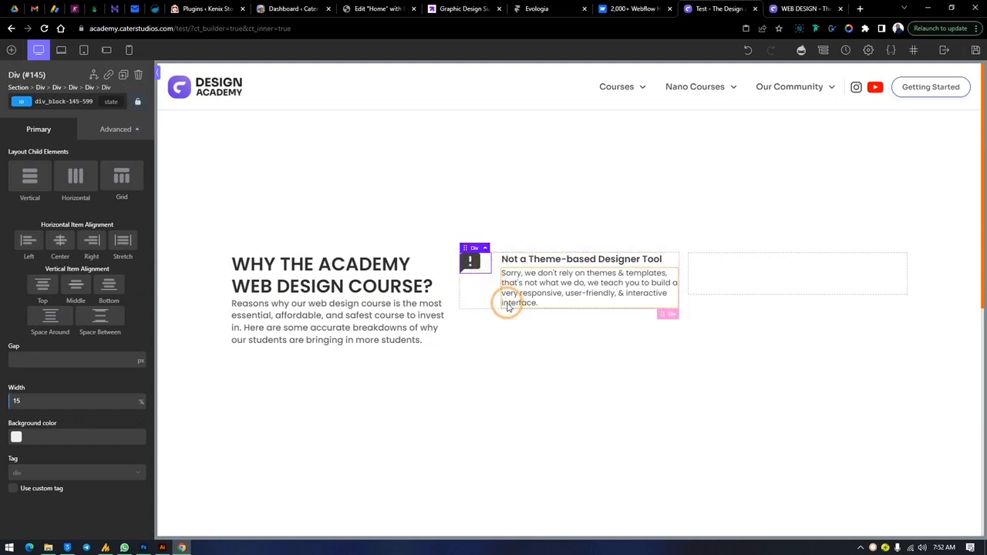
click(473, 270)
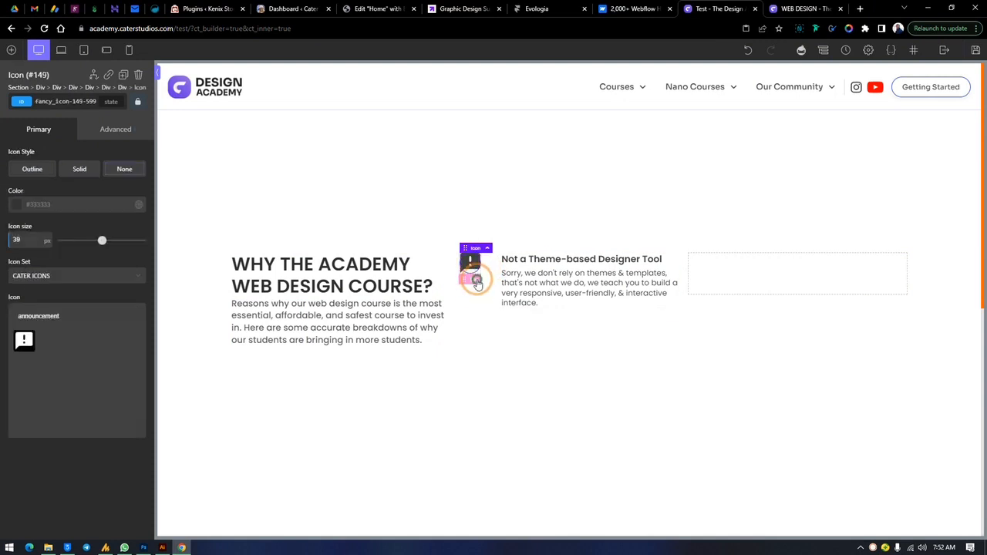
click(477, 282)
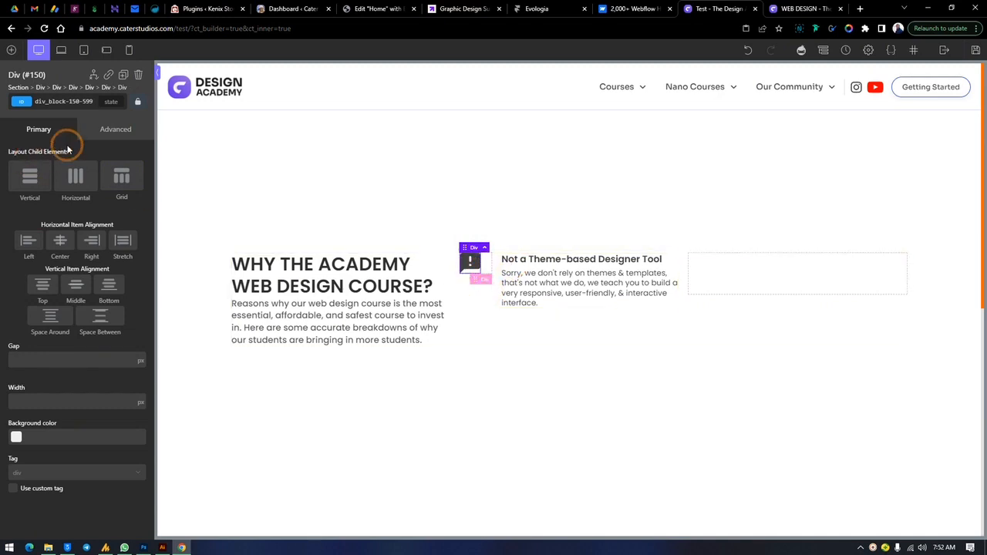
click(99, 131)
click(799, 9)
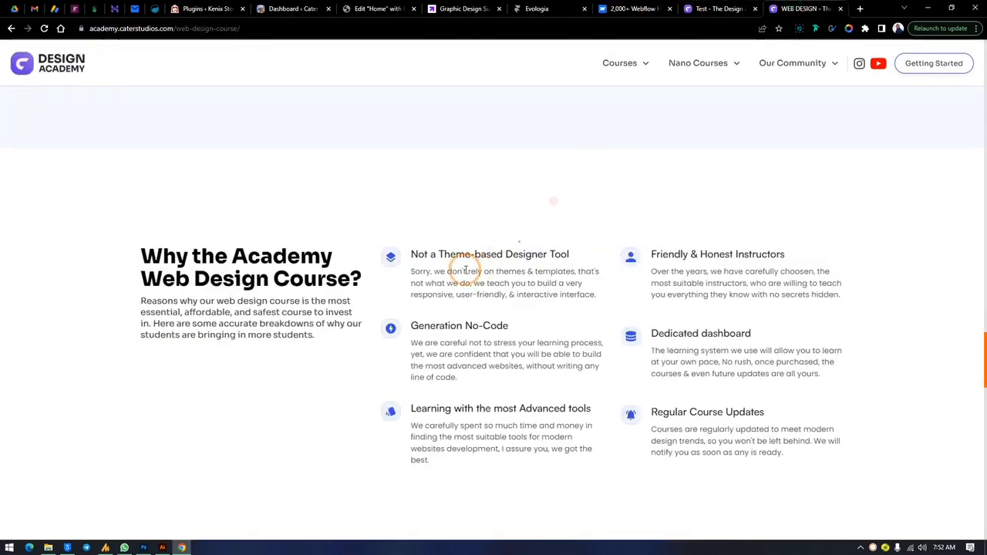
click(747, 8)
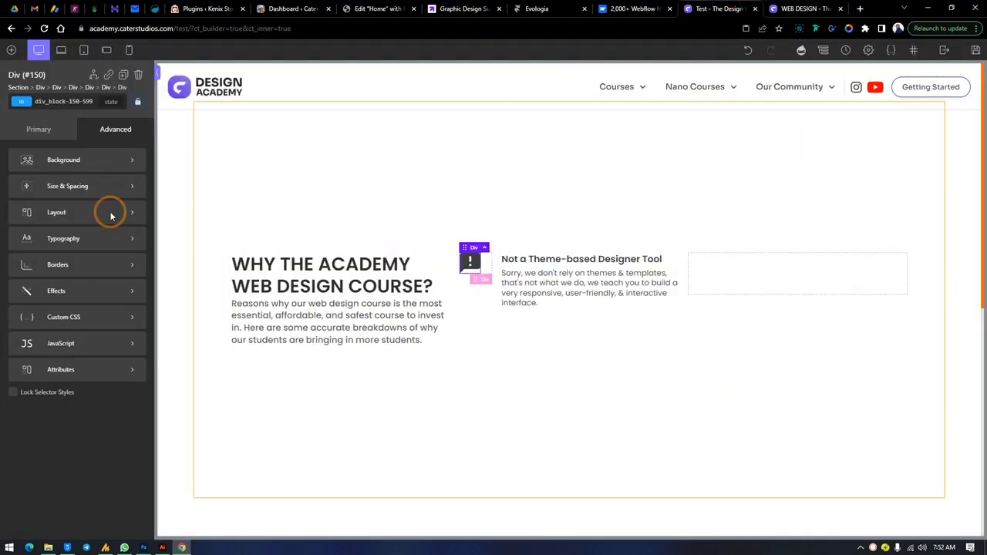
click(66, 185)
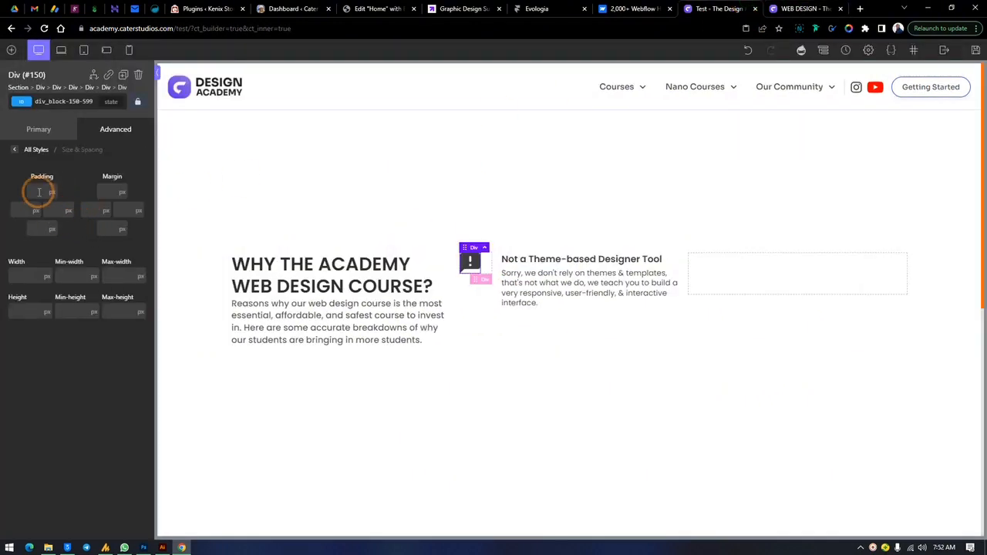
click(37, 192)
text(10)
click(38, 245)
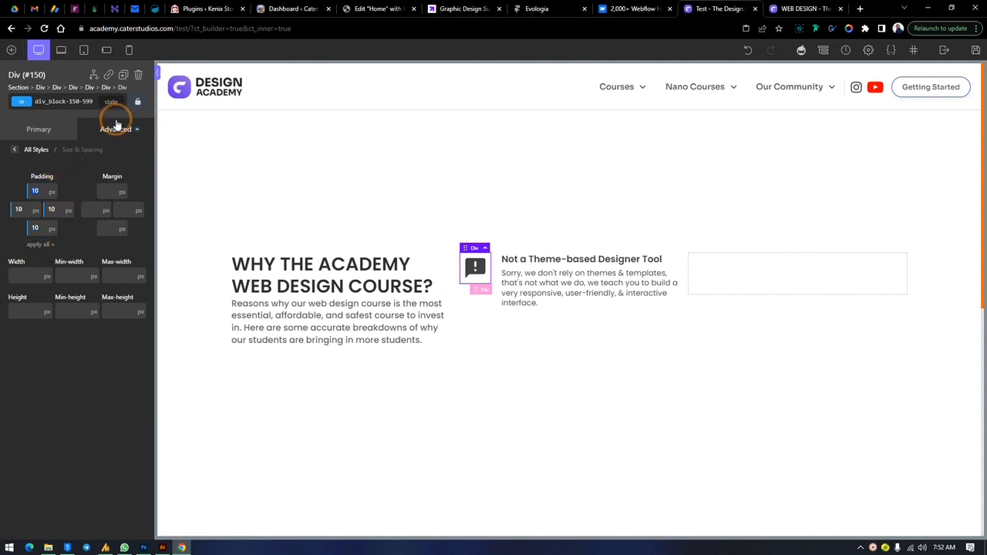
- Give the icon's wrapper div the global purple background colour and reduce its opacity to 17%
click(114, 127)
click(68, 161)
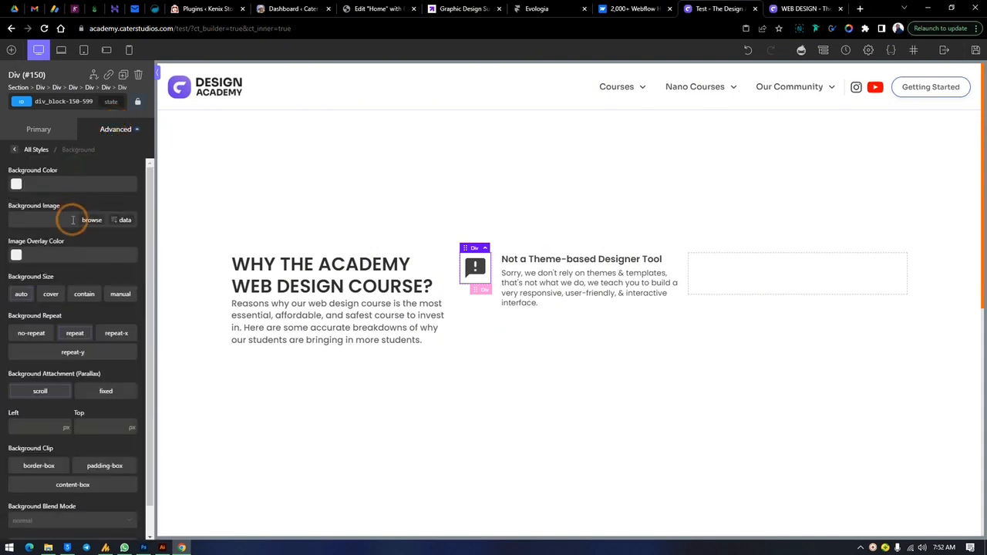
click(17, 185)
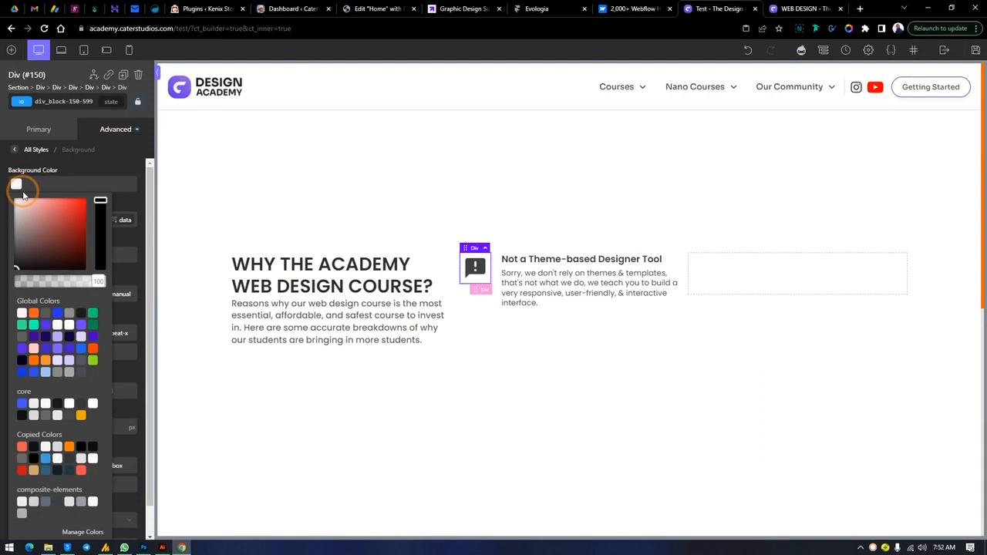
click(44, 326)
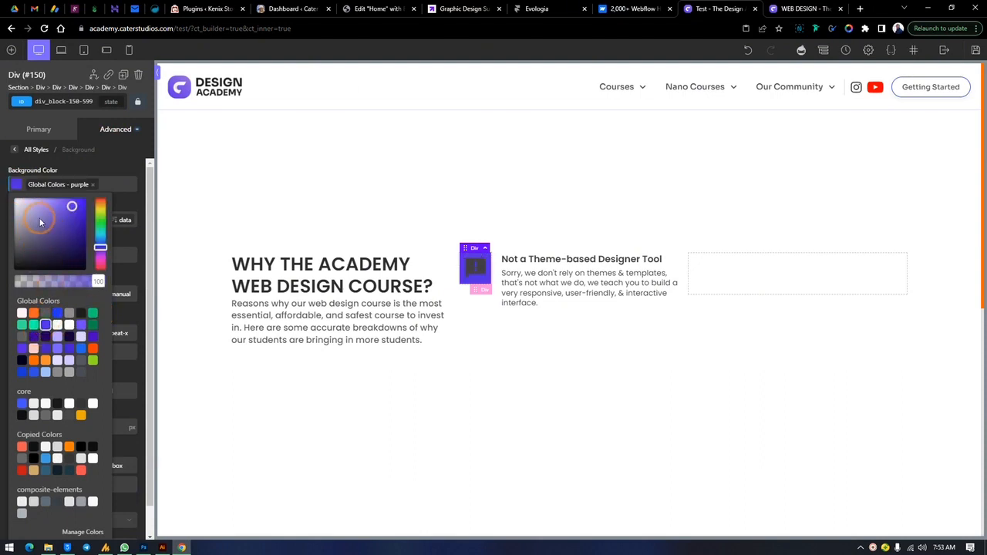
drag(97, 280, 28, 283)
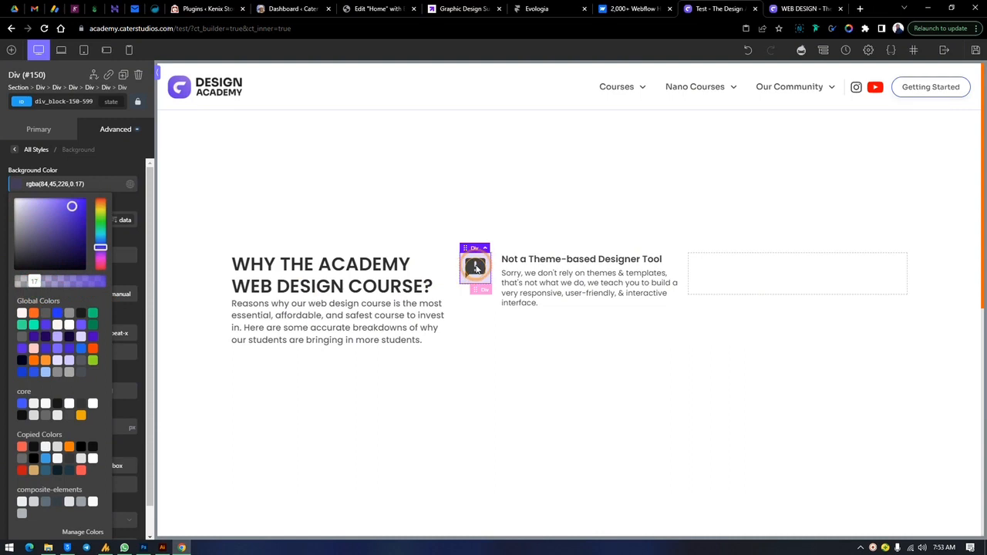
- Change the announcement icon's colour to the "bg" global colour
click(475, 266)
click(13, 207)
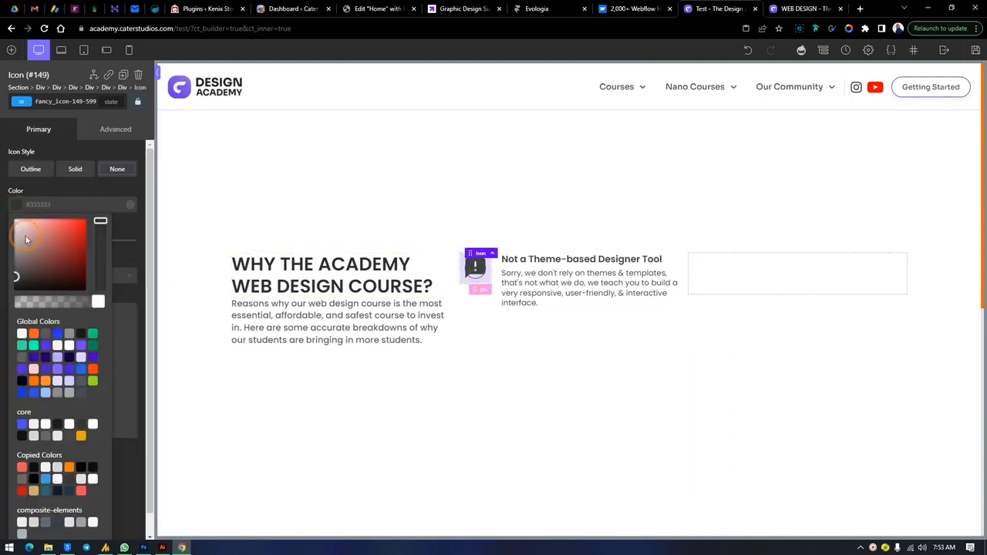
click(45, 346)
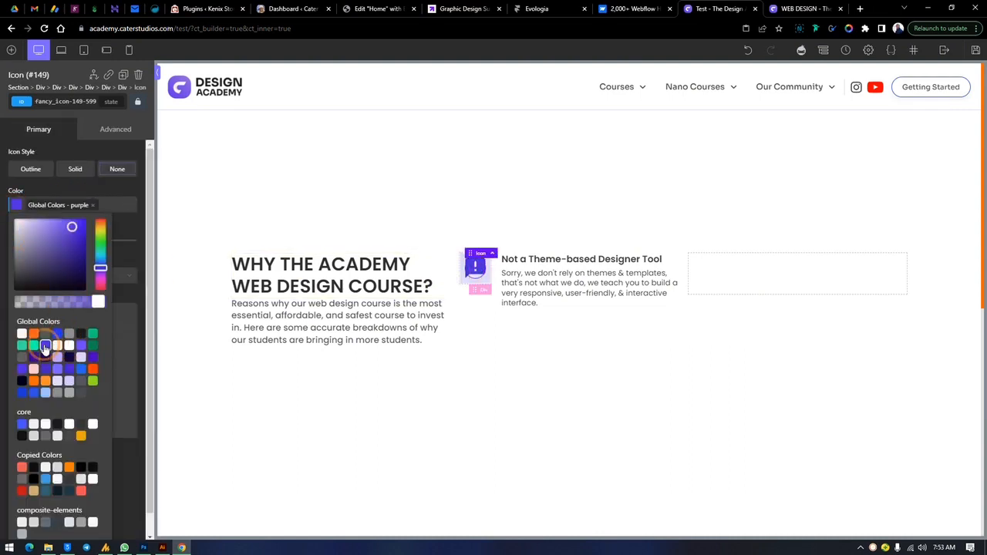
click(34, 360)
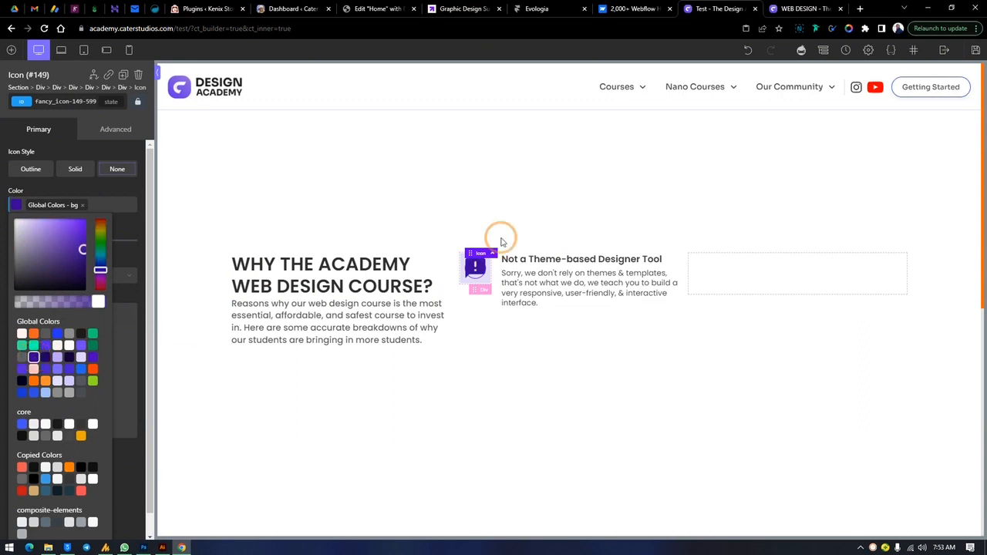
- Set the border radius of the icon's wrapper div to 18 px
click(480, 284)
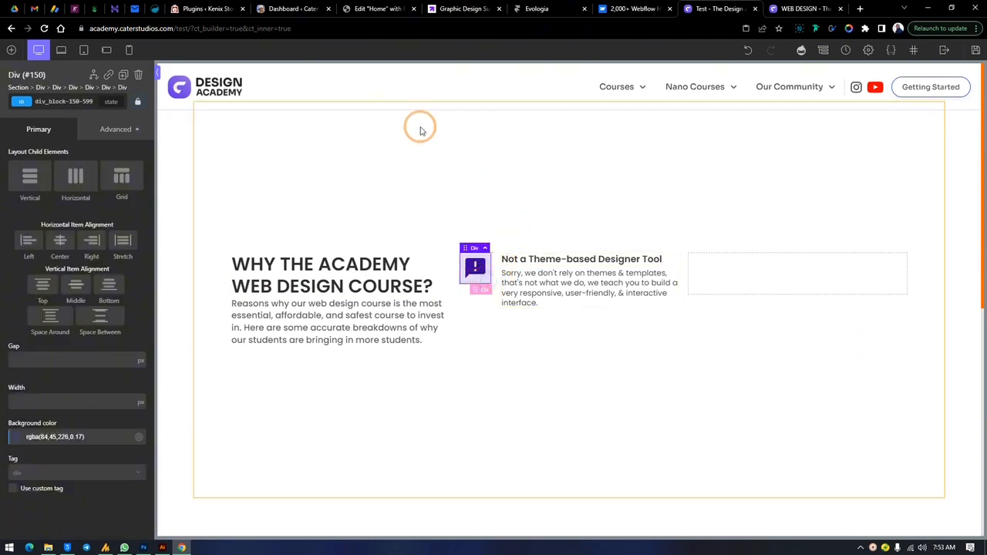
click(116, 129)
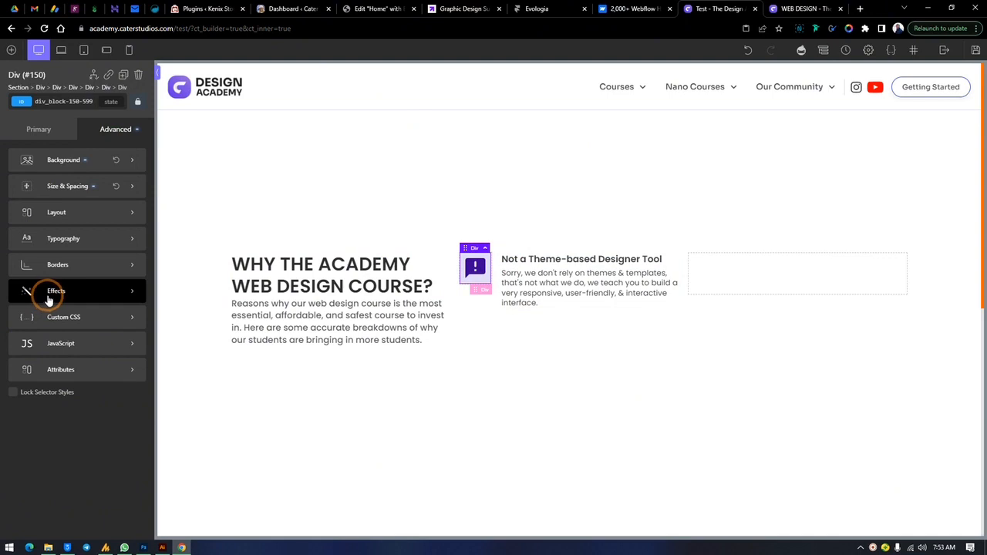
click(55, 263)
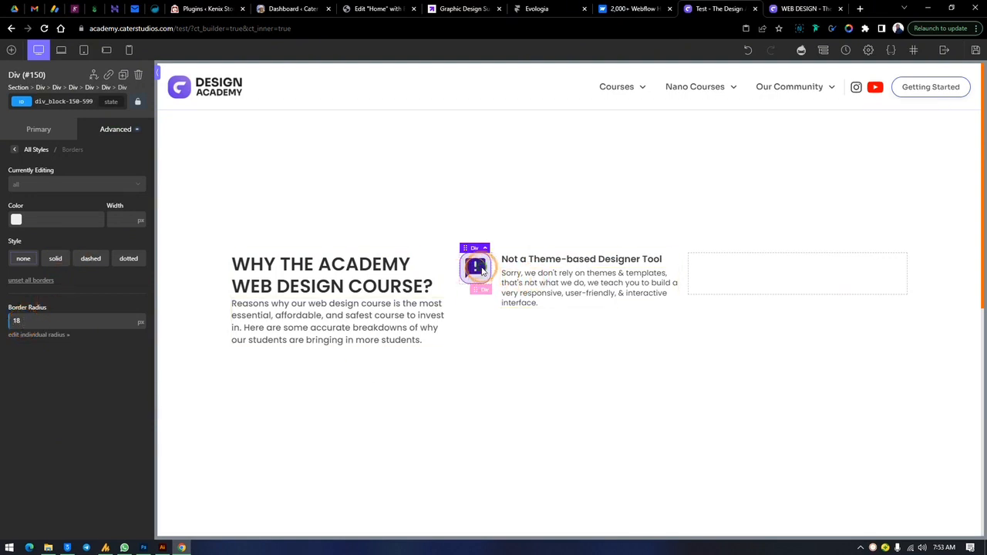
- Reduce the announcement icon's size to 27 px
click(480, 267)
drag(105, 241, 82, 242)
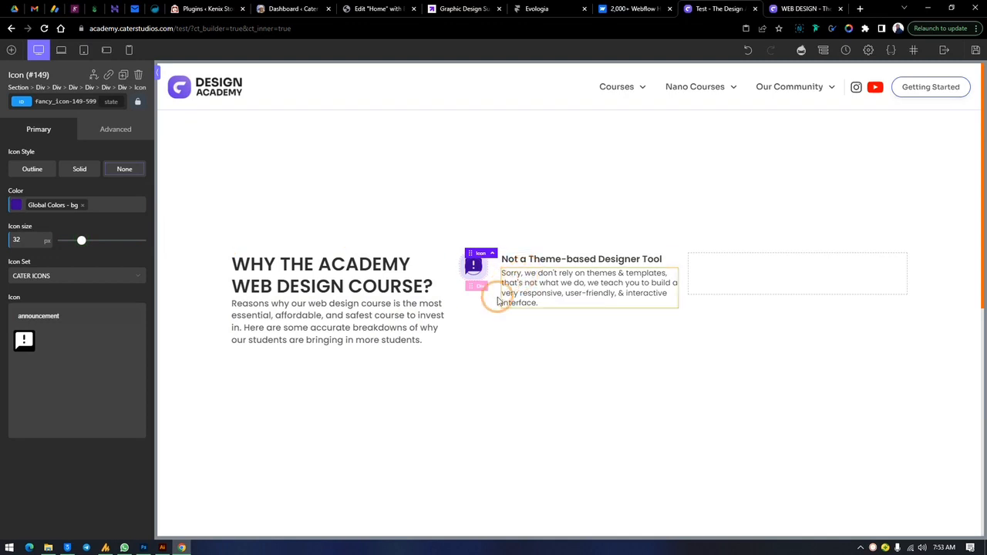
click(27, 243)
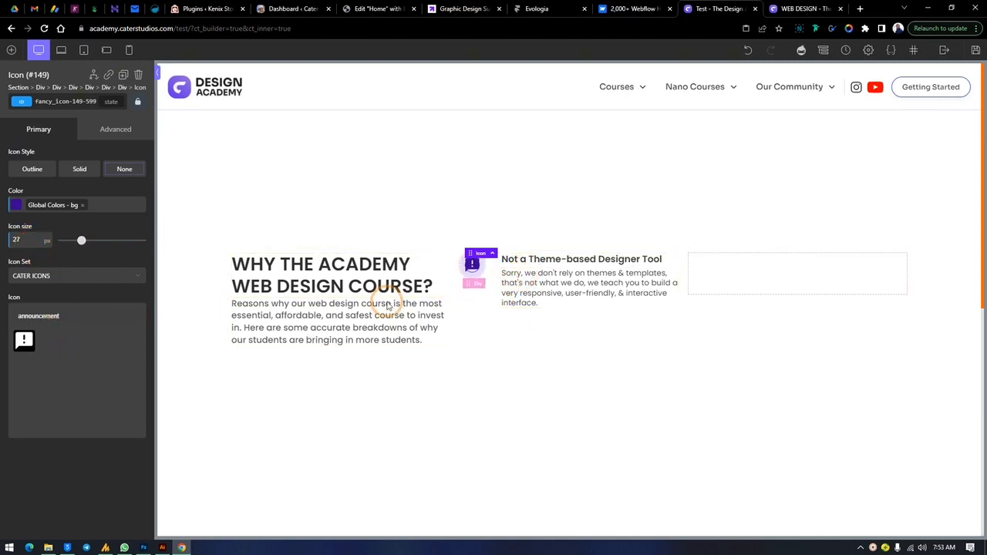
- Try a 10 px gap on the feature row div holding the icon and text, and clear the gap value
click(498, 270)
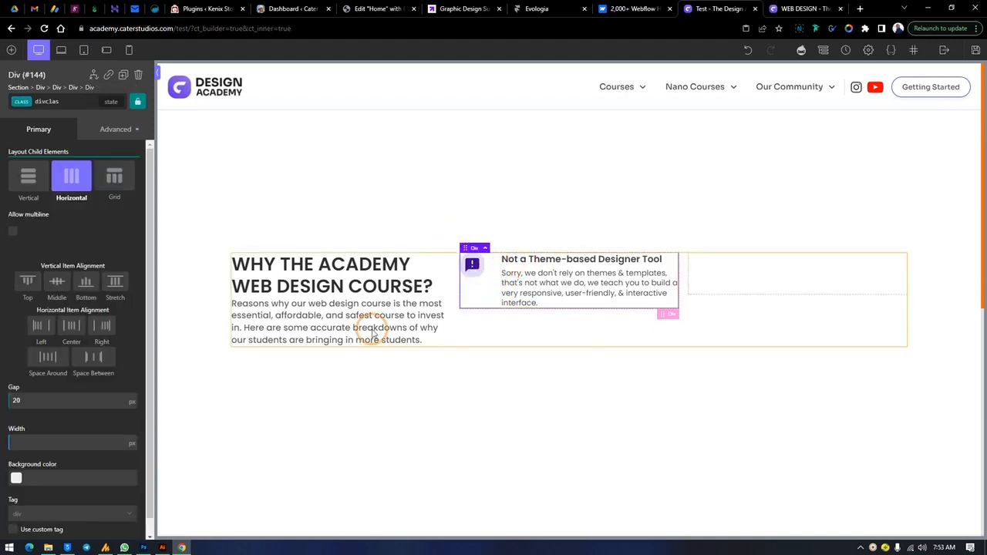
text(10)
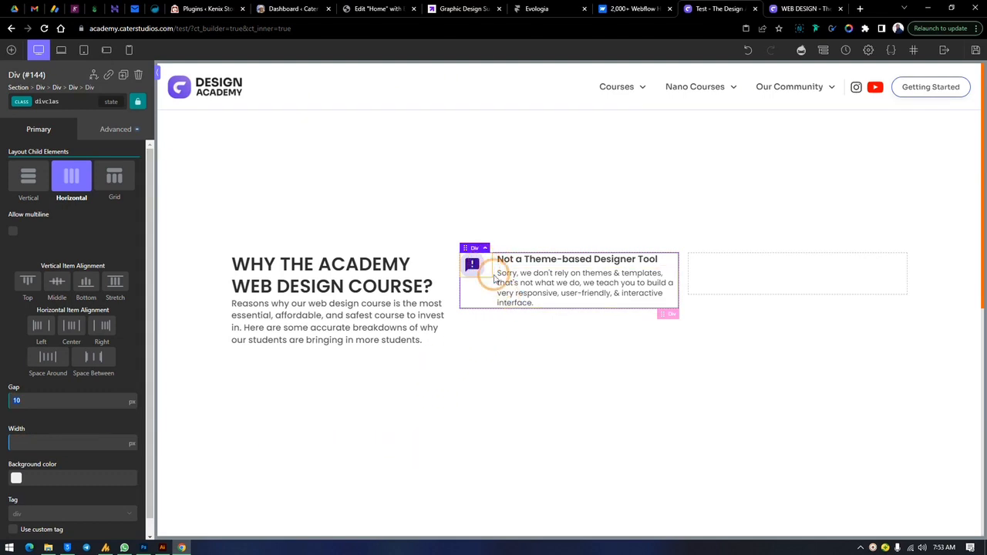
key(BackSpace)
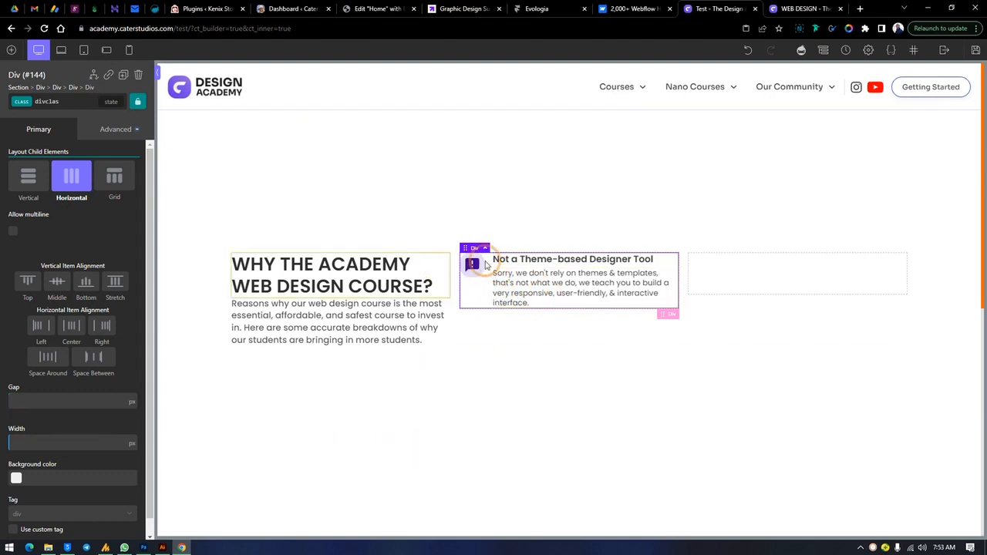
- Compare the feature icons on the live course page and set the announcement icon's size to 20 px
click(827, 6)
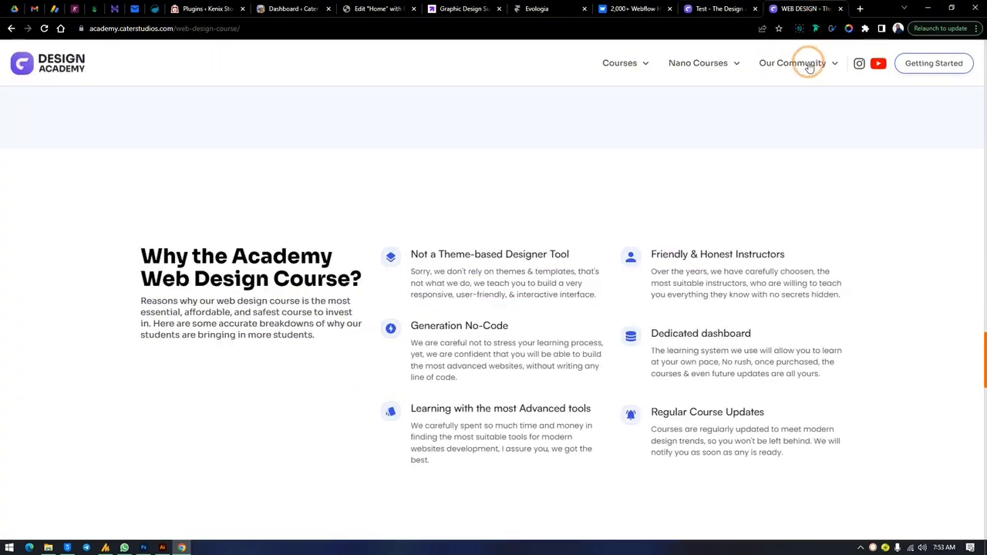
click(715, 7)
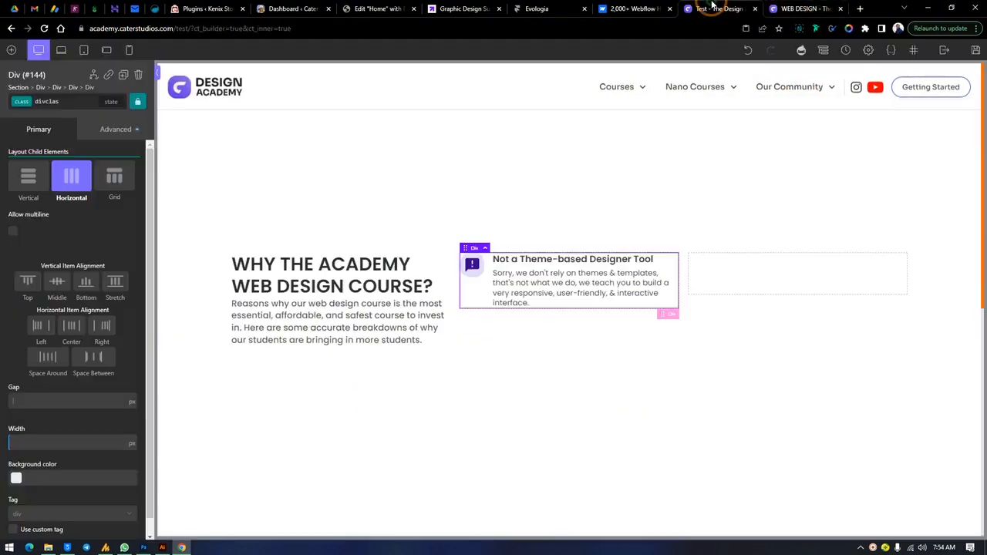
click(471, 264)
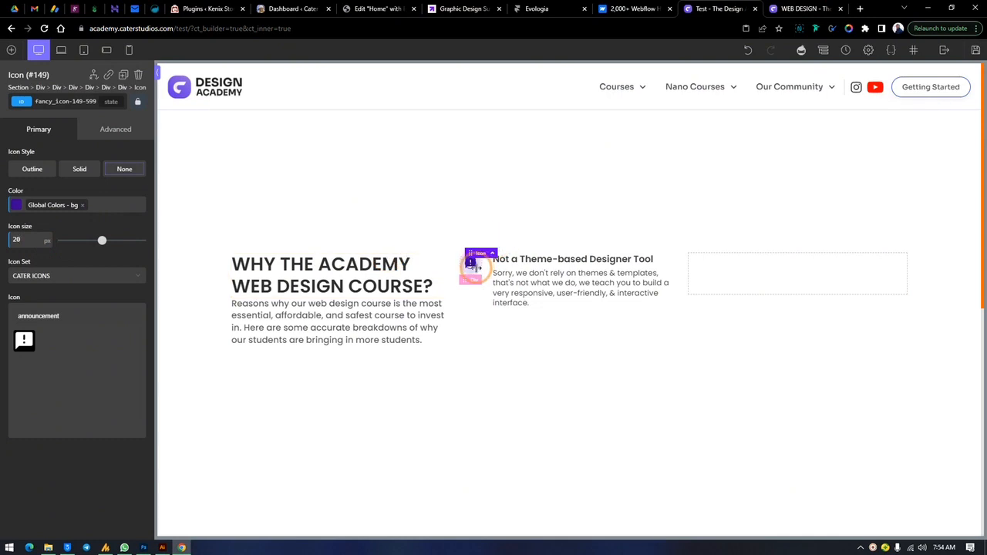
- Raise the opacity of the icon wrapper div's purple background to 0.22
click(474, 275)
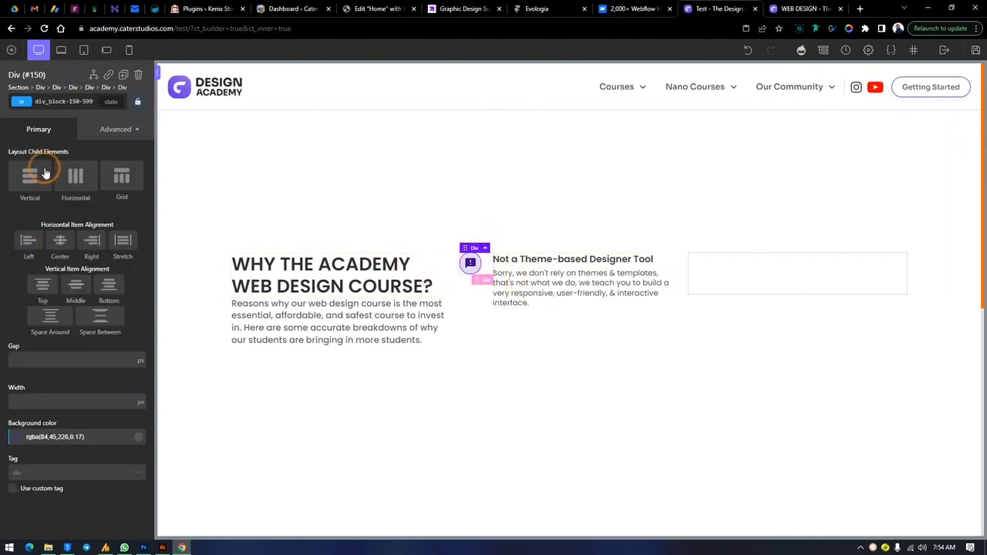
click(84, 128)
click(62, 177)
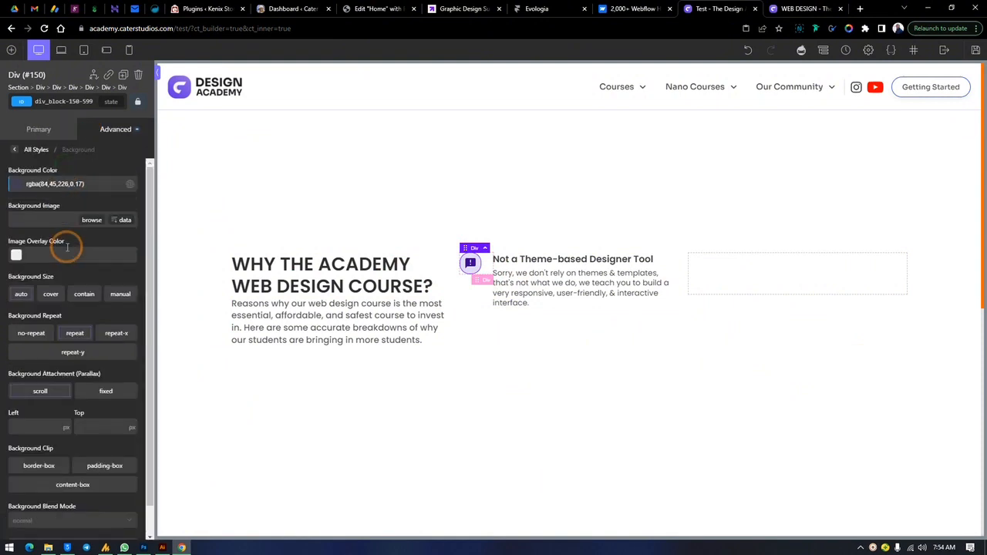
click(14, 185)
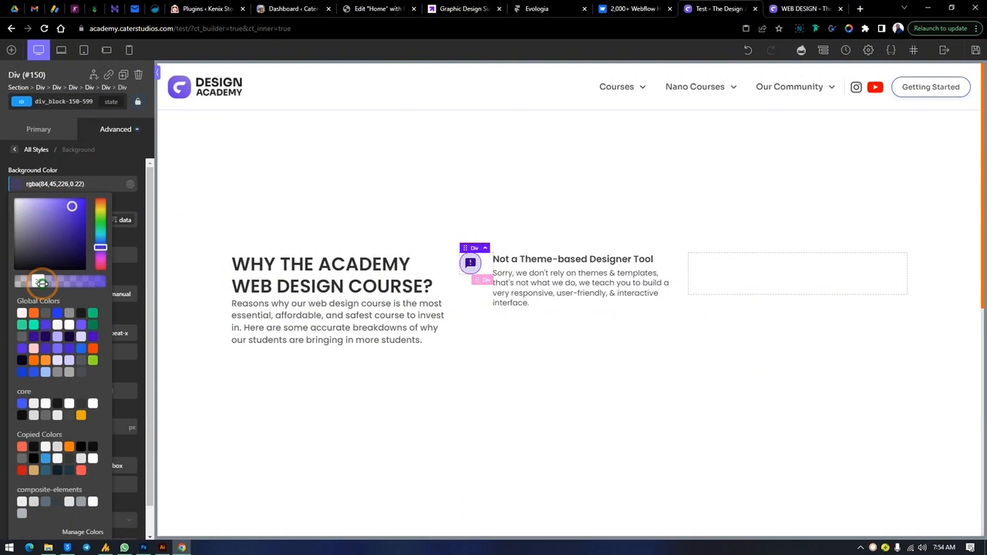
- Set the border radius of the icon's wrapper div to 12 px
click(112, 129)
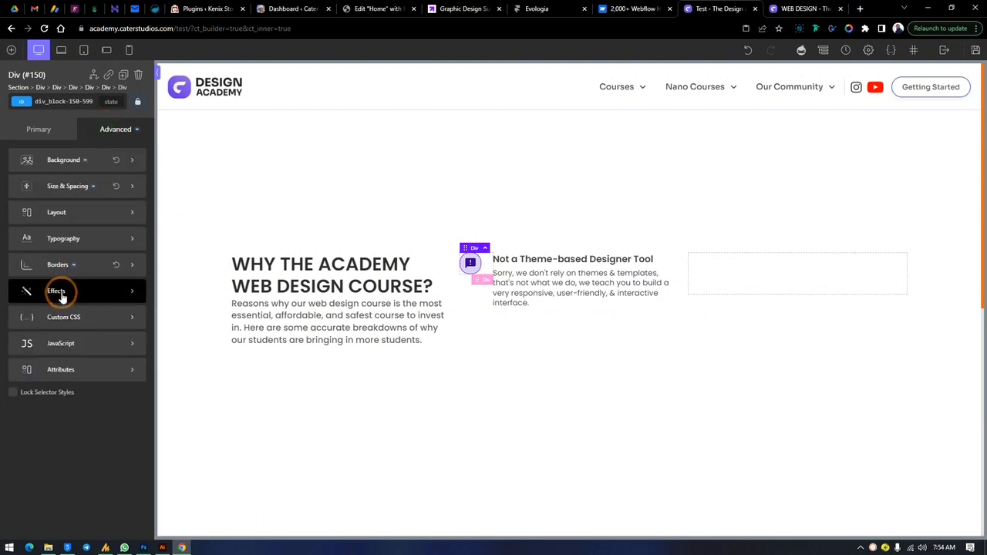
click(57, 263)
click(28, 319)
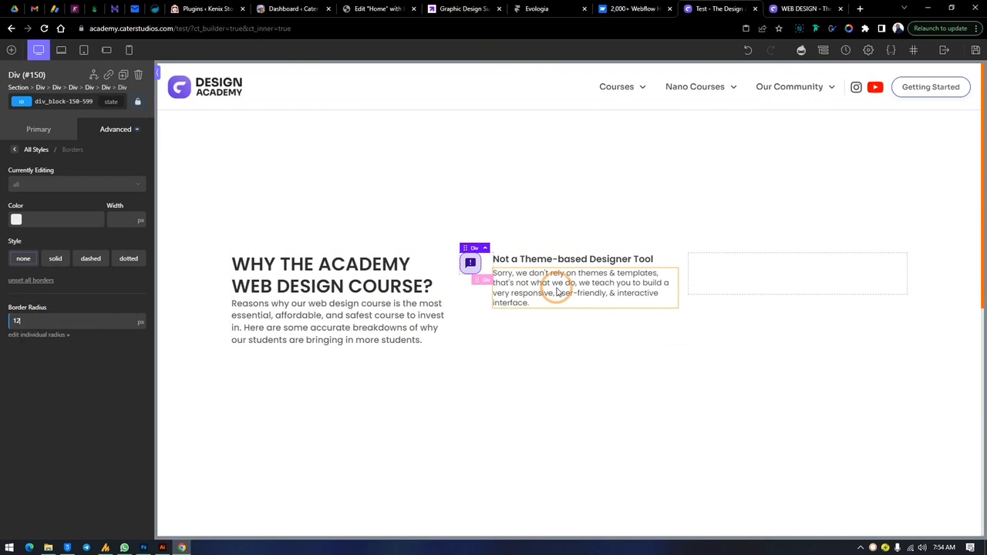
- Set the feature description's text colour to the grey #6d6d6d and compare it with the live course page
click(605, 293)
click(149, 136)
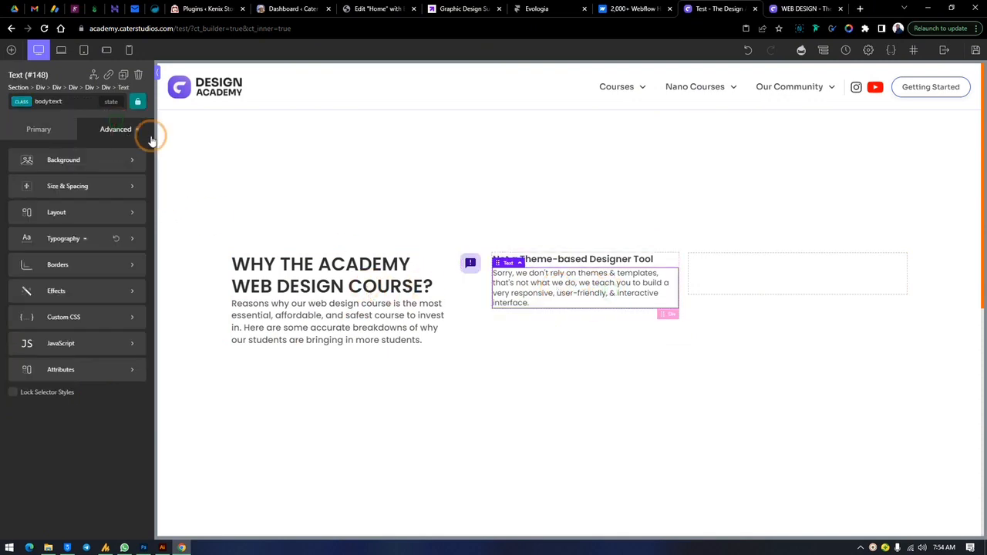
click(72, 241)
click(16, 218)
drag(19, 276, 2, 269)
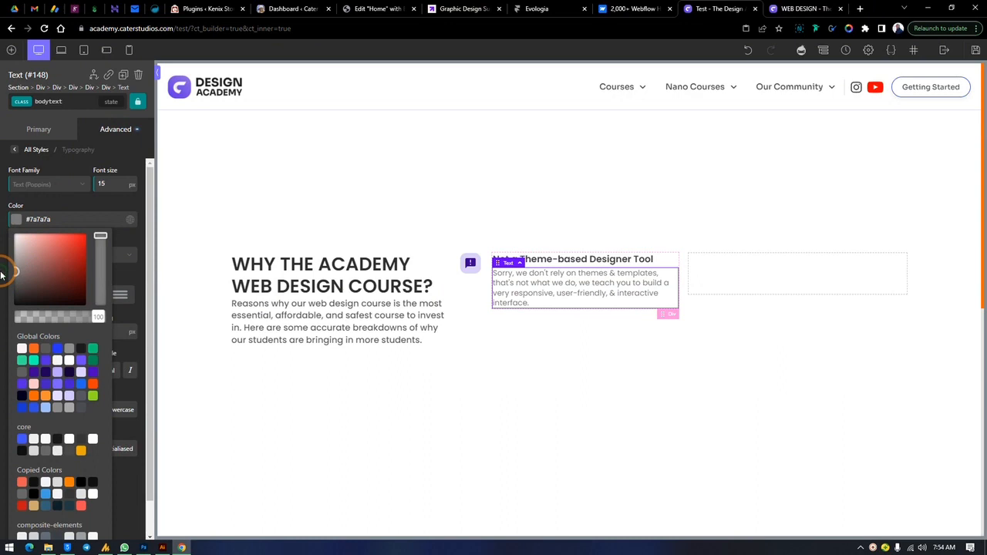
click(2, 272)
click(16, 219)
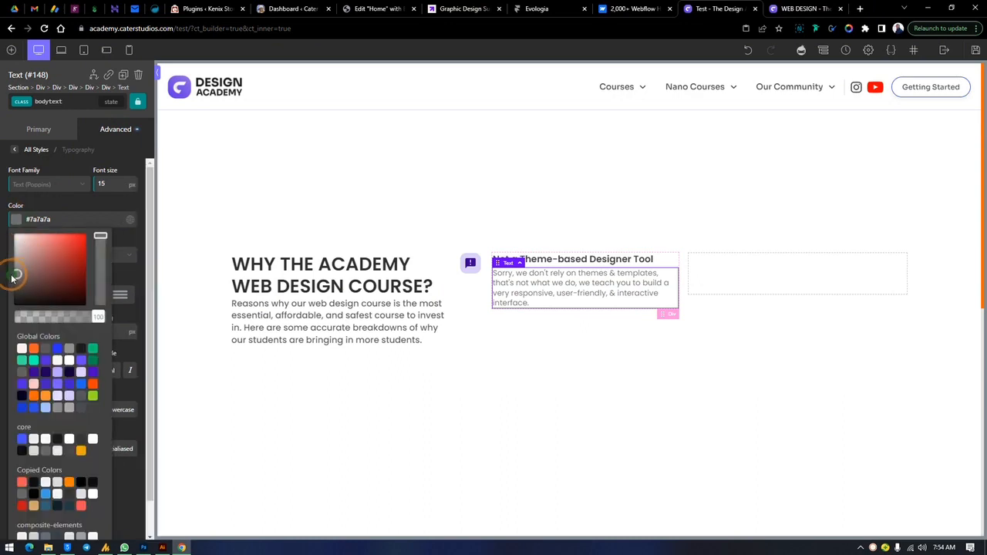
click(50, 200)
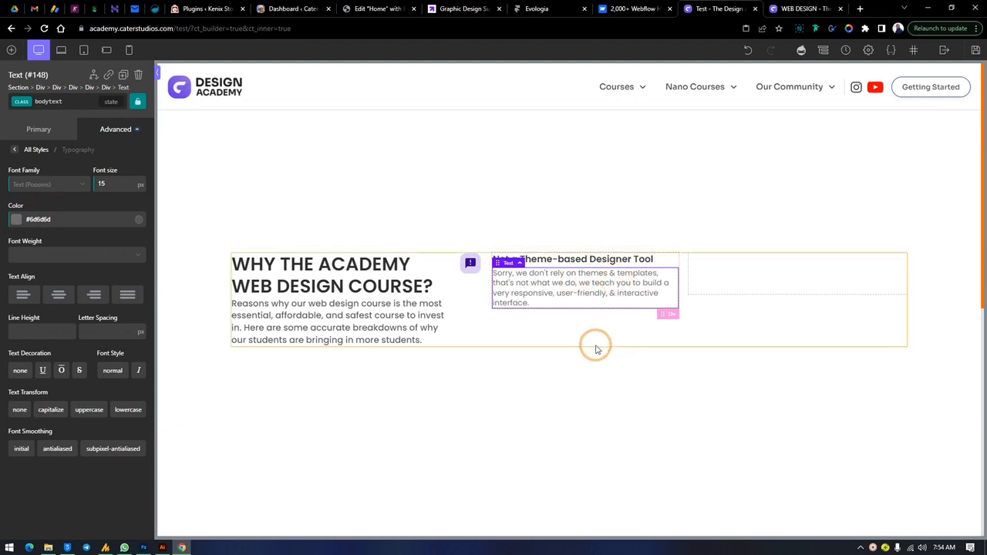
click(829, 8)
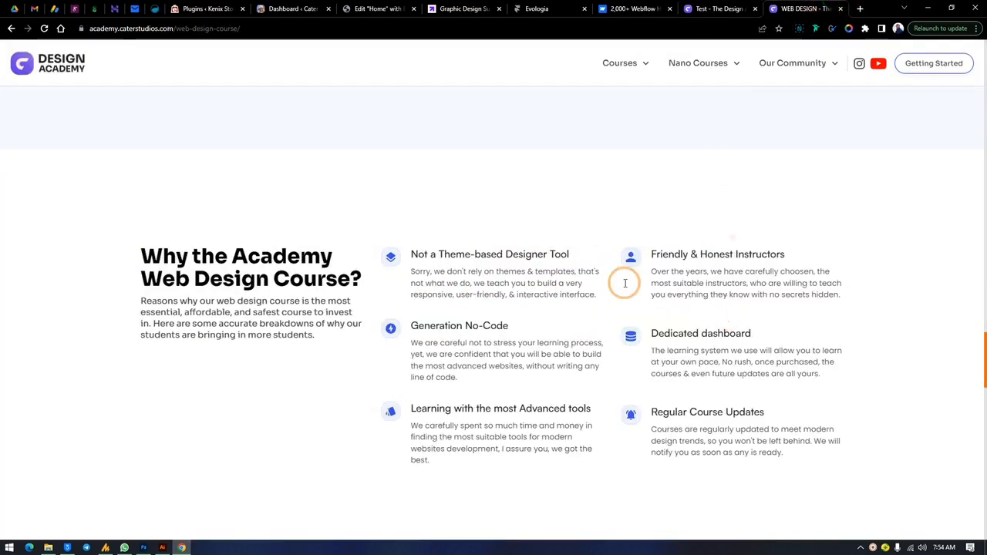
- Duplicate the "Not a Theme-based Designer Tool" feature block twice so the middle column holds three stacked blocks
click(714, 9)
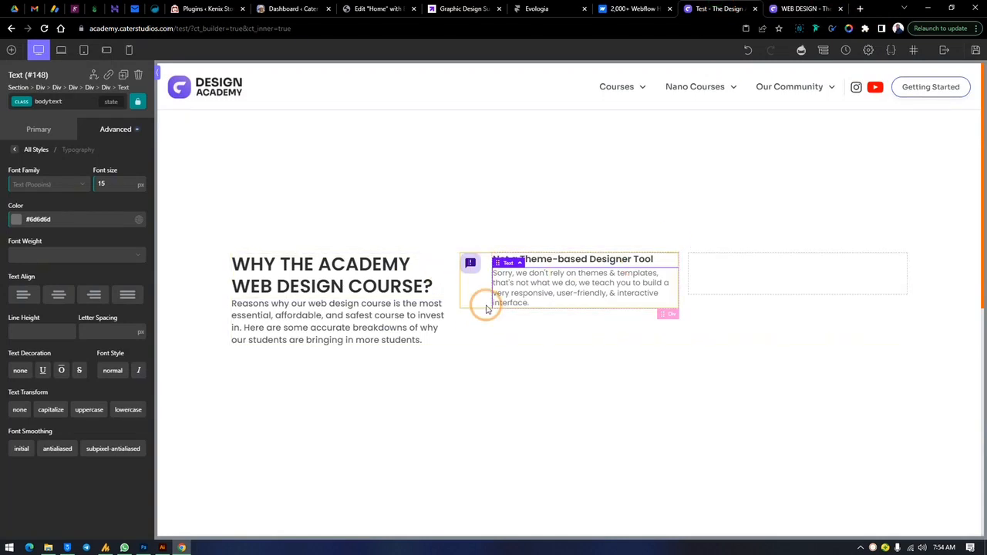
click(769, 197)
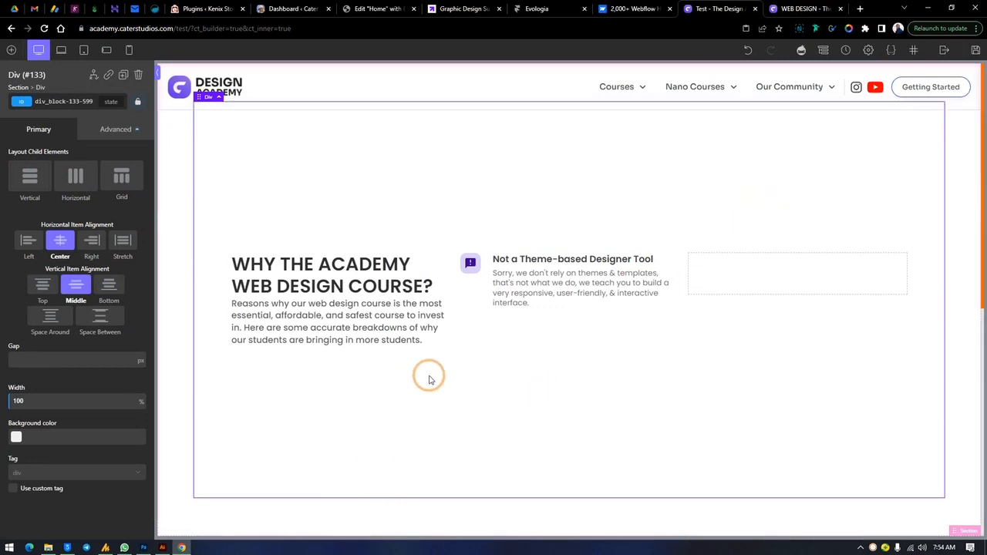
click(483, 290)
right_click(481, 289)
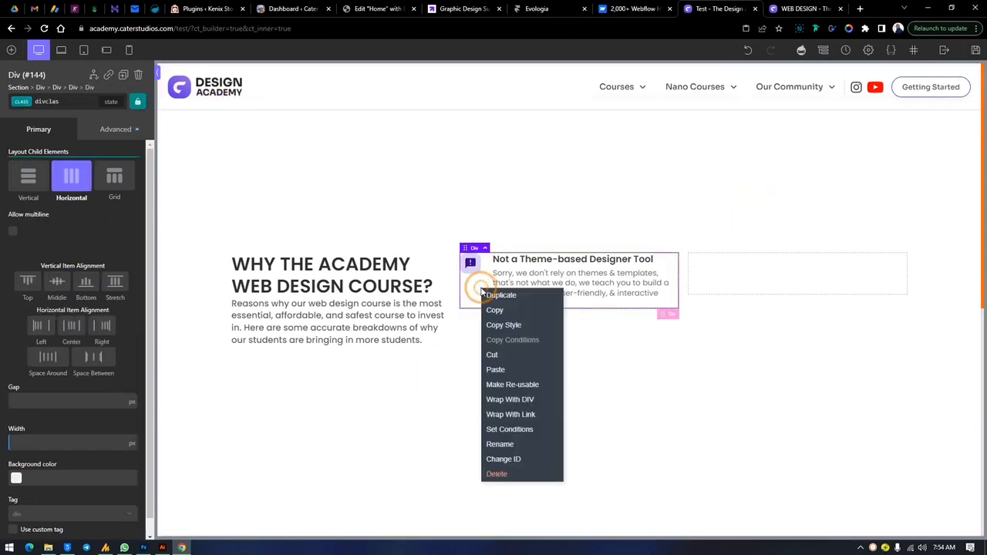
click(521, 303)
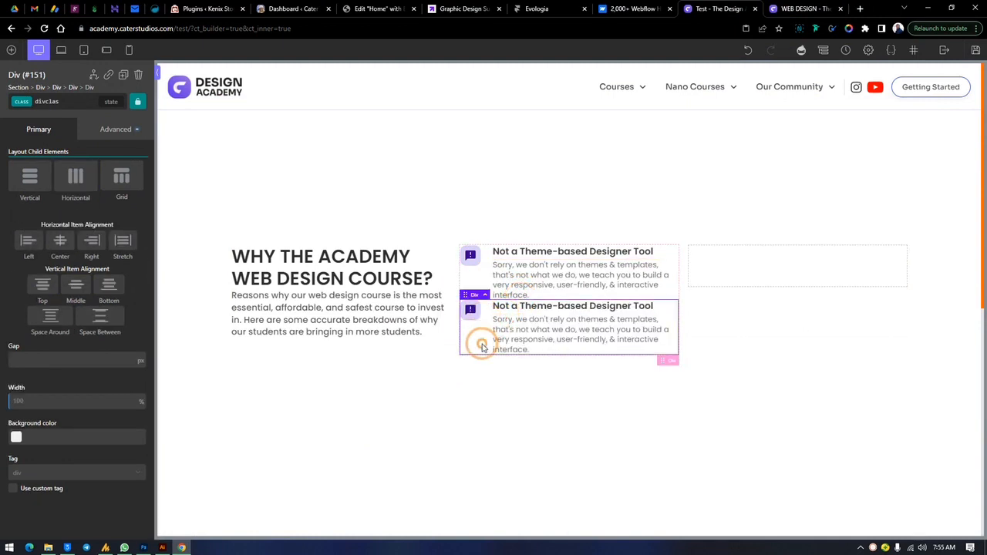
right_click(478, 346)
click(511, 358)
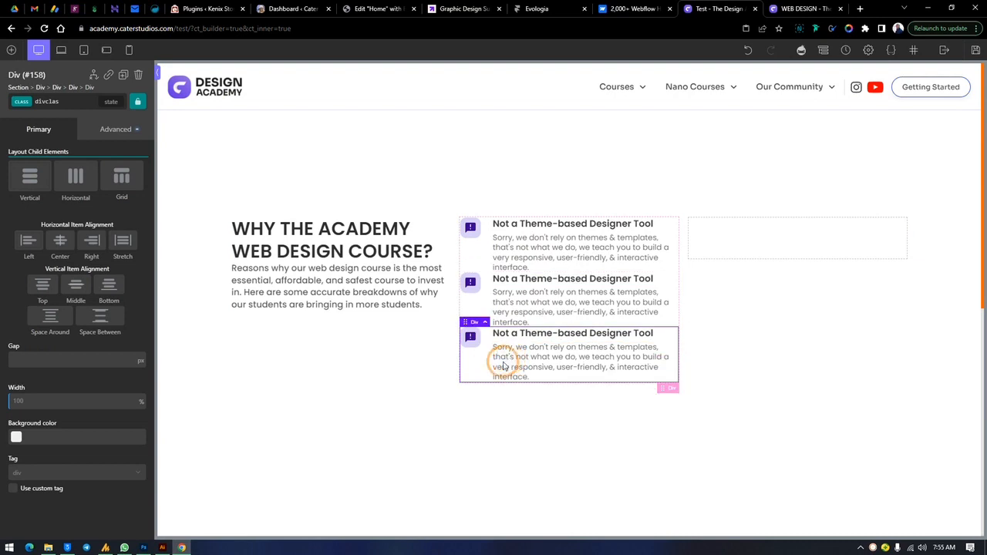
- Copy the third feature block and paste it into the section's empty right-hand column div
right_click(474, 367)
click(508, 366)
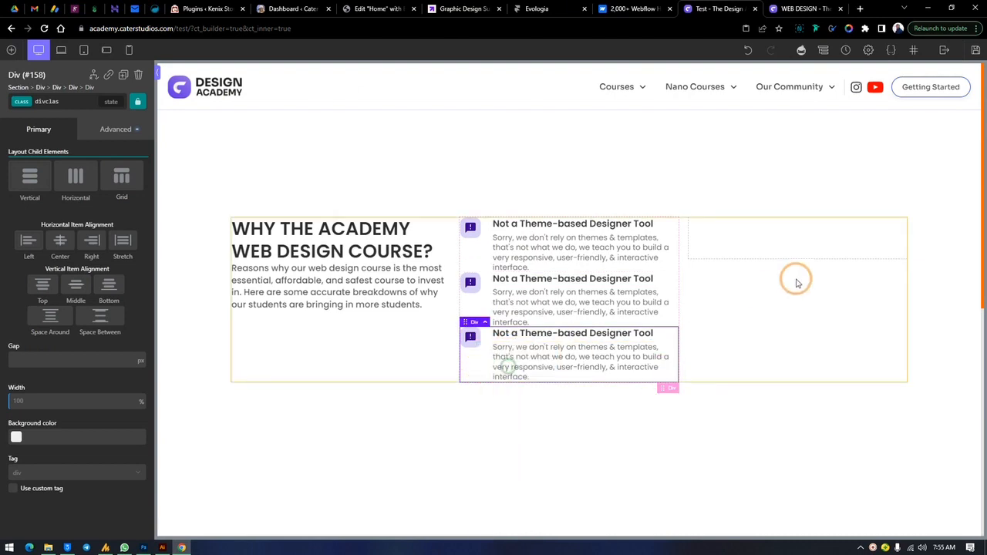
click(768, 235)
right_click(773, 237)
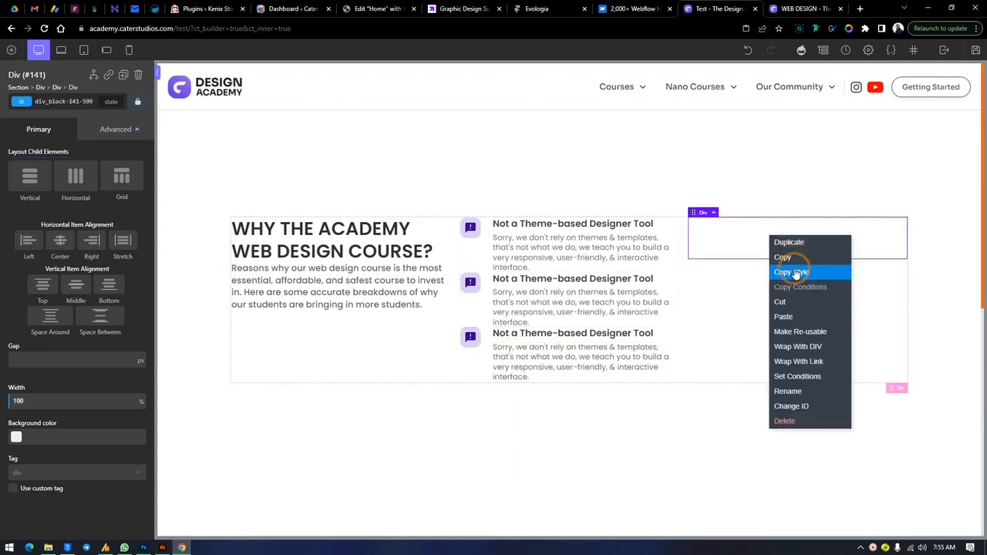
click(782, 317)
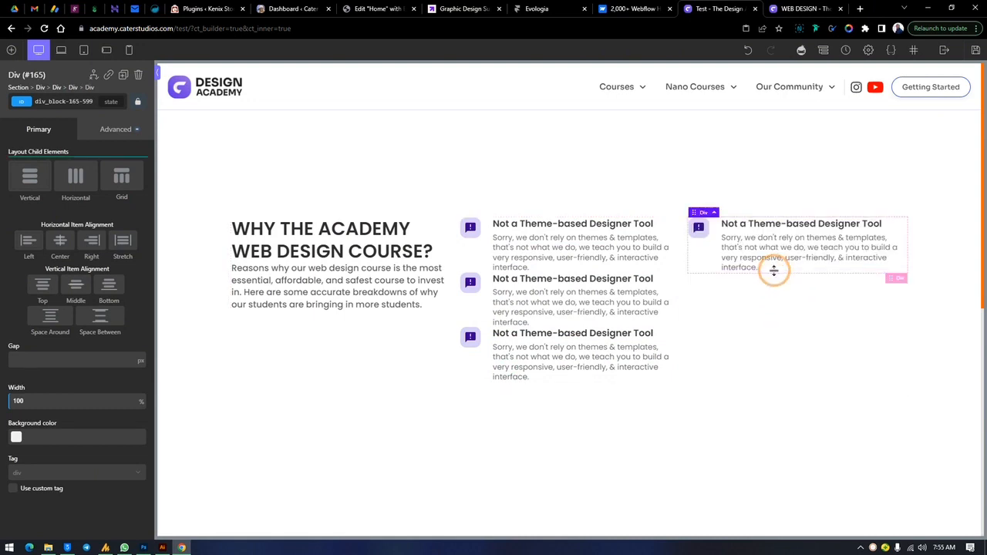
- Duplicate the pasted feature block twice within the right-hand column
right_click(701, 253)
click(728, 260)
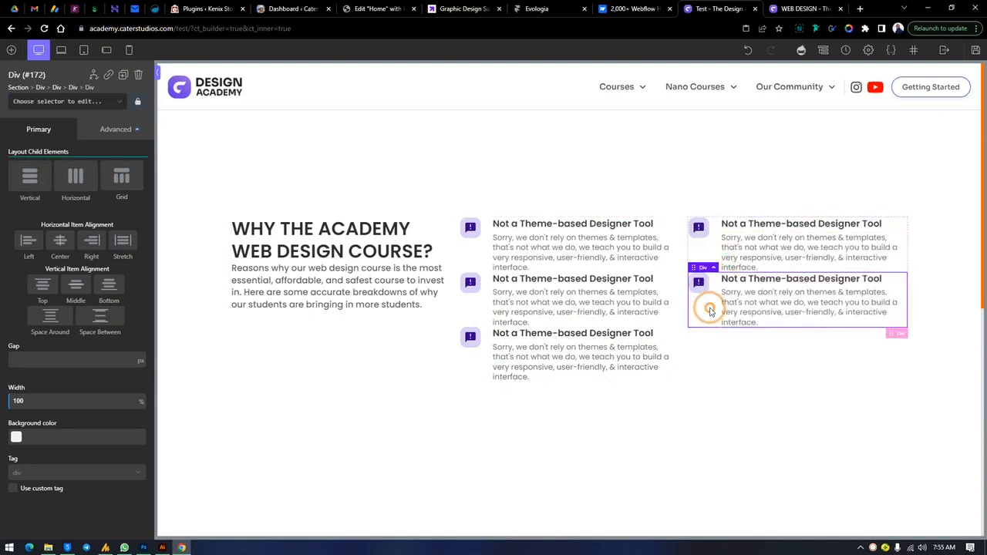
right_click(711, 310)
click(742, 317)
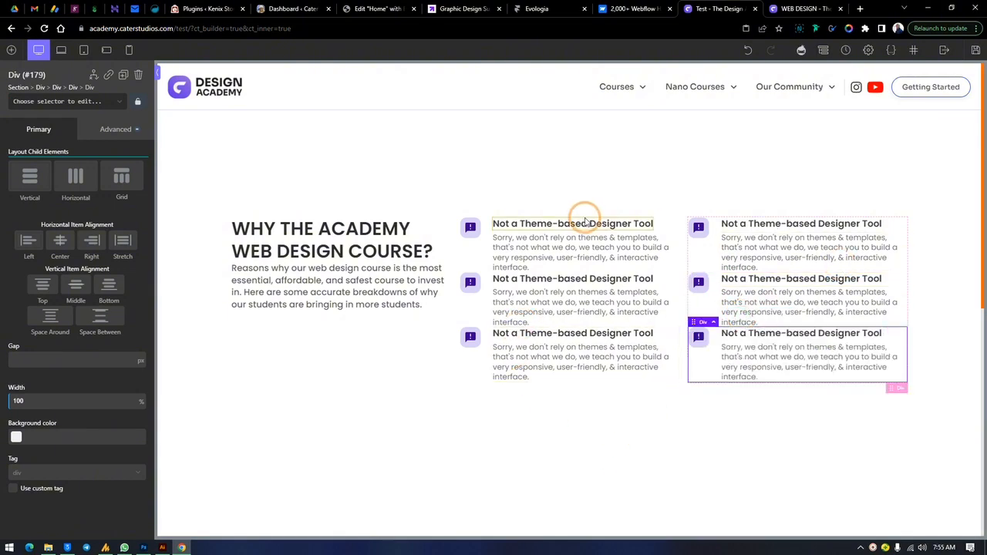
- Add a new class named divspace to the right-hand column's parent div
click(896, 388)
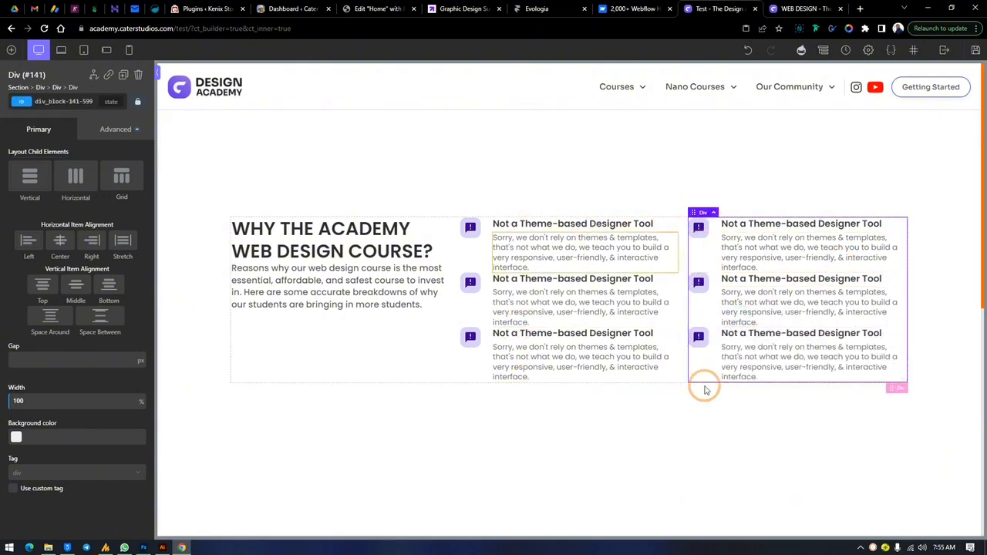
click(62, 101)
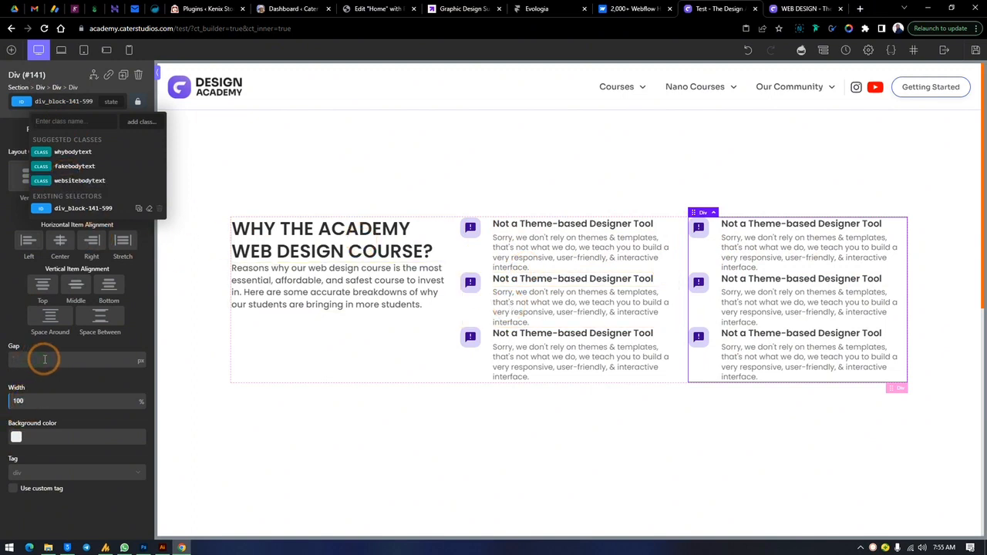
click(66, 121)
click(140, 125)
text(div)
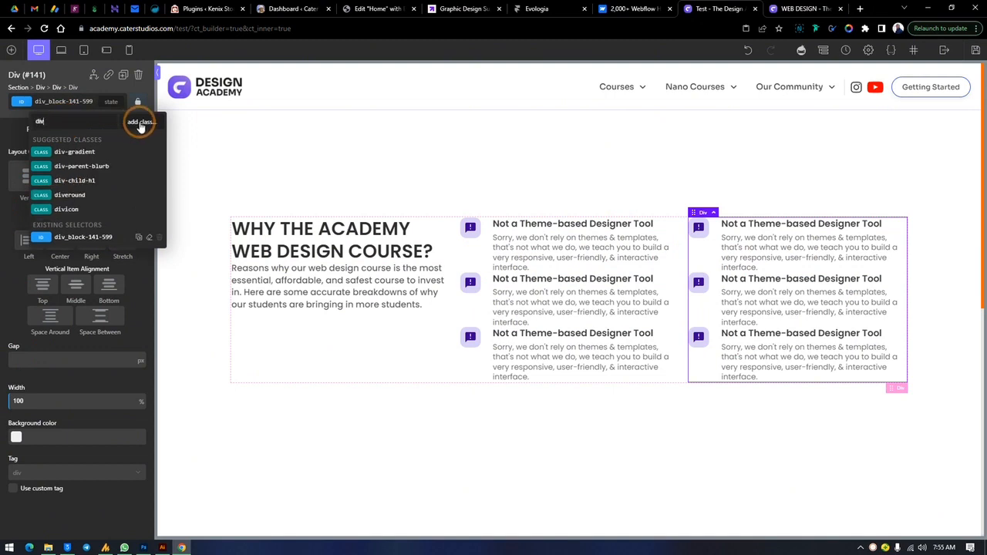
text(space)
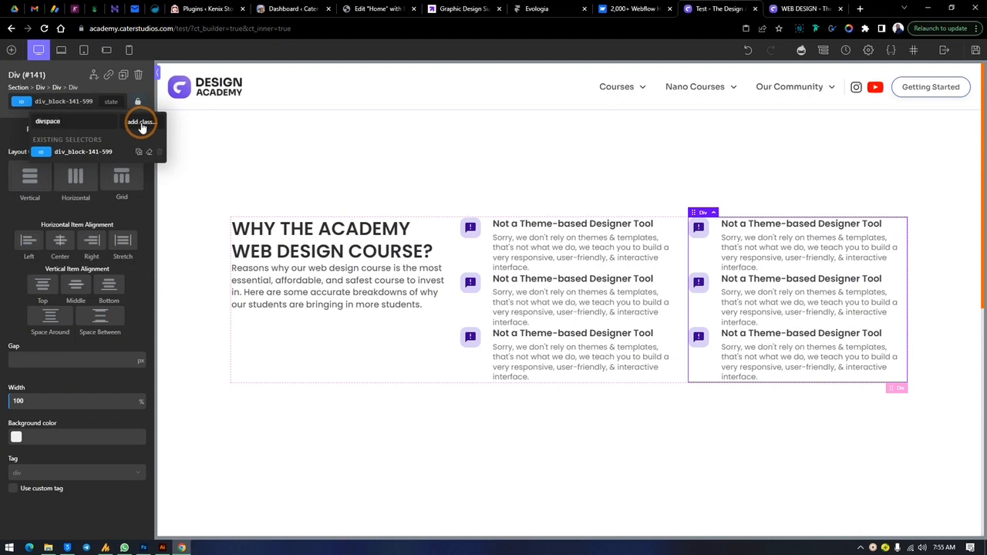
click(143, 125)
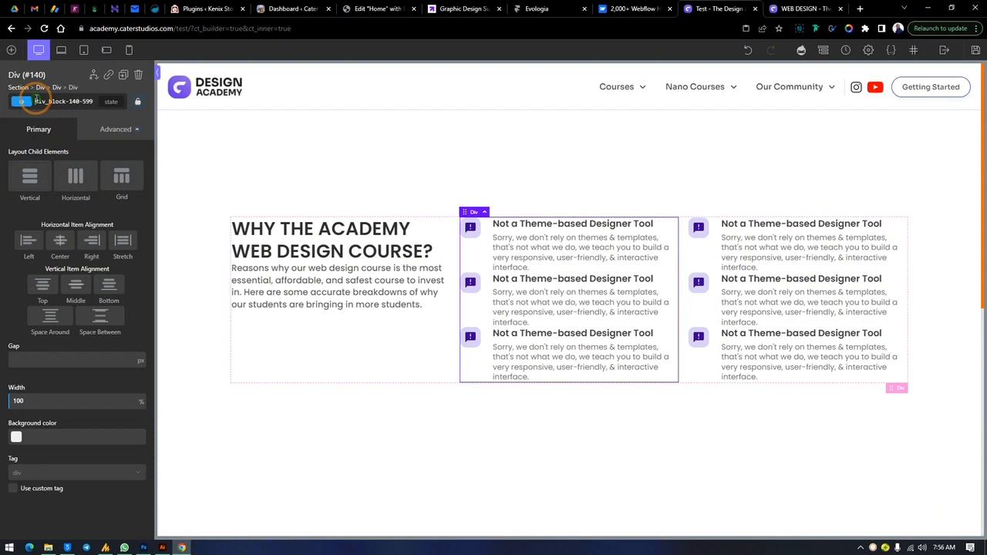
- Apply the existing divspace class to the middle column's parent div
click(35, 101)
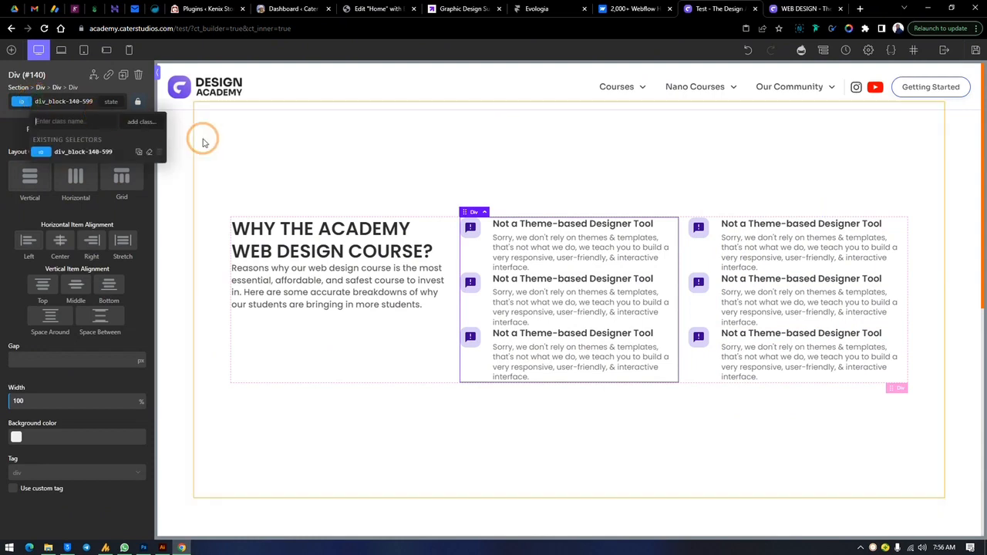
text(di)
text(s)
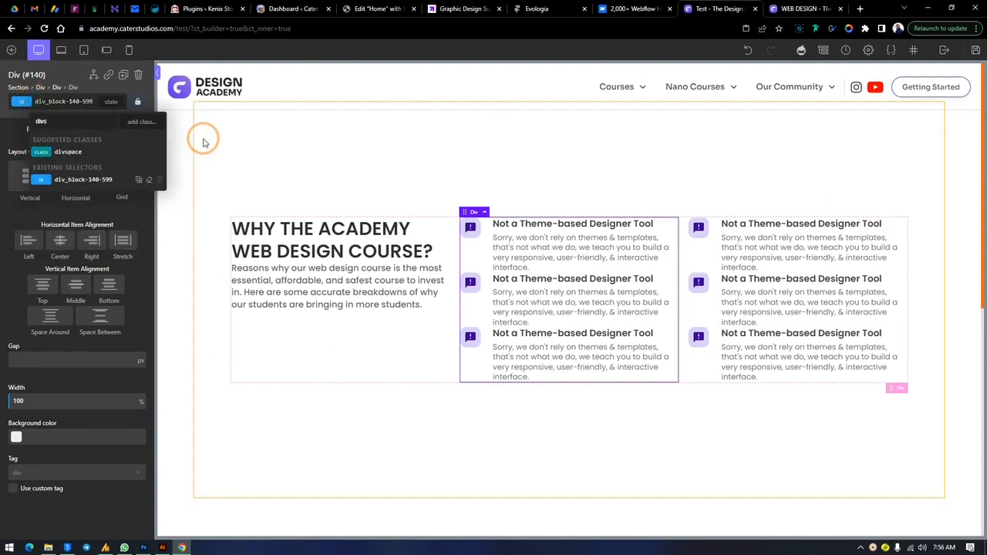
click(70, 152)
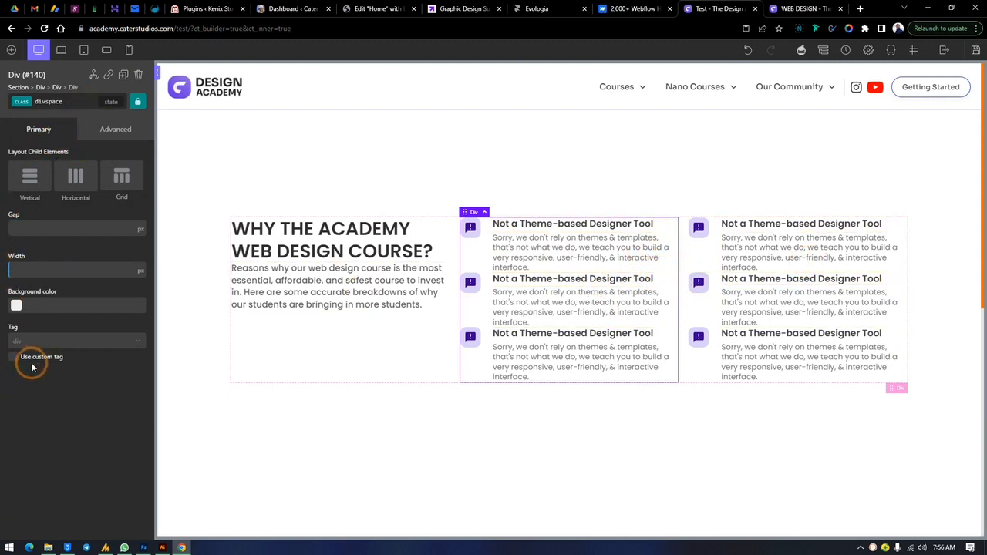
- Set the divspace class's gap to 39 px and compare the feature spacing with the live course page
click(29, 228)
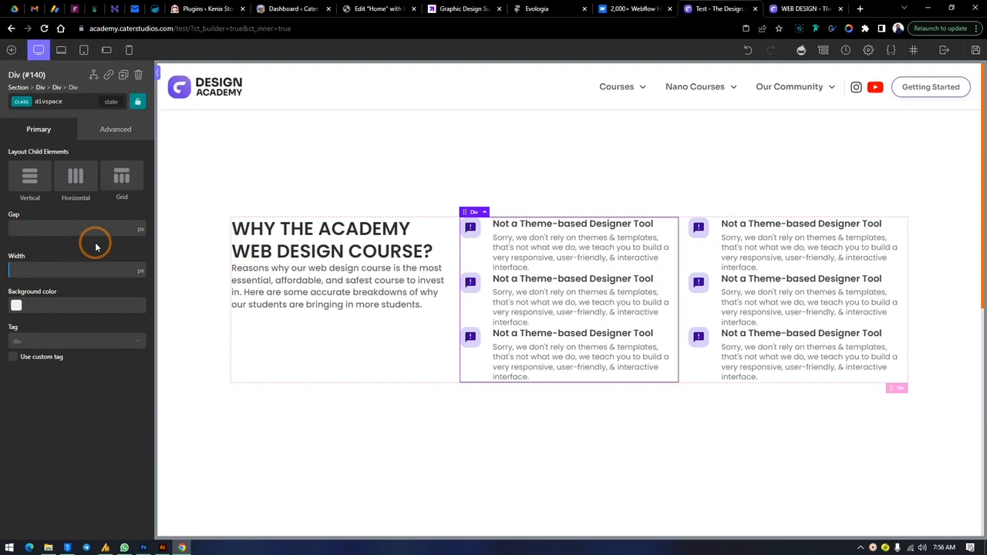
text(20)
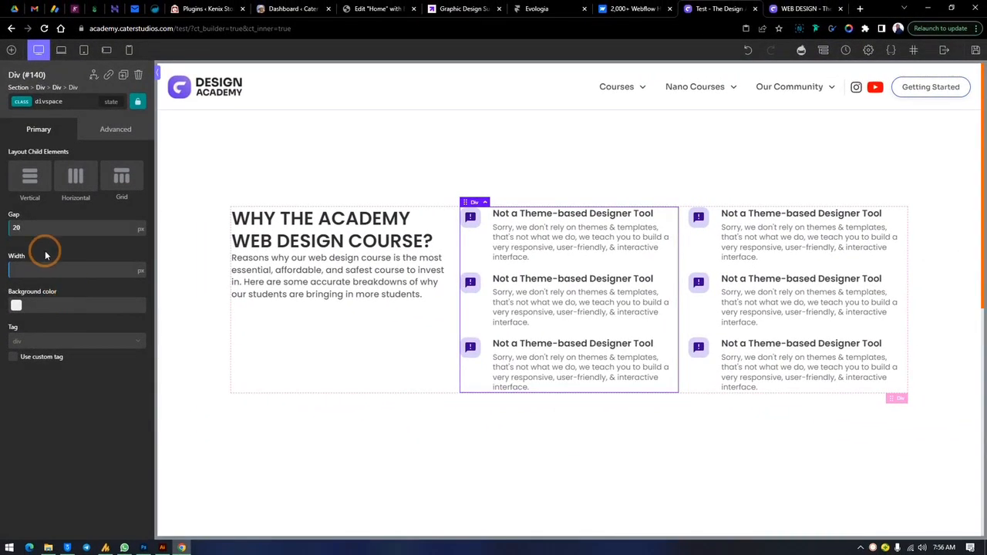
key(Down)
key(Down)
key(Down)
key(Down)
key(Up)
key(Up)
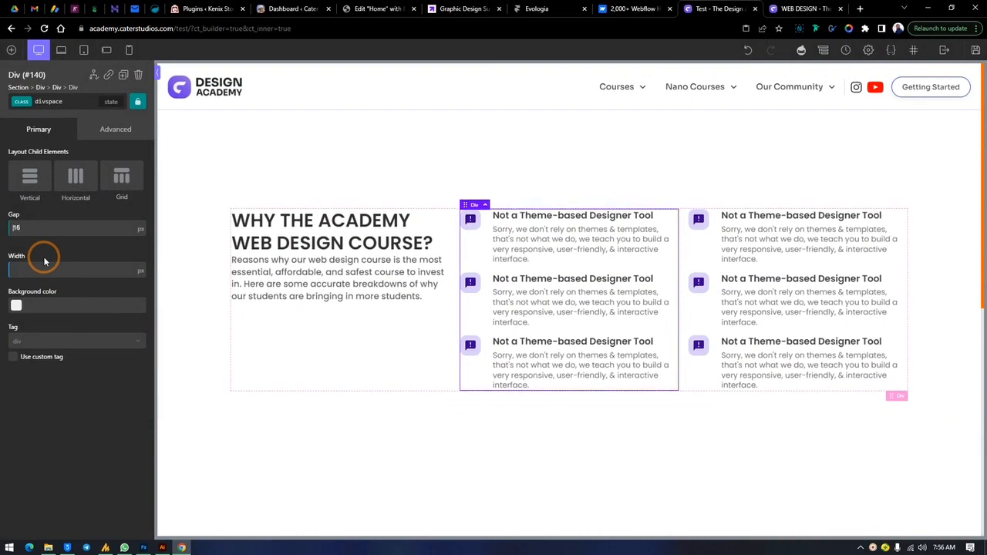
key(Up)
key(Up)
key(Up)
key(Up)
key(Up)
key(Up)
key(Up)
key(Up)
key(Up)
key(Up)
key(Up)
key(Up)
key(Up)
key(Up)
key(Up)
key(Up)
key(Up)
key(Up)
key(Up)
key(Up)
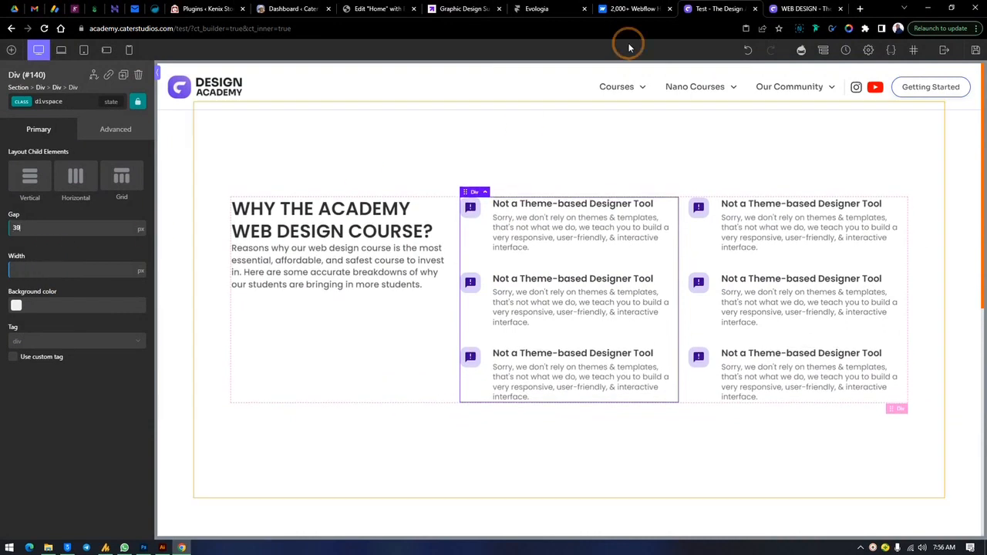
click(782, 8)
click(694, 8)
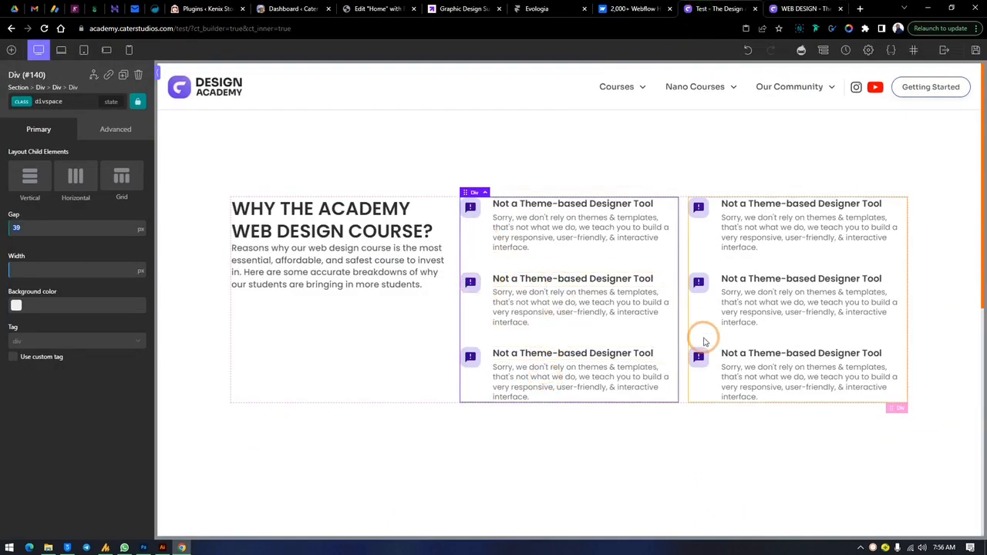
click(805, 8)
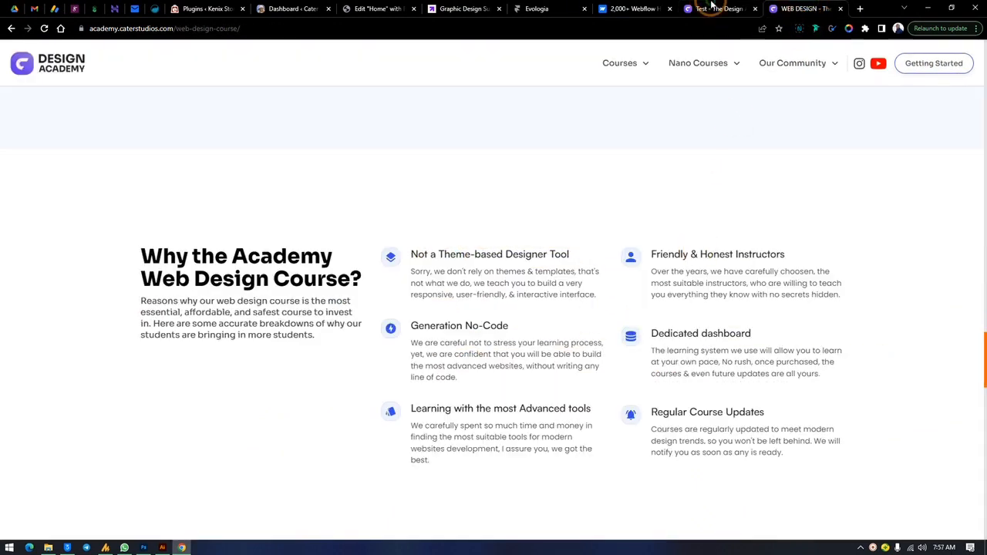
click(717, 9)
- Try the dark green global colour on the first feature's icon and restore the bg global colour
click(473, 209)
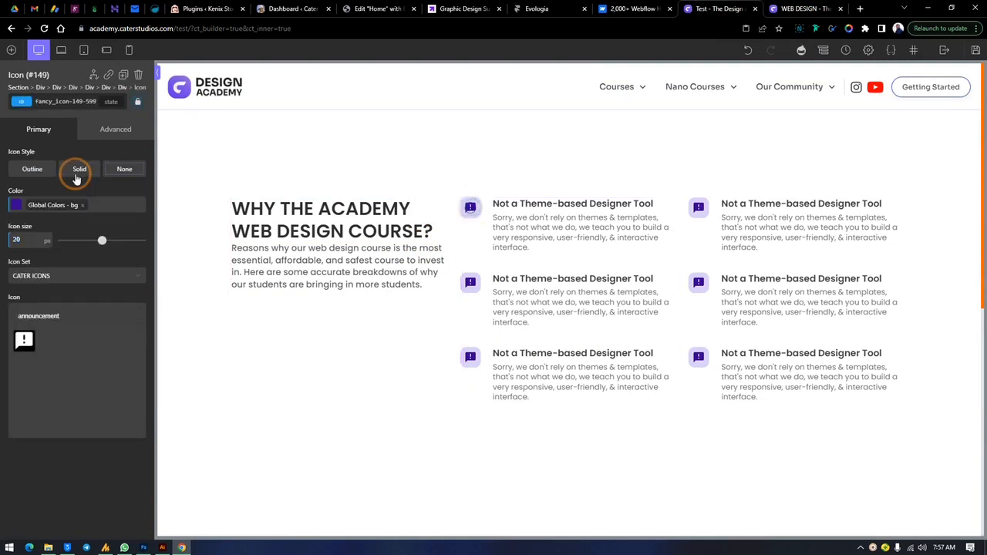
click(16, 205)
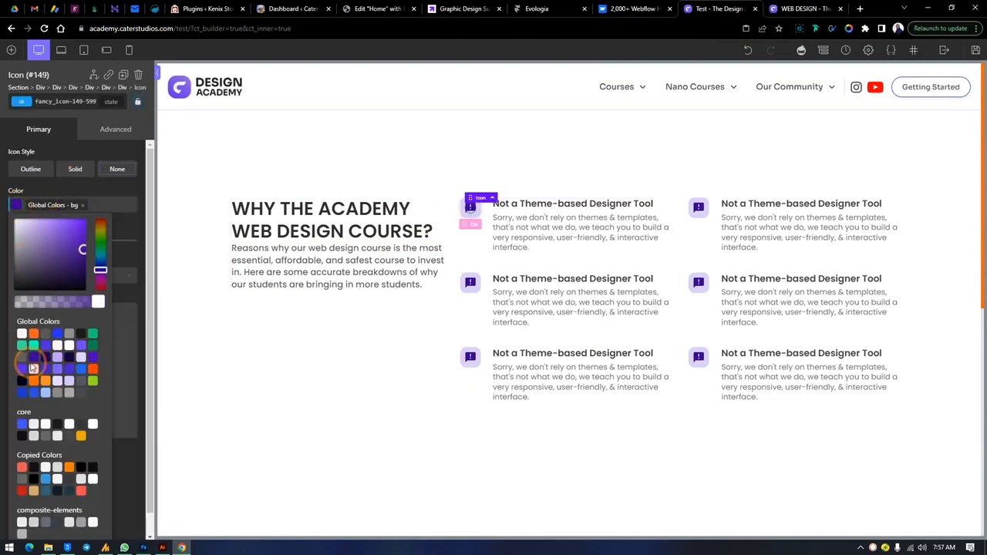
click(93, 346)
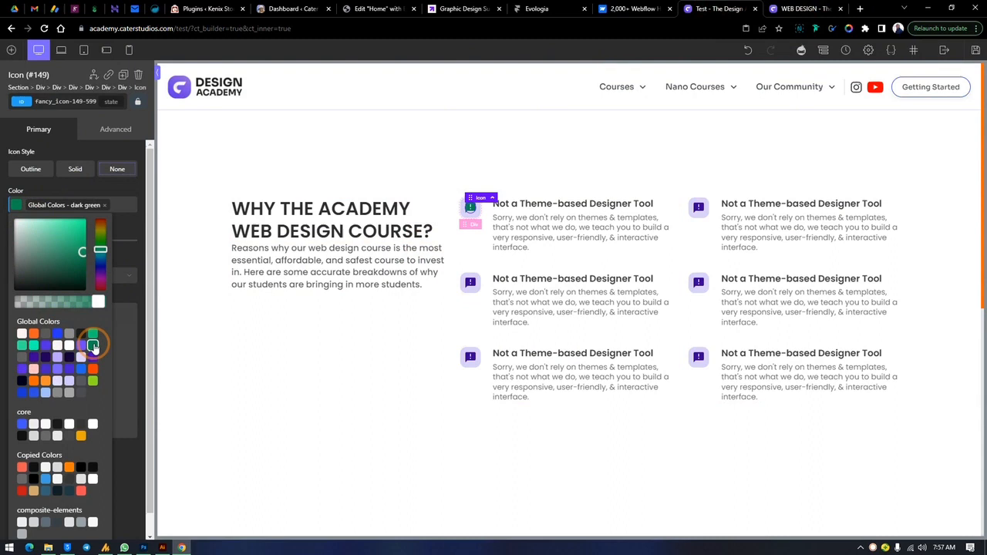
click(68, 108)
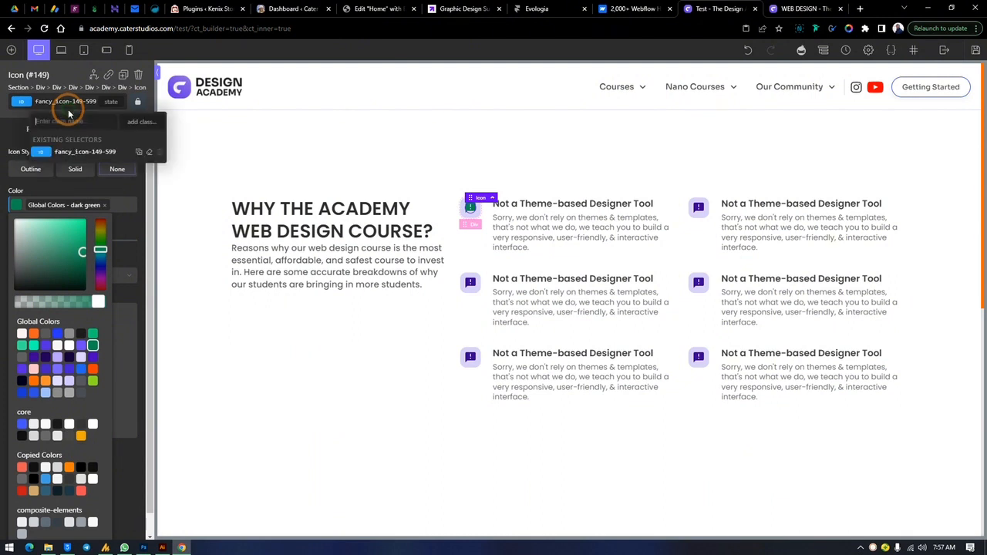
click(31, 361)
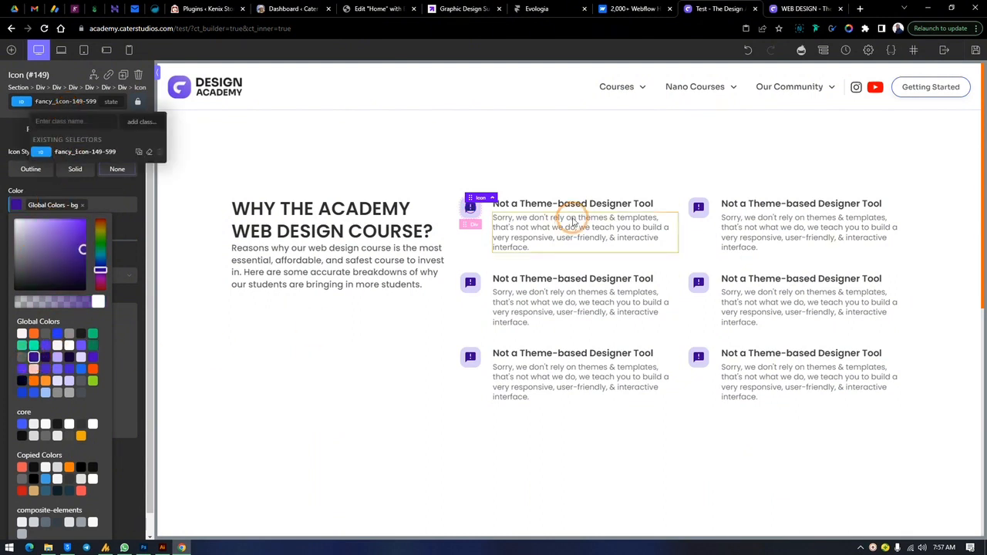
- Compare the icon wrapper of the right-hand column's first feature with the icons on the live course page
click(703, 219)
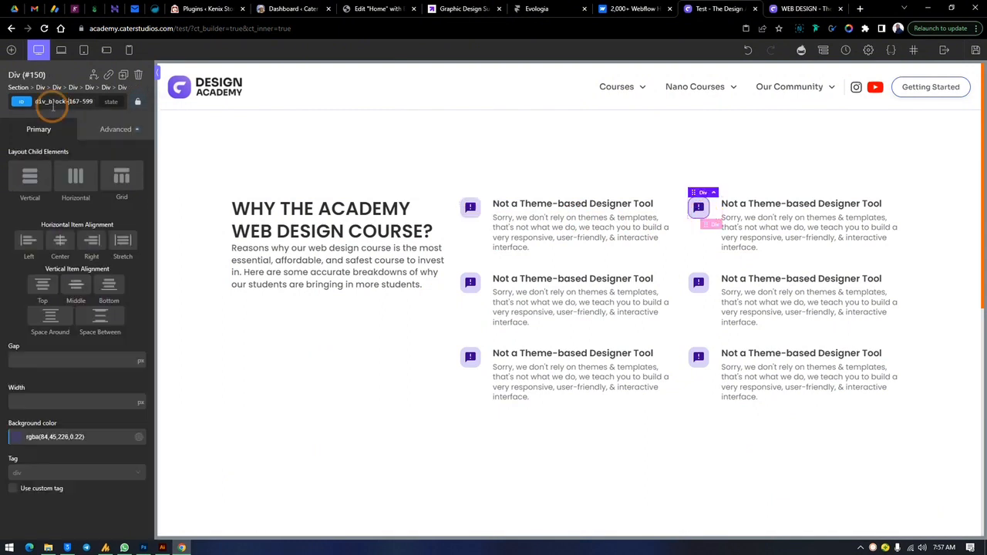
right_click(703, 214)
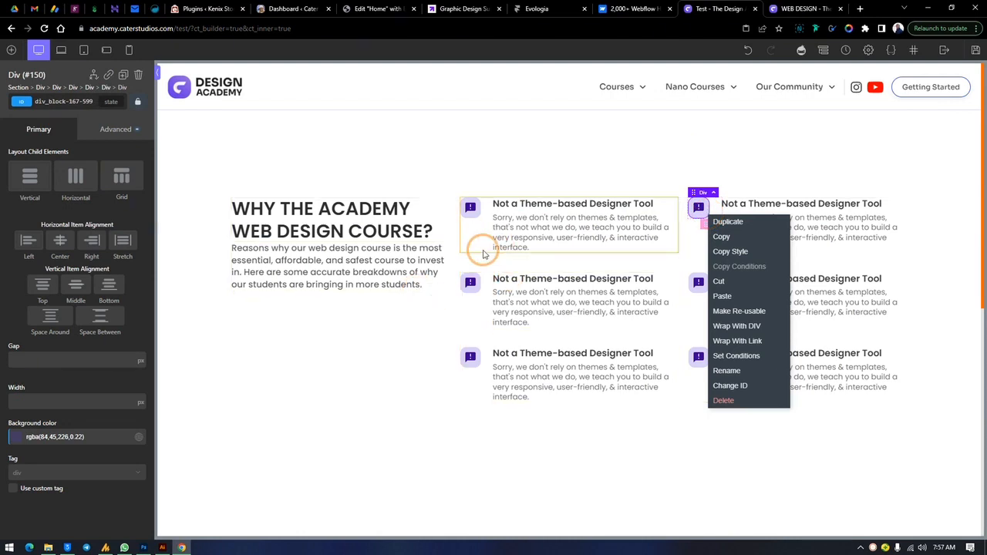
click(806, 8)
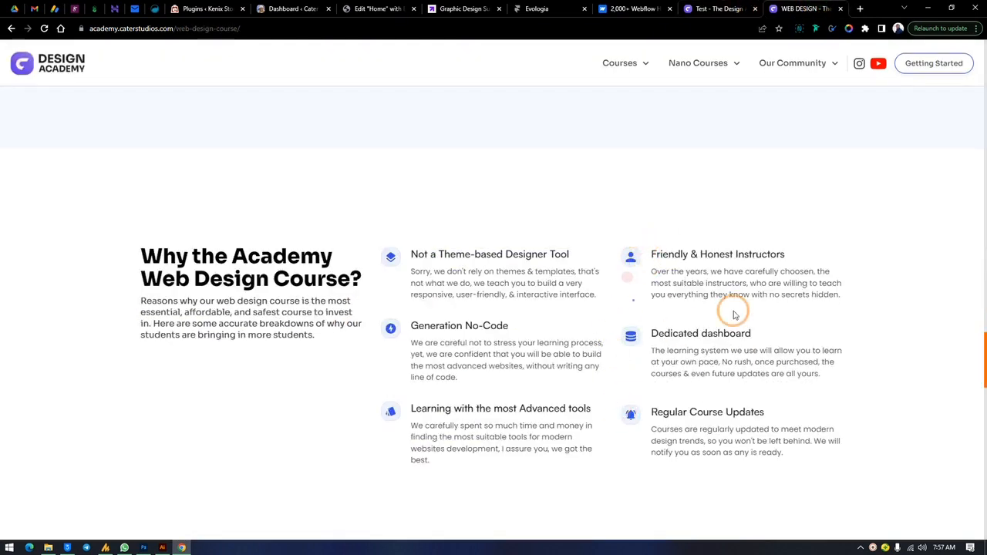
click(717, 9)
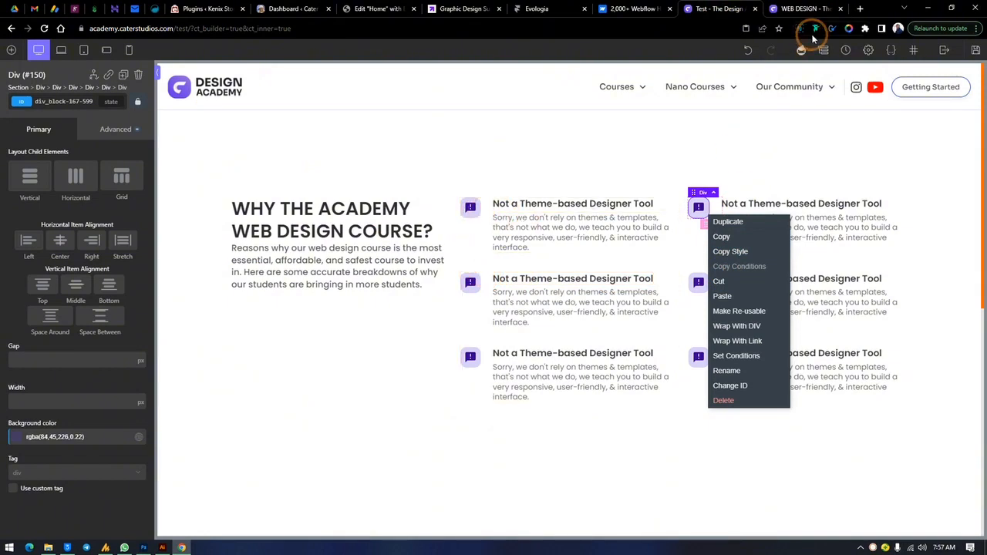
click(800, 9)
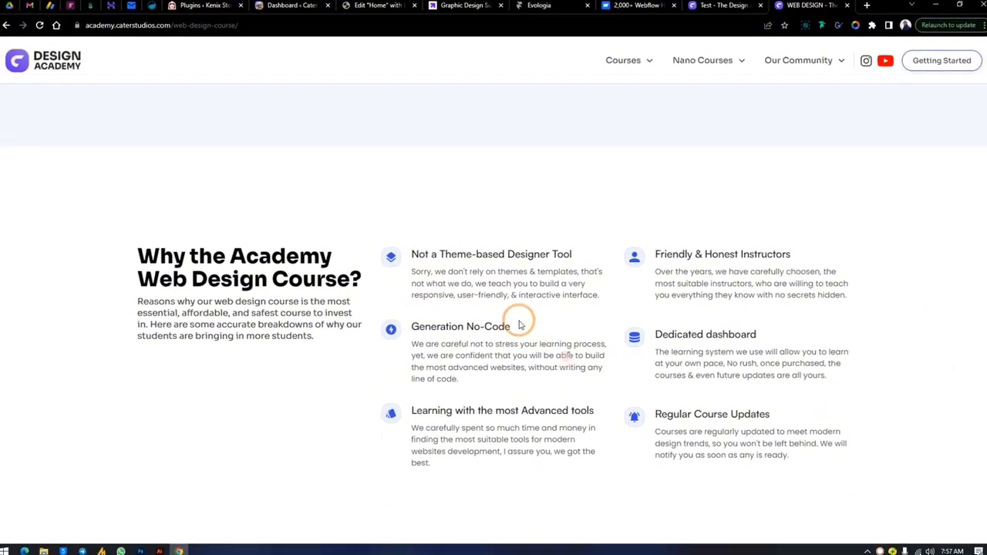
click(721, 5)
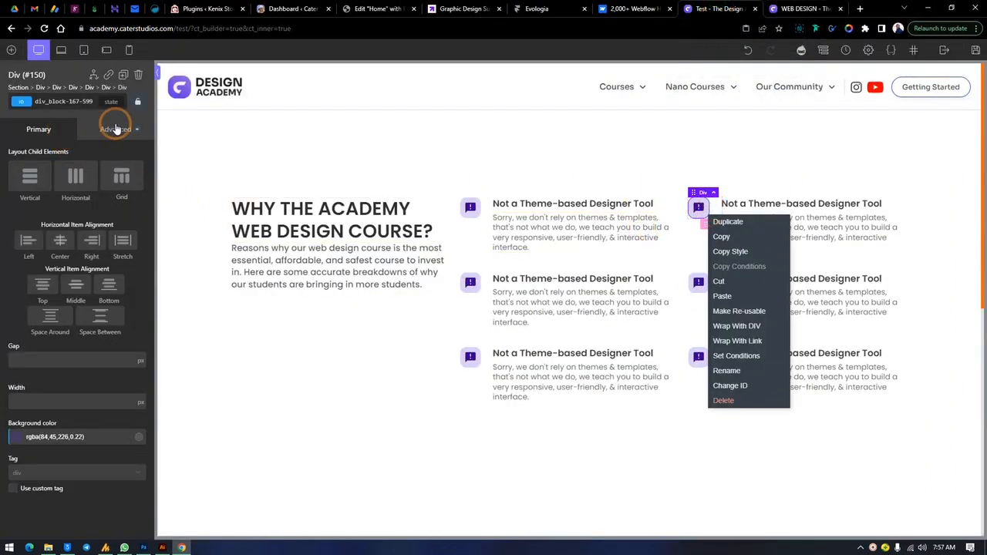
- Give the icon wrapper of the right-hand column's first feature a 1 px solid border in the purple global colour
click(115, 128)
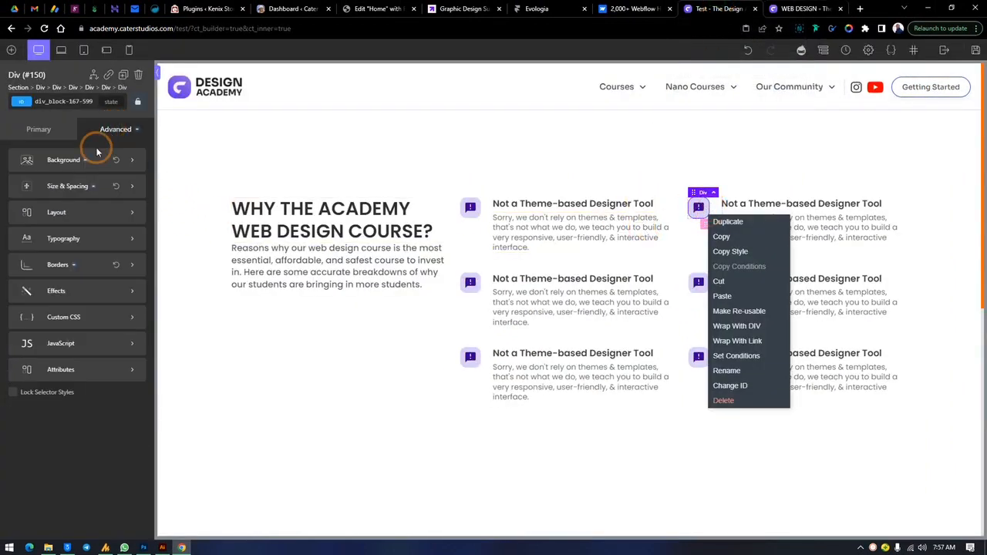
click(73, 269)
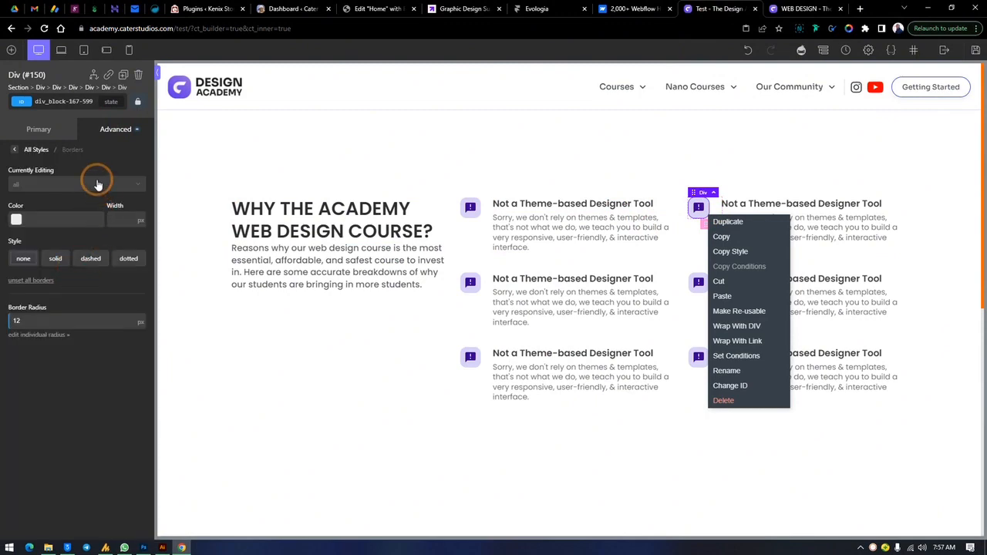
click(15, 221)
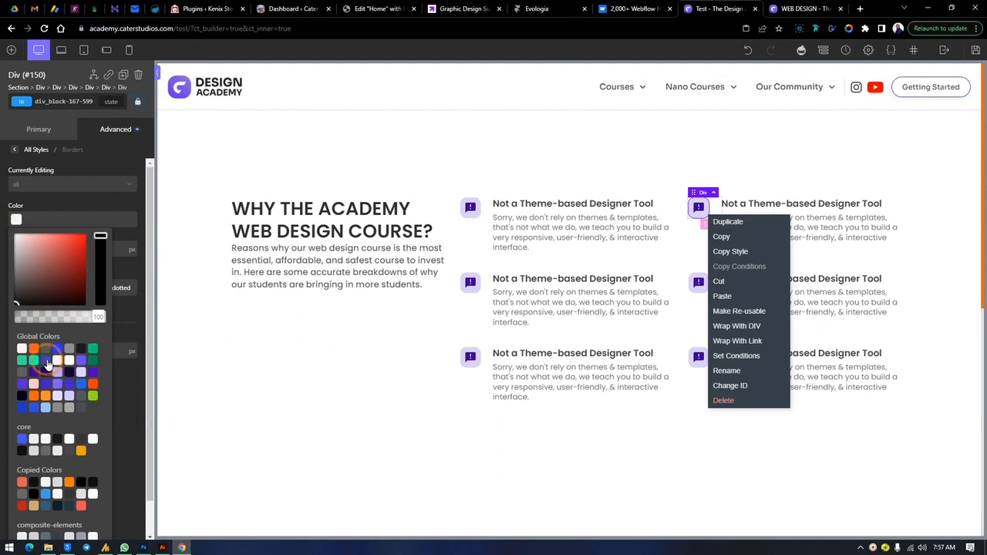
click(58, 221)
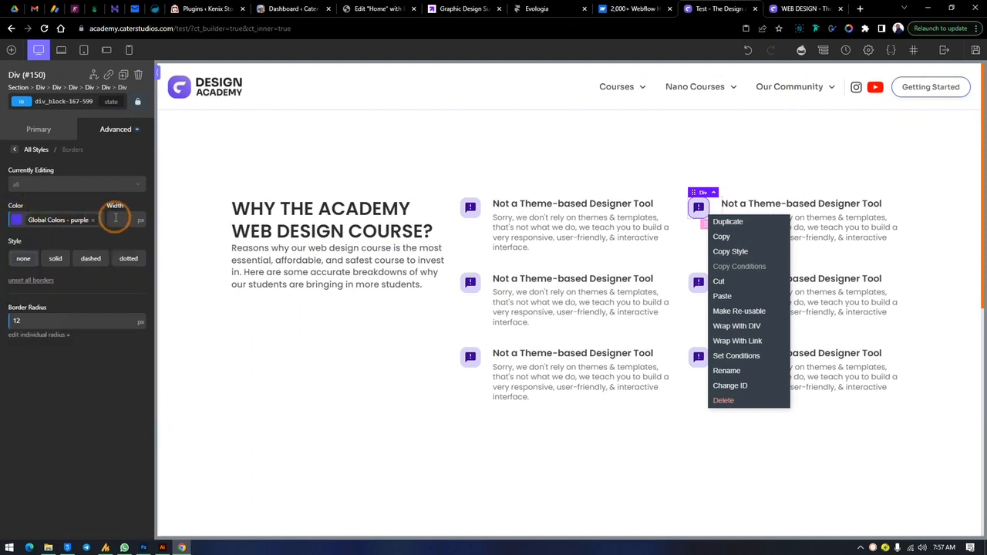
click(55, 260)
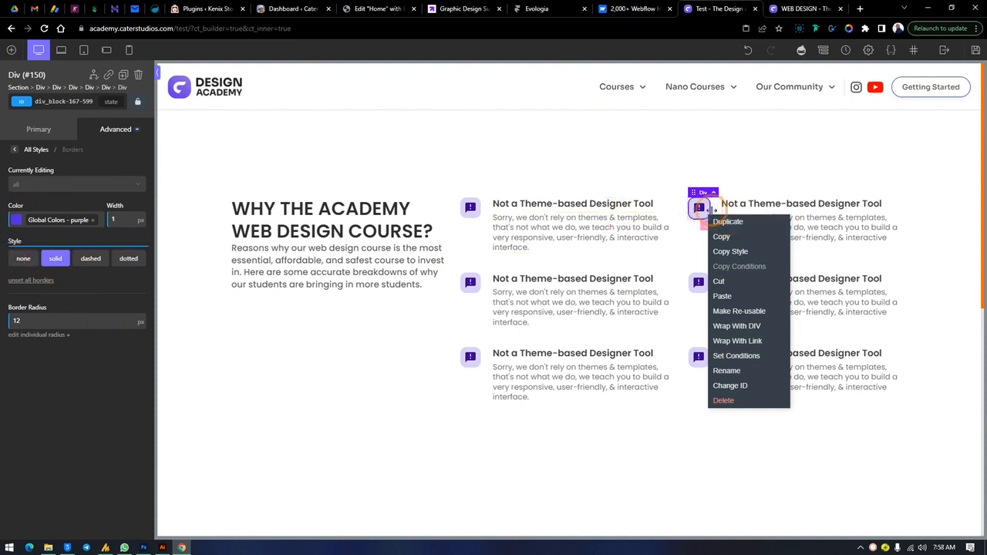
click(738, 186)
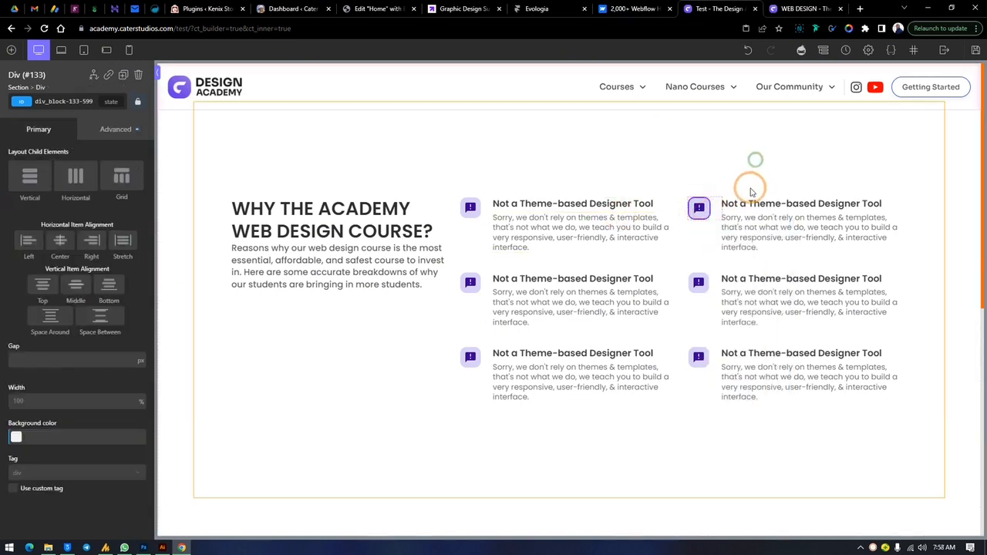
- Reduce the opacity of that icon wrapper's border colour to rgba(84,45,226,0.19)
click(703, 214)
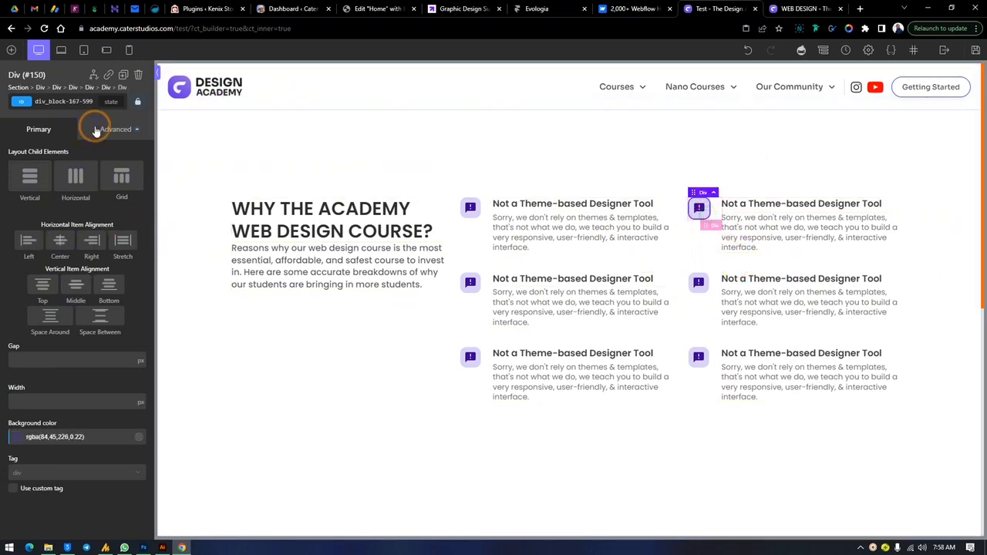
click(94, 129)
click(69, 265)
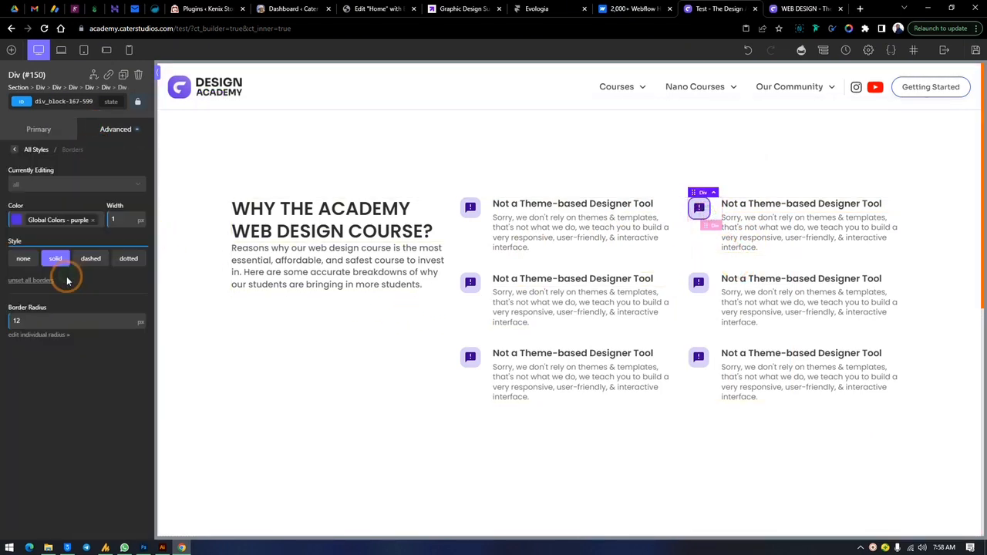
click(16, 223)
click(48, 318)
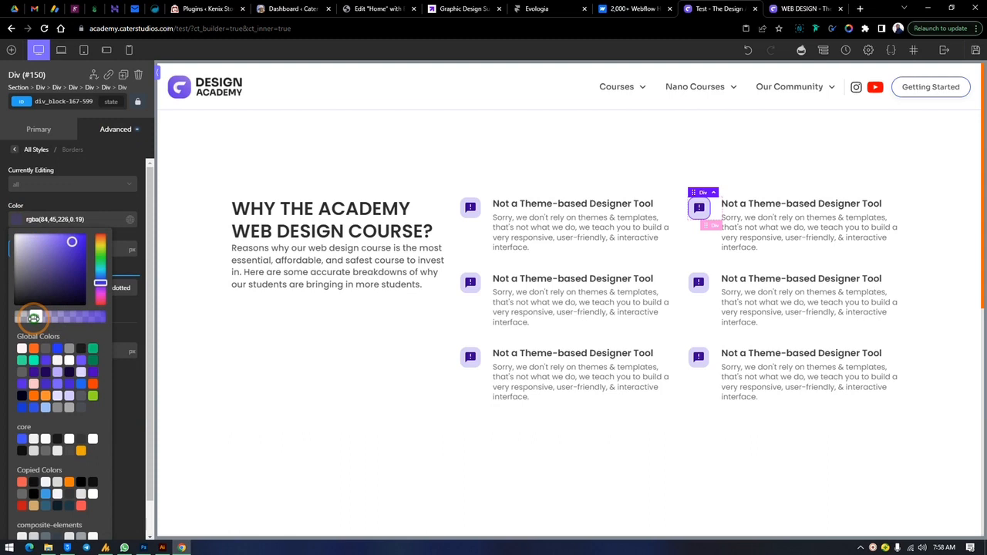
click(571, 137)
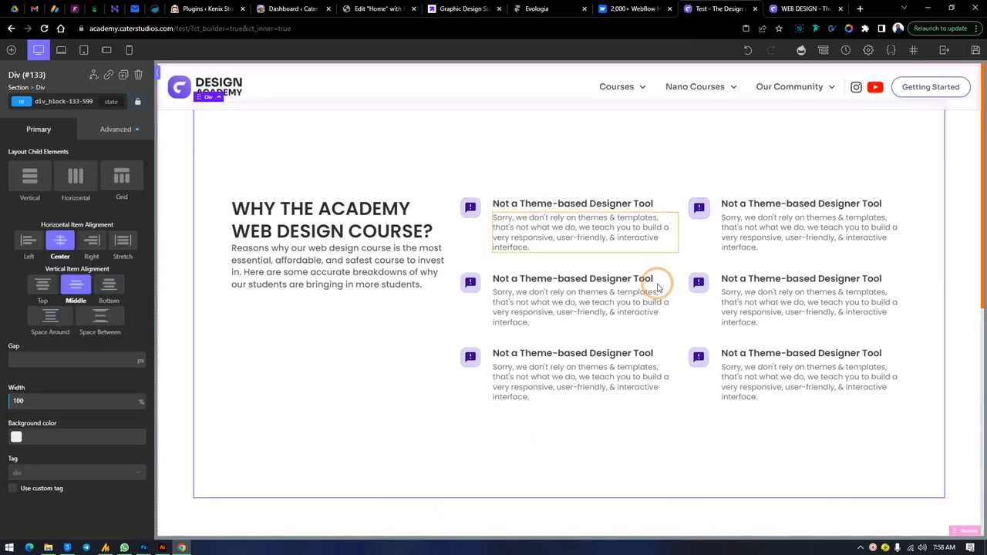
- Copy the bordered icon wrapper's style and paste it onto the second and third icon wrappers in the right-hand column
click(698, 206)
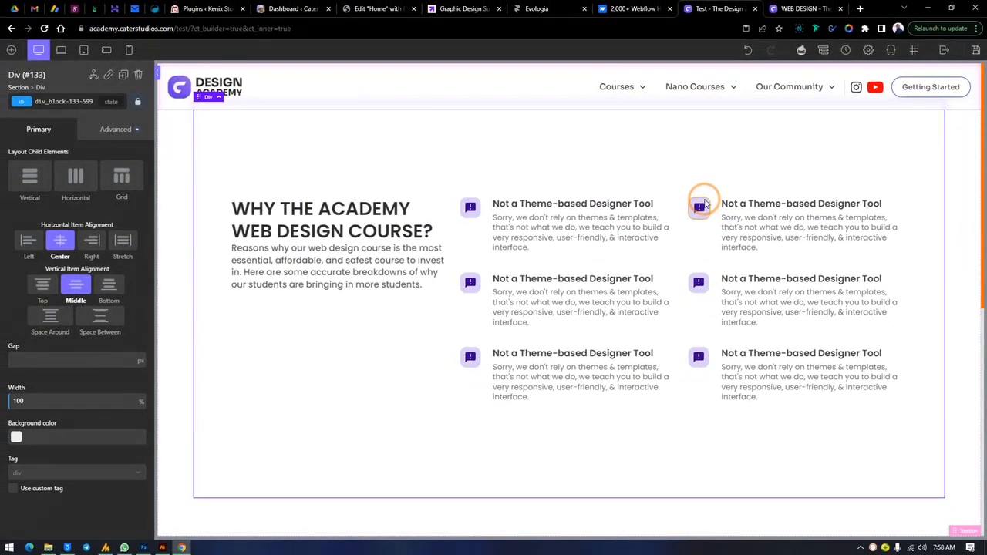
right_click(670, 213)
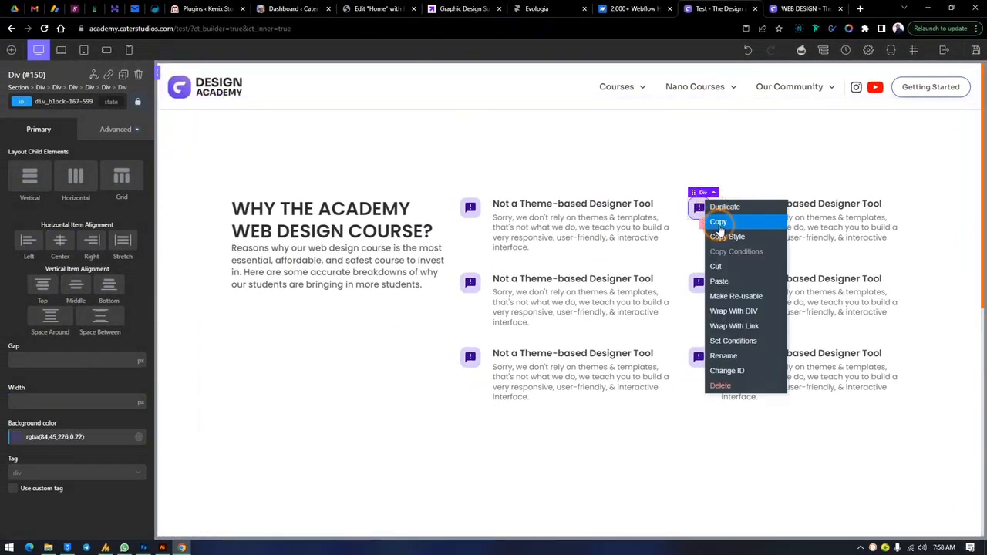
click(725, 236)
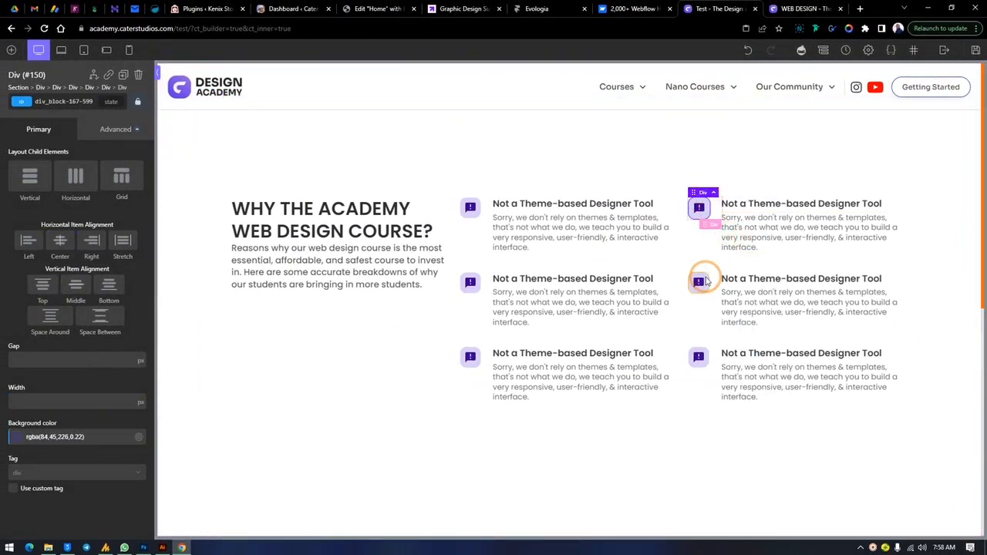
right_click(704, 279)
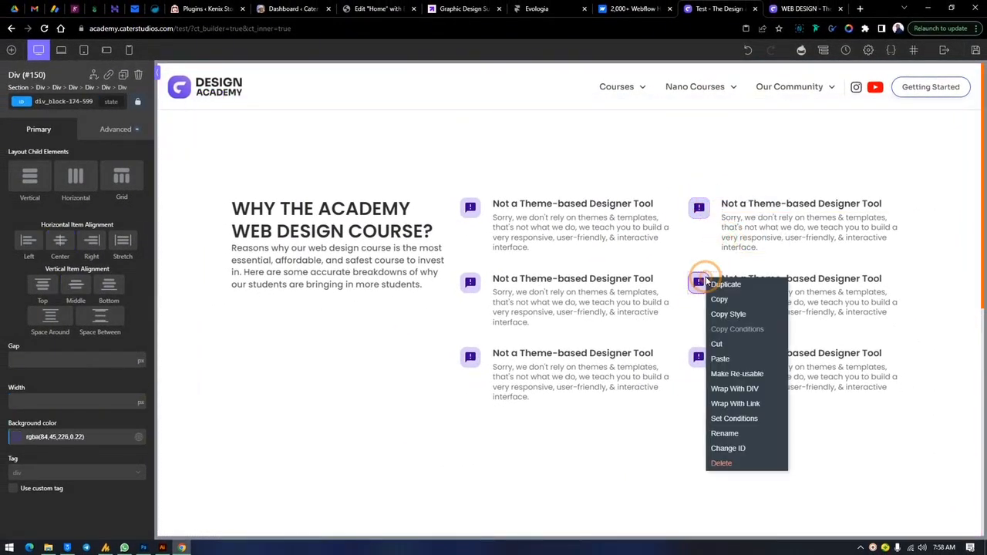
click(729, 361)
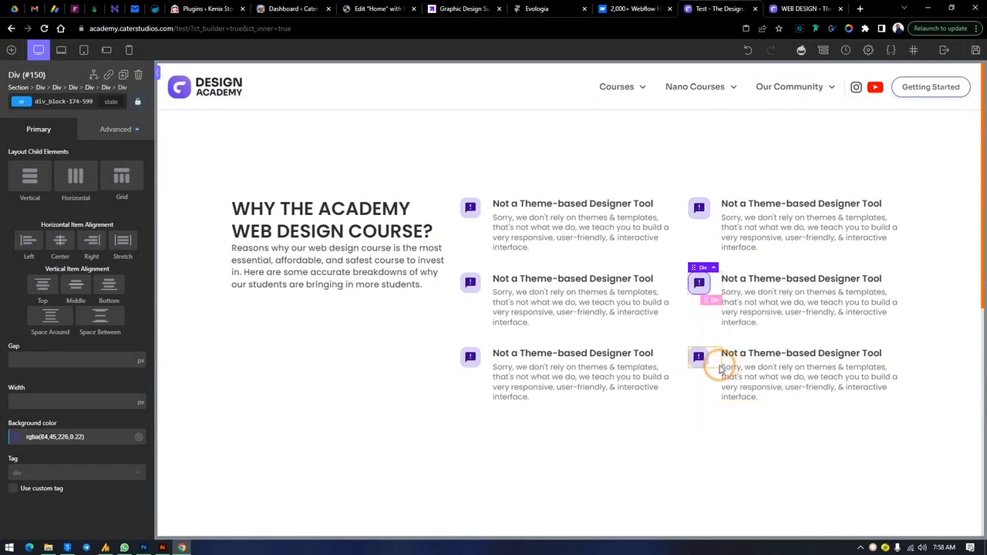
right_click(704, 359)
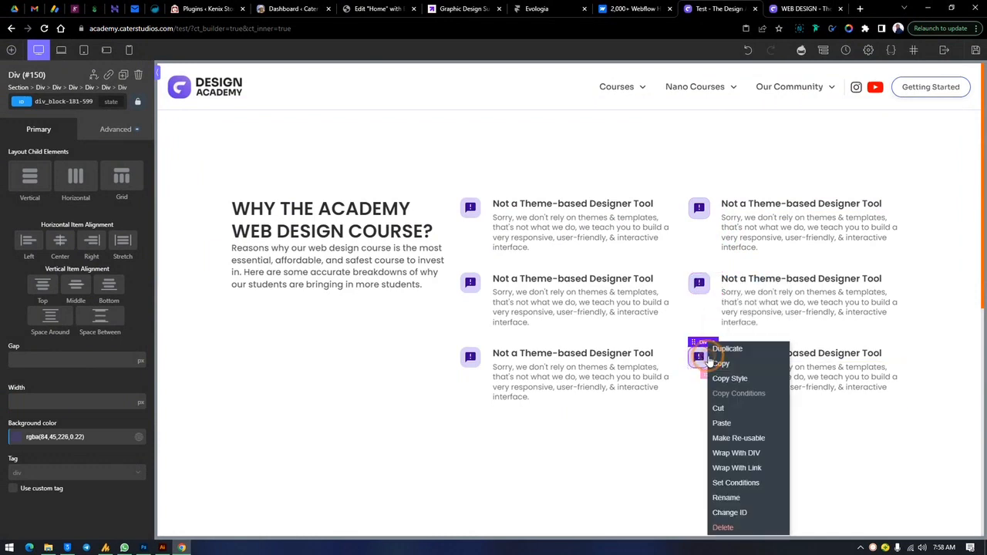
click(725, 424)
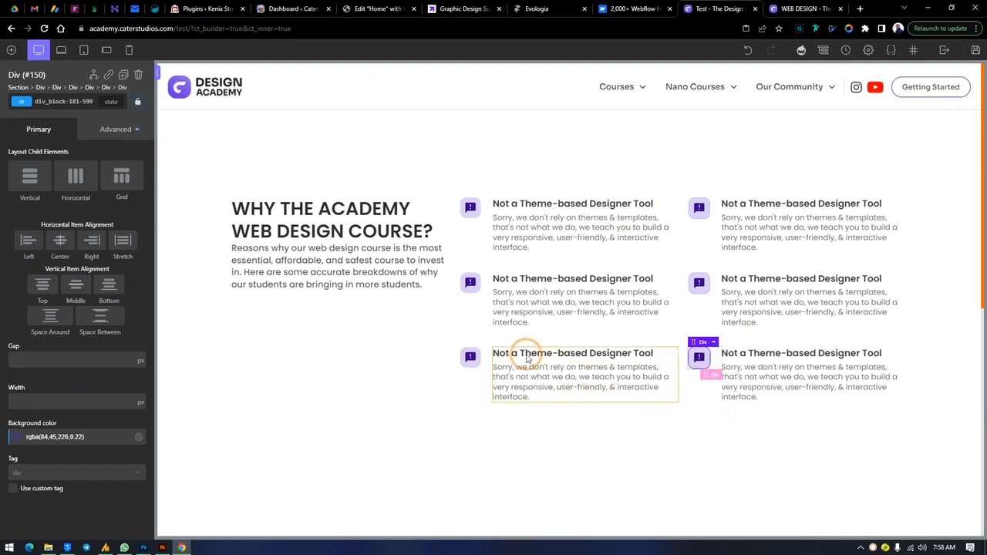
- Paste the copied style onto all three icon wrappers in the middle column
right_click(474, 356)
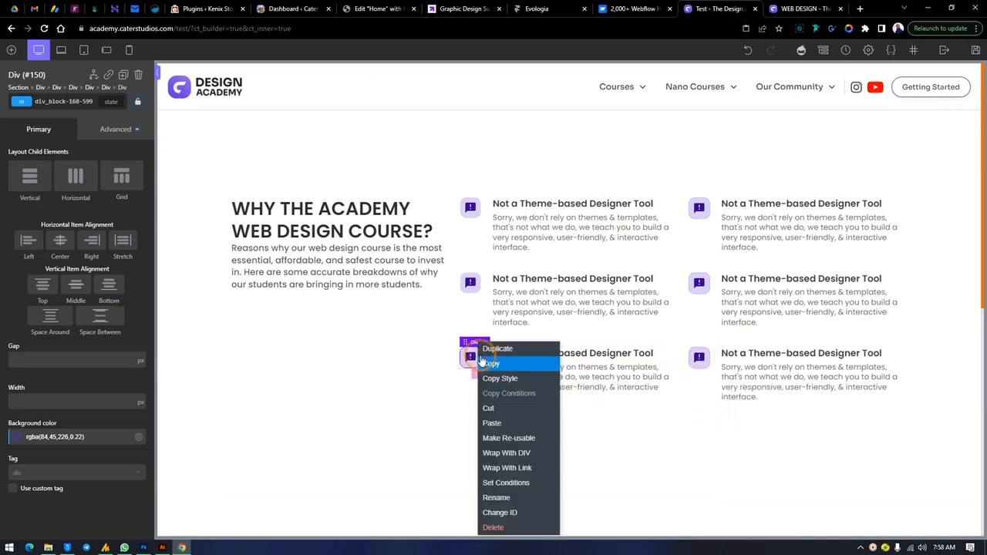
click(497, 423)
right_click(475, 291)
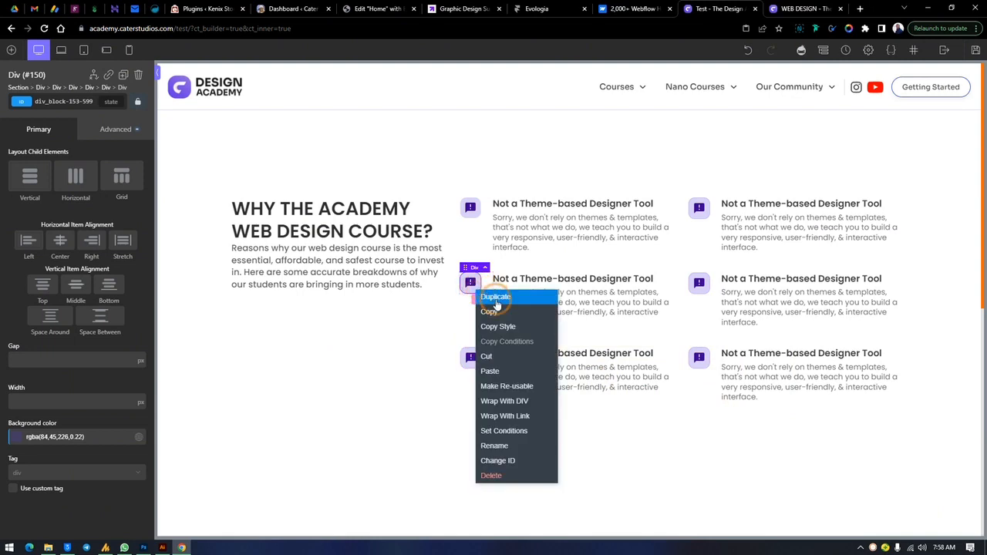
click(478, 373)
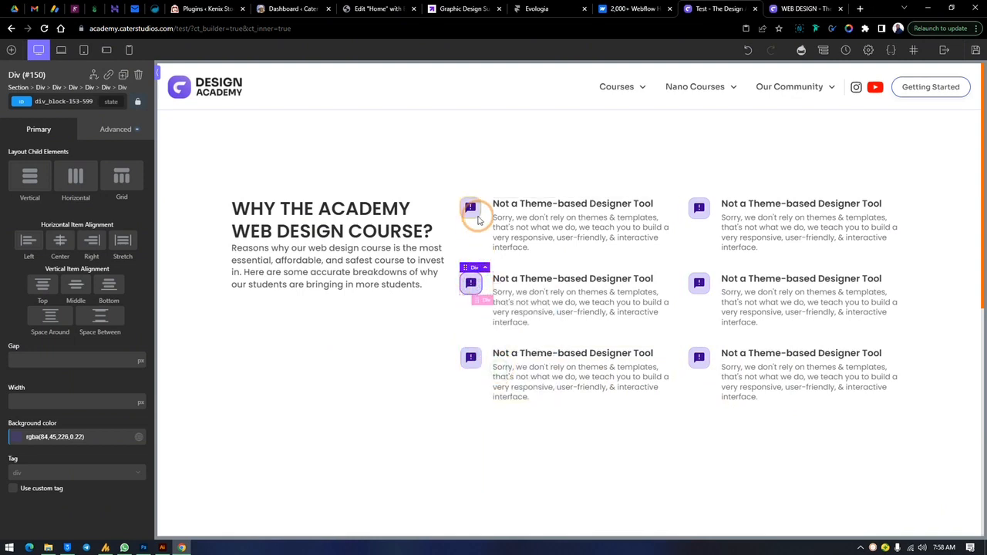
right_click(471, 211)
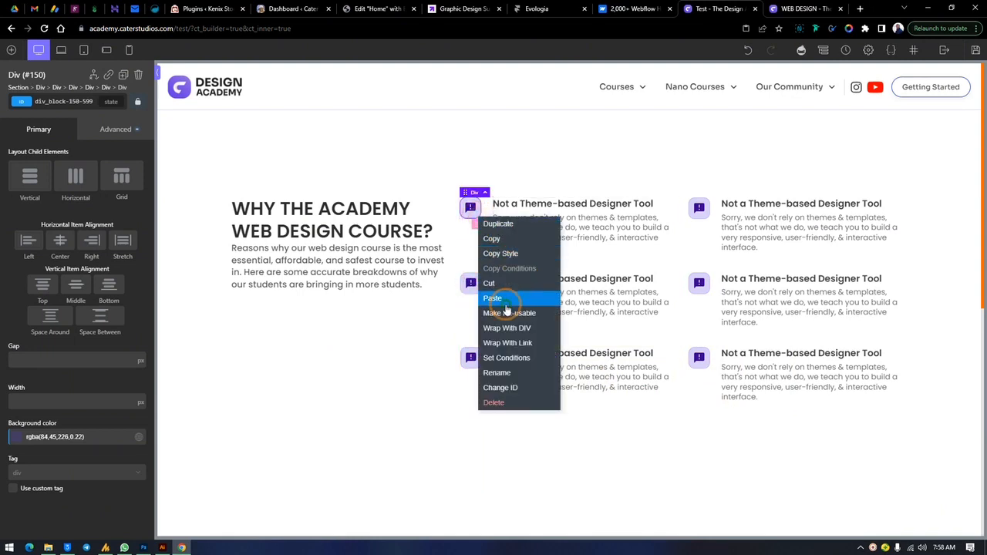
click(505, 302)
click(785, 156)
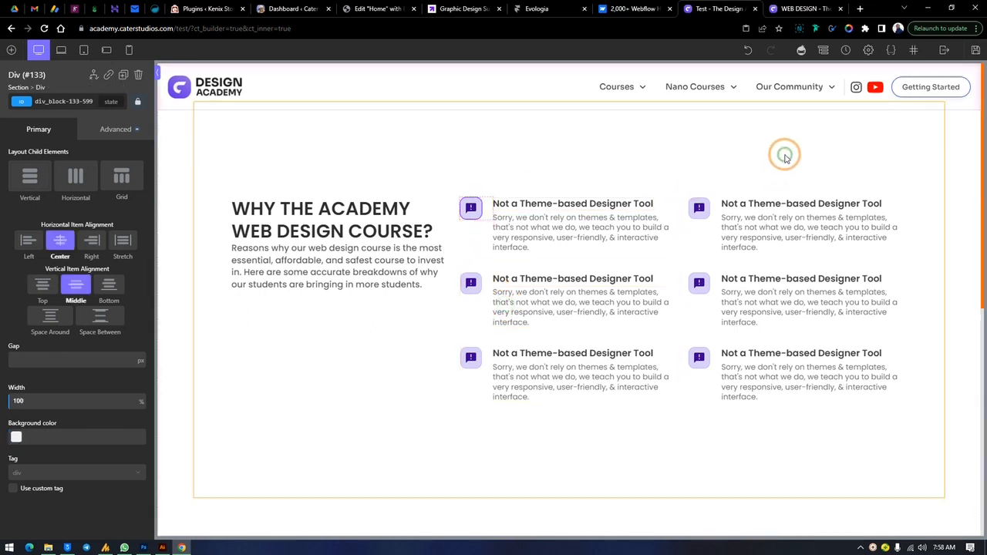
- Compare the bordered feature icons with the matching section on the live course page
click(476, 216)
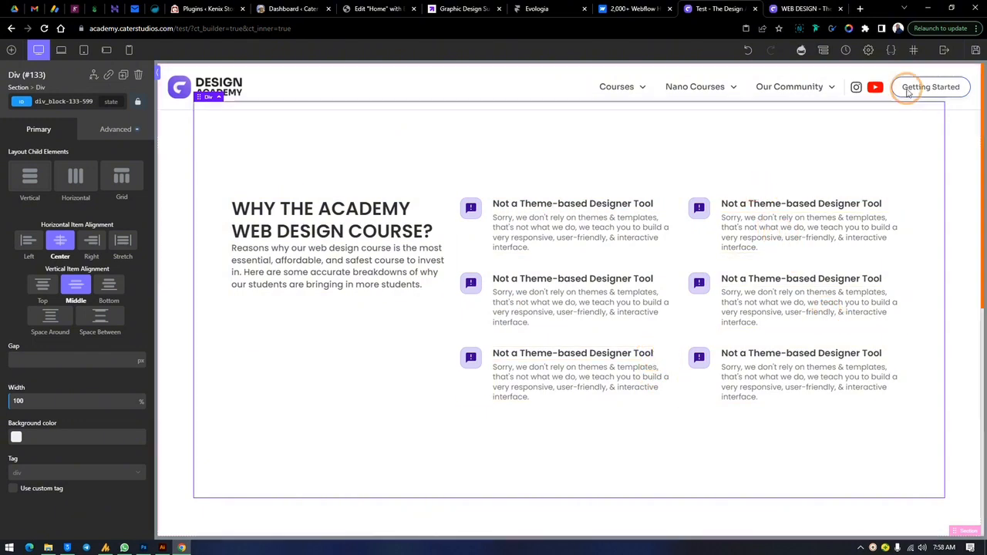
click(794, 9)
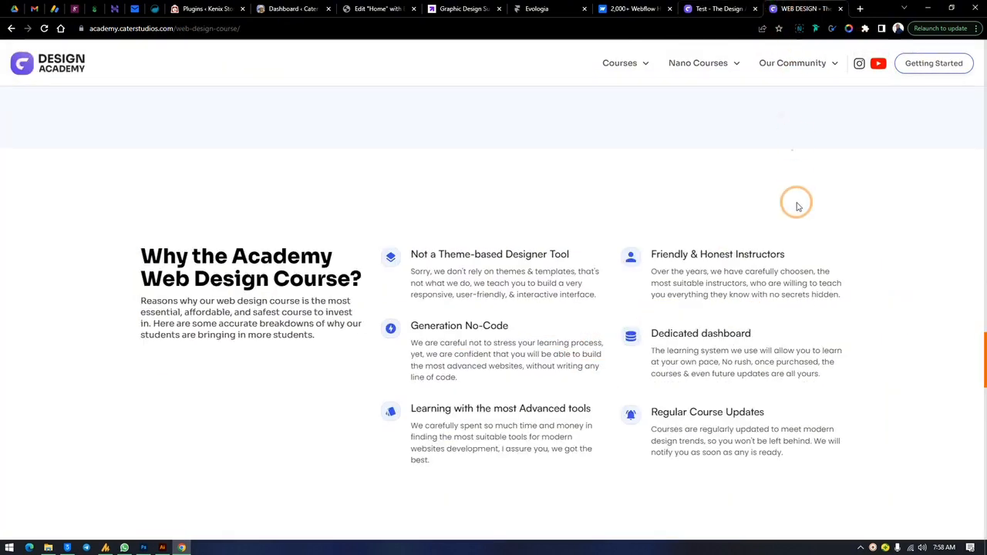
click(689, 7)
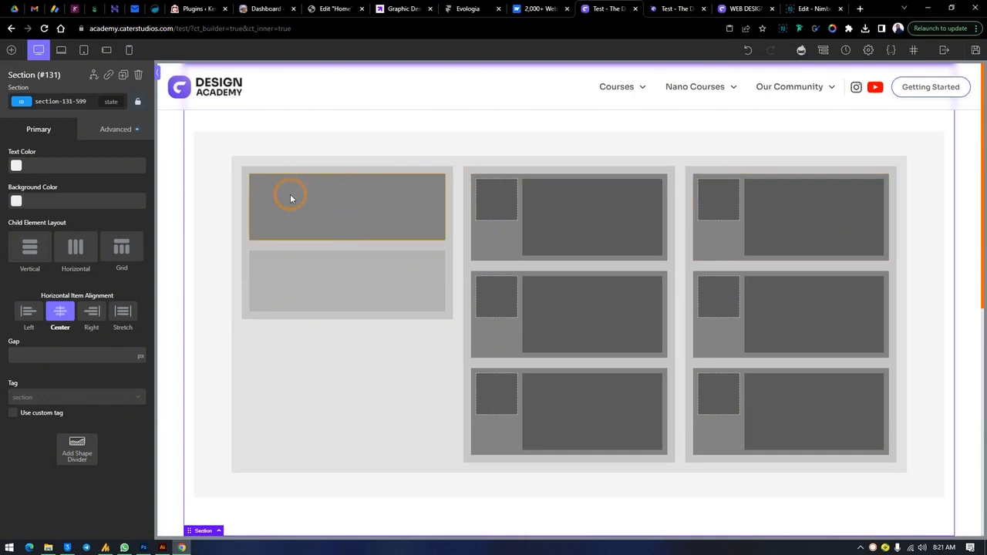
- Examine the section's nesting in the grey wireframe version: the outer container, the inner horizontal container and the feature columns
click(201, 145)
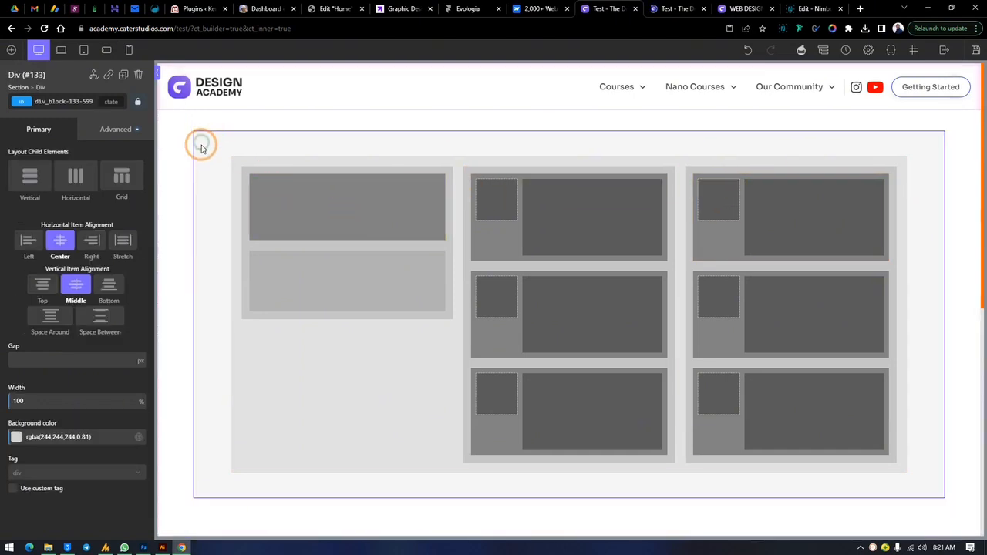
click(185, 140)
click(209, 143)
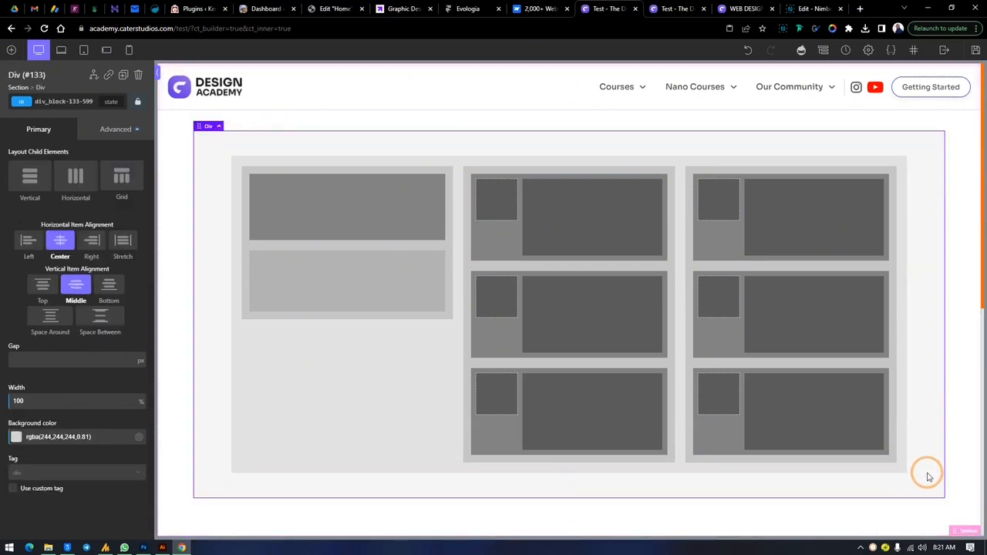
click(267, 401)
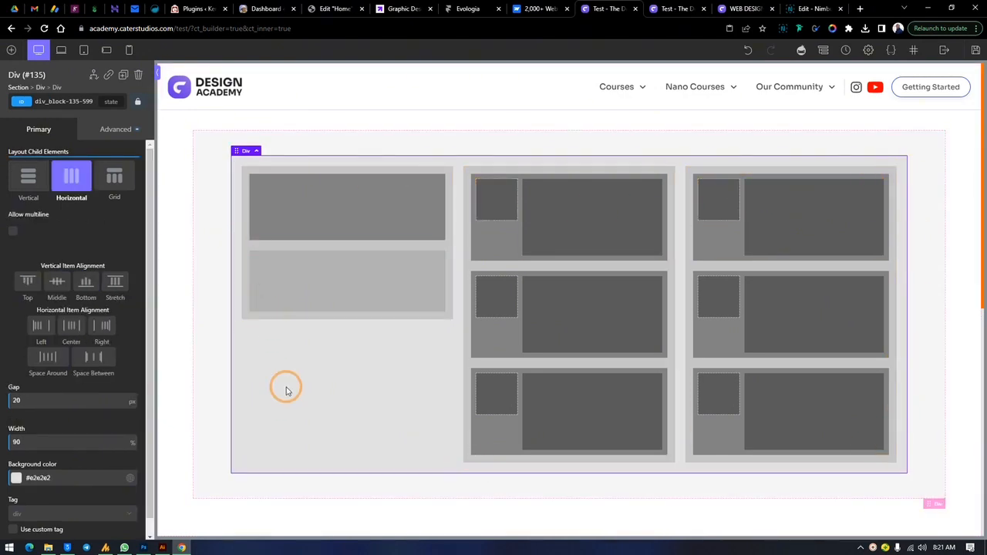
click(469, 173)
click(467, 171)
click(699, 171)
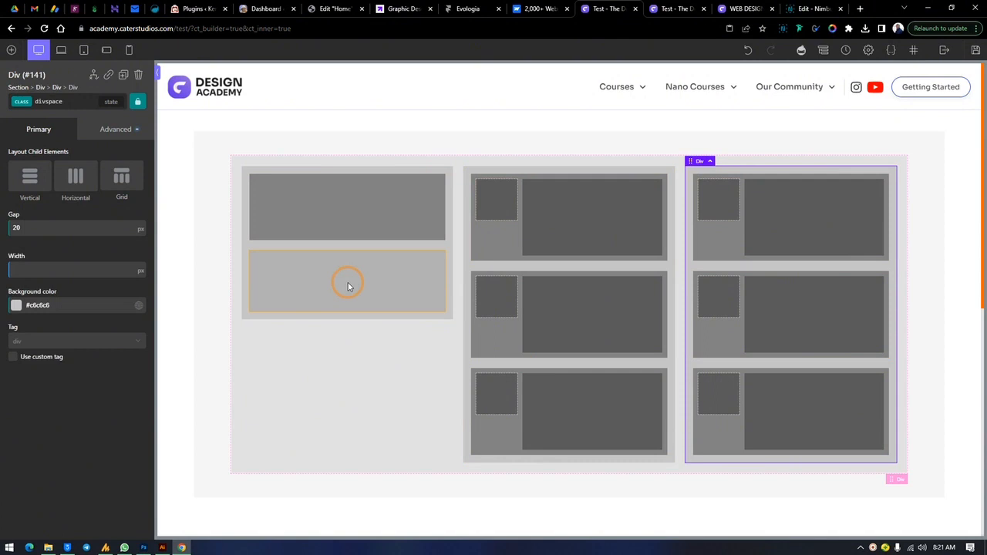
- Examine the heading and description text elements inside the wireframe's first column
click(287, 166)
click(290, 192)
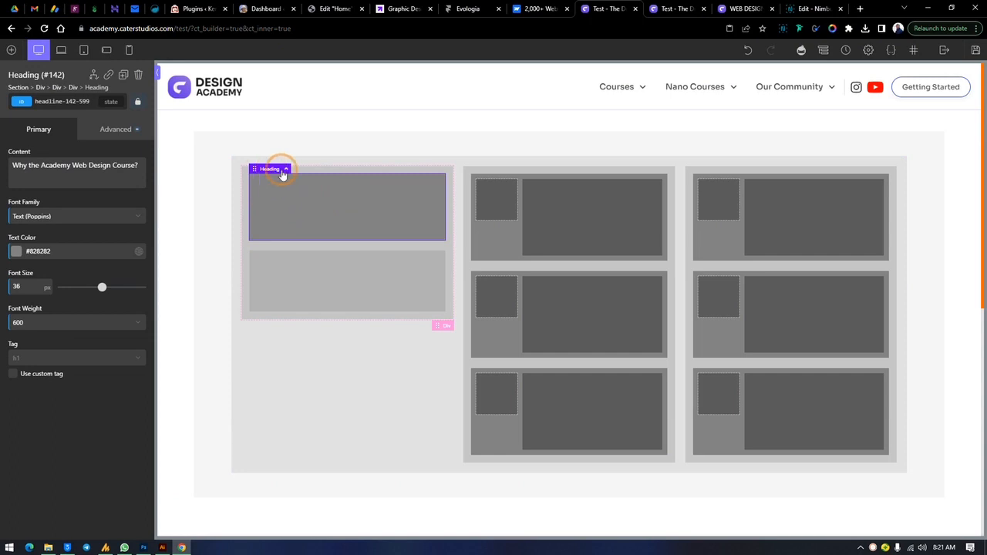
click(282, 279)
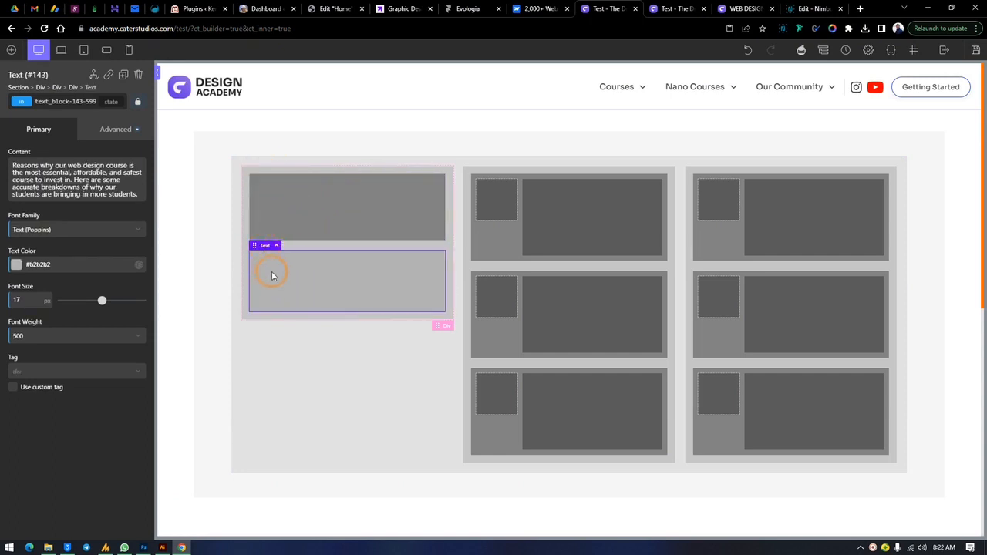
click(335, 189)
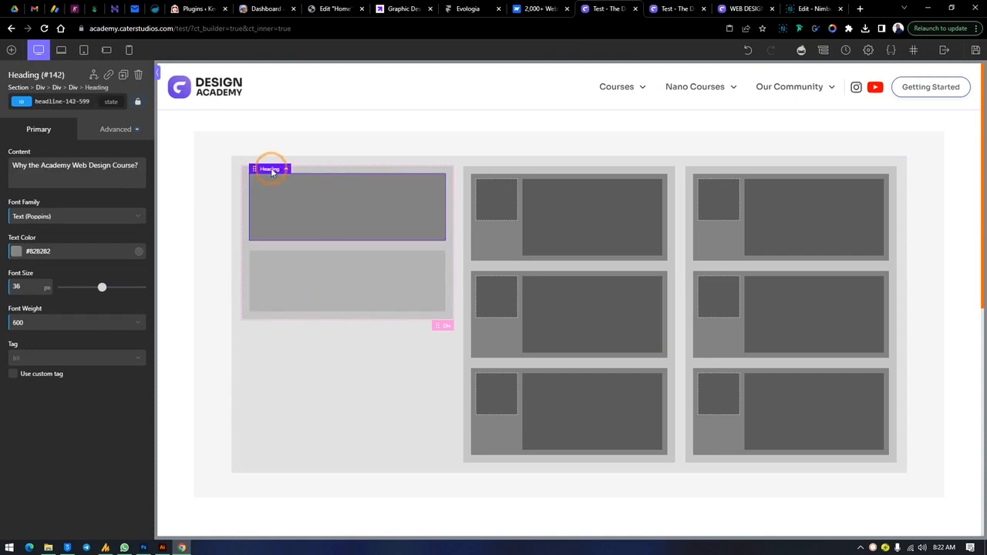
click(291, 288)
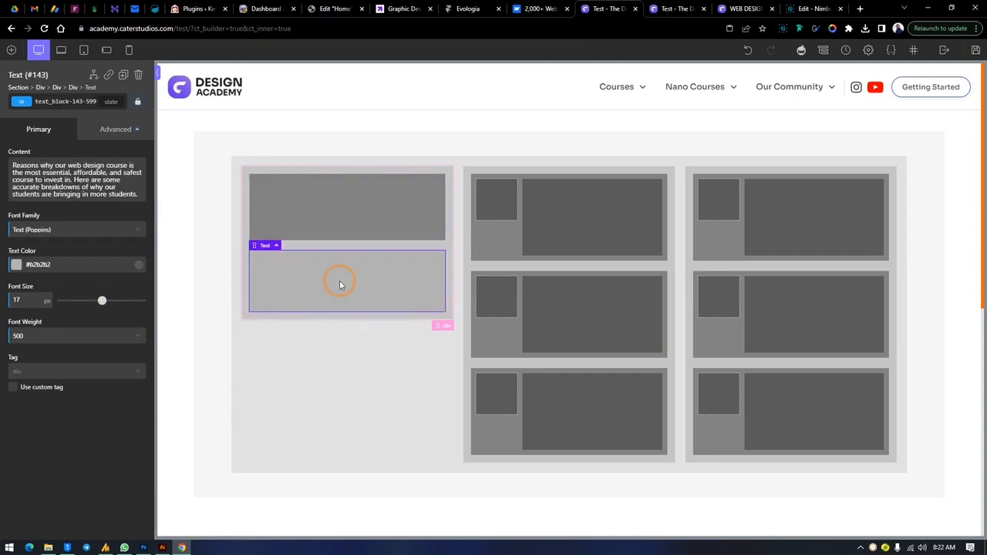
- Examine the wireframe's middle column: the column div, its first feature block, and the icon and text wrappers inside
click(465, 174)
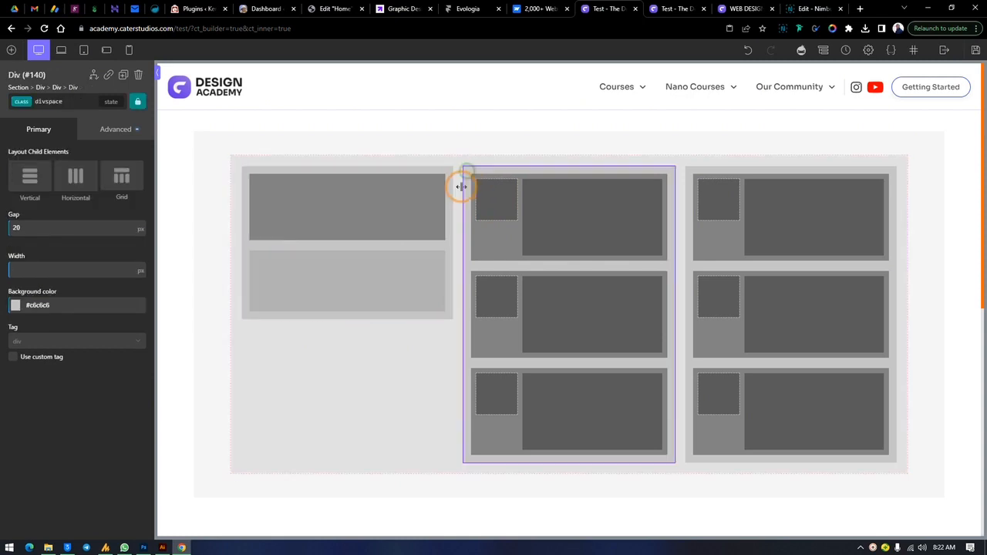
click(494, 245)
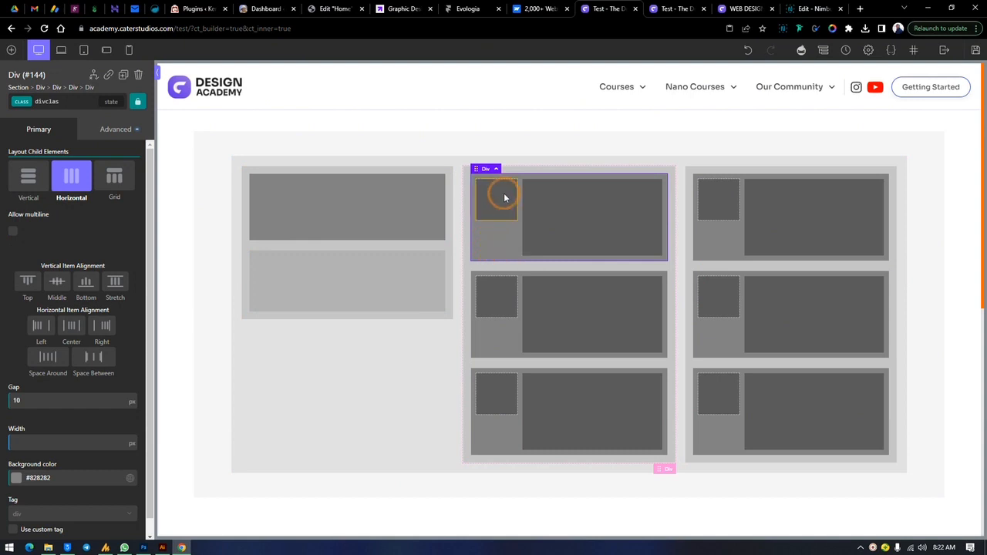
click(540, 202)
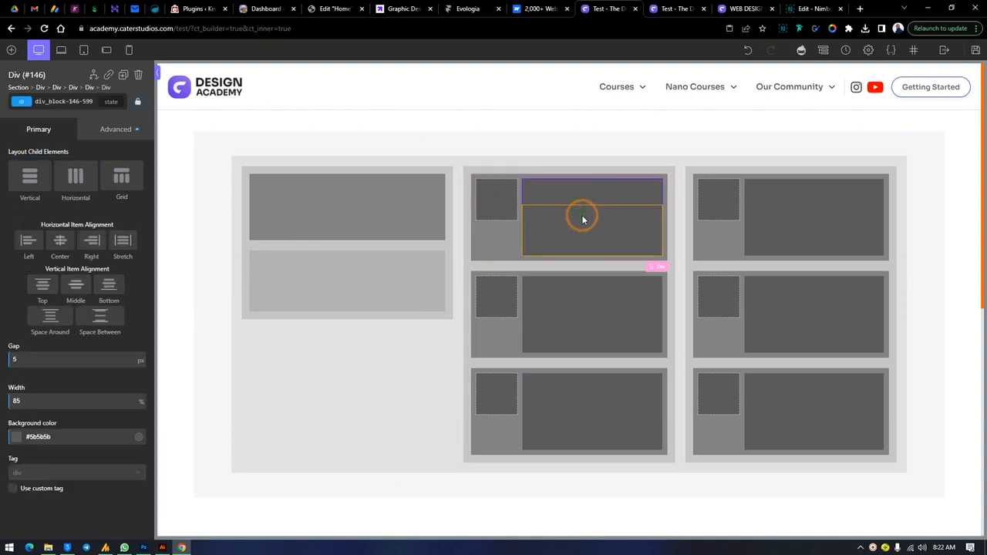
click(487, 200)
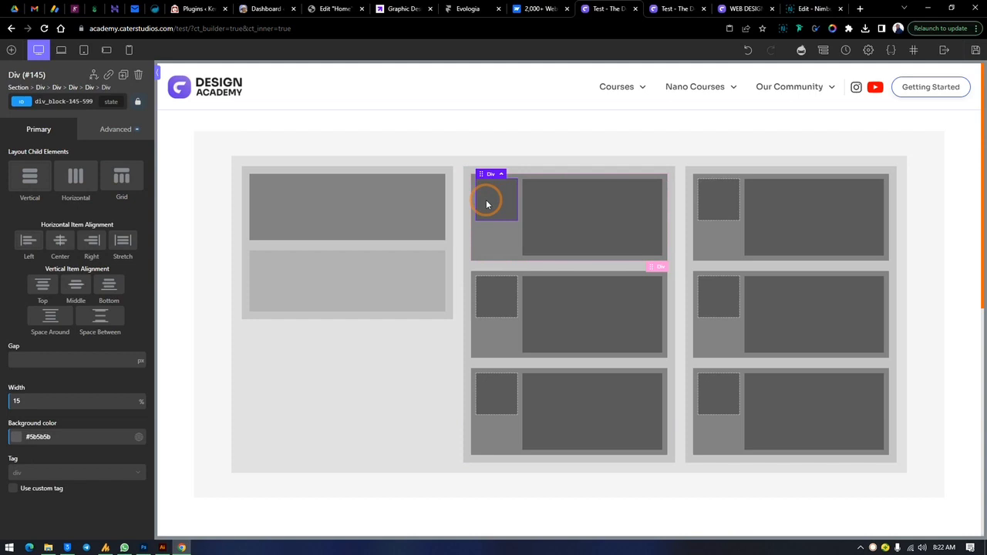
drag(487, 204, 584, 209)
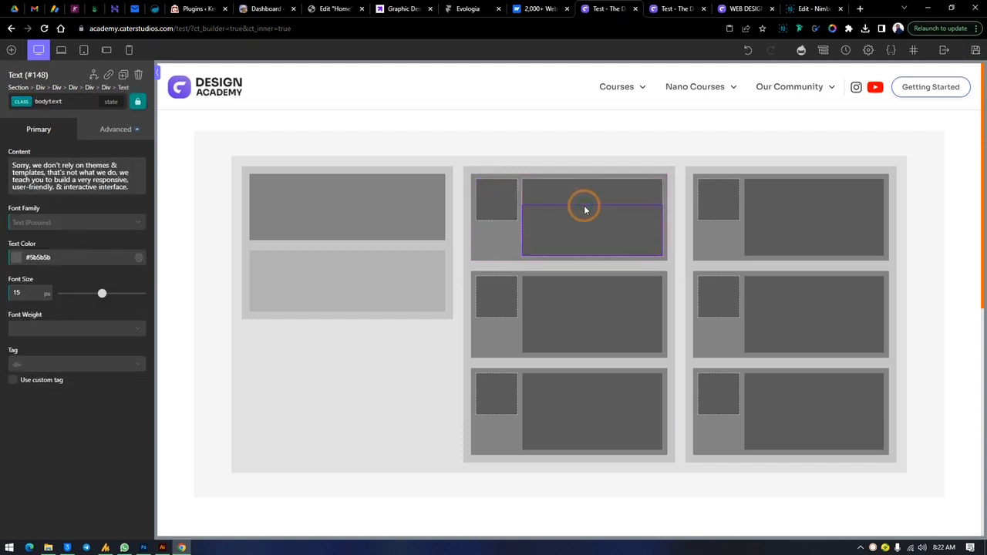
- Examine the icon wrapper, heading and body text elements within the wireframe's first feature block
click(498, 204)
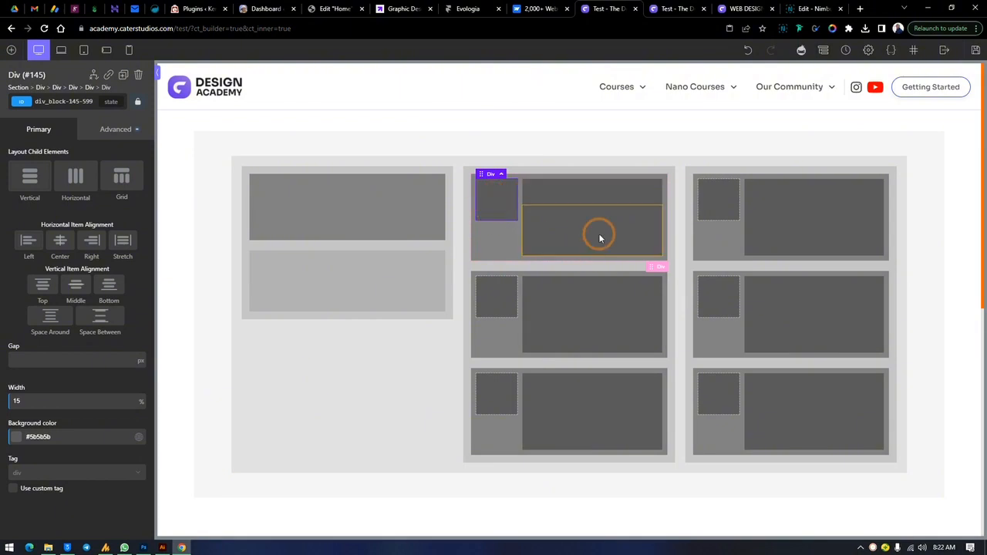
click(569, 195)
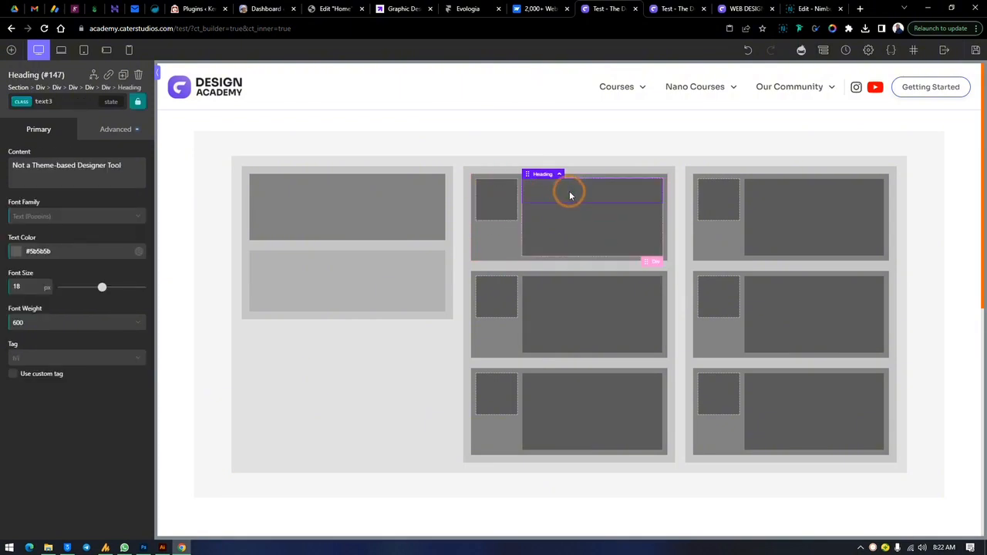
click(584, 239)
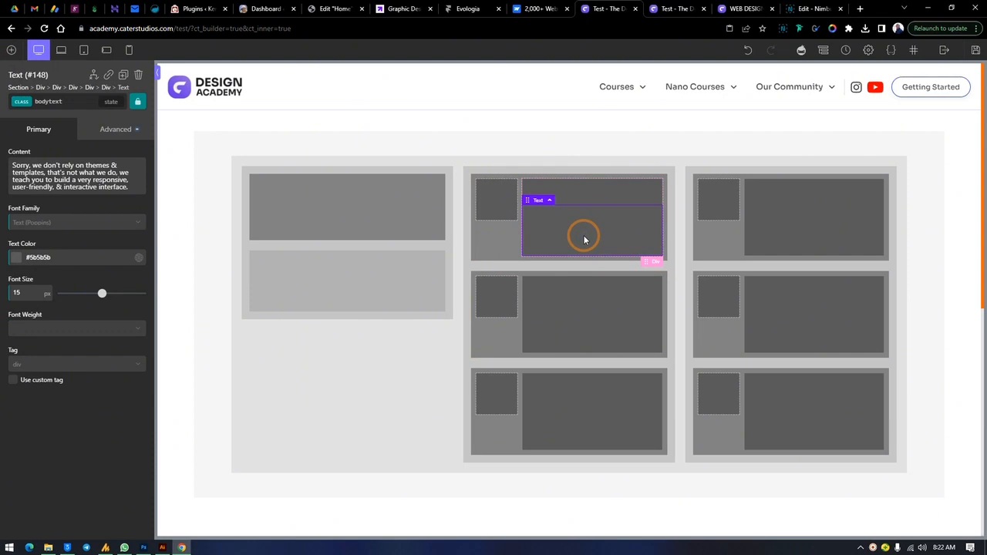
click(491, 210)
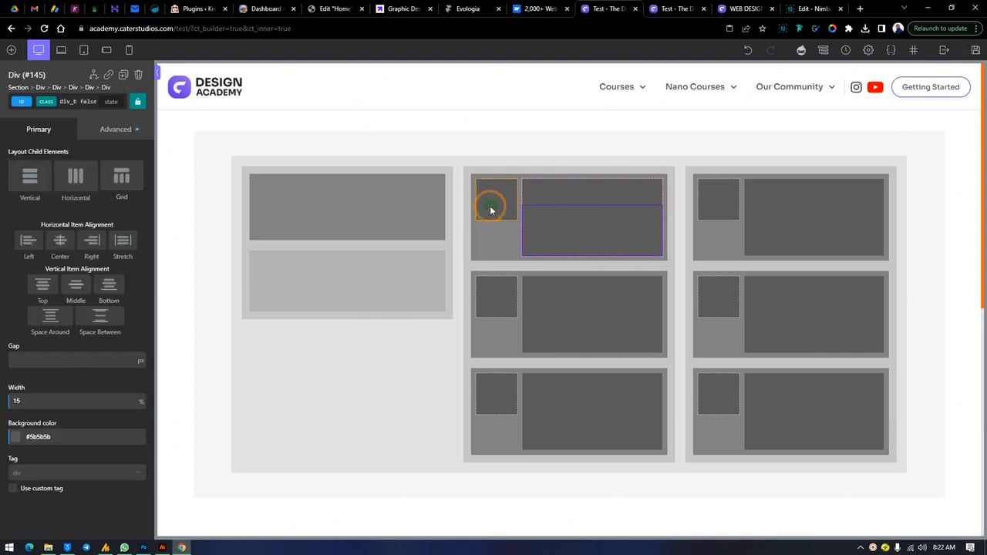
click(575, 214)
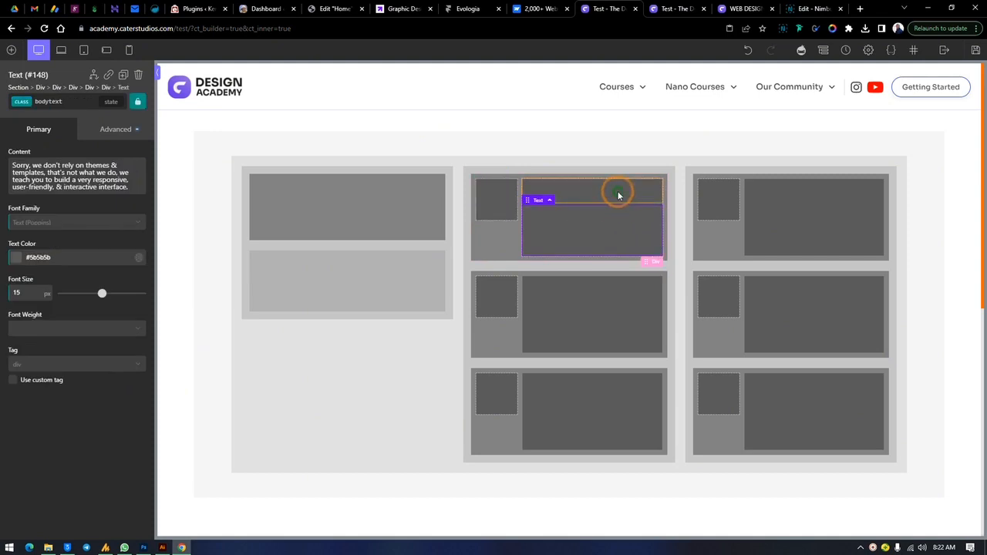
click(619, 195)
click(616, 229)
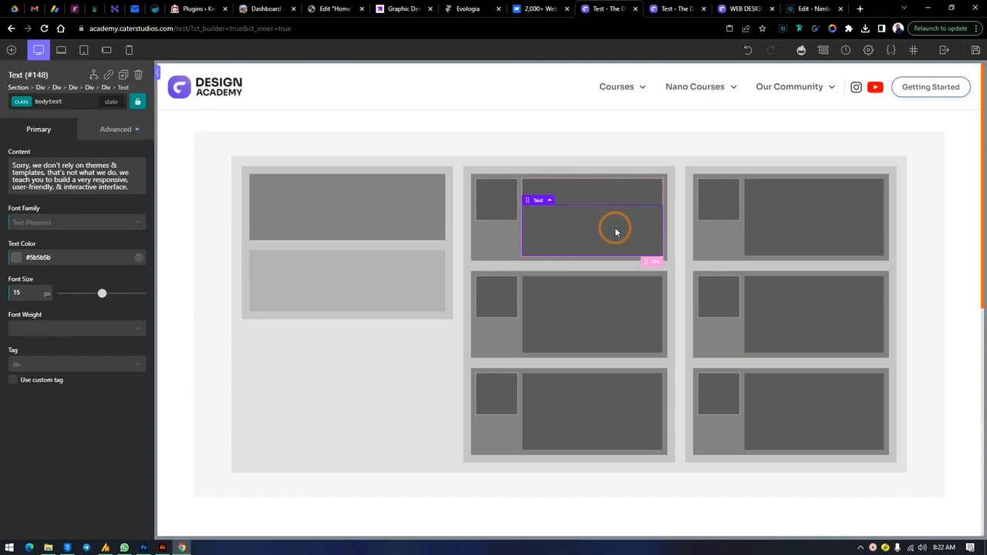
- Examine the styled section's outer container, inner horizontal container, and the heading and description in its first column
click(626, 128)
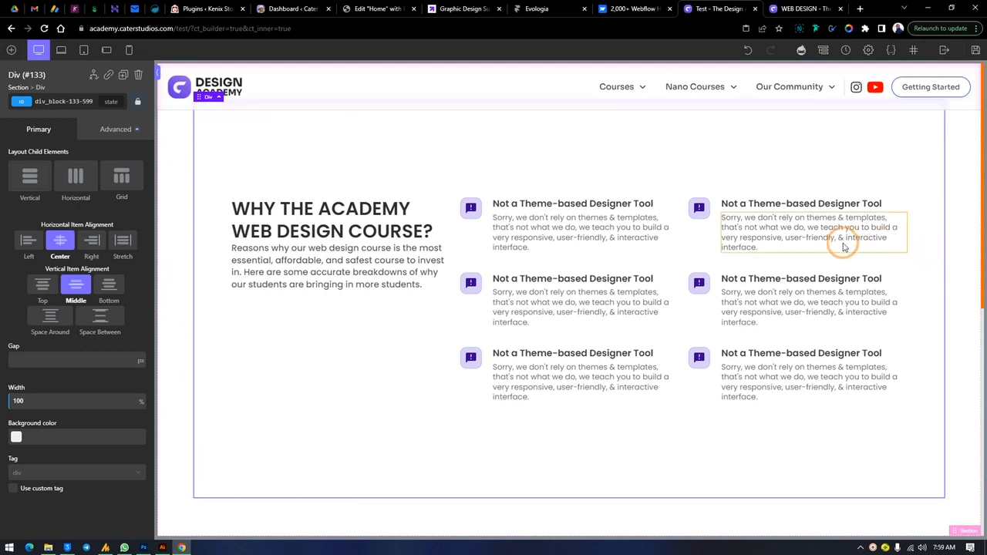
click(424, 350)
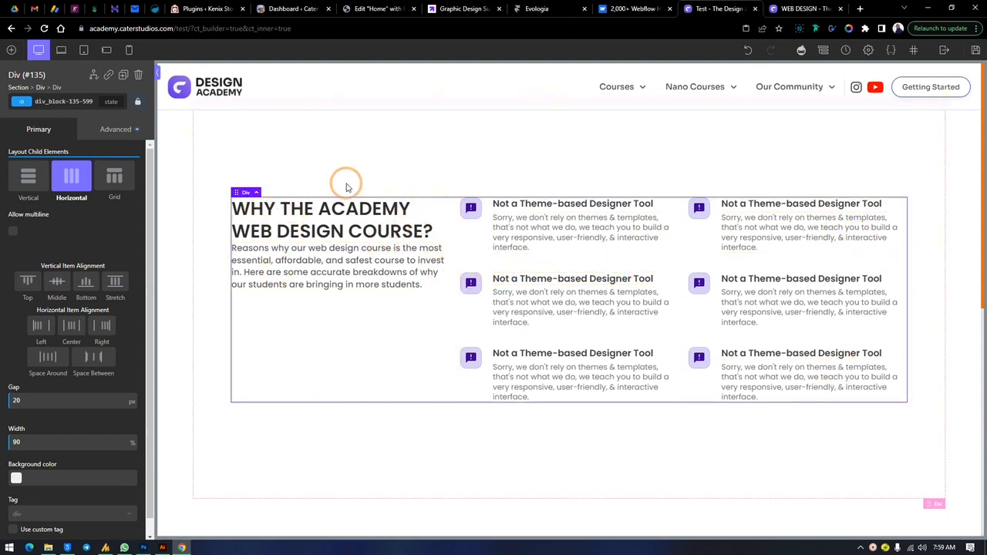
click(342, 215)
click(333, 270)
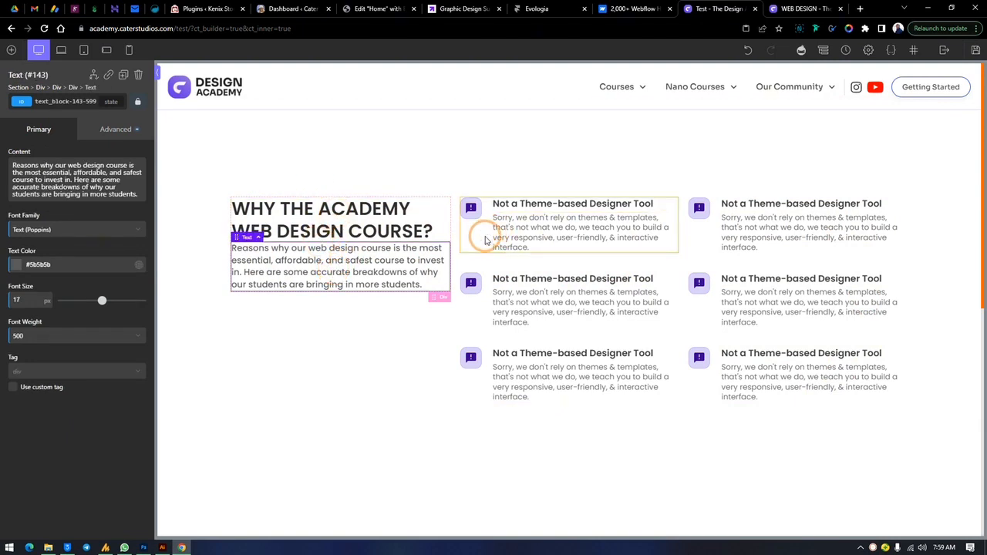
- Examine the styled middle column's nesting: the column div, first feature block, icon wrapper, text wrapper and body text
click(485, 239)
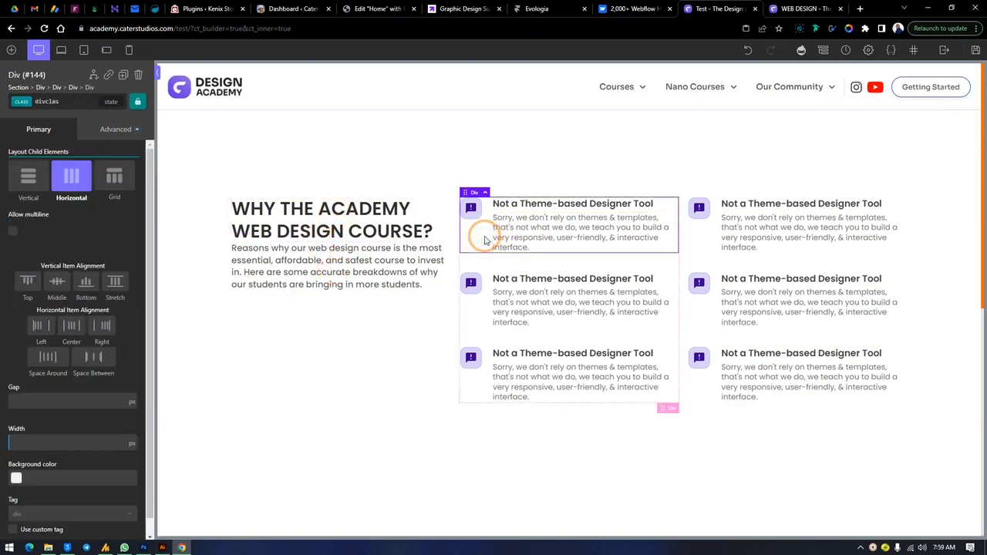
click(668, 212)
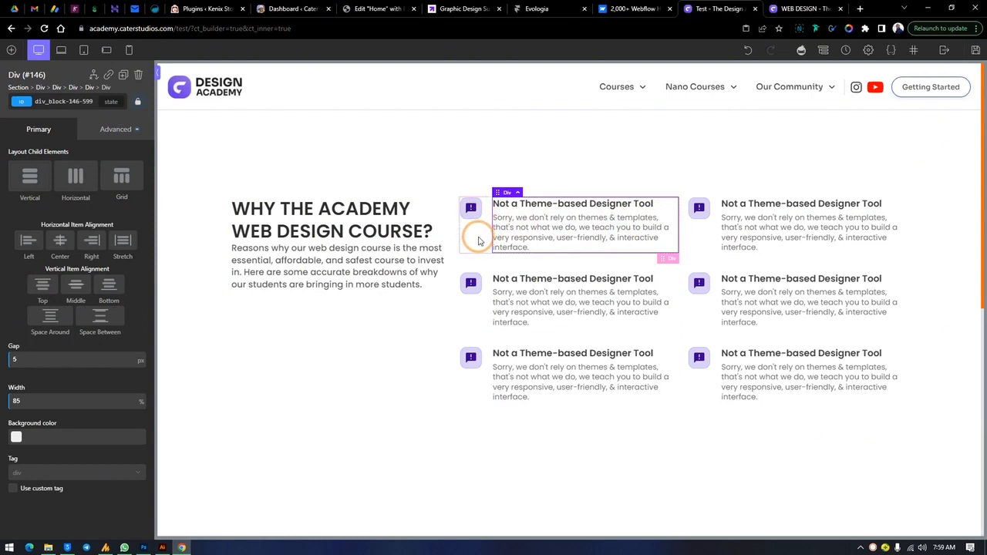
click(467, 240)
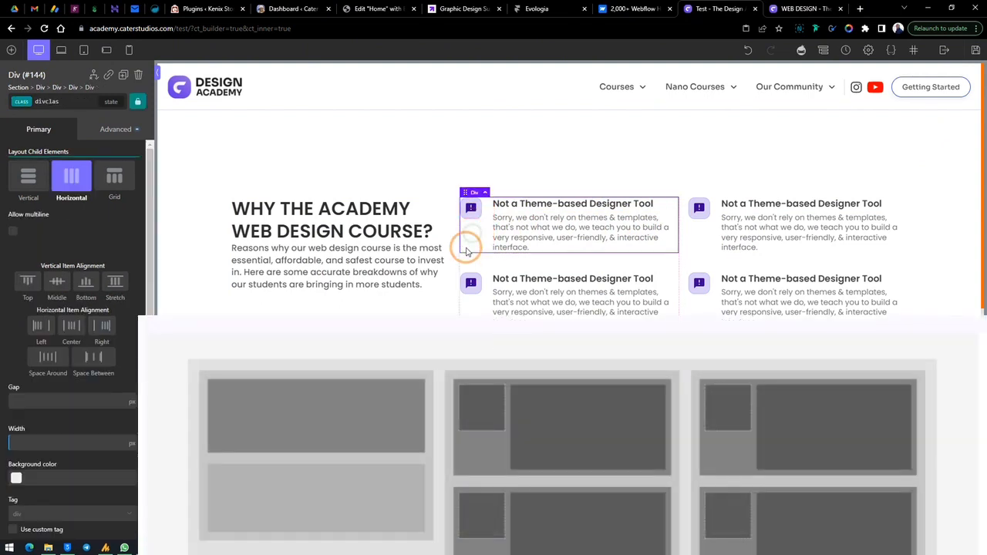
click(461, 263)
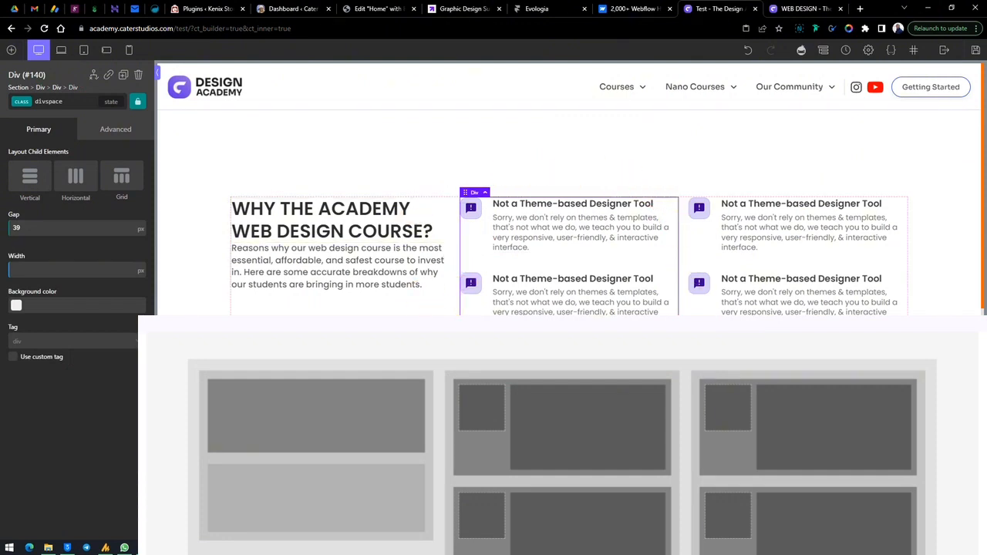
click(472, 233)
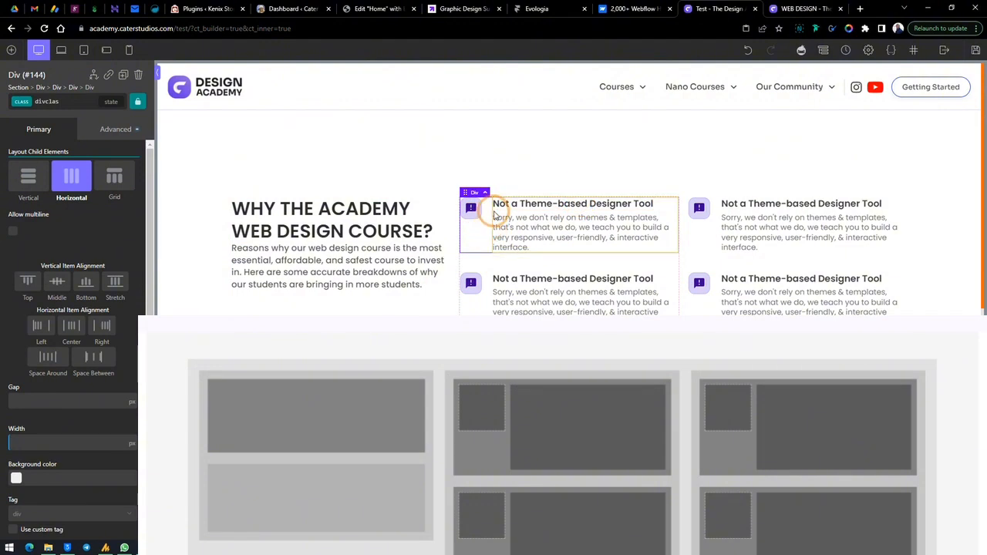
click(487, 213)
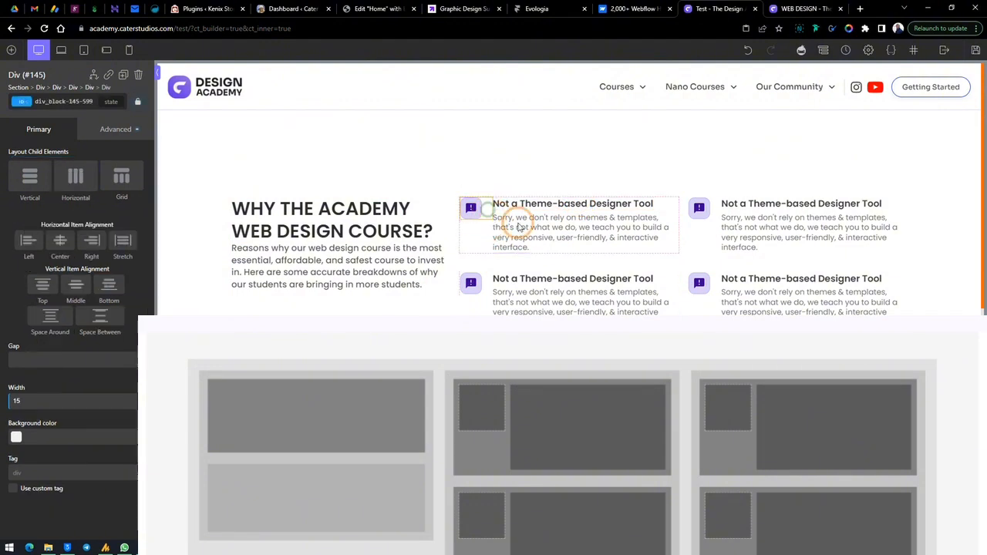
click(611, 252)
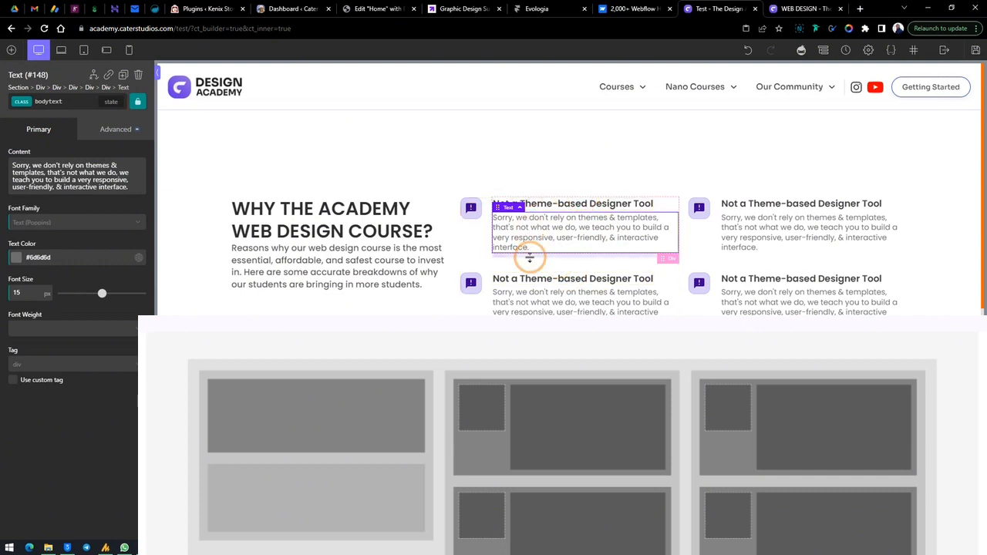
- Review the first feature block's container, heading and body text alongside the main heading column's div
click(504, 236)
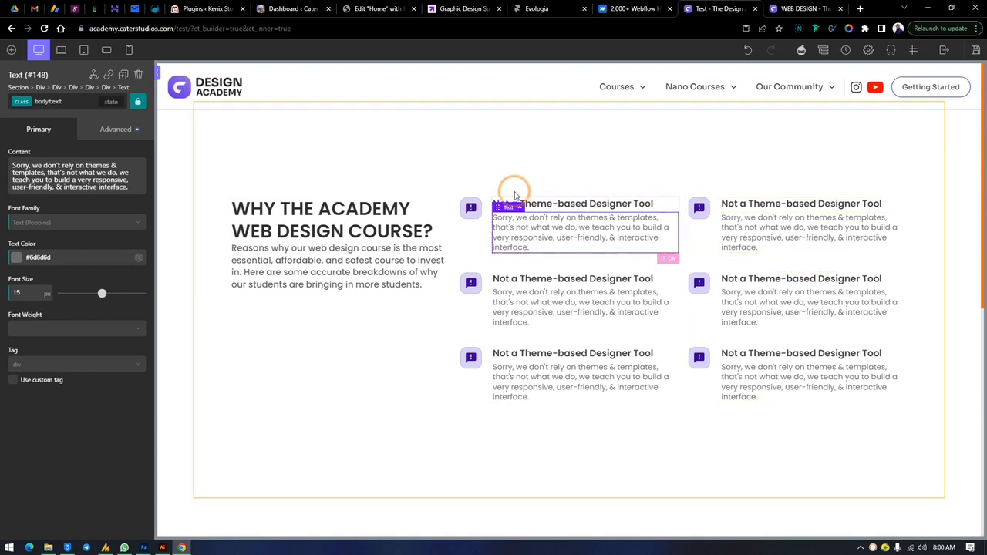
click(481, 232)
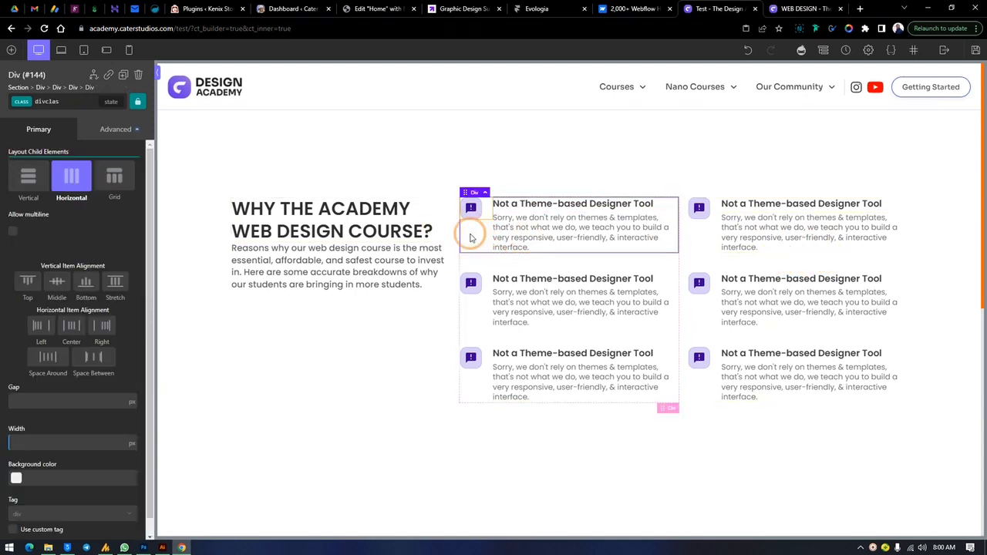
click(470, 223)
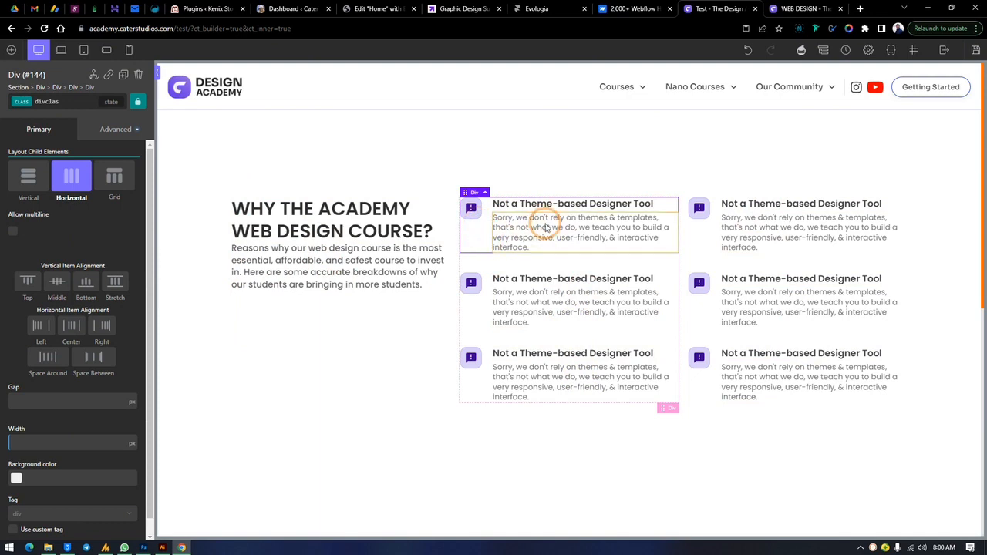
click(330, 229)
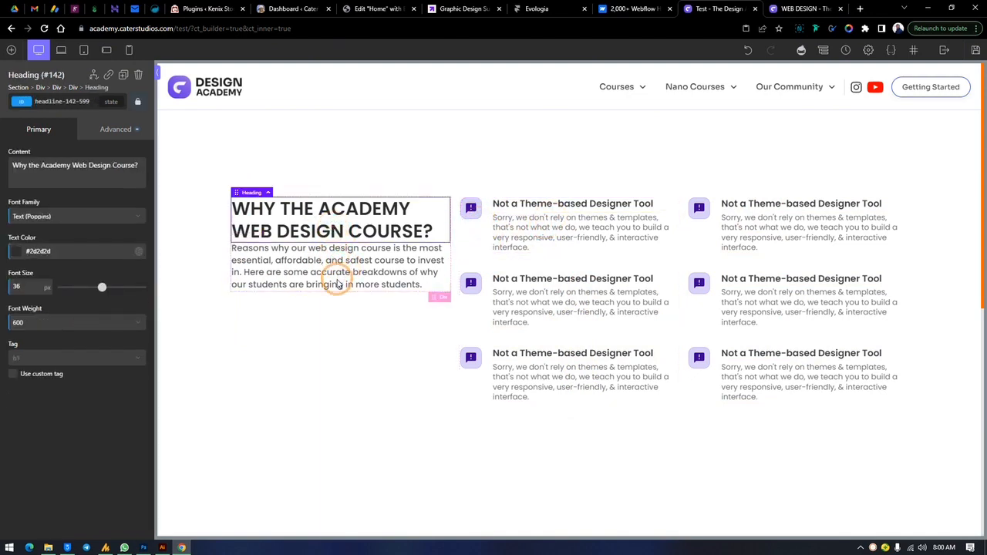
click(441, 296)
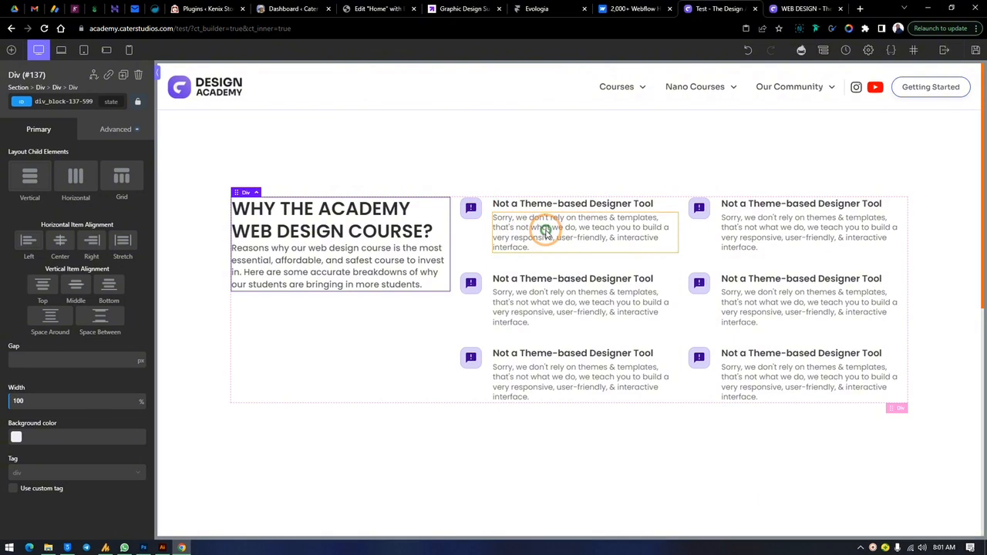
click(546, 229)
click(554, 221)
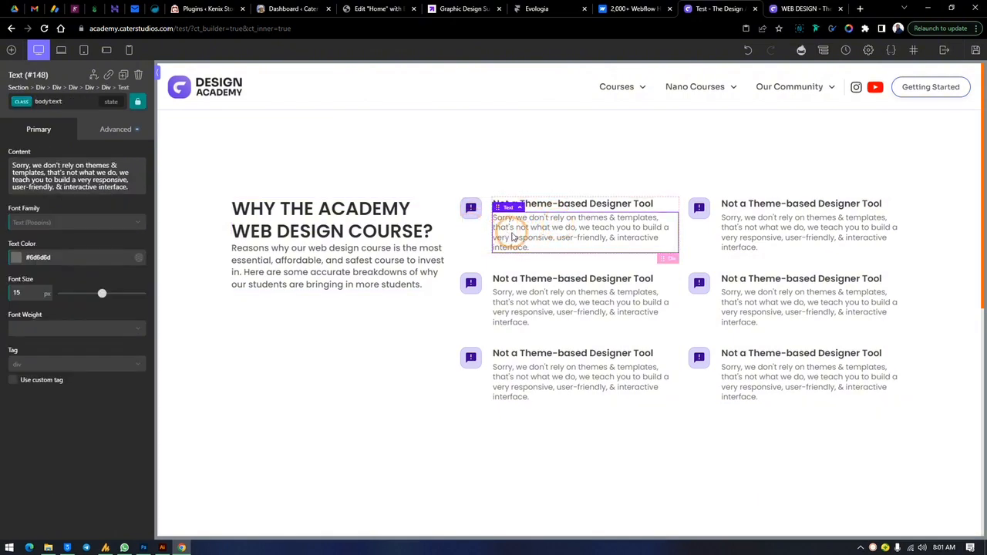
click(551, 202)
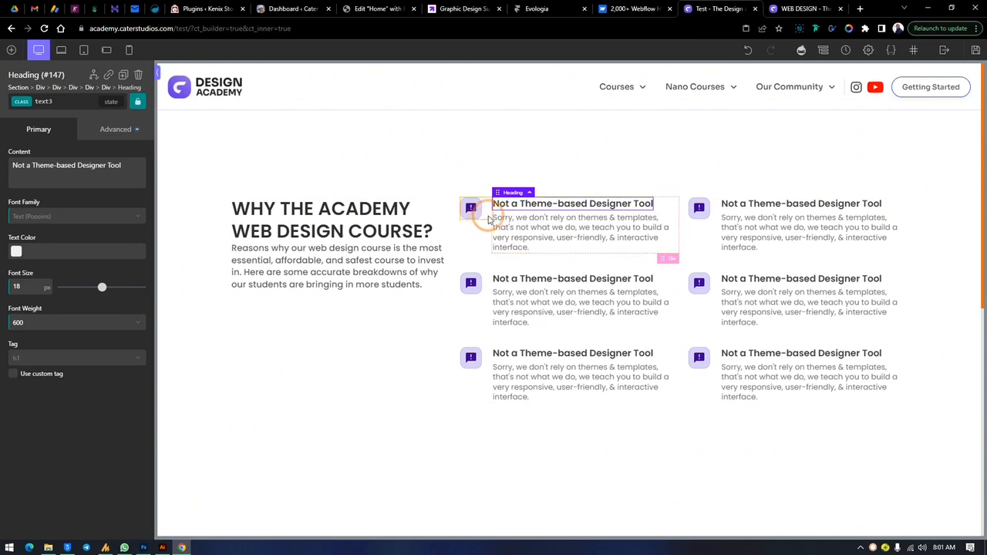
- Review the live course page's instructor section and its "Why the Academy Web Design Course?" section for similar layouts
scroll(616, 286, up, 1)
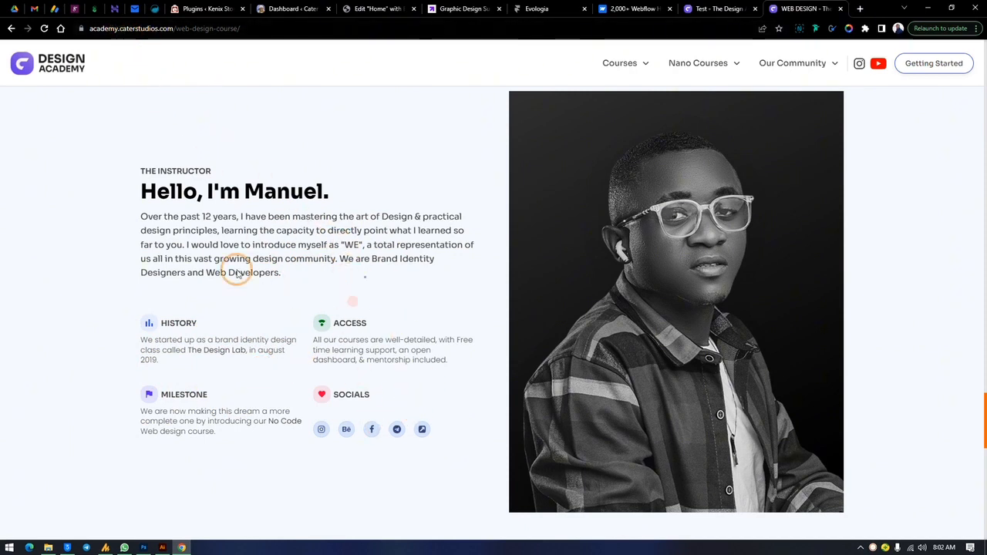
scroll(672, 317, up, 2)
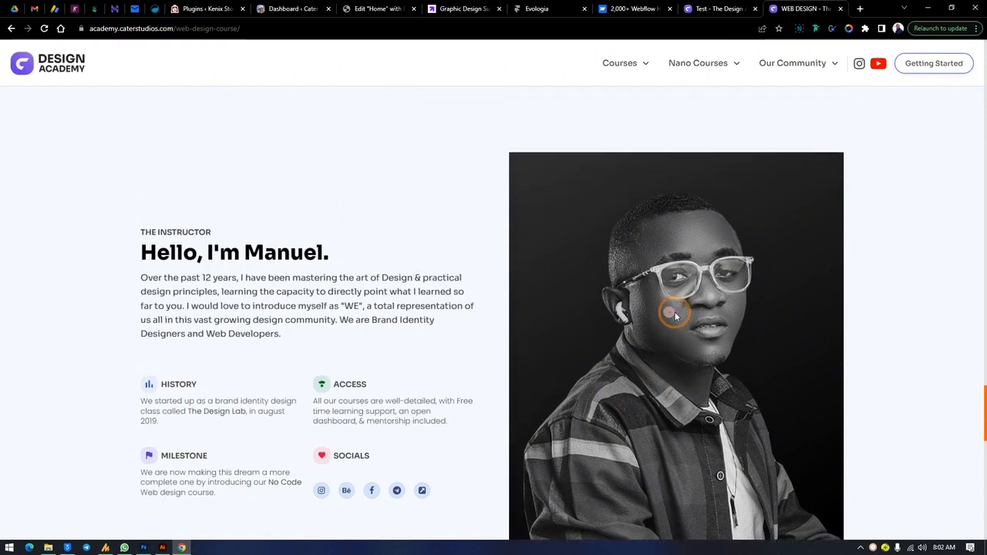
scroll(673, 315, down, 2)
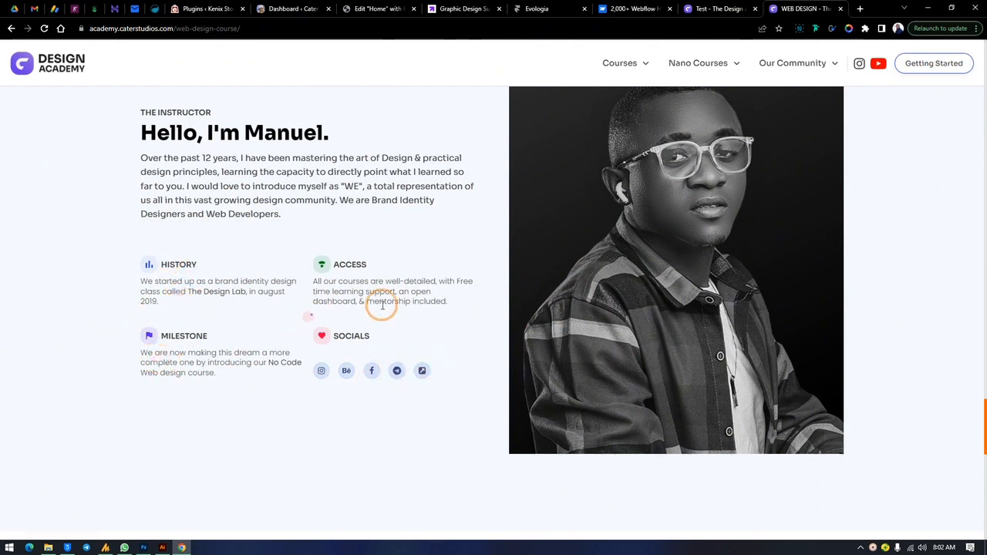
scroll(654, 257, up, 5)
scroll(656, 260, down, 1)
scroll(655, 259, up, 3)
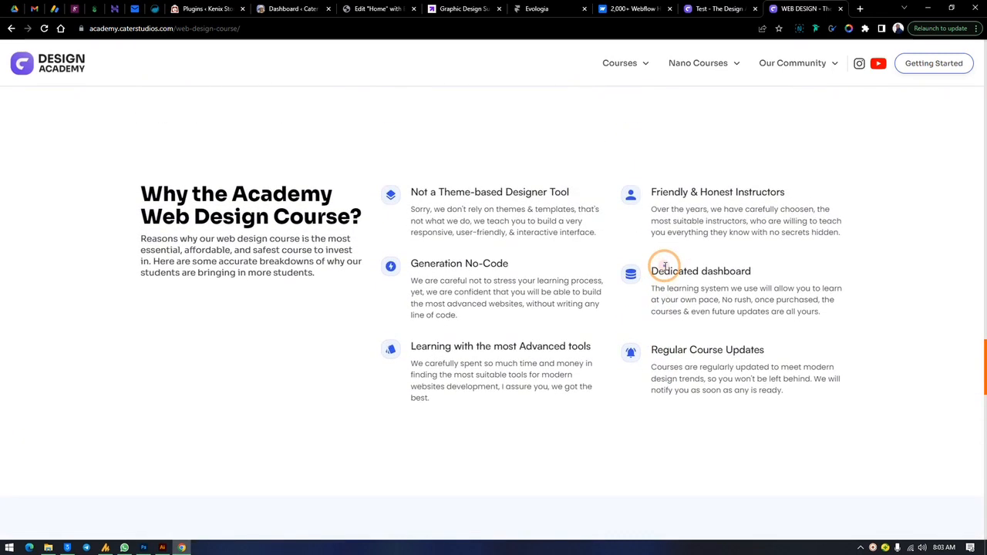
- Review the builder section's horizontal container and feature body texts against the live course page
click(721, 9)
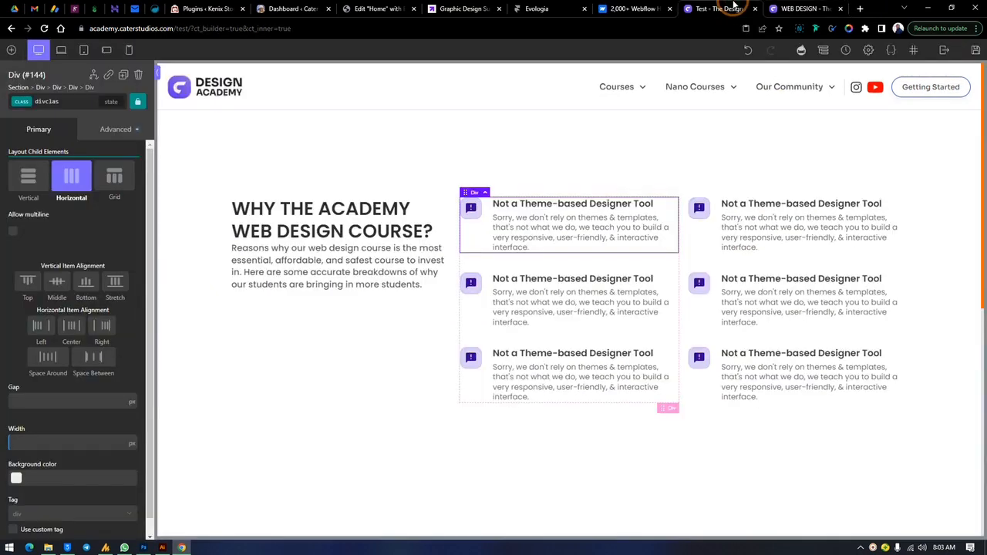
click(339, 331)
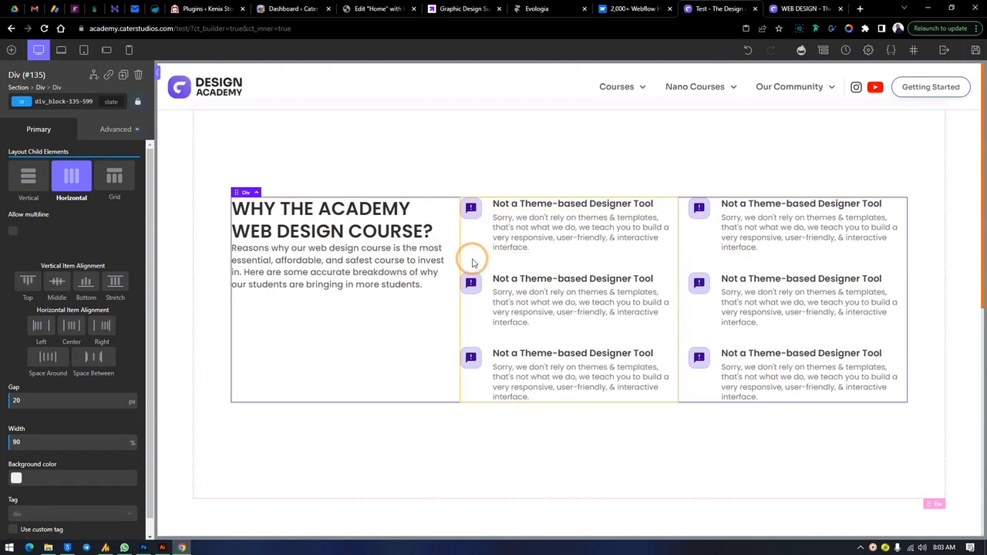
click(591, 231)
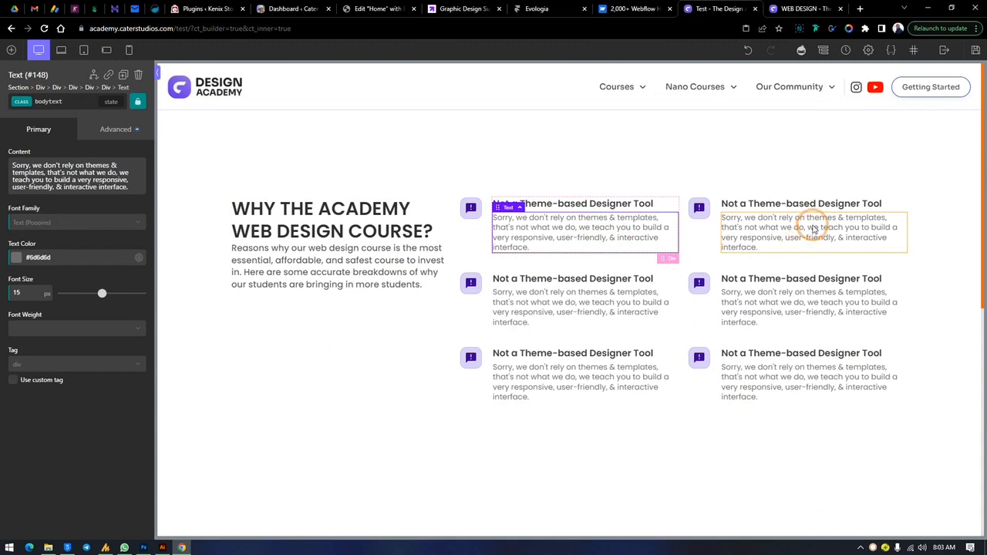
click(768, 233)
click(777, 309)
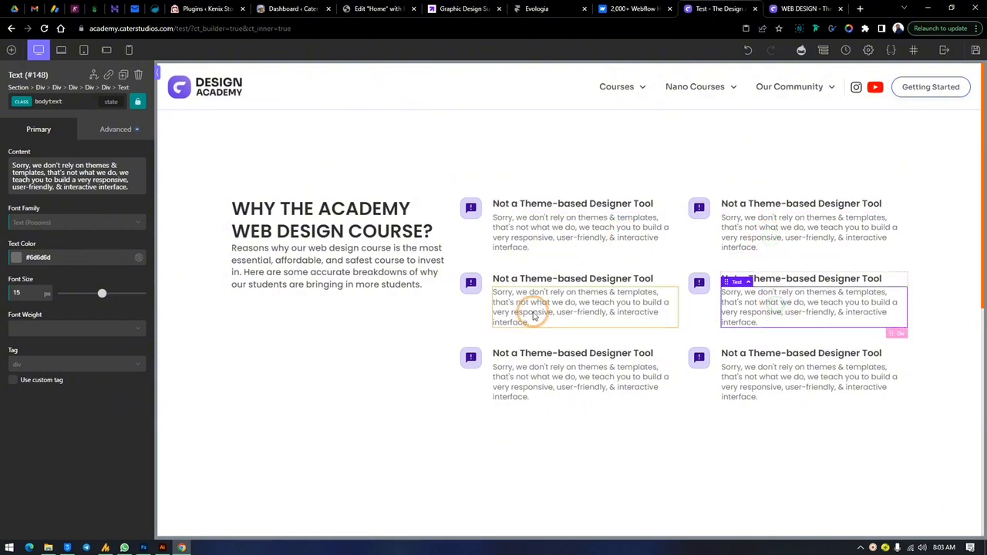
click(540, 308)
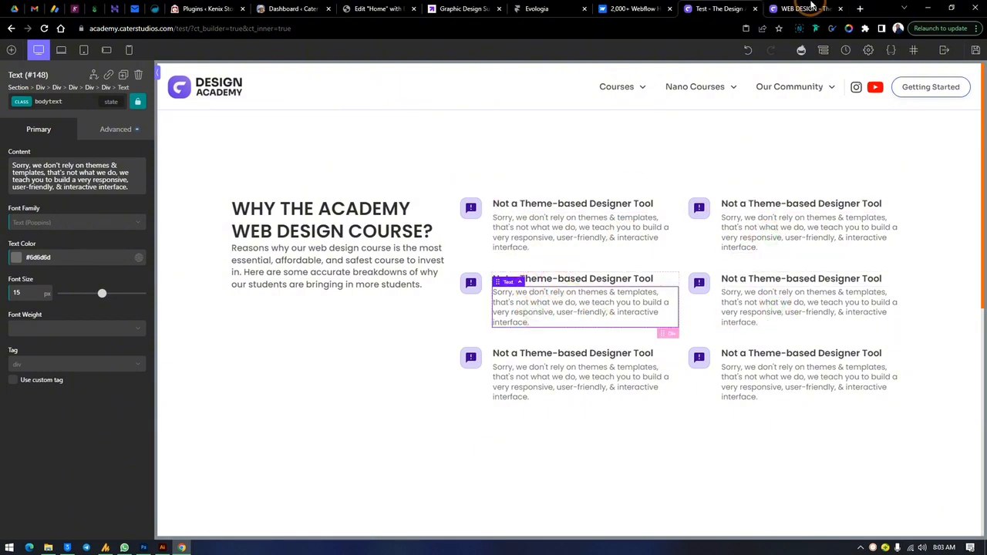
click(806, 8)
click(706, 9)
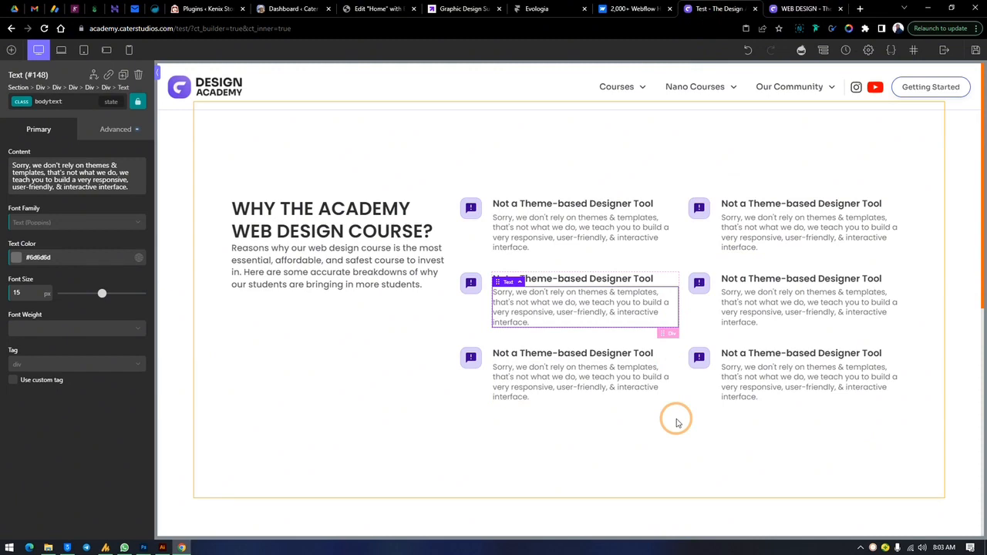